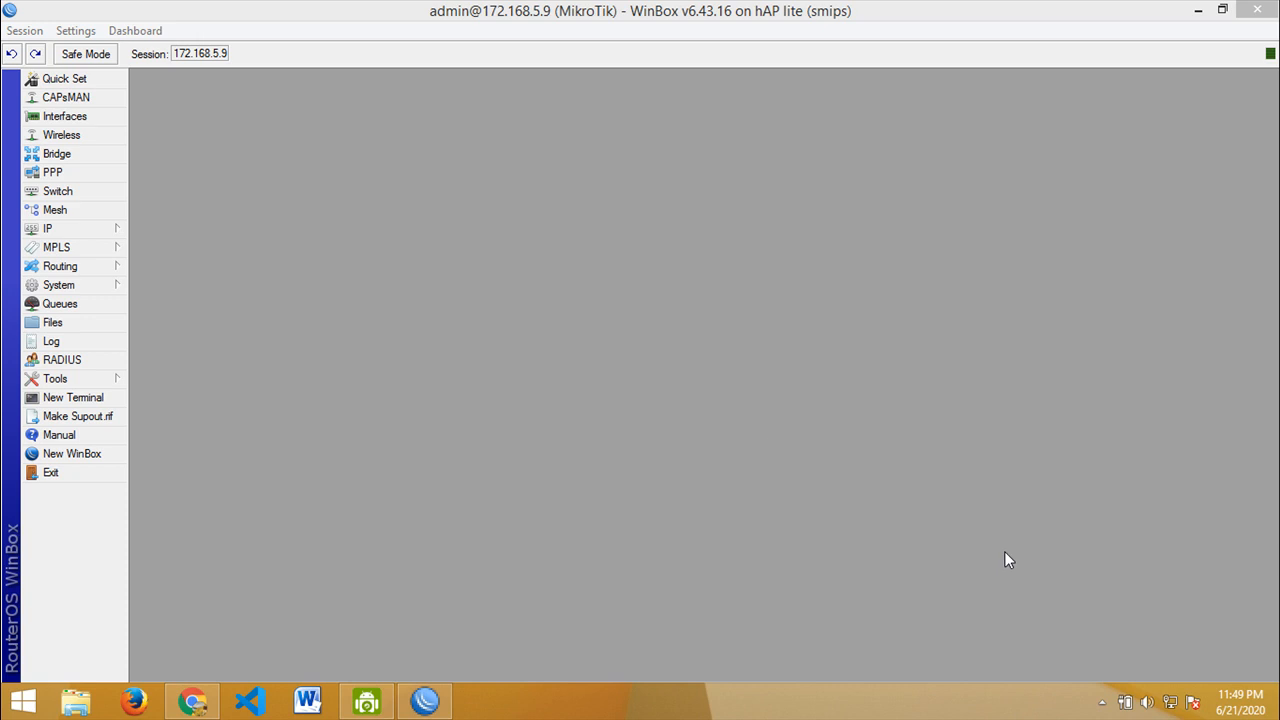
# Reset the router with /system reset-configuration no-default=yes in a terminal and confirm with y
pyautogui.click(80, 398)
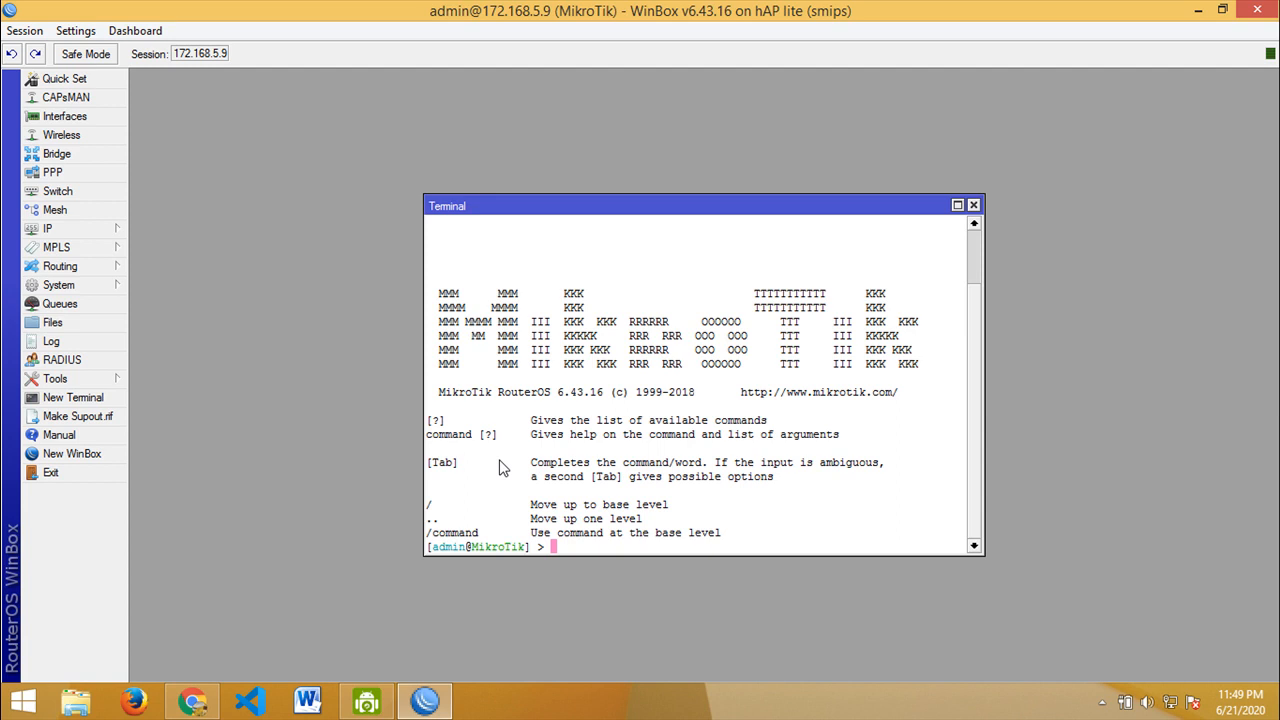
pyautogui.write('/system reset')
pyautogui.press('BackSpace')
pyautogui.write('-configurtion')
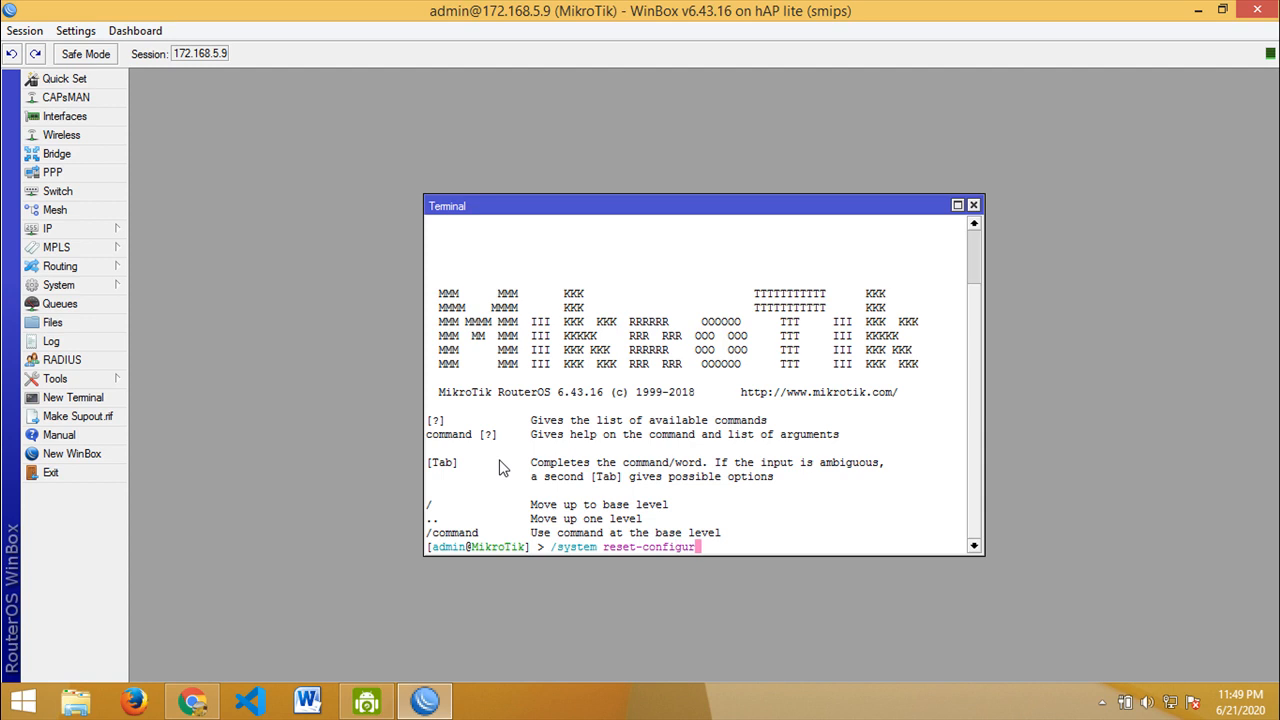
pyautogui.press('BackSpace')
pyautogui.press('BackSpace')
pyautogui.press('BackSpace')
pyautogui.press('BackSpace')
pyautogui.write('ation no-default=ye')
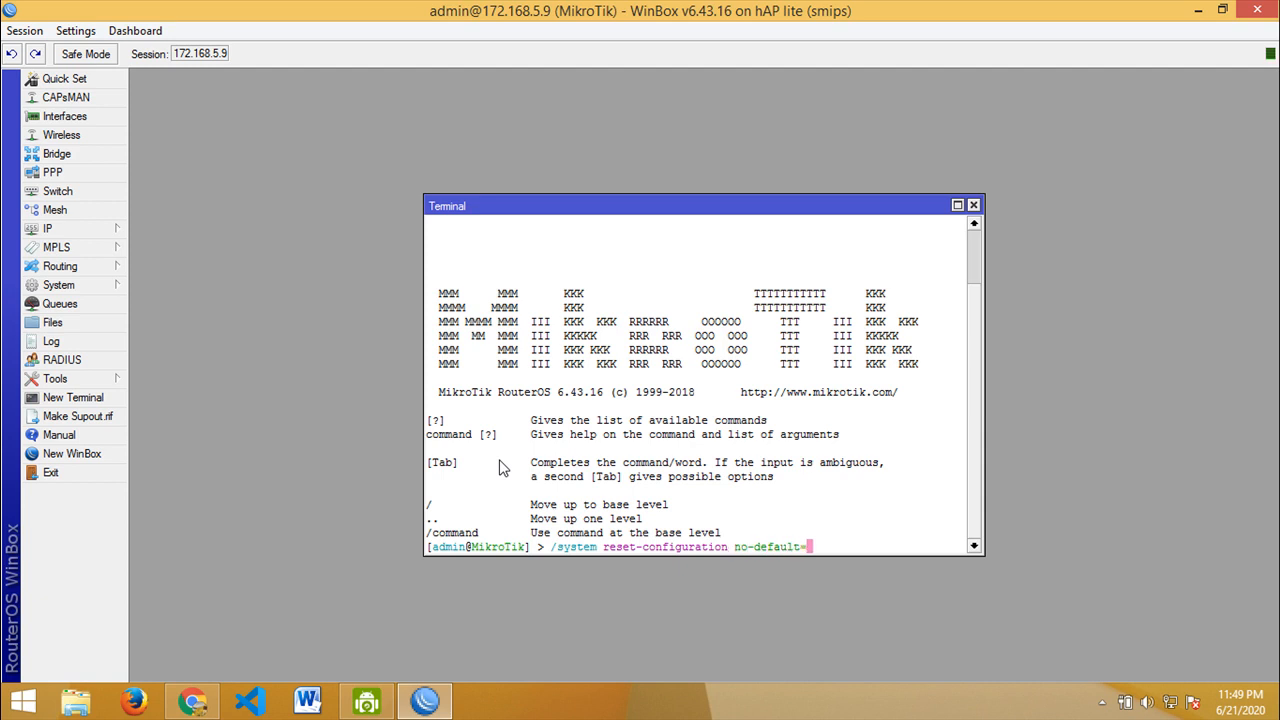
pyautogui.write('s')
pyautogui.press('Return')
pyautogui.write('y')
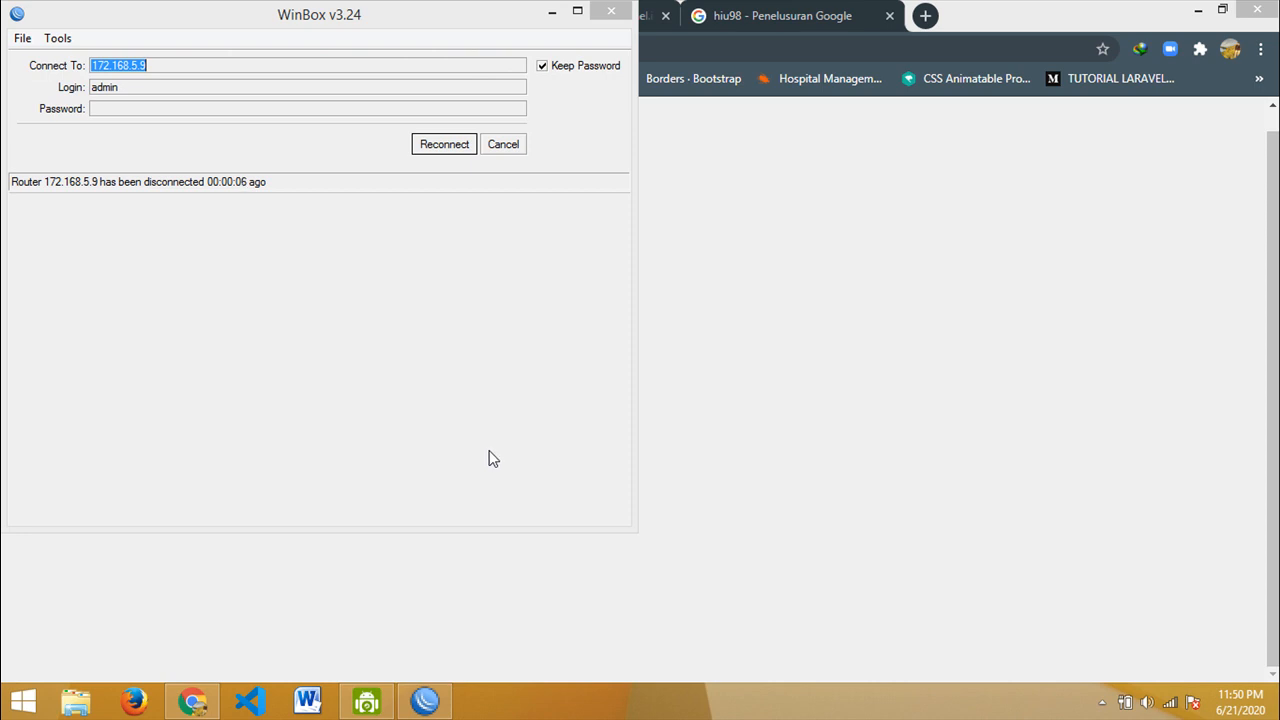
# Dismiss the disconnect notice, refresh the now-empty Neighbors list, and bring up DroidCam Client
pyautogui.click(490, 149)
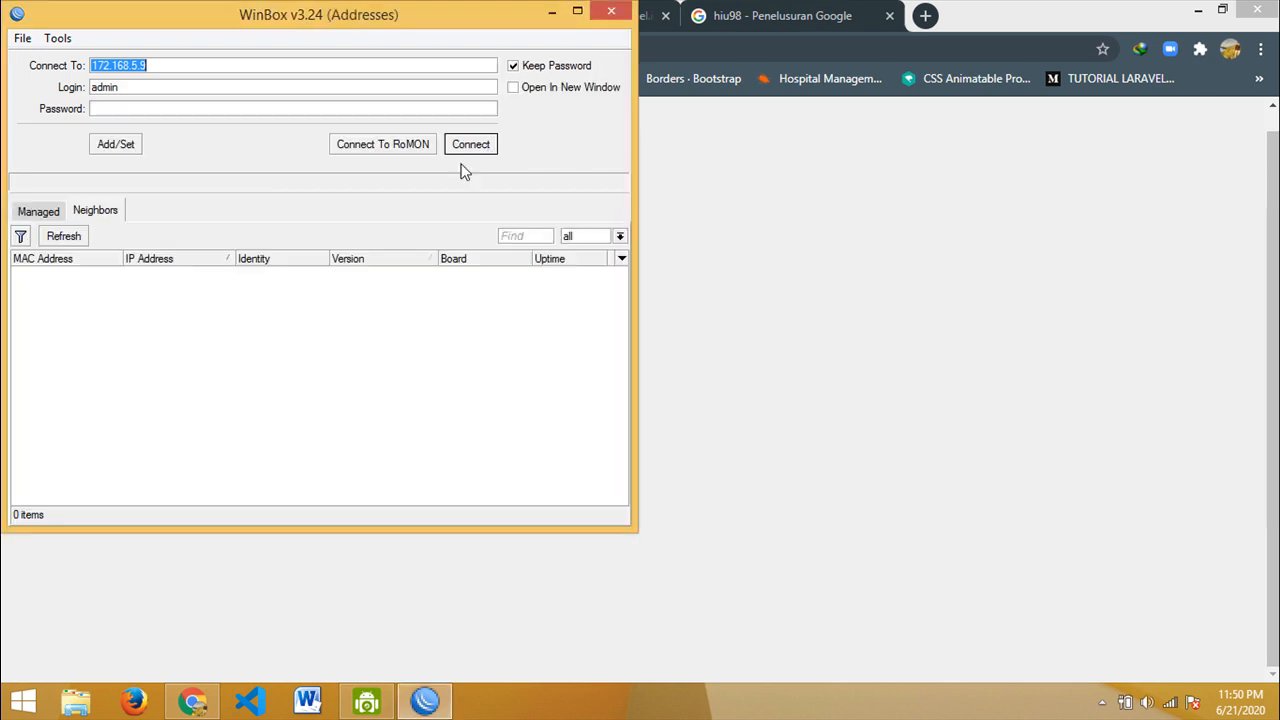
pyautogui.click(57, 240)
pyautogui.moveTo(152, 65); pyautogui.dragTo(52, 64)
pyautogui.click(58, 242)
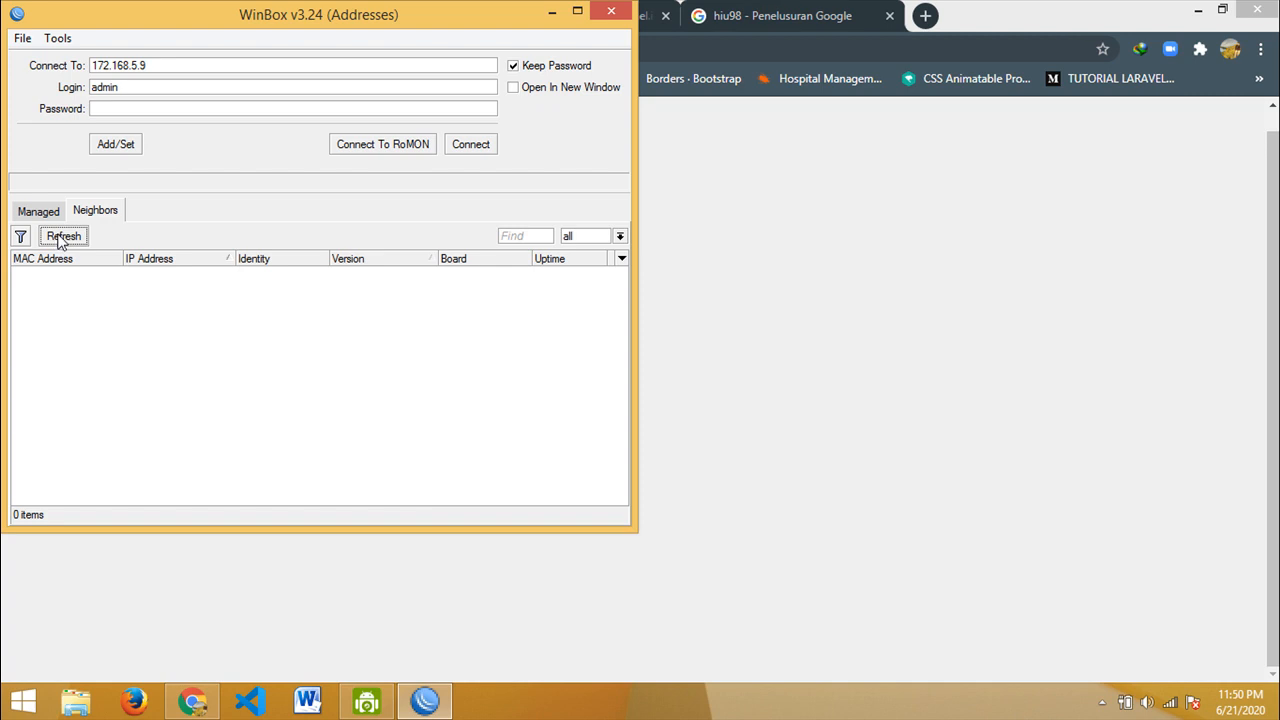
pyautogui.click(366, 701)
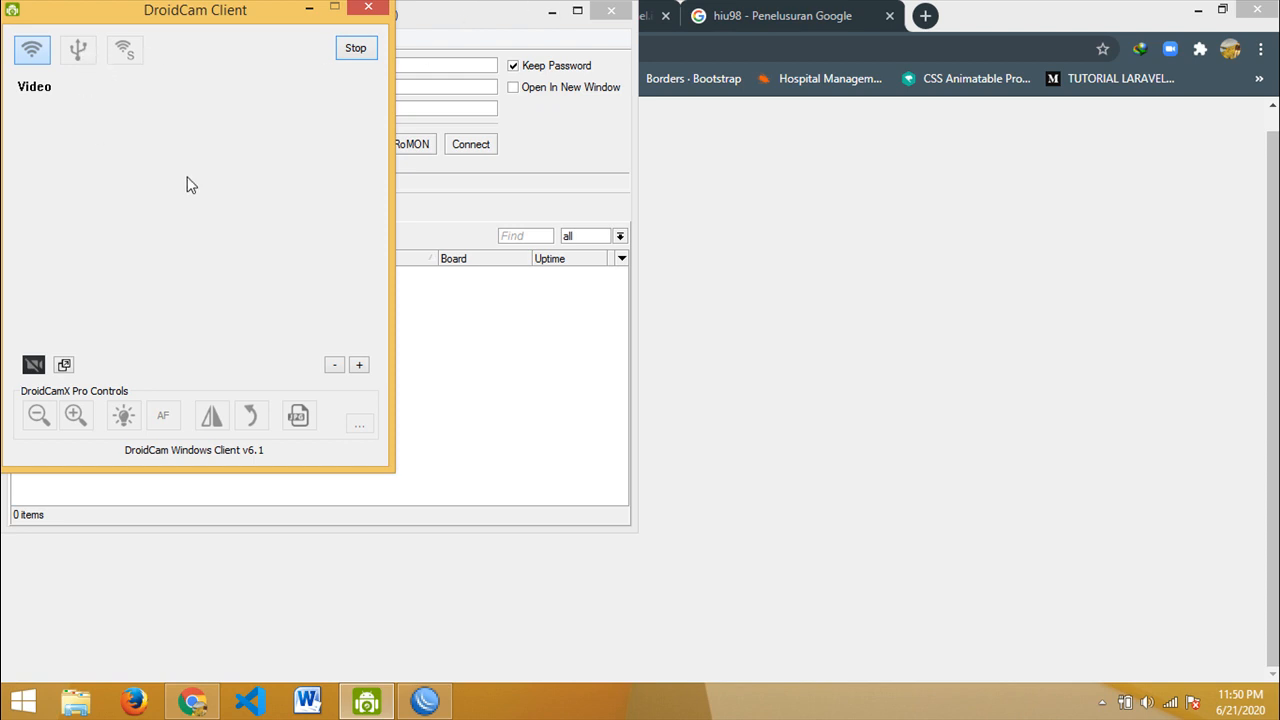
# Restart the DroidCam Wi-Fi camera stream and minimise the client window
pyautogui.click(352, 54)
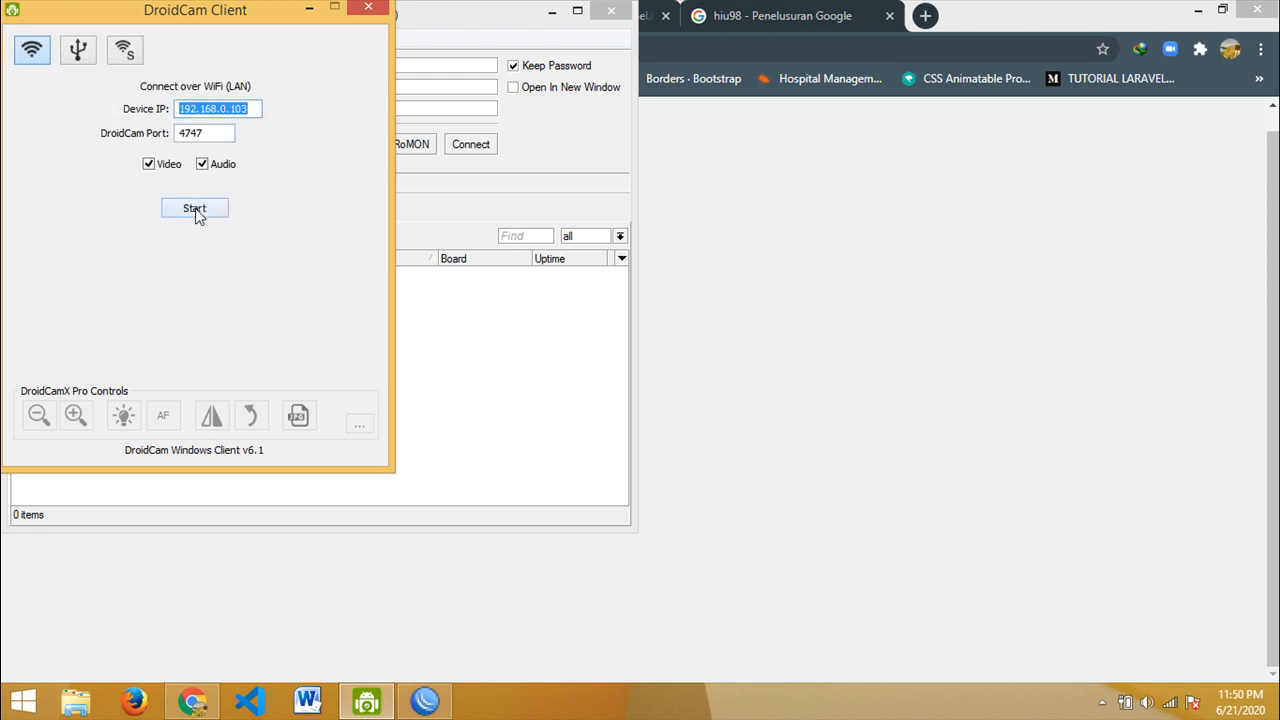
pyautogui.click(196, 212)
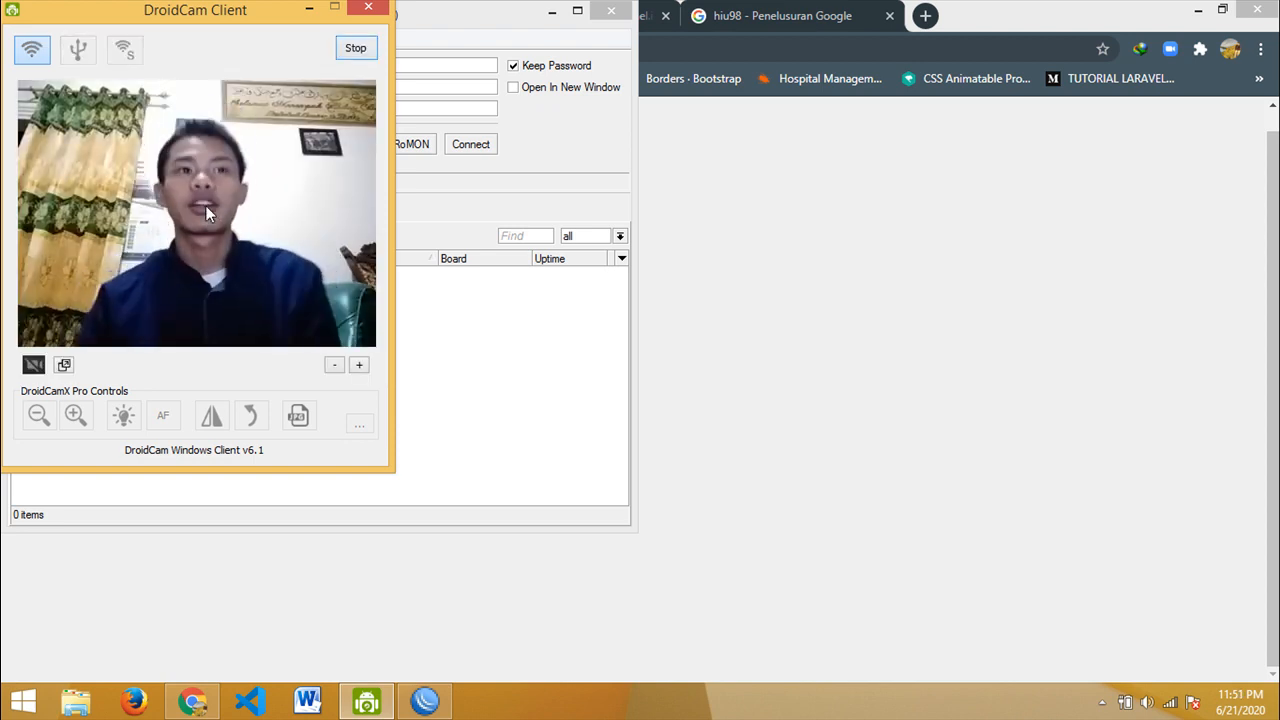
pyautogui.click(309, 8)
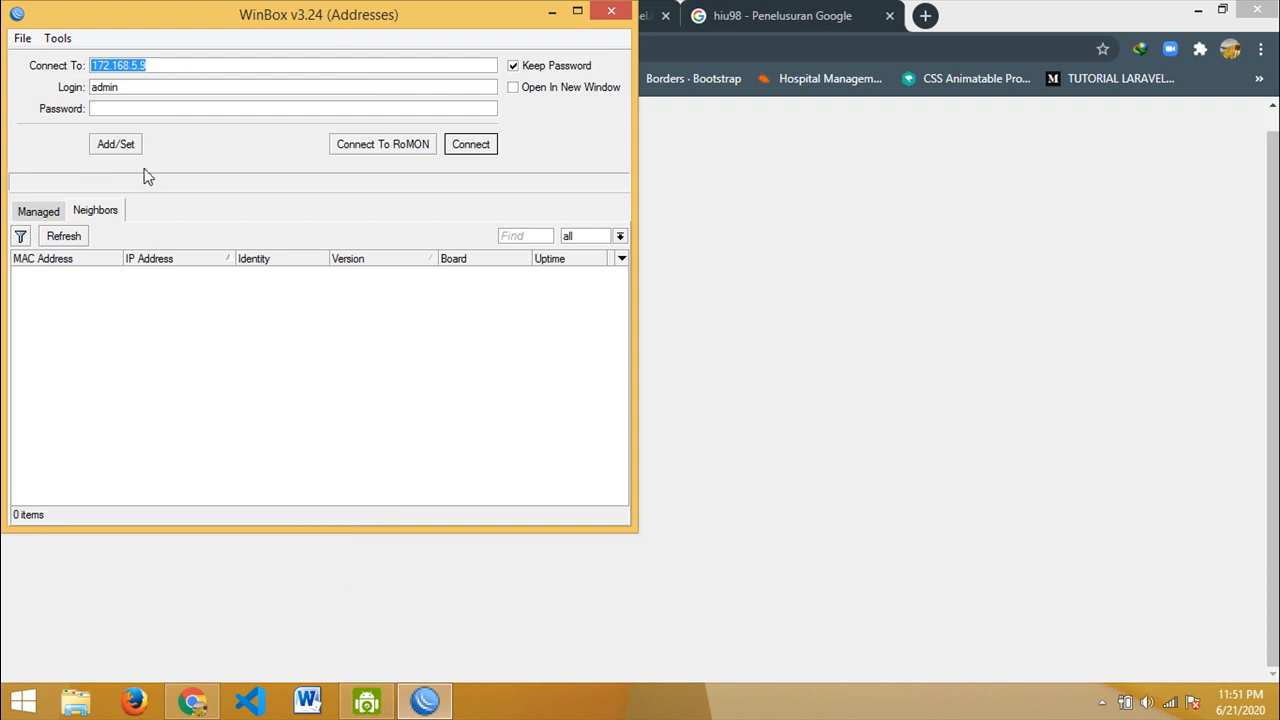
# Refresh Neighbors and connect to the reset router by its MAC address
pyautogui.click(83, 240)
pyautogui.click(63, 237)
pyautogui.click(63, 237)
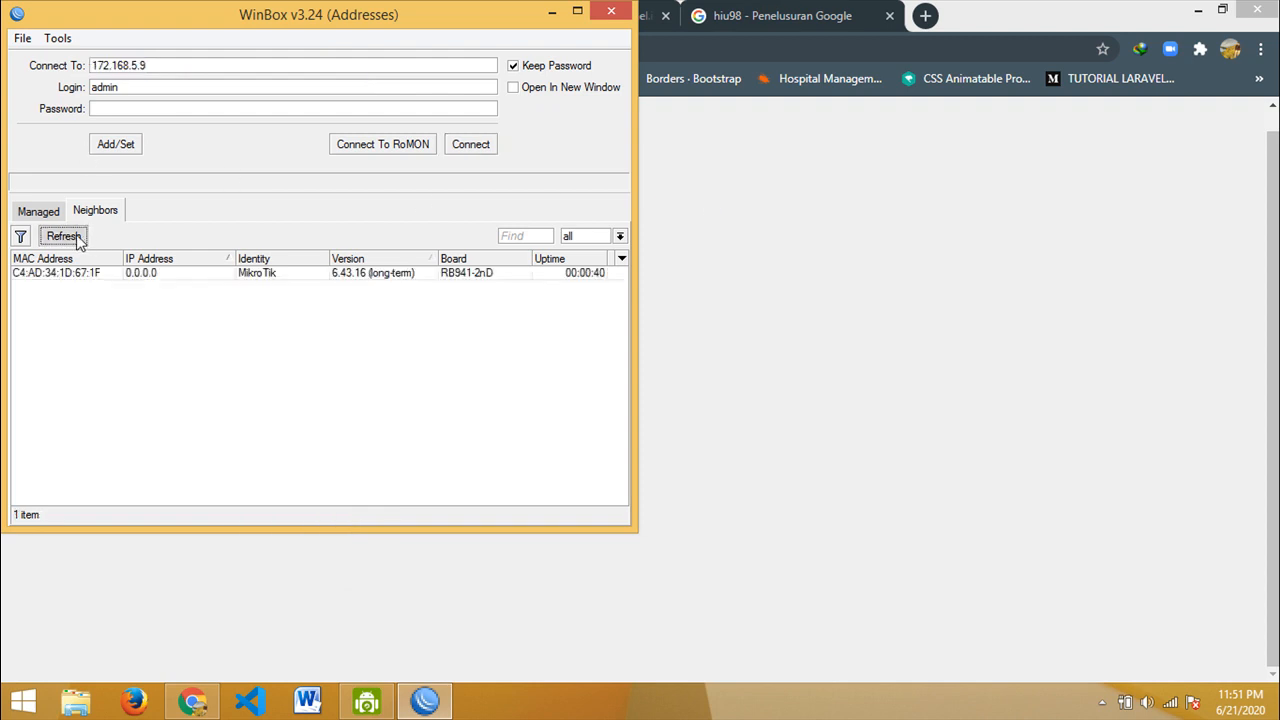
pyautogui.click(148, 275)
pyautogui.click(470, 145)
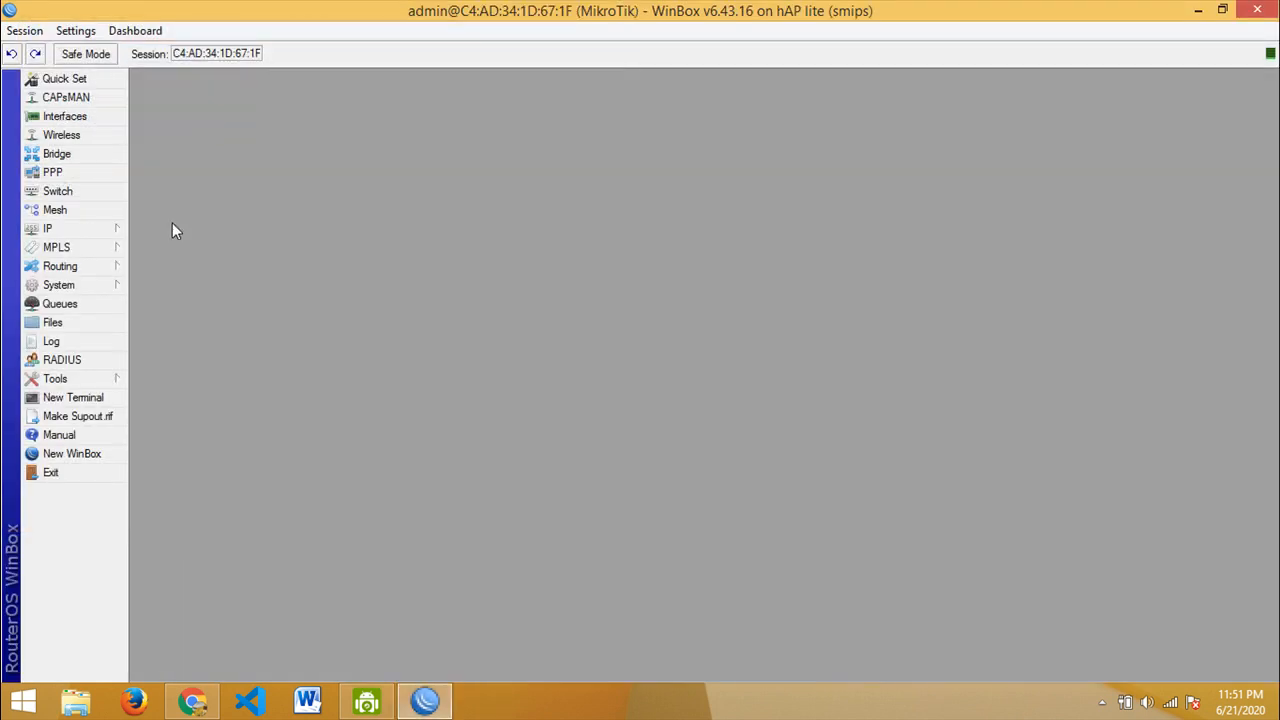
# Enable the wlan1 wireless interface and open its properties
pyautogui.click(91, 122)
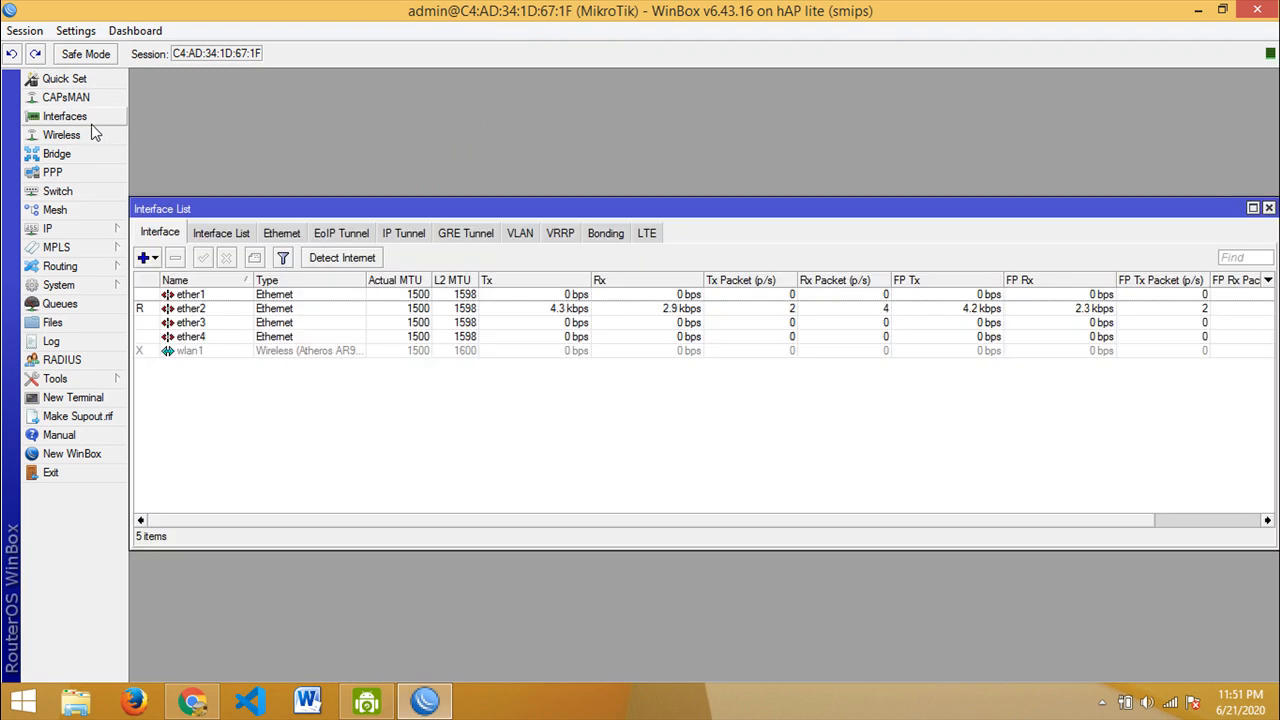
pyautogui.click(94, 135)
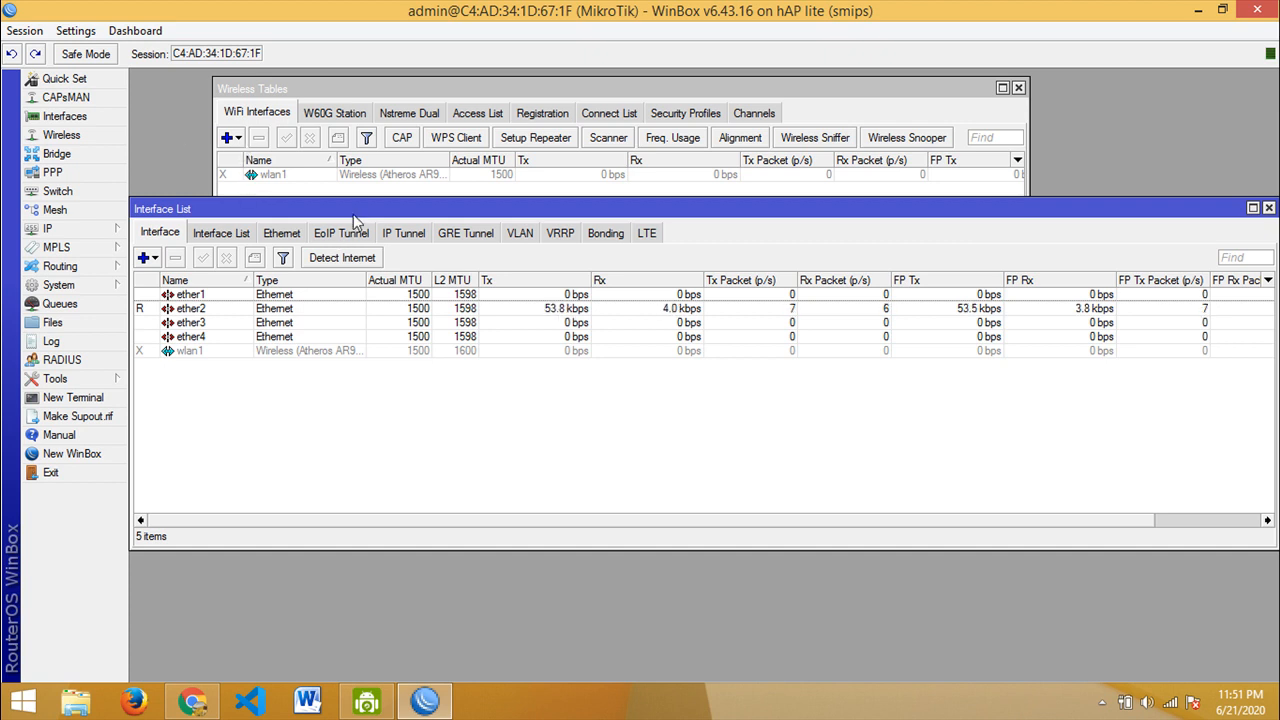
pyautogui.click(329, 352)
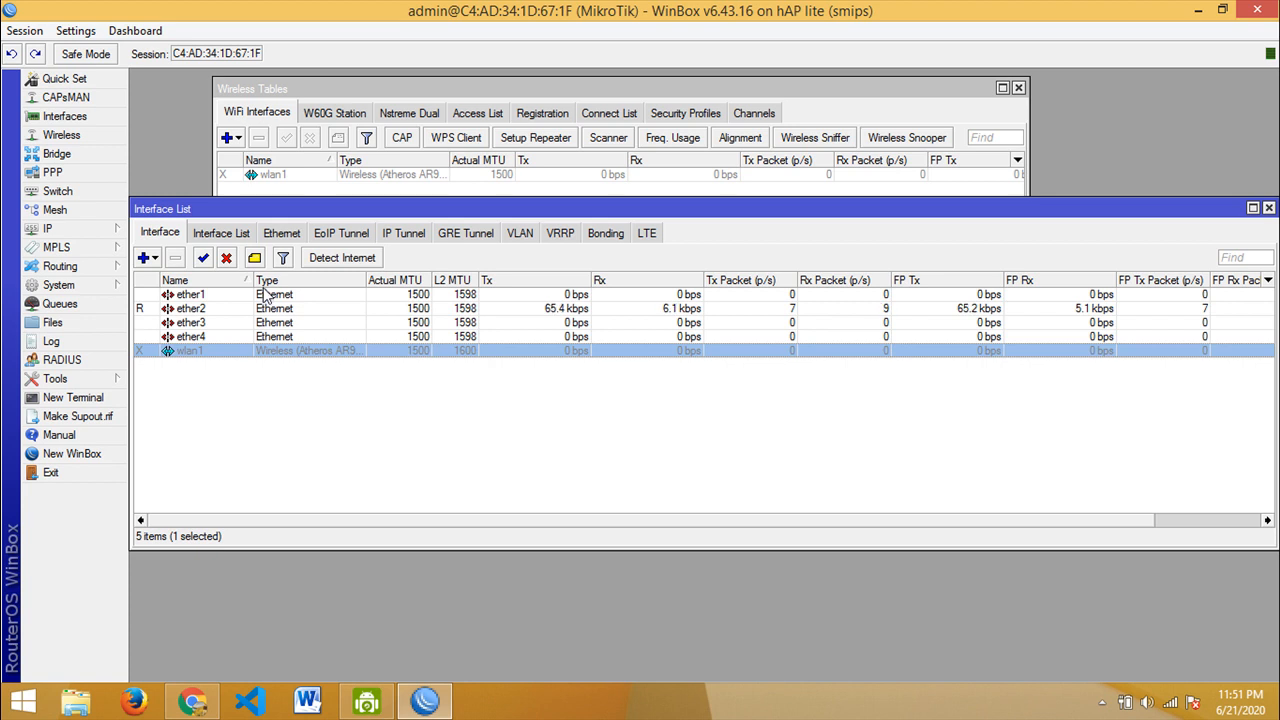
pyautogui.click(205, 258)
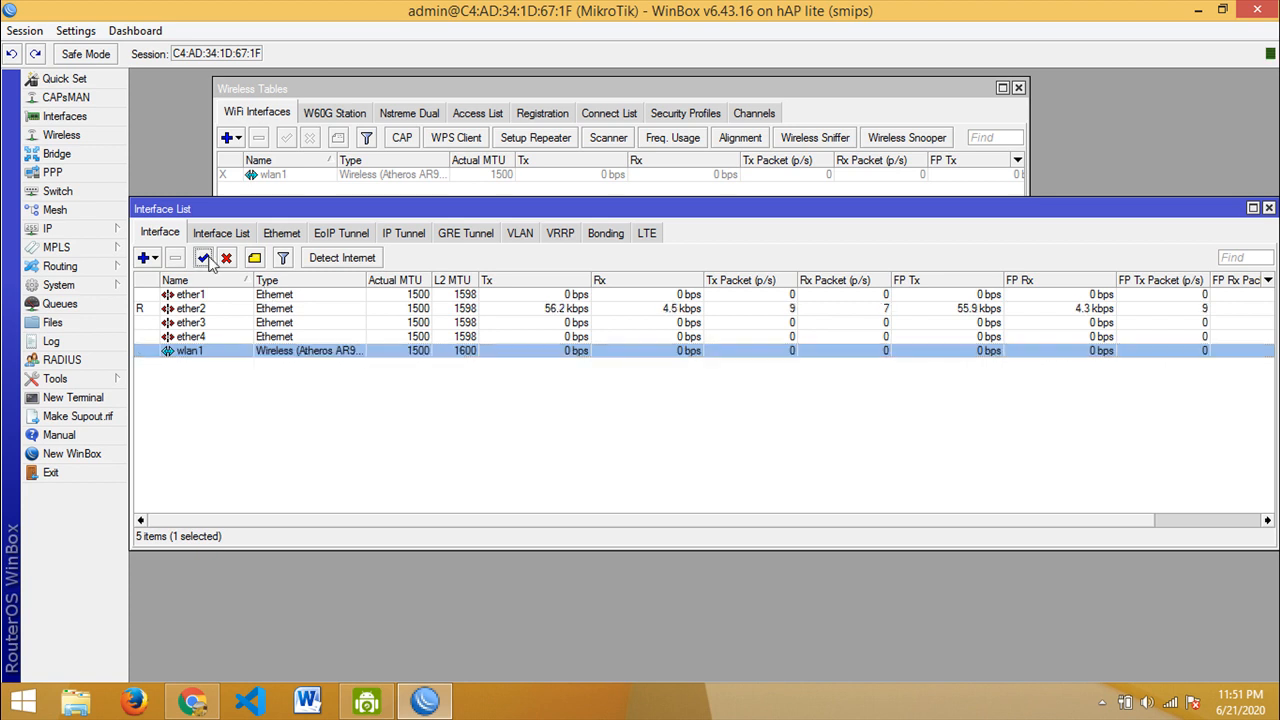
pyautogui.doubleClick(281, 351)
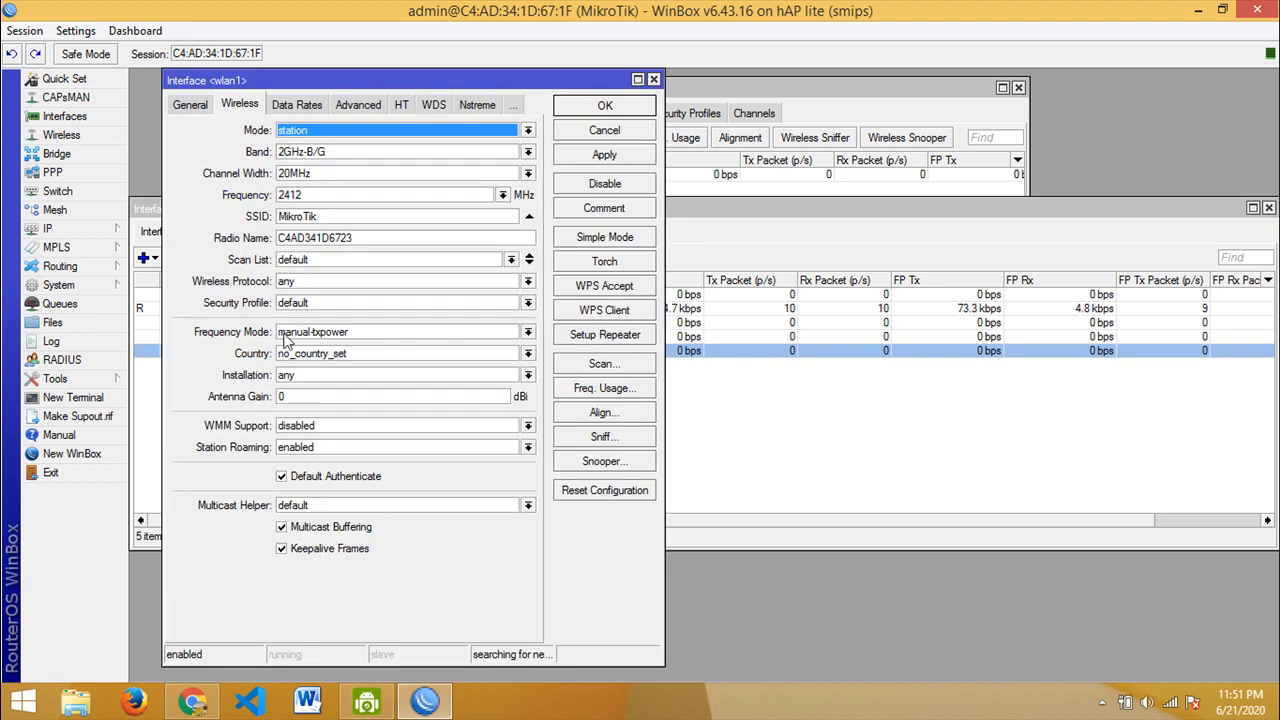
# Scan for networks and join wlan1 to WARUNG PINANG 06, applying and closing its settings
pyautogui.click(605, 367)
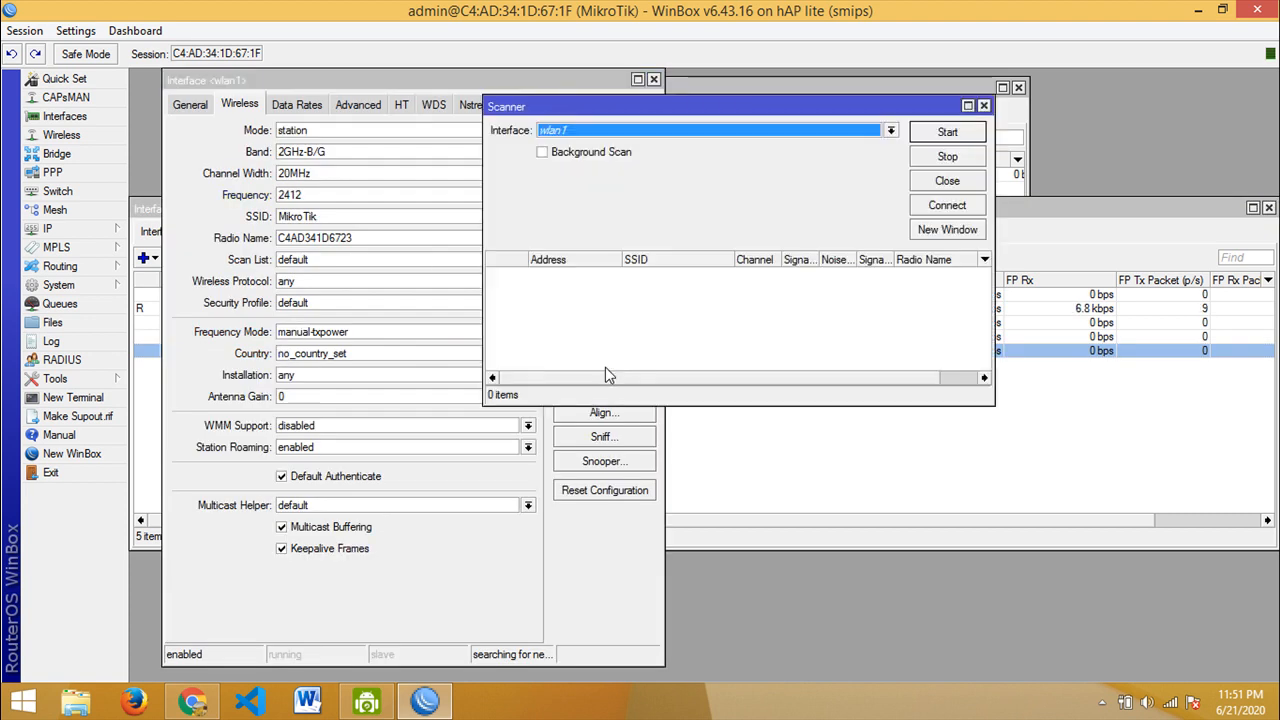
pyautogui.click(921, 133)
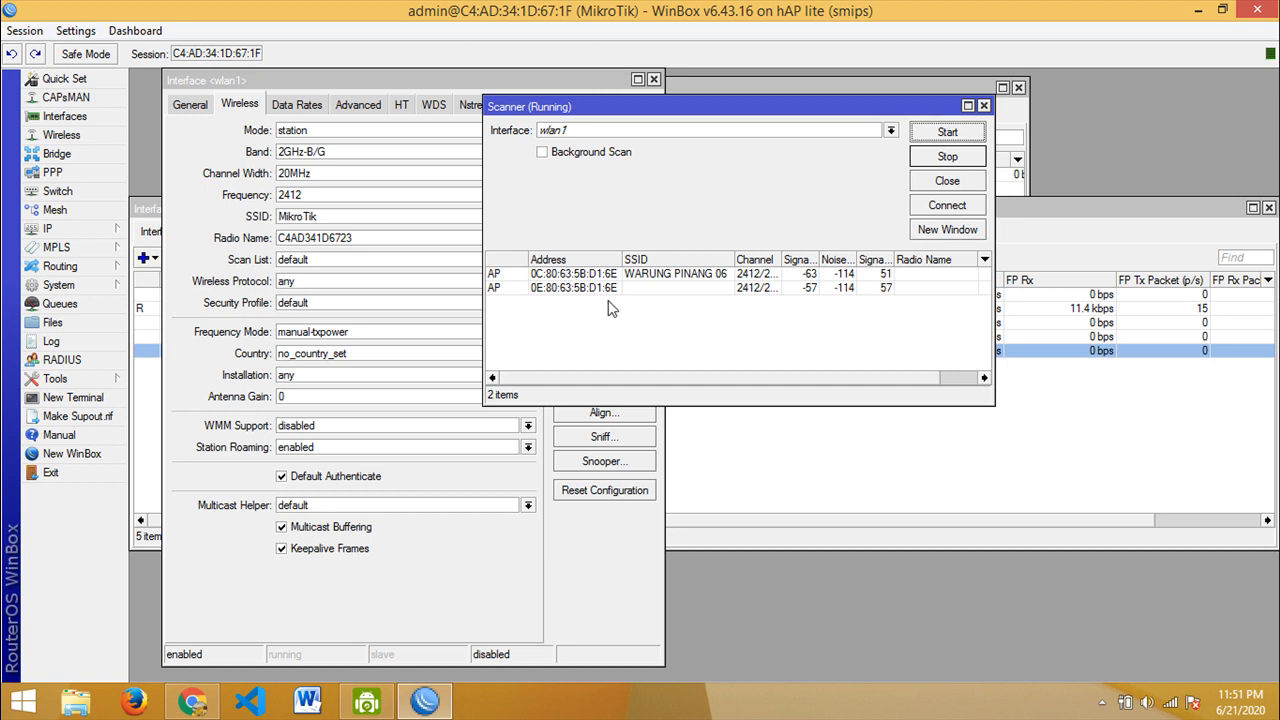
pyautogui.click(625, 275)
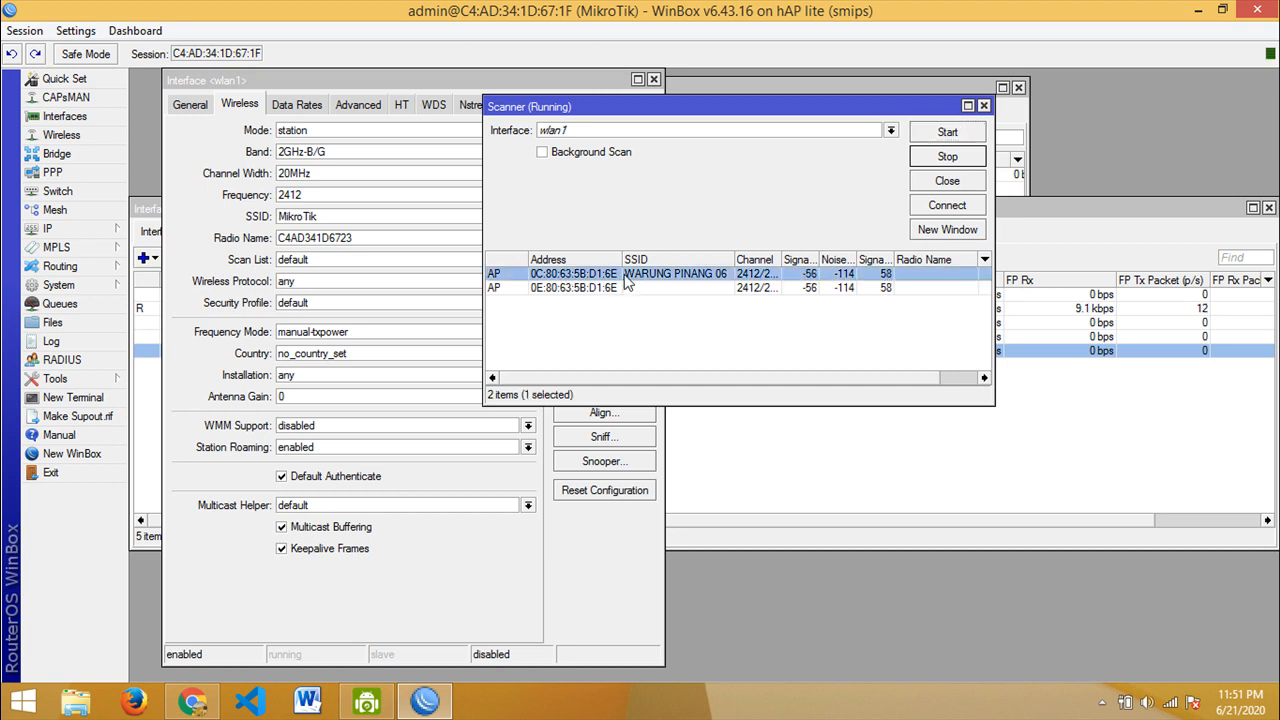
pyautogui.click(947, 205)
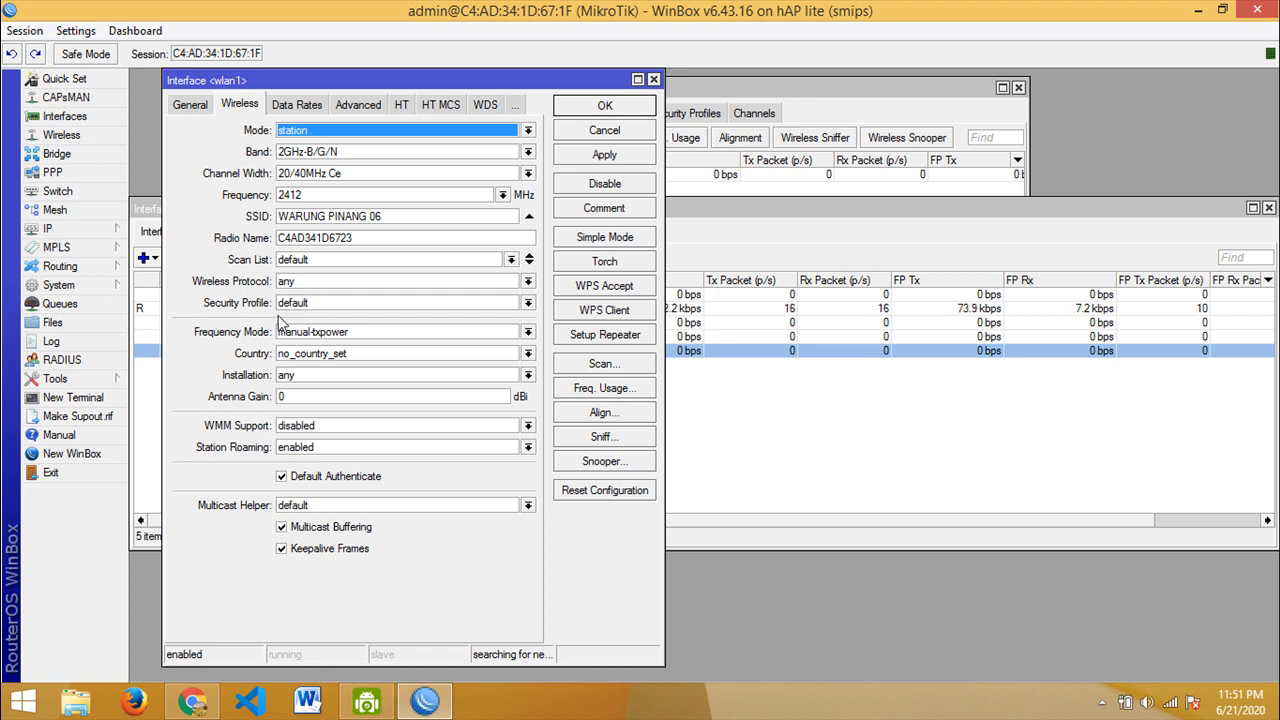
pyautogui.click(615, 157)
pyautogui.click(606, 110)
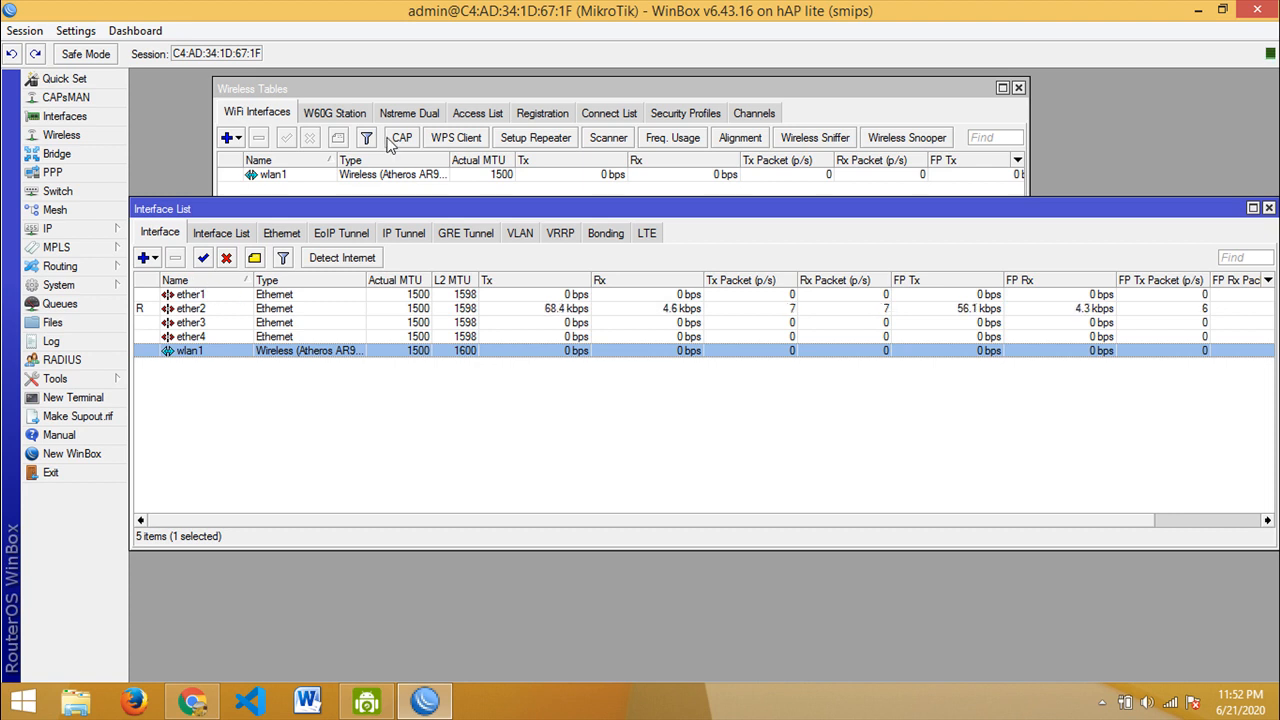
# Set the default security profile to dynamic keys with WPA/WPA2 PSK and EAP authentication
pyautogui.click(557, 88)
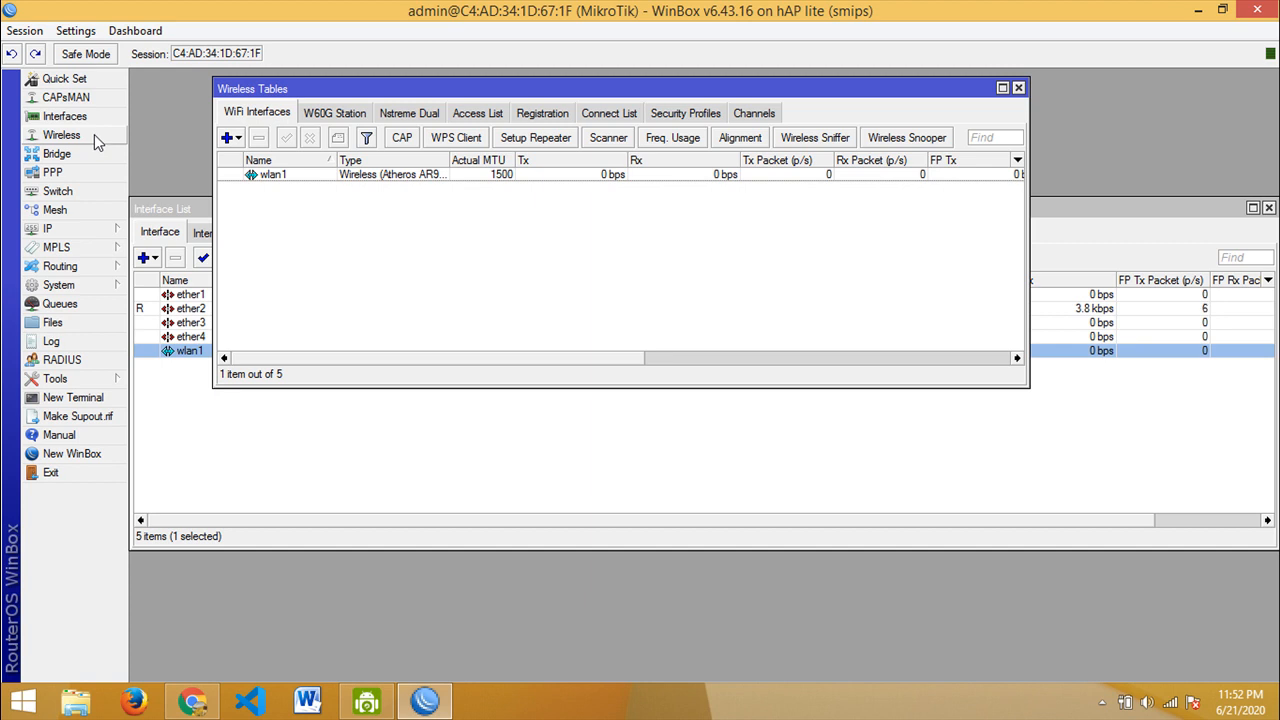
pyautogui.moveTo(425, 88); pyautogui.dragTo(363, 179)
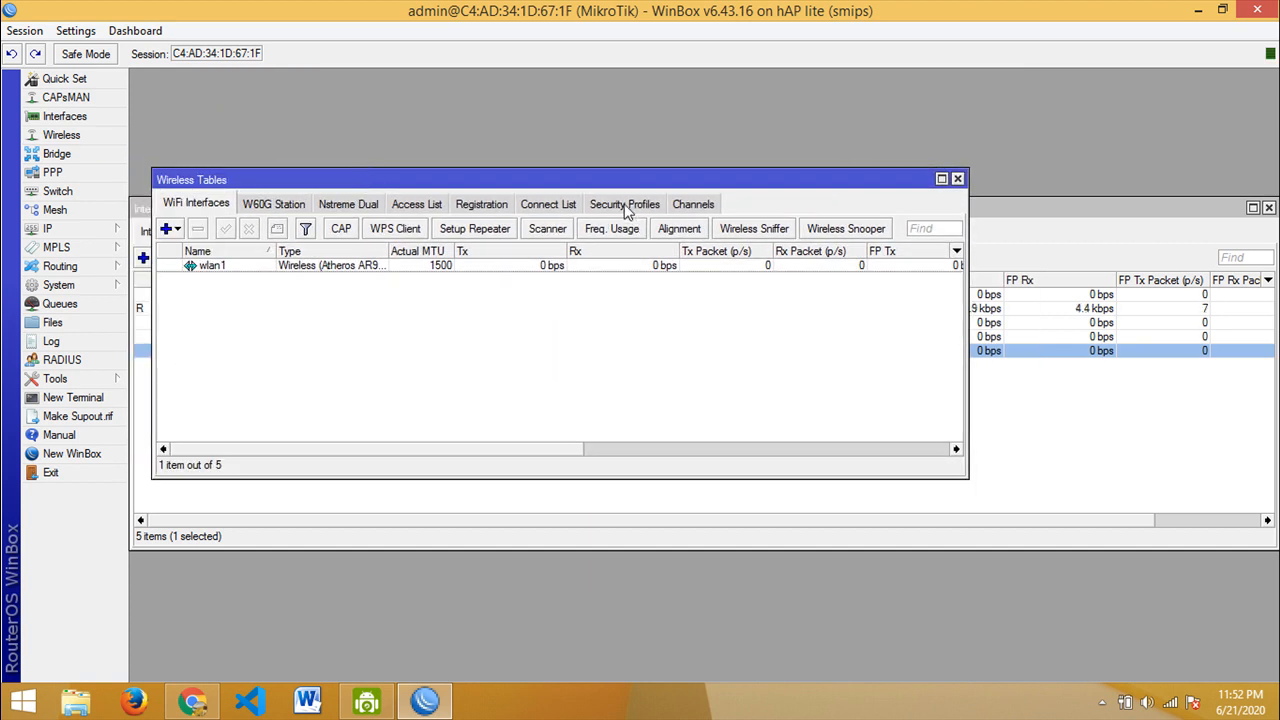
pyautogui.click(628, 205)
pyautogui.doubleClick(380, 265)
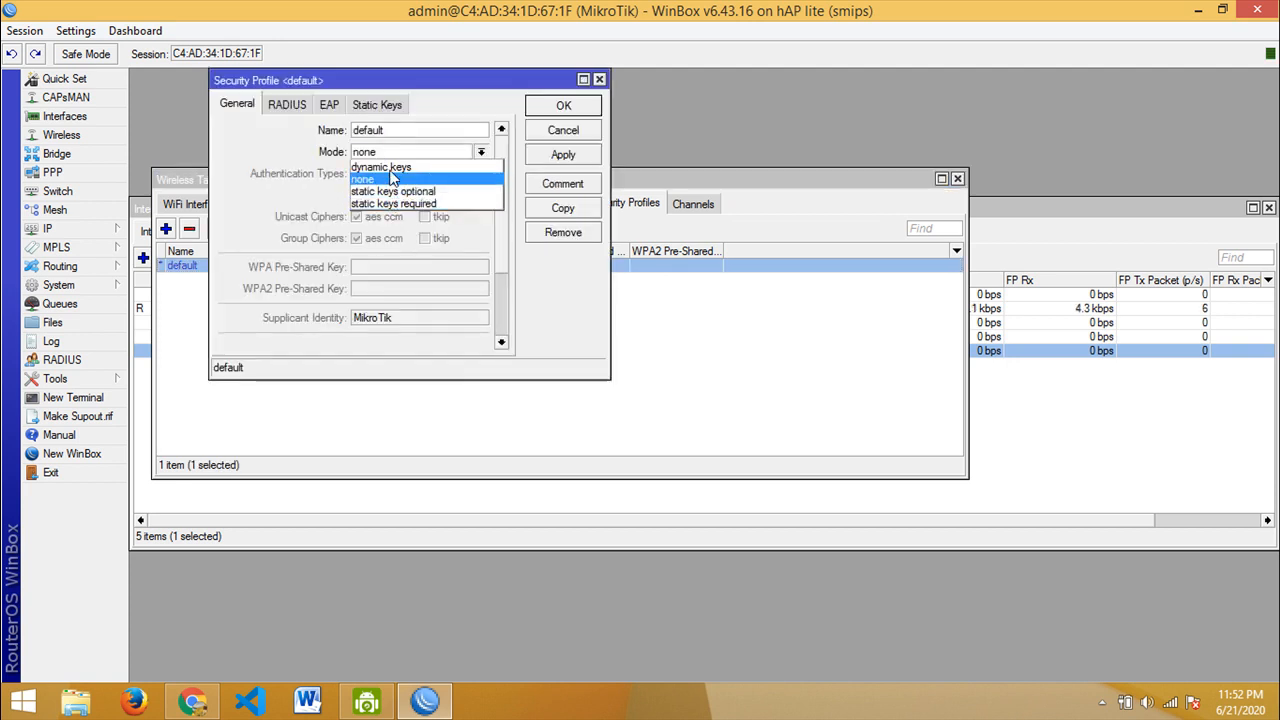
pyautogui.click(389, 167)
pyautogui.click(357, 175)
pyautogui.click(357, 195)
pyautogui.click(433, 174)
pyautogui.click(438, 195)
# Enter the network password as both WPA and WPA2 pre-shared keys and save the profile
pyautogui.click(368, 267)
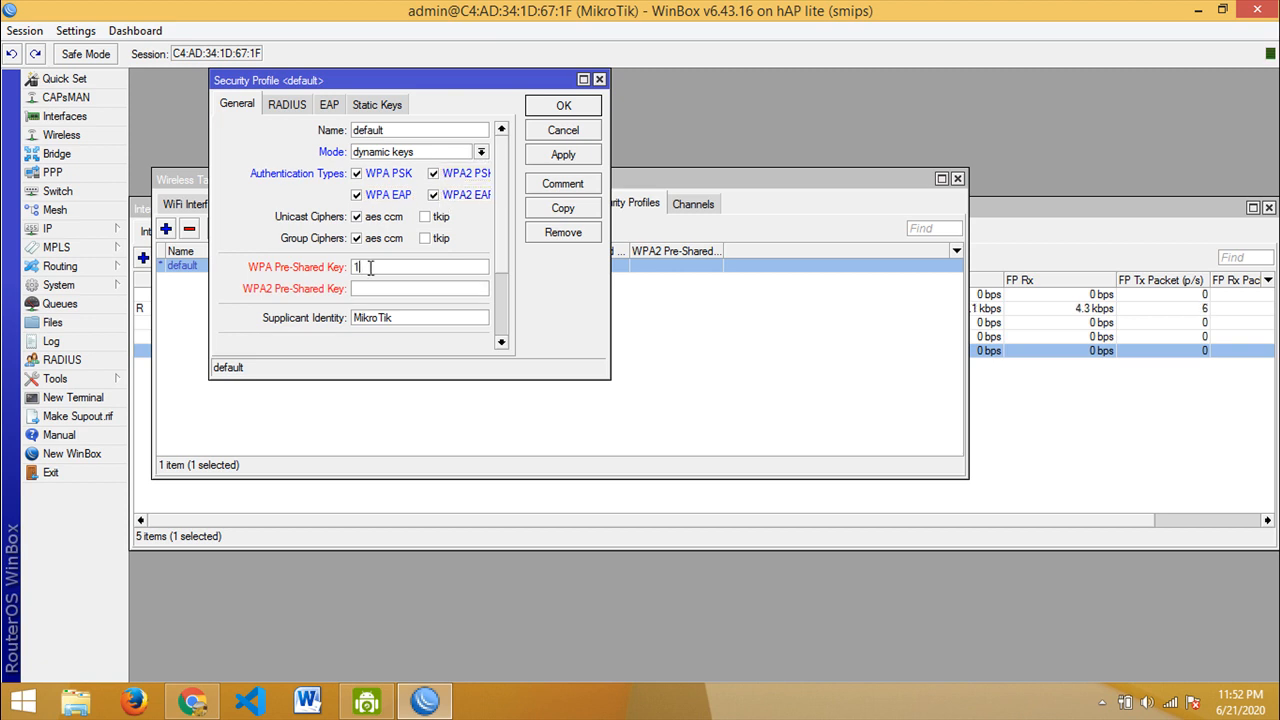
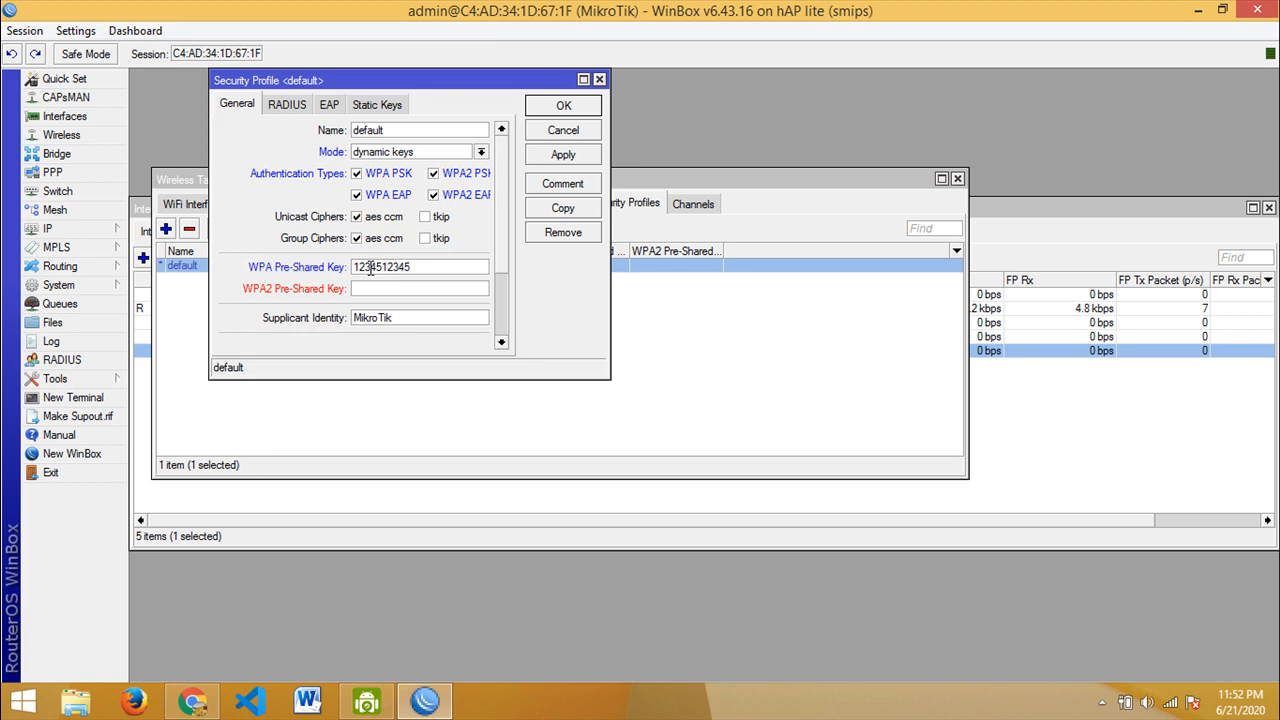
pyautogui.doubleClick(370, 268)
pyautogui.hotkey('ctrl', 'c')
pyautogui.click(370, 288)
pyautogui.hotkey('ctrl', 'v')
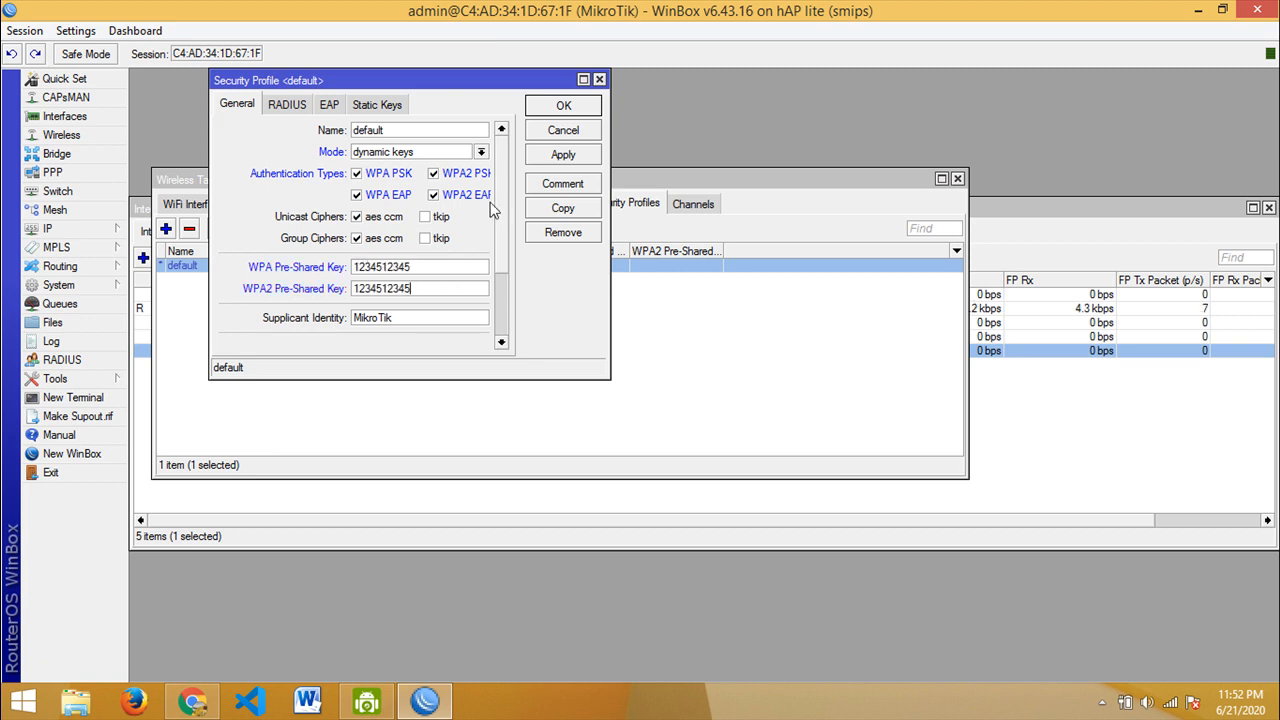
pyautogui.click(563, 160)
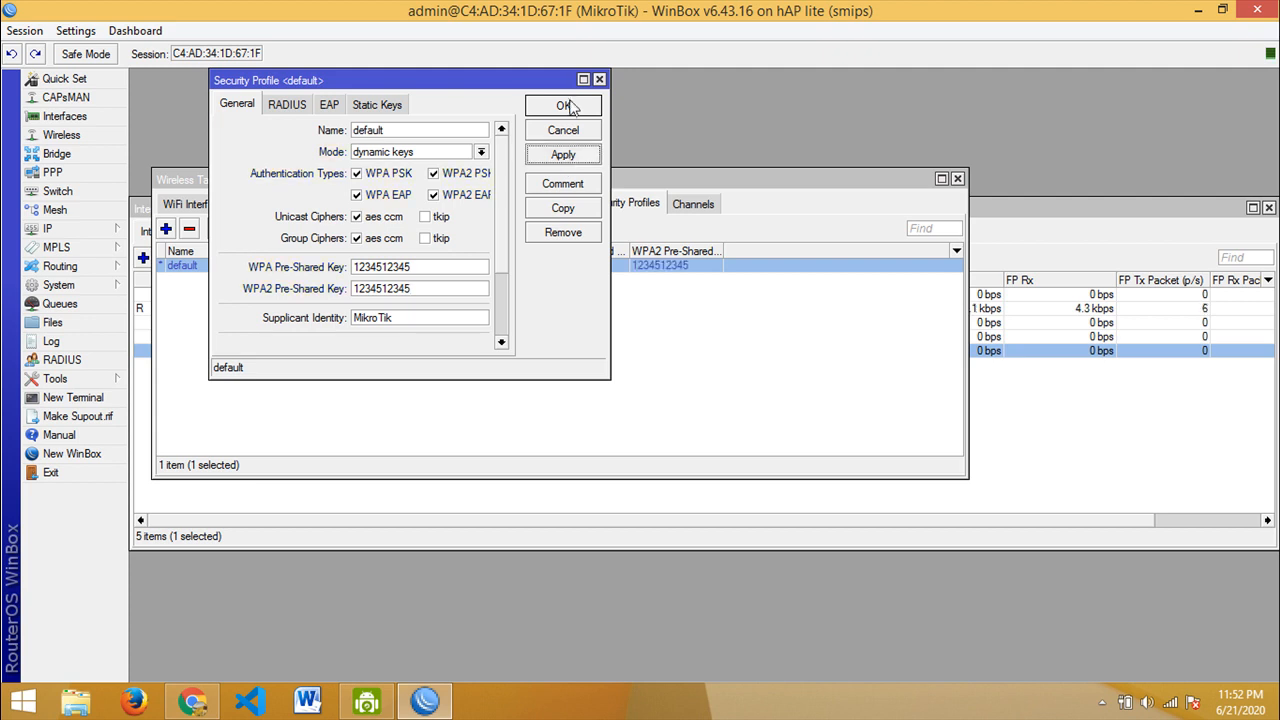
pyautogui.click(566, 106)
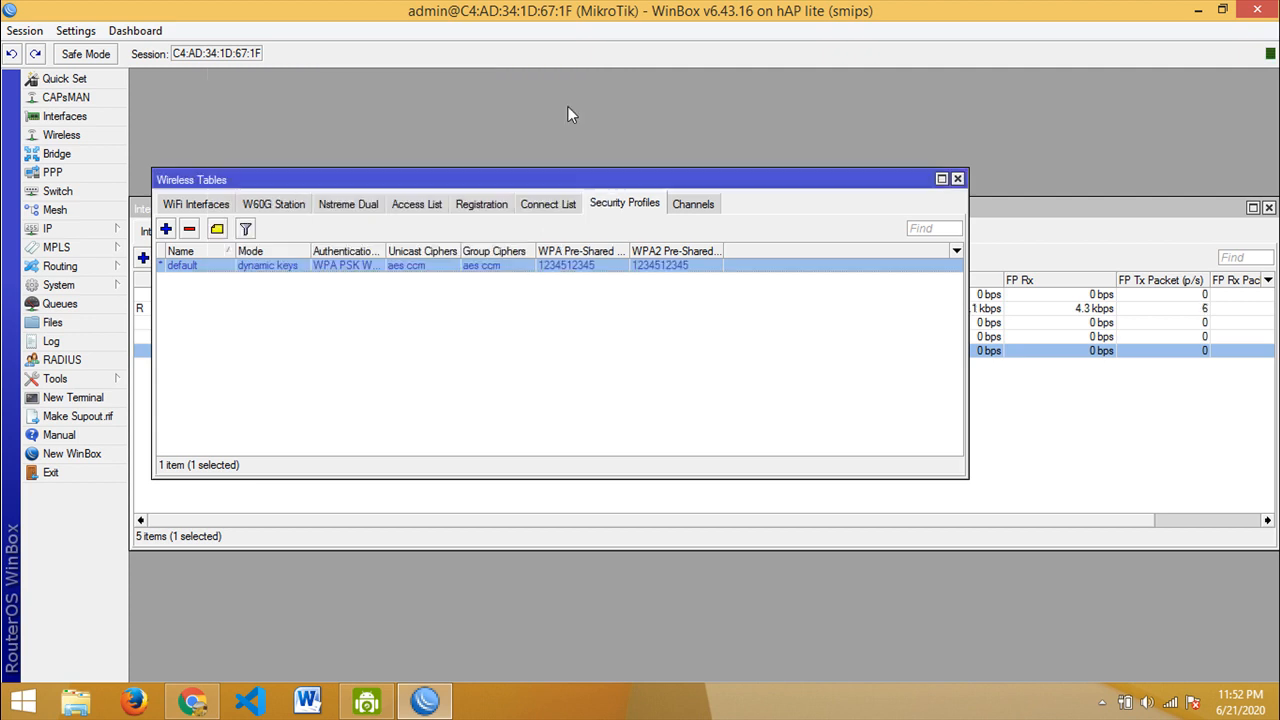
# Create a new security profile named VAP and try its security mode options
pyautogui.click(166, 229)
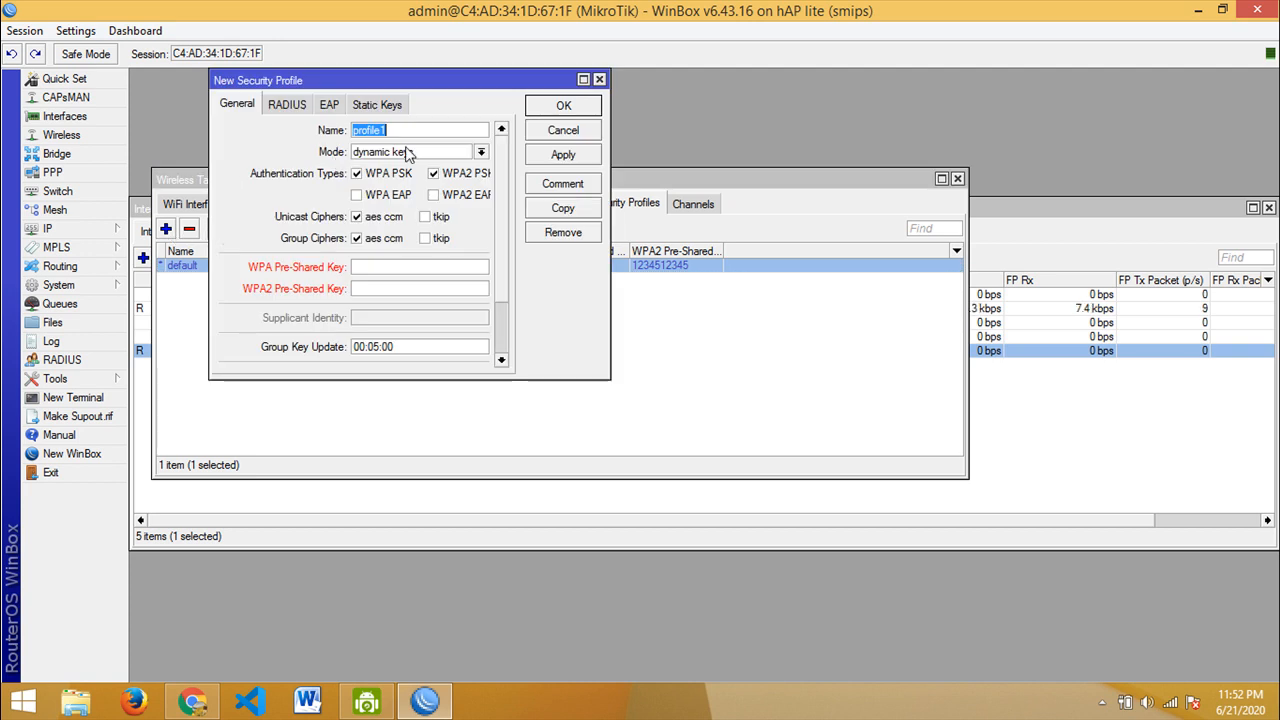
pyautogui.write('VAP')
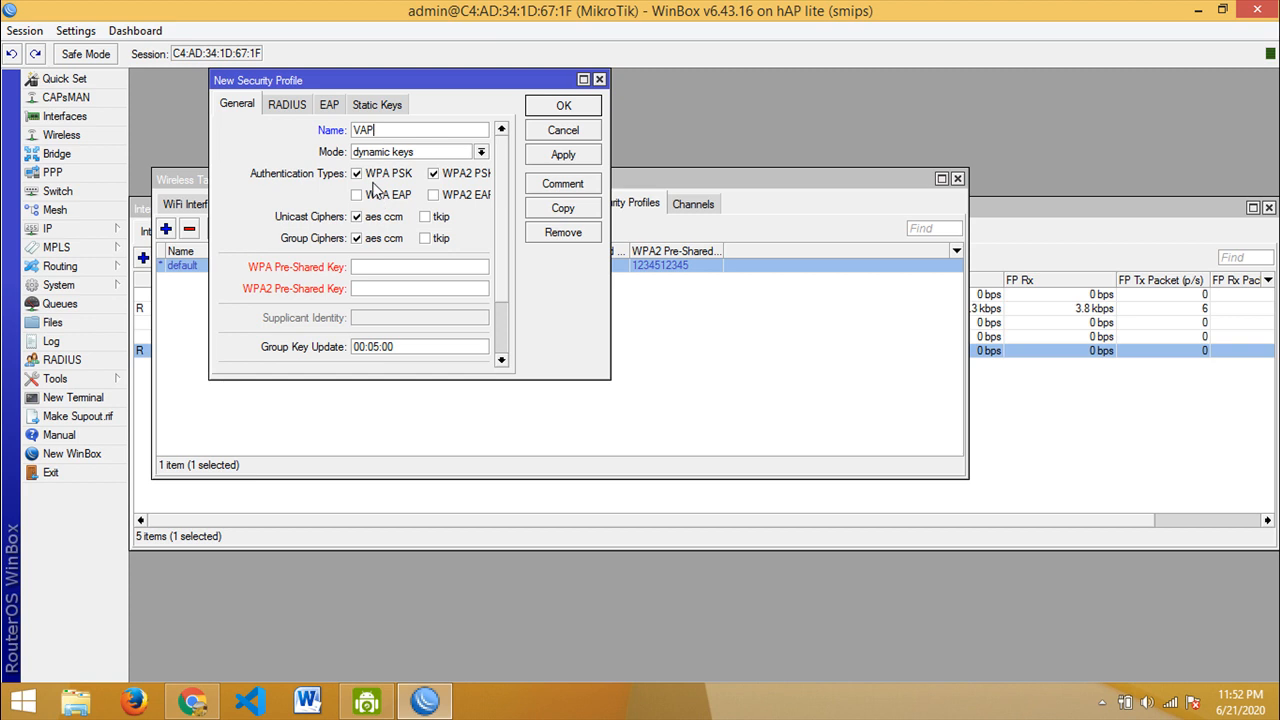
pyautogui.click(413, 154)
pyautogui.click(409, 164)
pyautogui.click(409, 152)
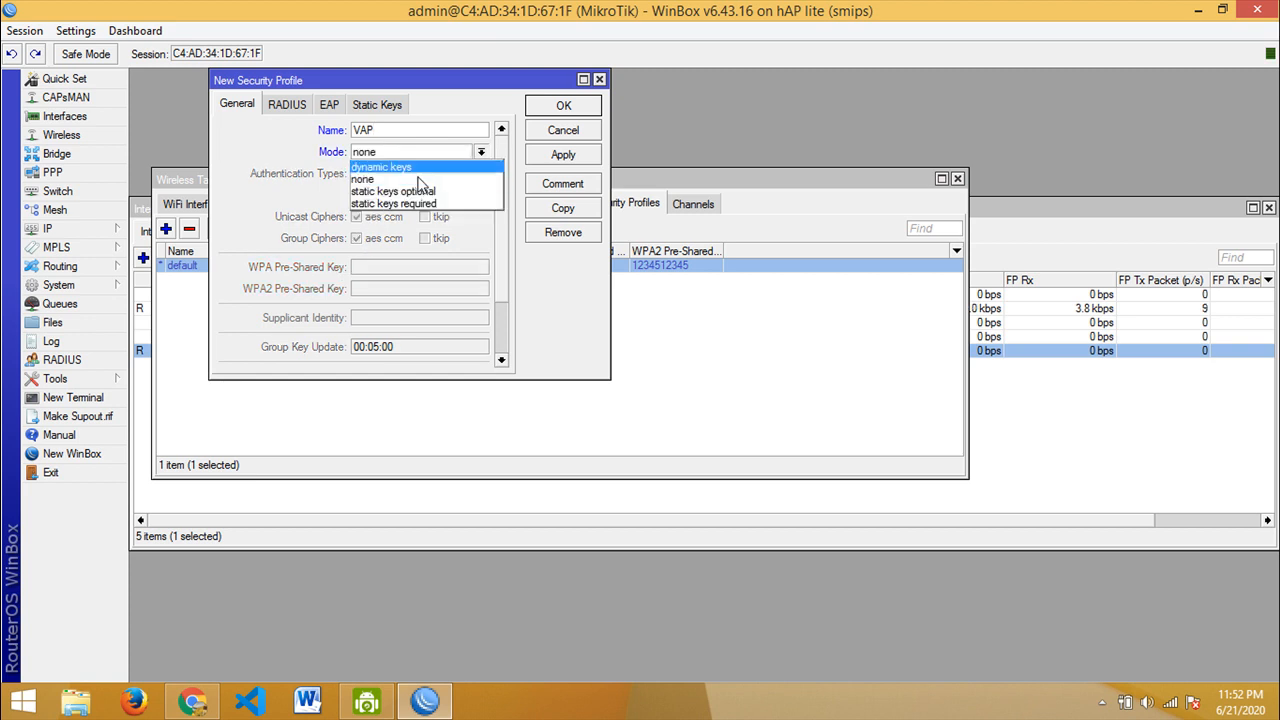
pyautogui.click(409, 165)
# Set the VAP profile's mode to none, save it, and show the WiFi Interfaces list
pyautogui.click(389, 266)
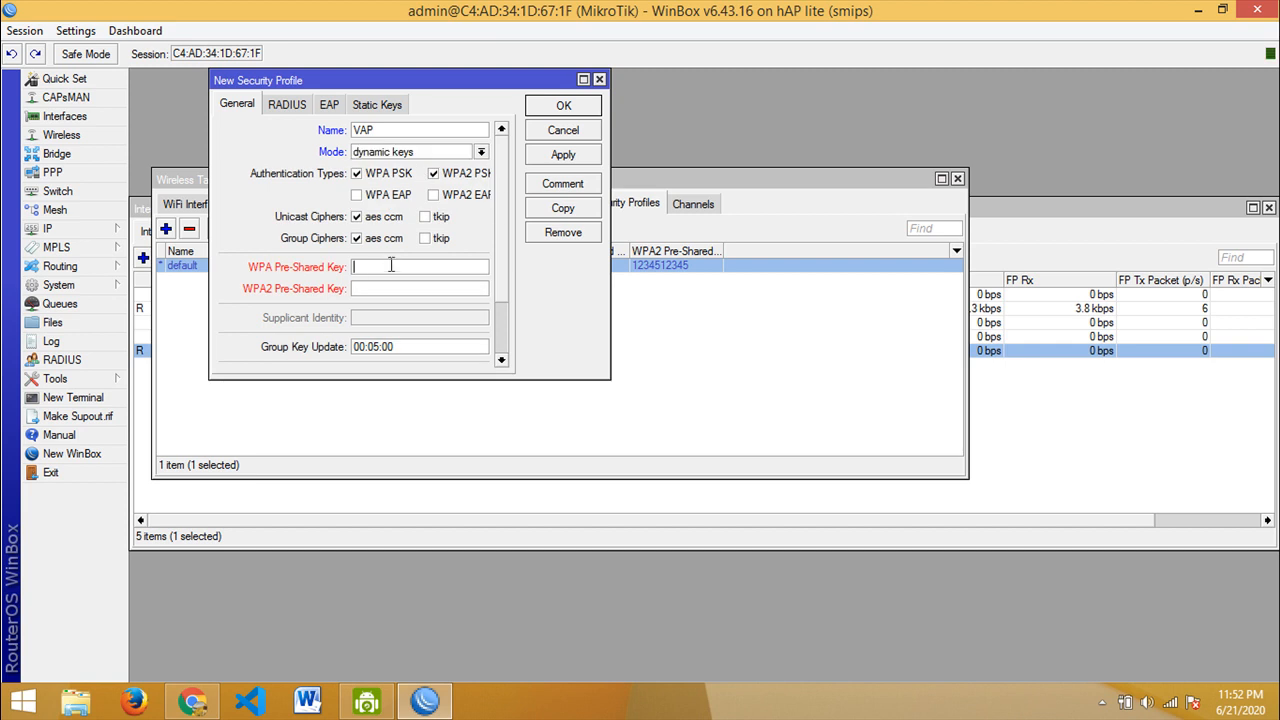
pyautogui.hotkey('ctrl', 'a')
pyautogui.click(395, 288)
pyautogui.hotkey('ctrl', 'v')
pyautogui.click(416, 152)
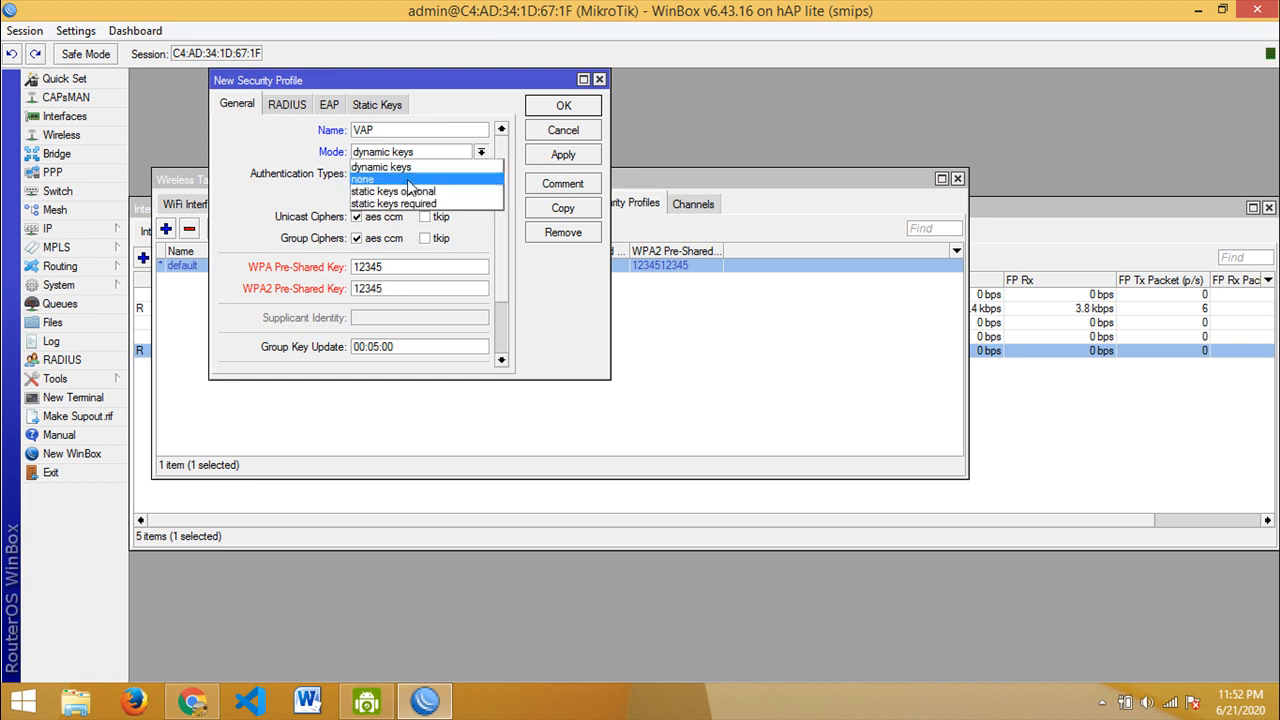
pyautogui.click(405, 176)
pyautogui.click(553, 157)
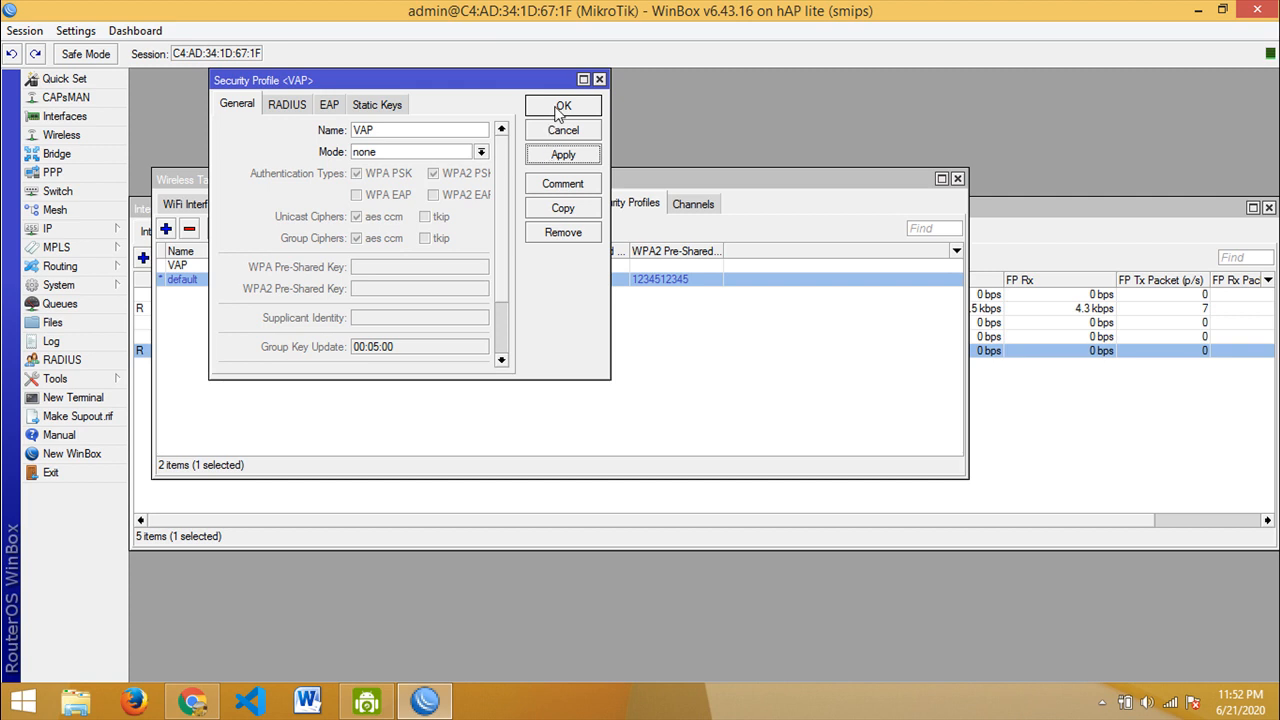
pyautogui.click(556, 108)
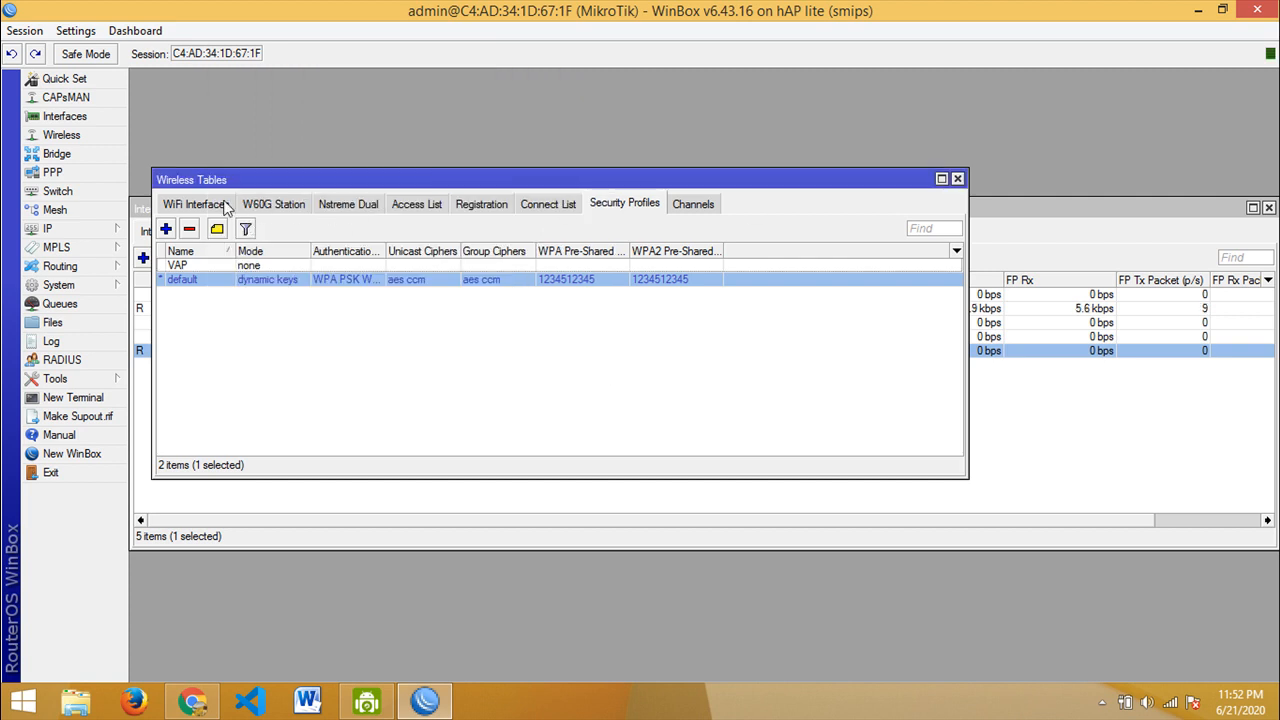
pyautogui.click(218, 204)
# Add a virtual wireless interface on wlan1 and enter its own SSID
pyautogui.click(272, 266)
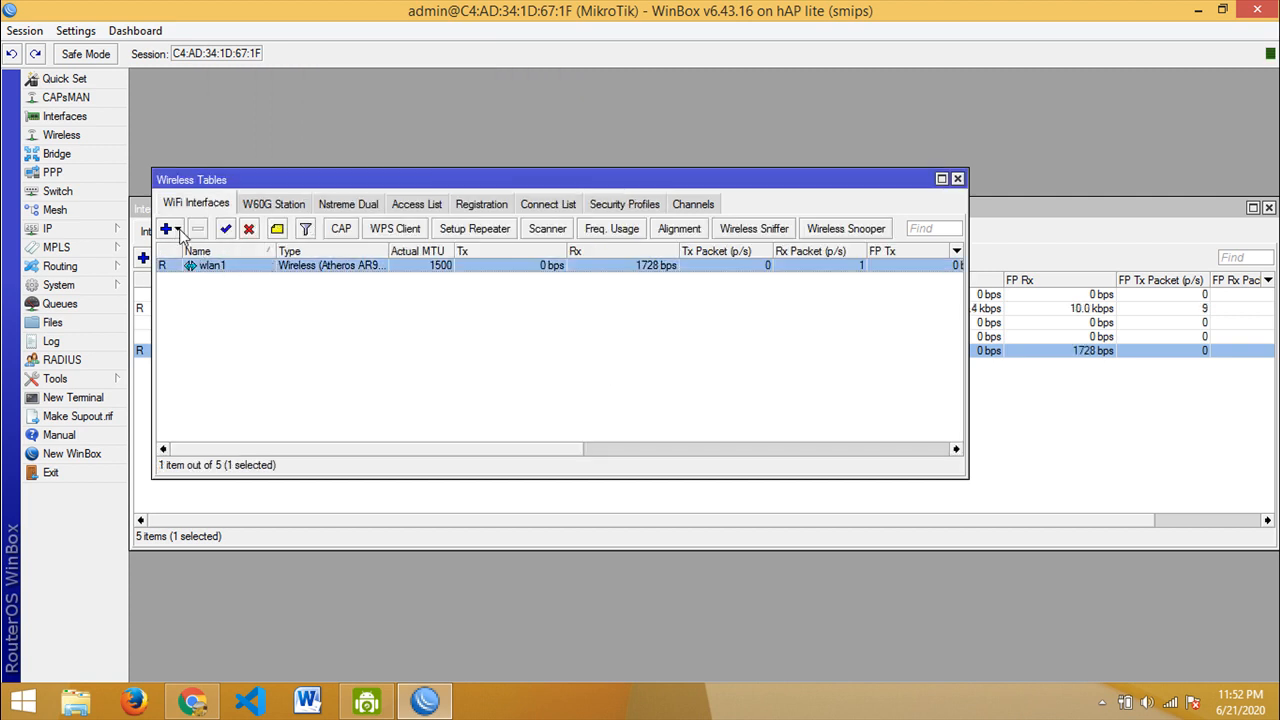
pyautogui.click(177, 230)
pyautogui.click(200, 253)
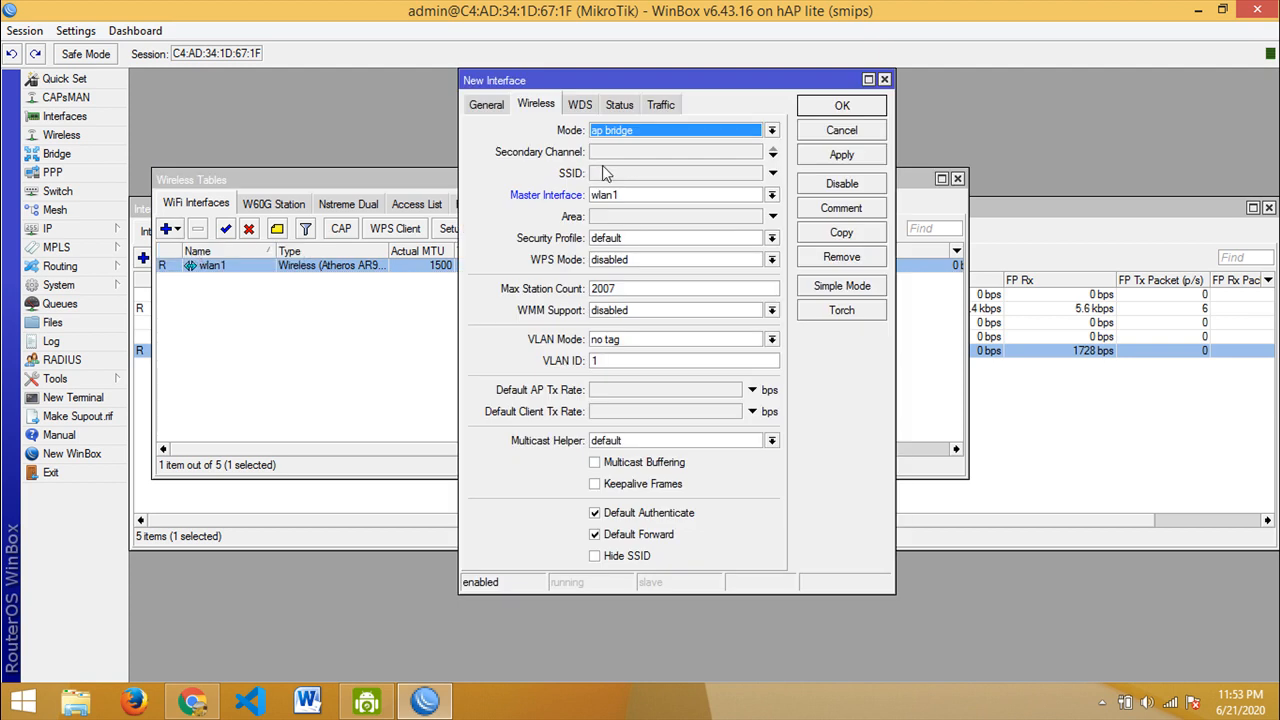
pyautogui.click(642, 175)
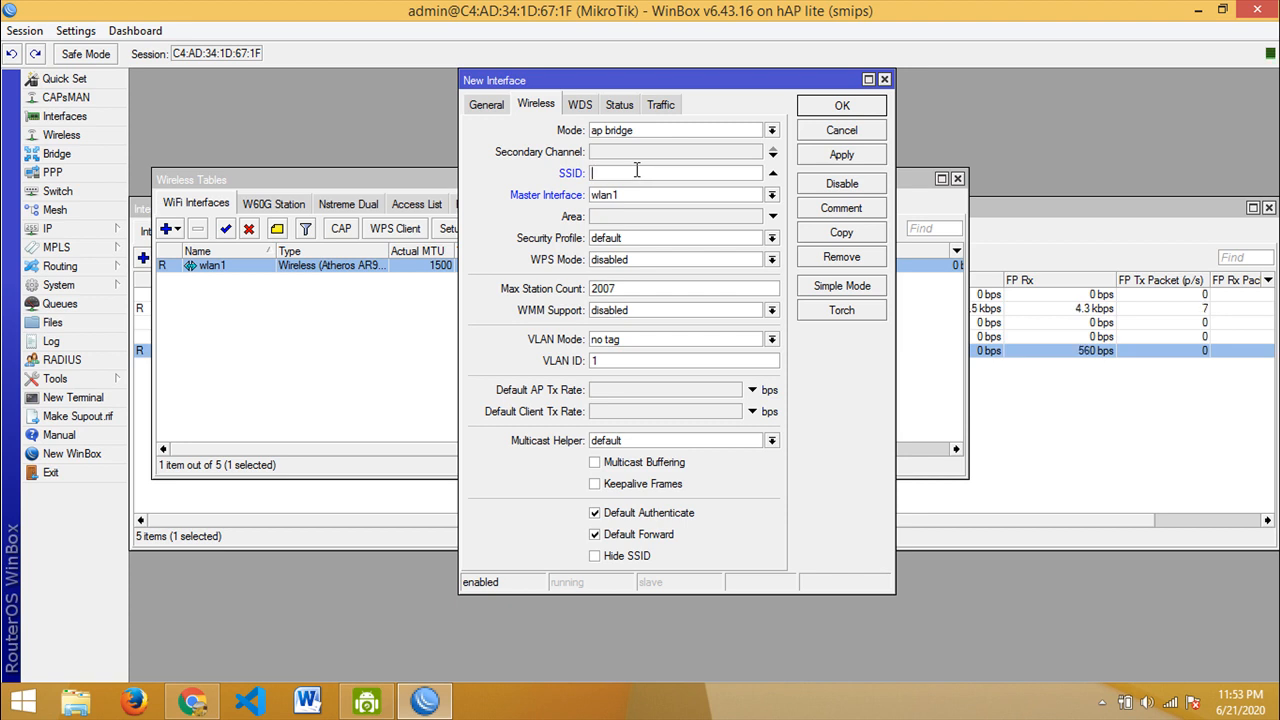
pyautogui.write('NIB')
pyautogui.write('AHMAD MU')
pyautogui.write('ZAYYIN')
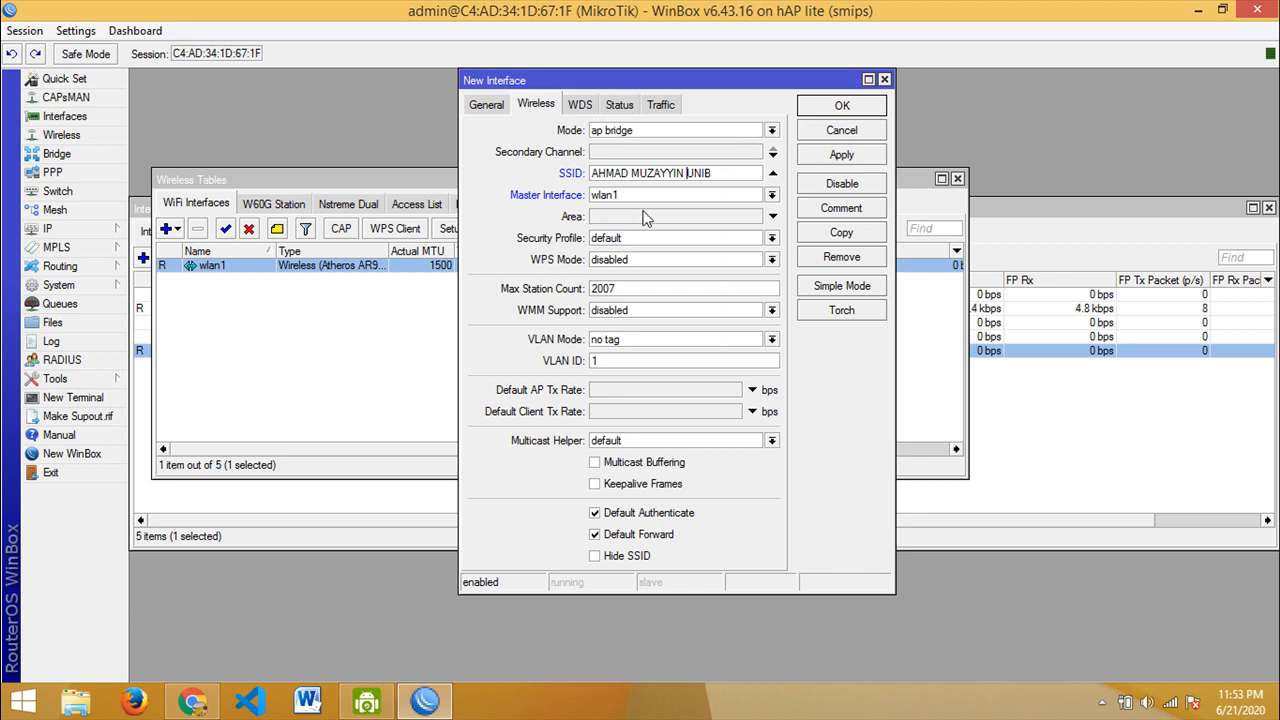
# Keep wlan1 as master, assign the VAP security profile, and save the virtual interface
pyautogui.click(652, 196)
pyautogui.click(652, 196)
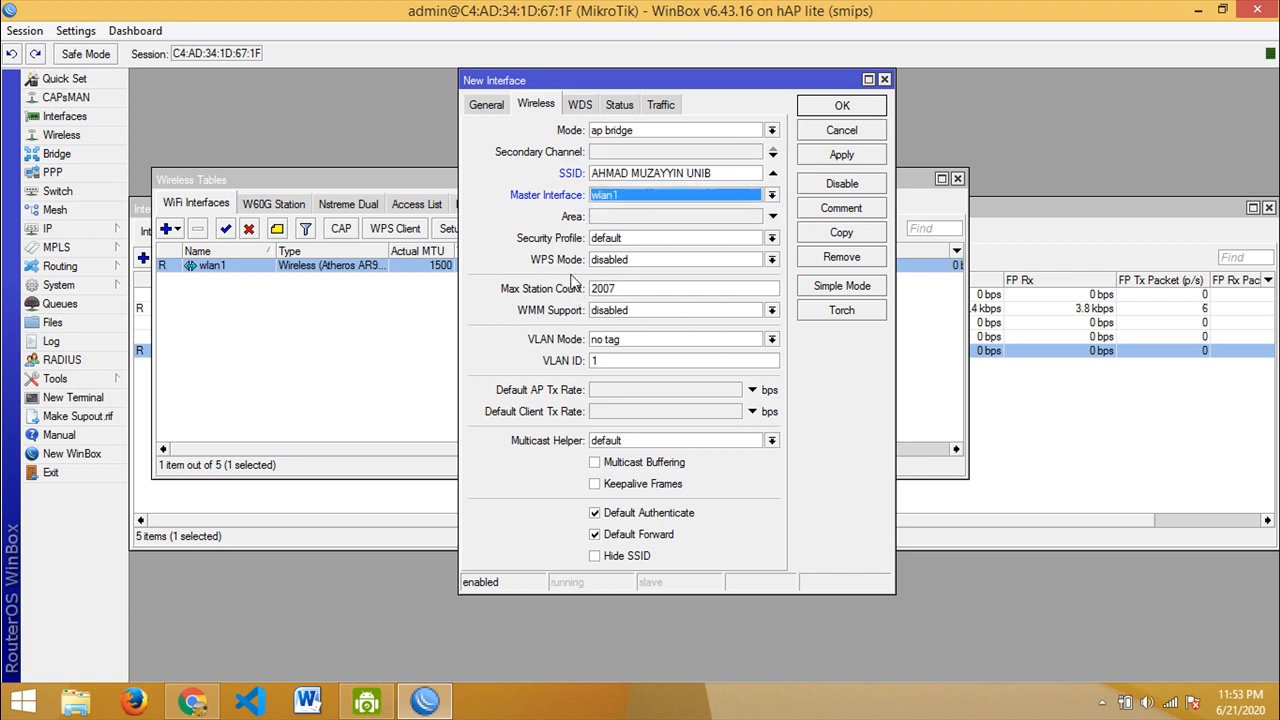
pyautogui.click(640, 242)
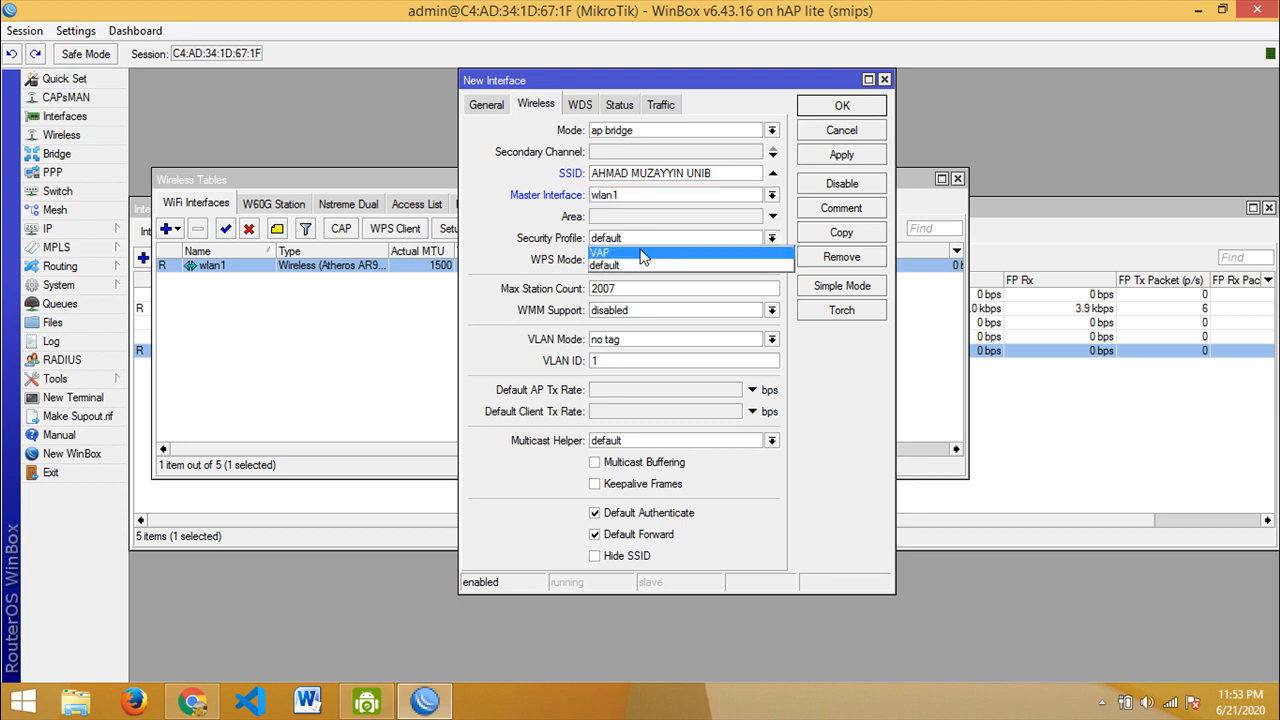
pyautogui.click(643, 260)
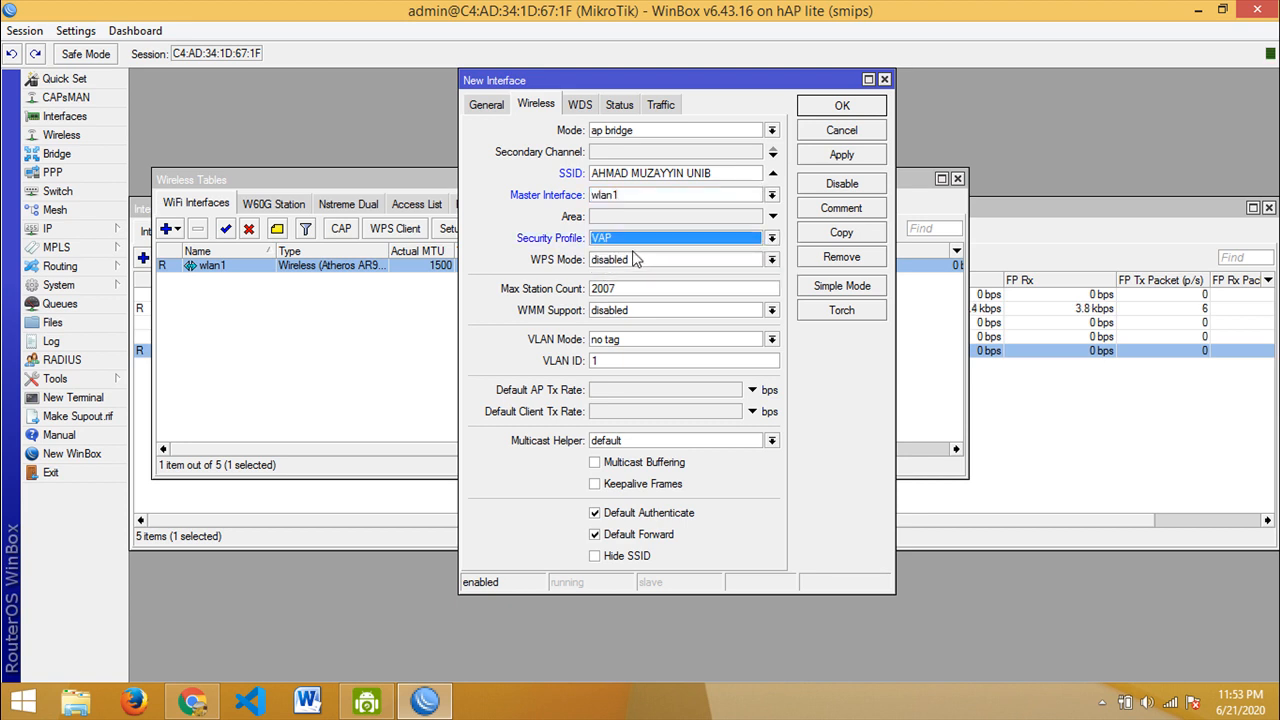
pyautogui.click(826, 158)
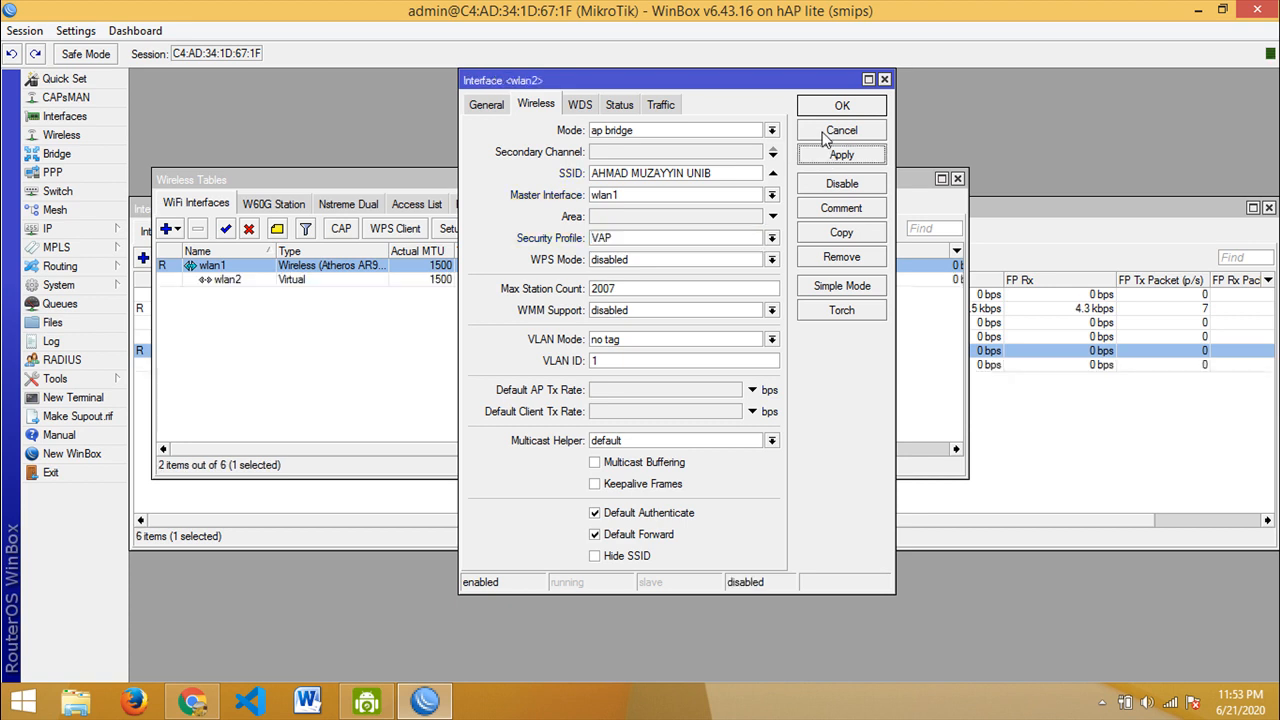
pyautogui.click(840, 106)
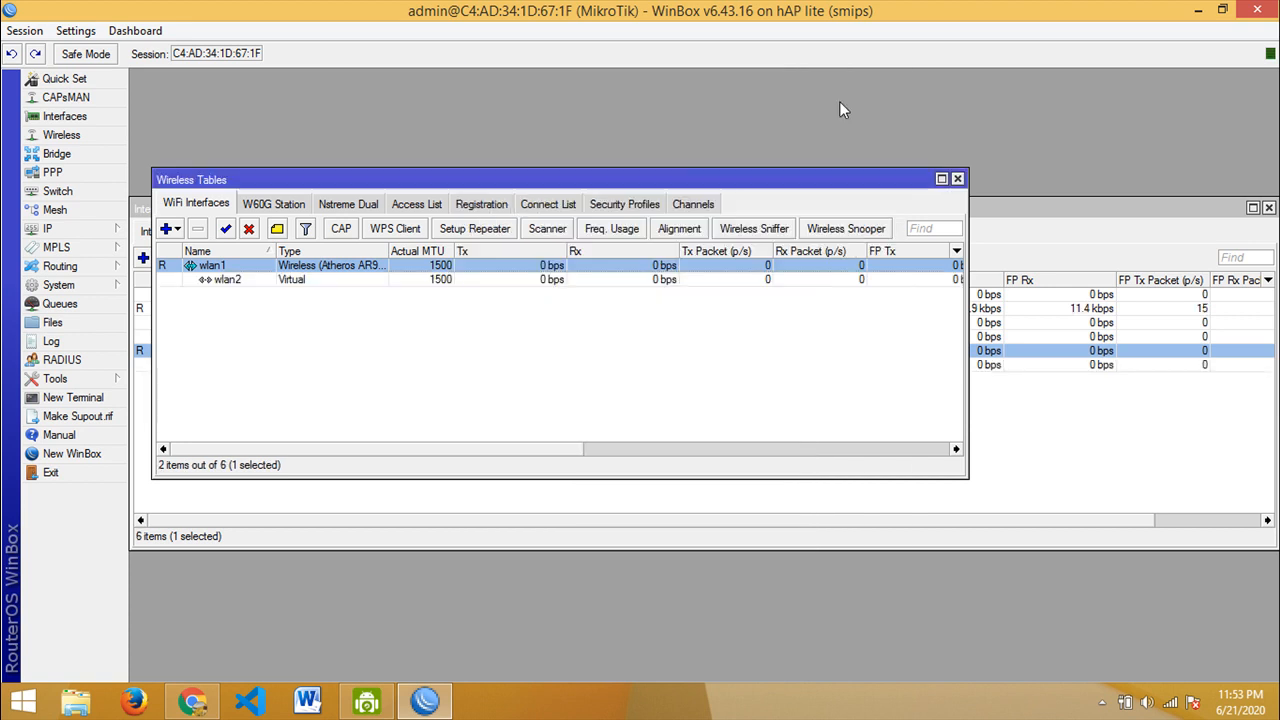
# Close the Wireless Tables window and review wlan1's settings from the Interface List
pyautogui.click(378, 284)
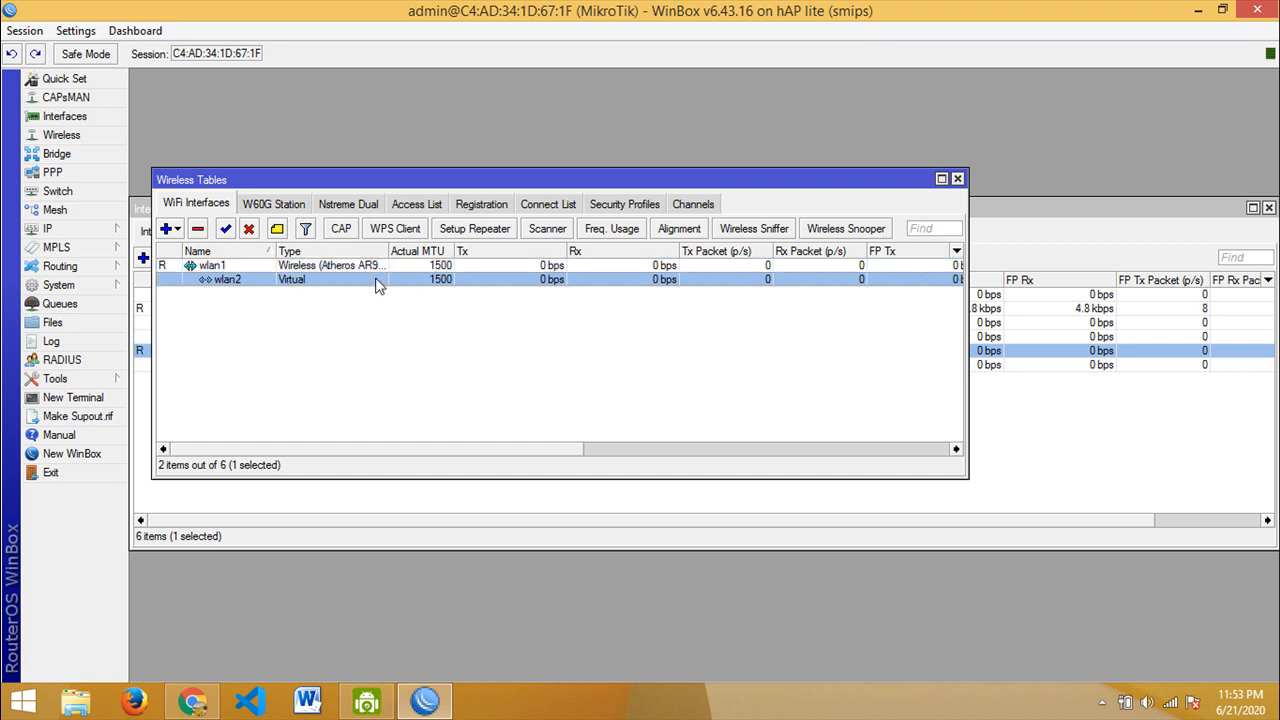
pyautogui.click(957, 179)
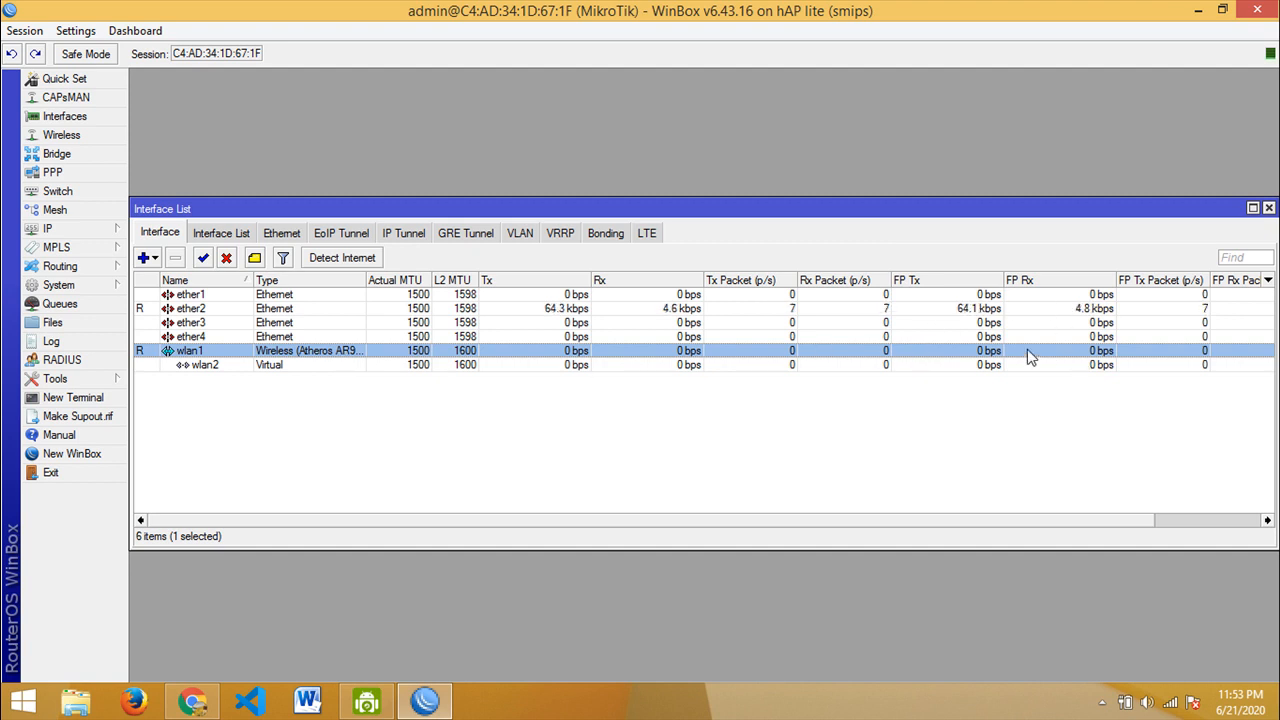
pyautogui.doubleClick(370, 358)
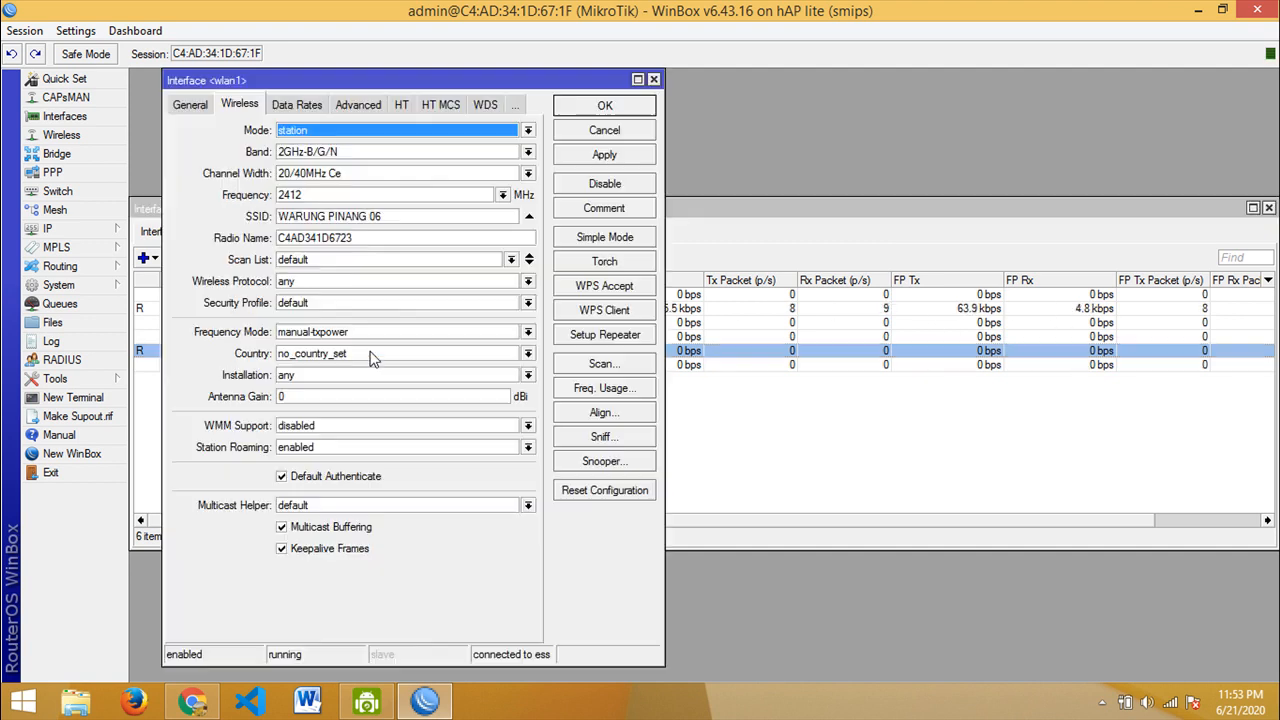
pyautogui.click(464, 218)
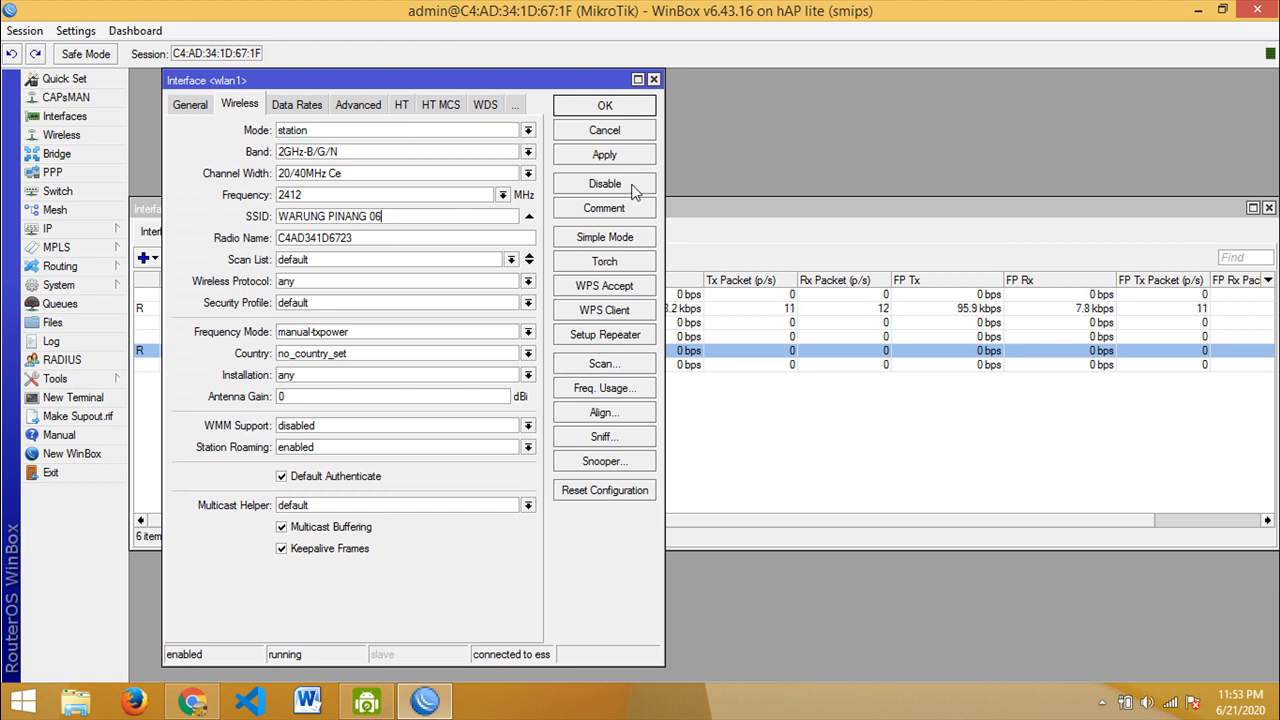
pyautogui.click(603, 108)
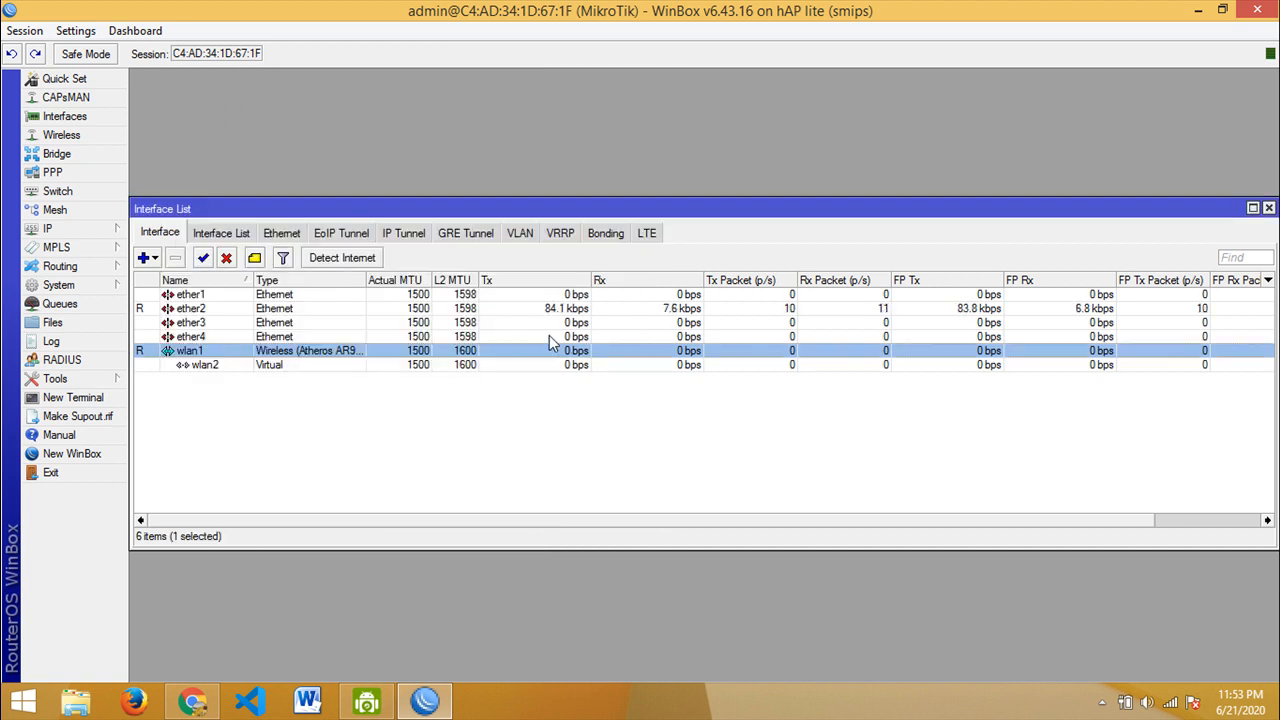
# Add address 172.168.5.1/24 on wlan2 in IP > Addresses, then close the Address List
pyautogui.click(101, 230)
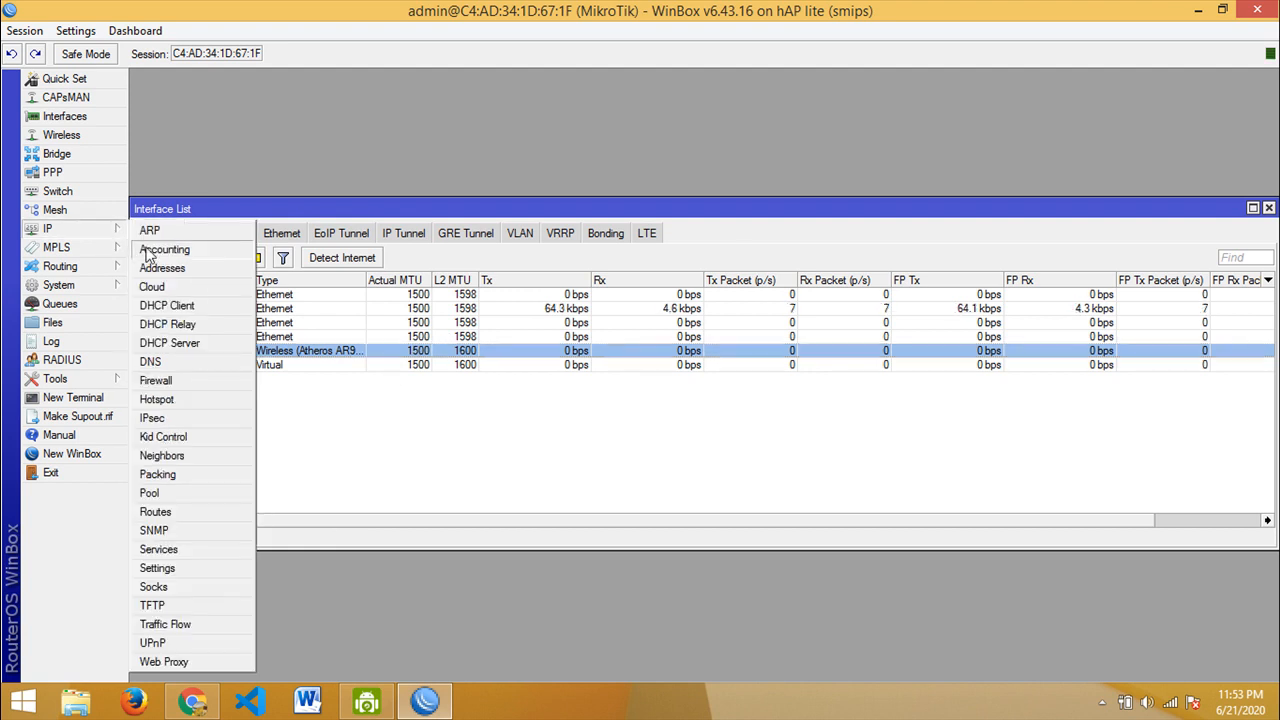
pyautogui.click(162, 268)
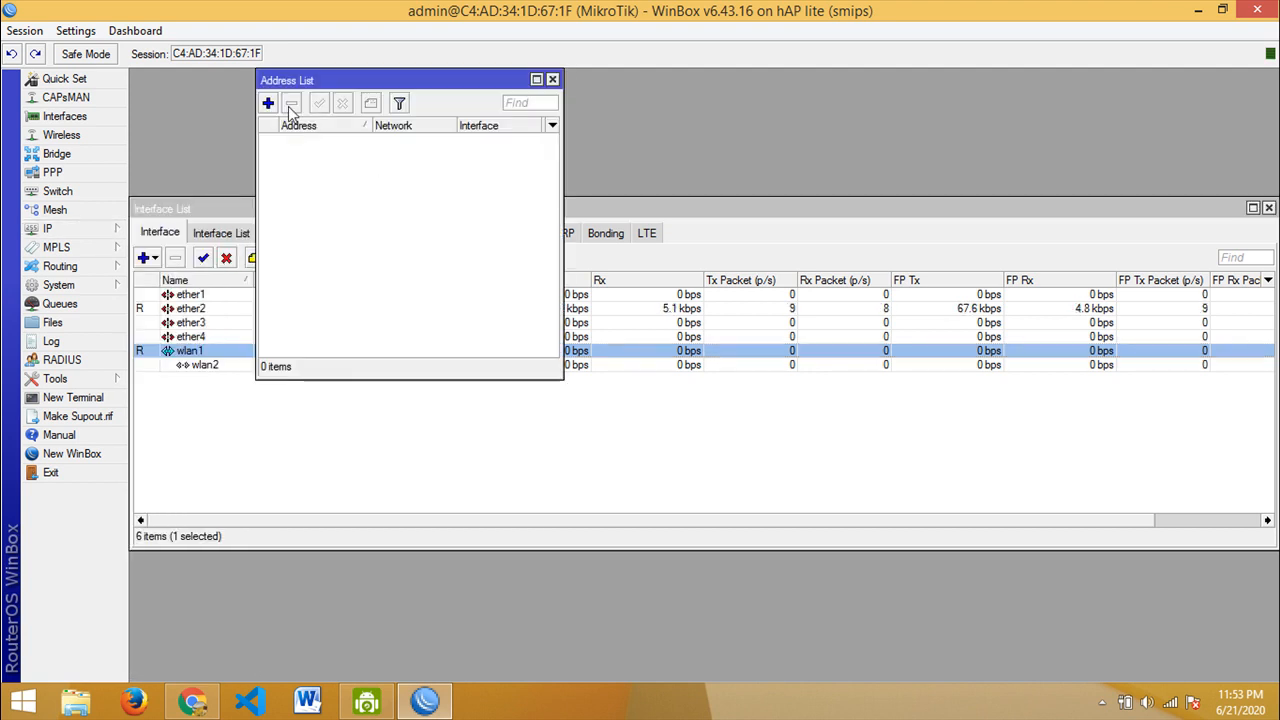
pyautogui.click(273, 106)
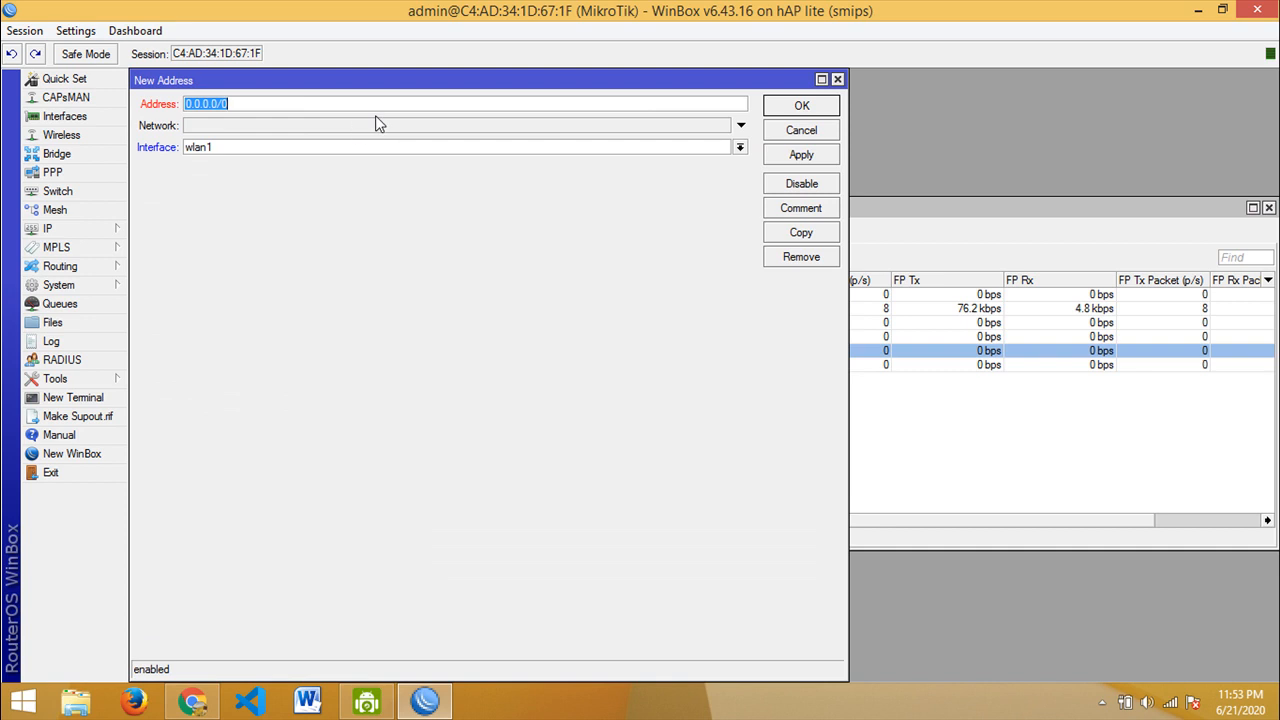
pyautogui.write('172.168.5.1/25')
pyautogui.press('BackSpace')
pyautogui.write('4')
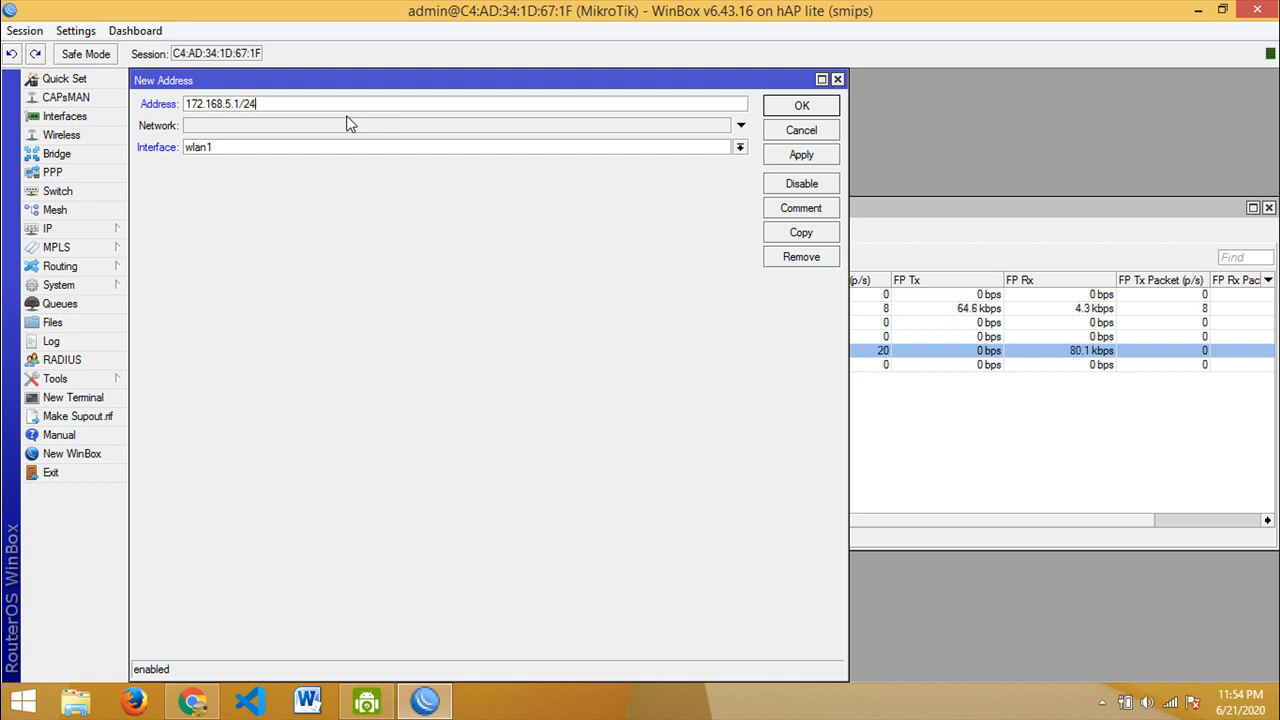
pyautogui.click(335, 150)
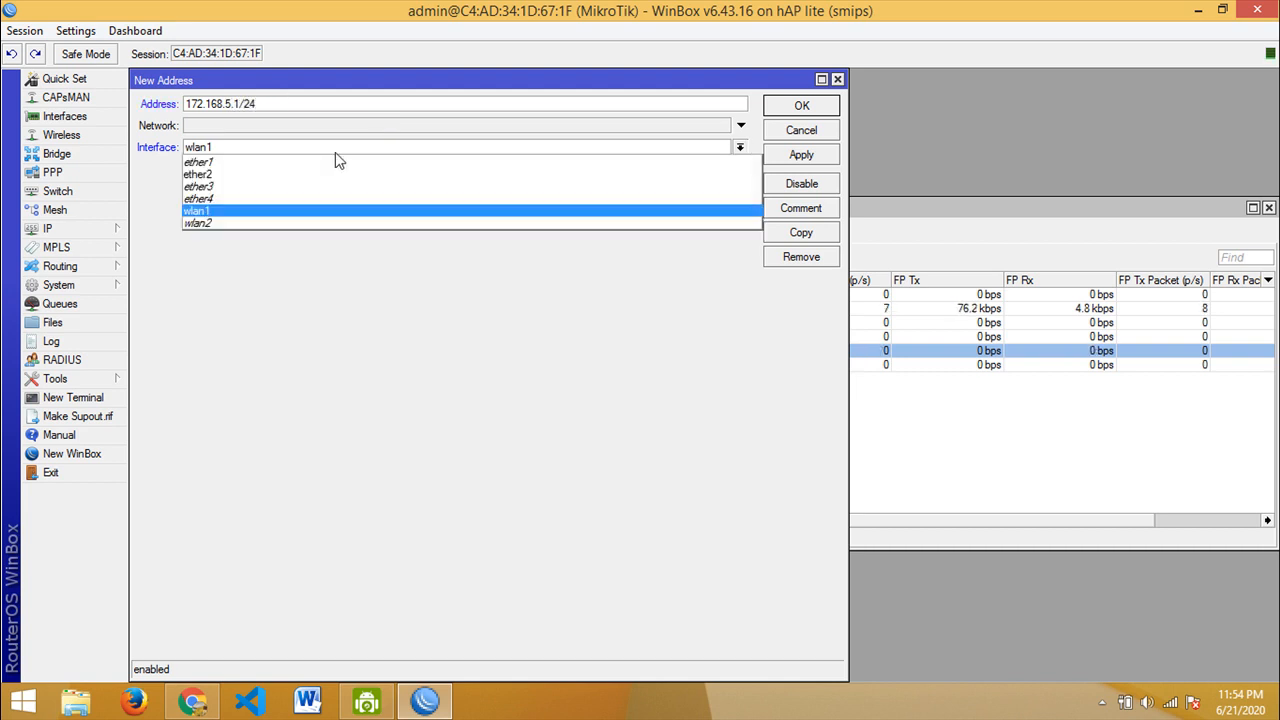
pyautogui.click(306, 222)
pyautogui.click(795, 156)
pyautogui.click(802, 107)
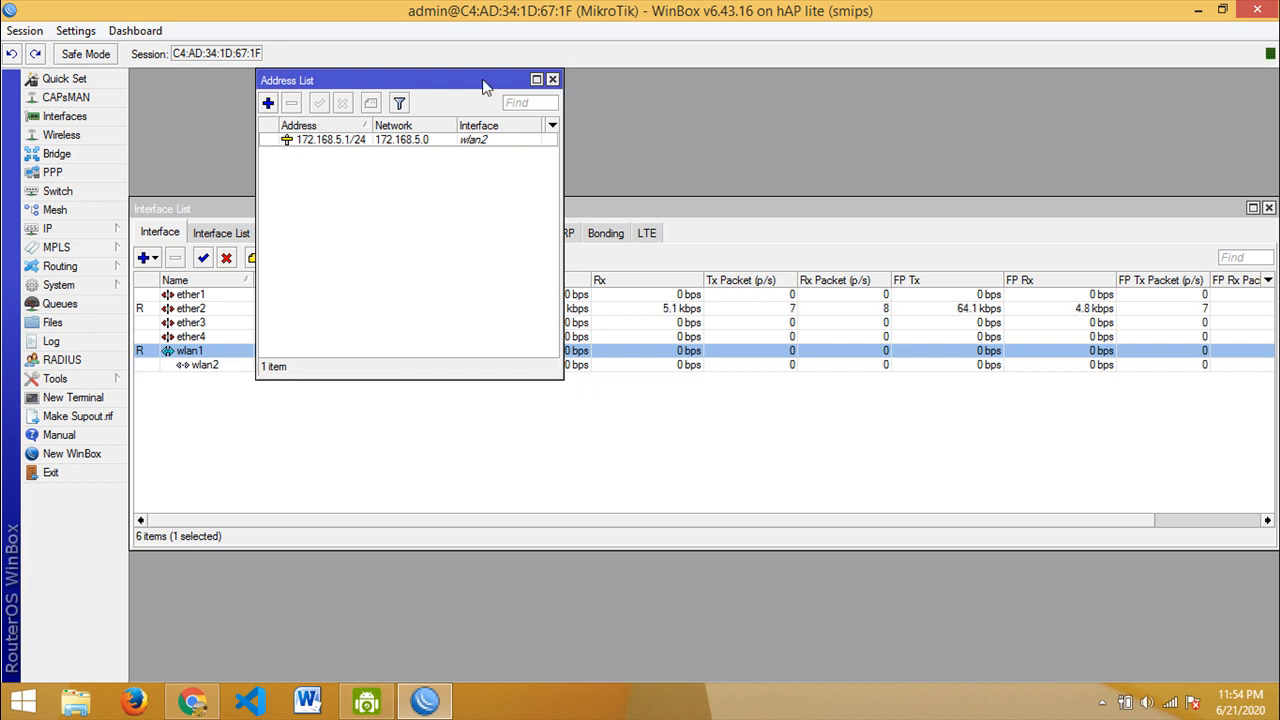
pyautogui.moveTo(488, 78); pyautogui.dragTo(543, 133)
pyautogui.click(607, 137)
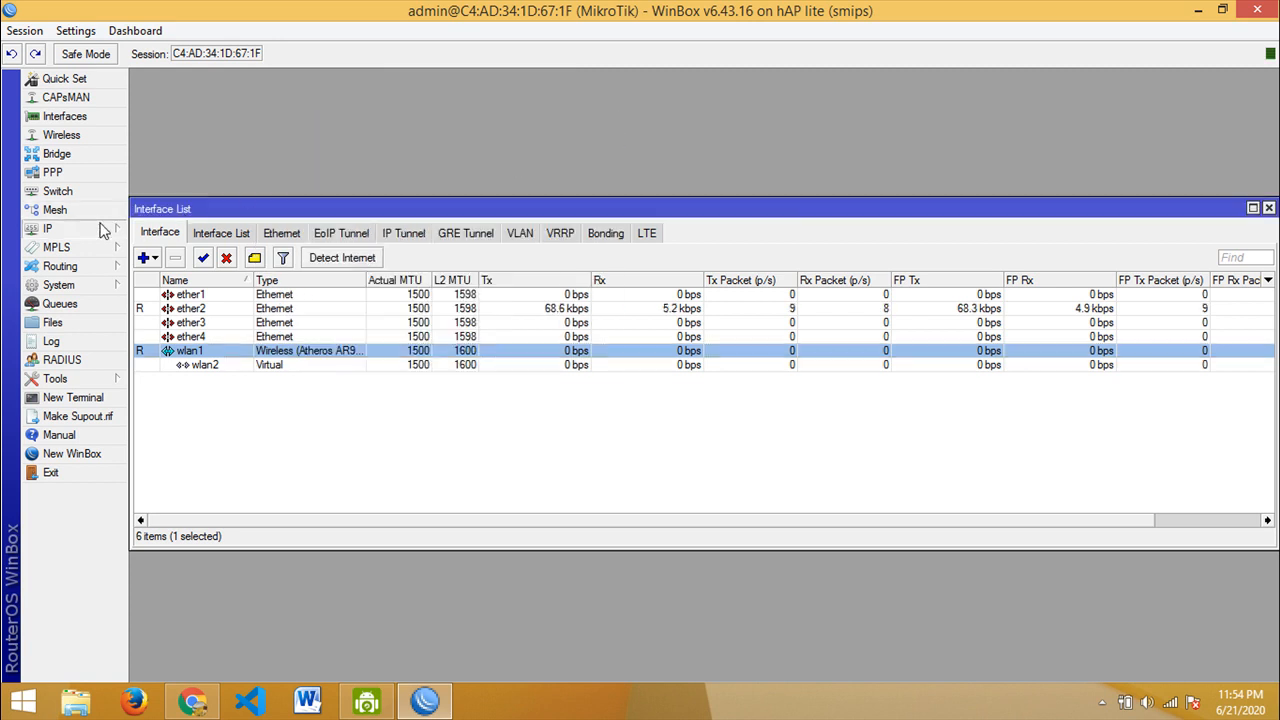
pyautogui.click(103, 230)
pyautogui.click(172, 307)
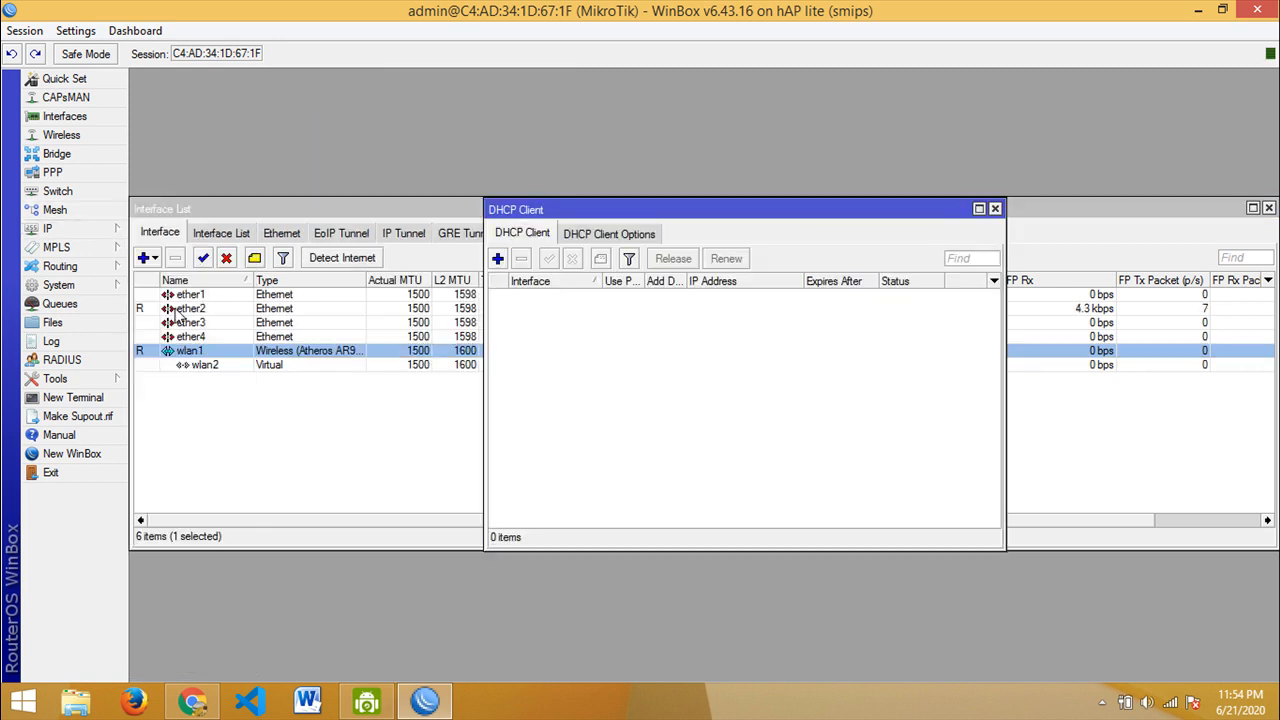
pyautogui.click(496, 260)
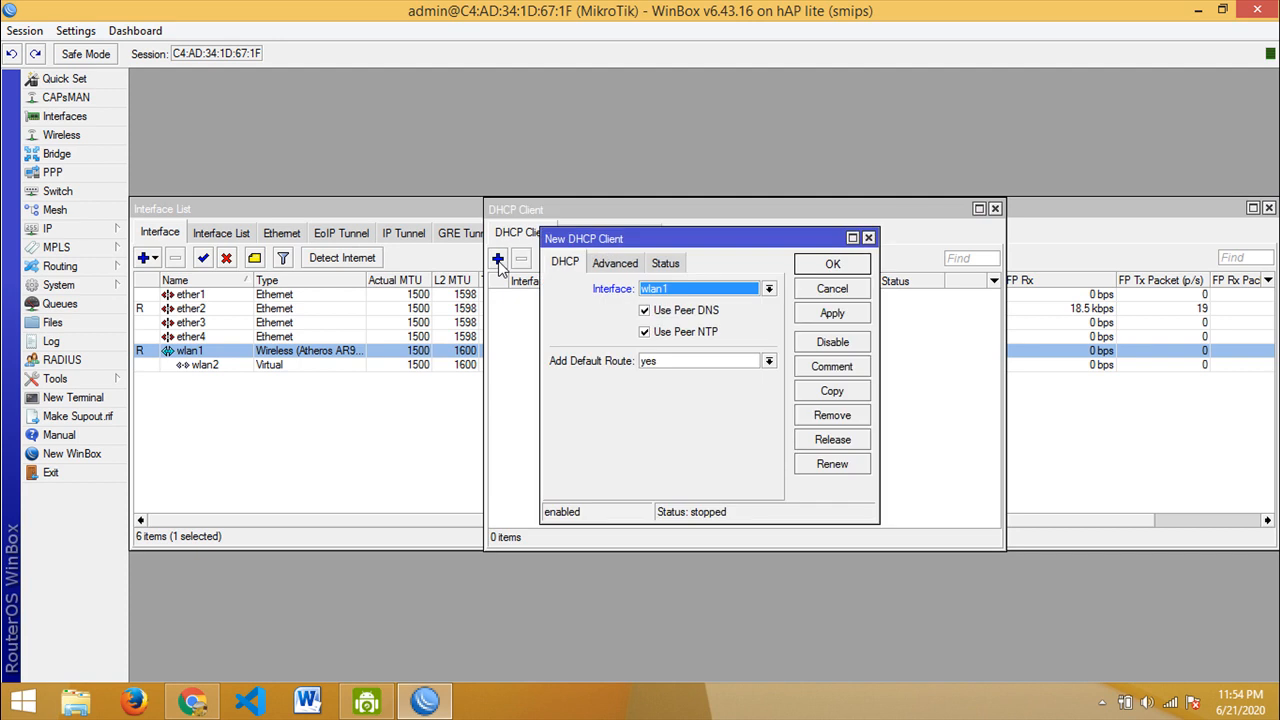
pyautogui.click(869, 238)
pyautogui.click(633, 236)
pyautogui.click(530, 236)
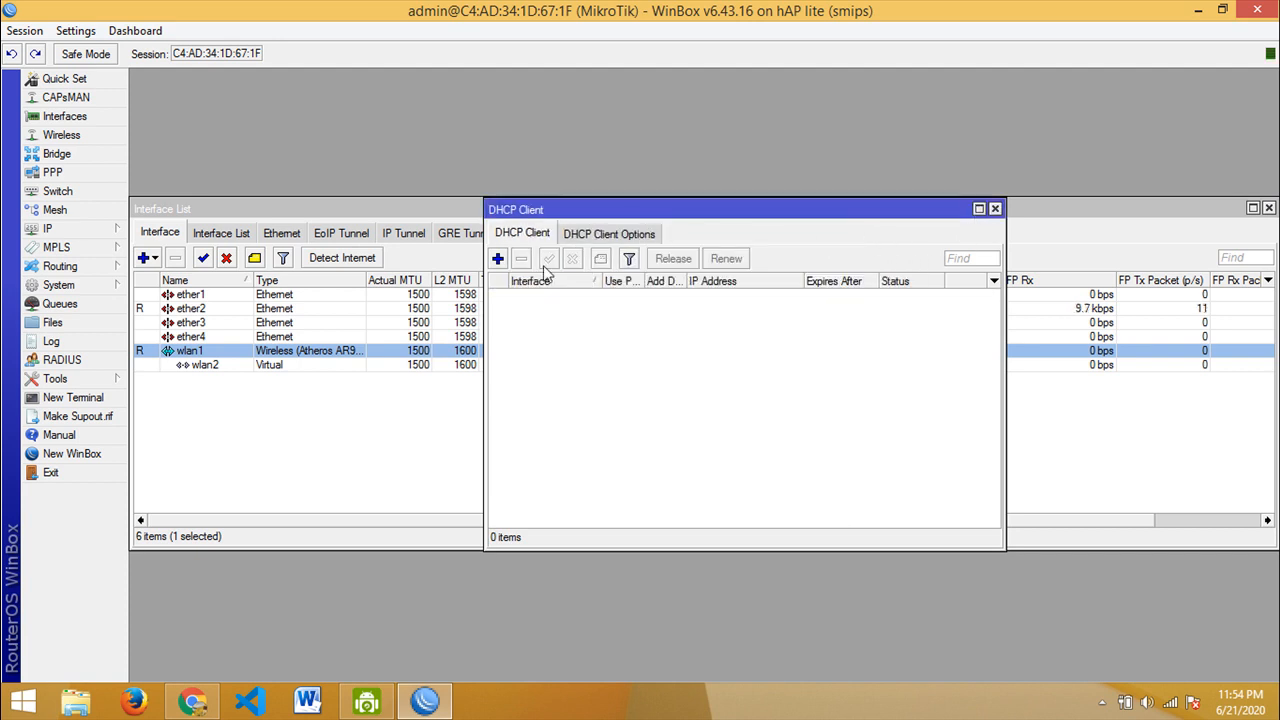
pyautogui.click(497, 259)
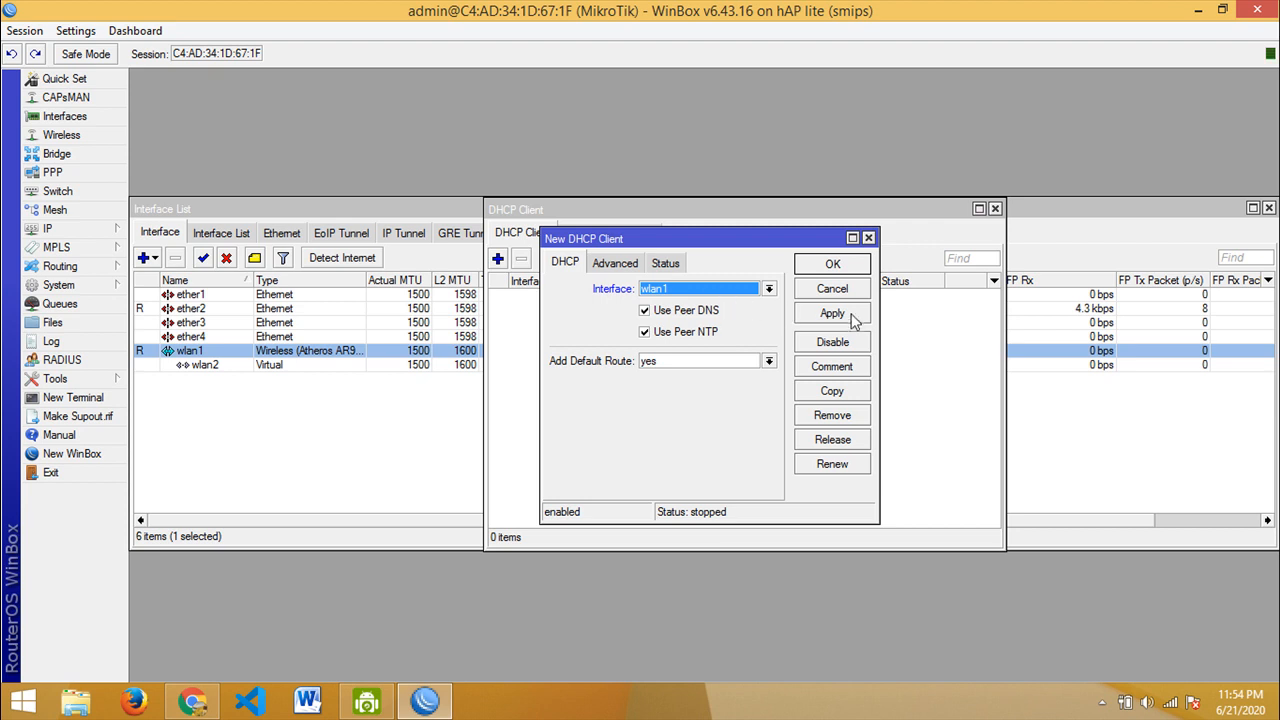
pyautogui.click(849, 317)
pyautogui.click(838, 268)
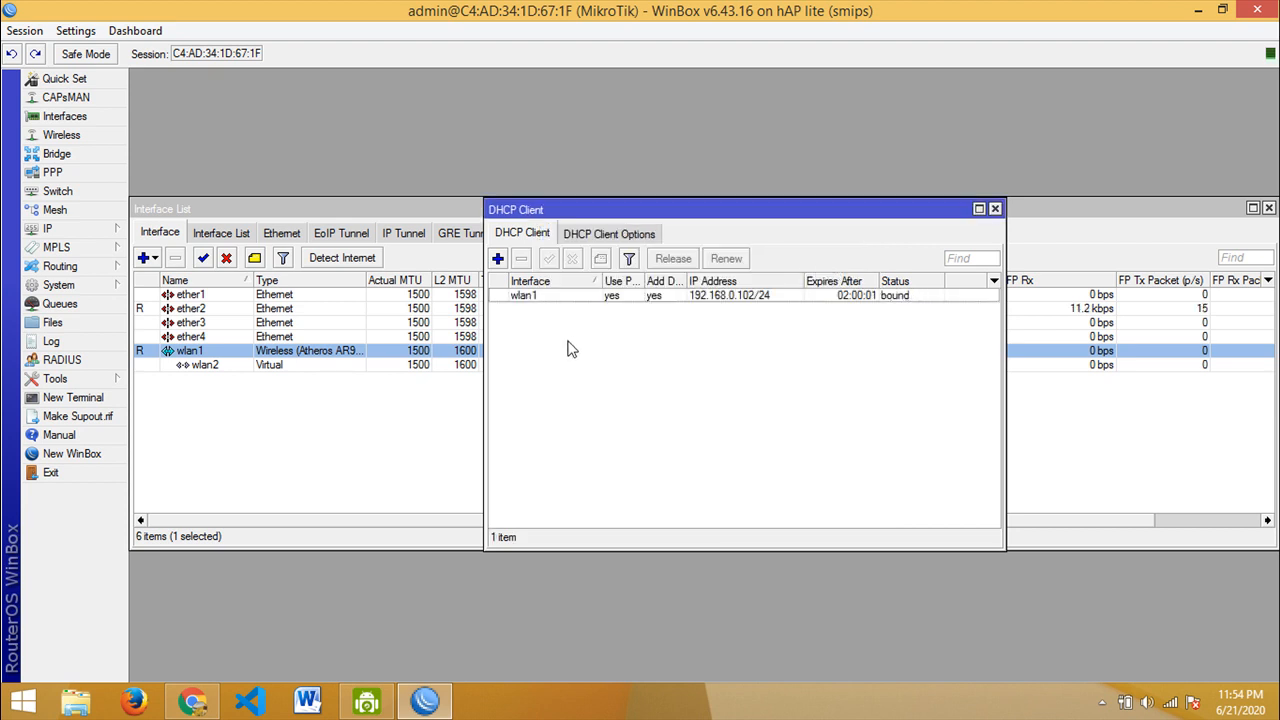
pyautogui.click(896, 297)
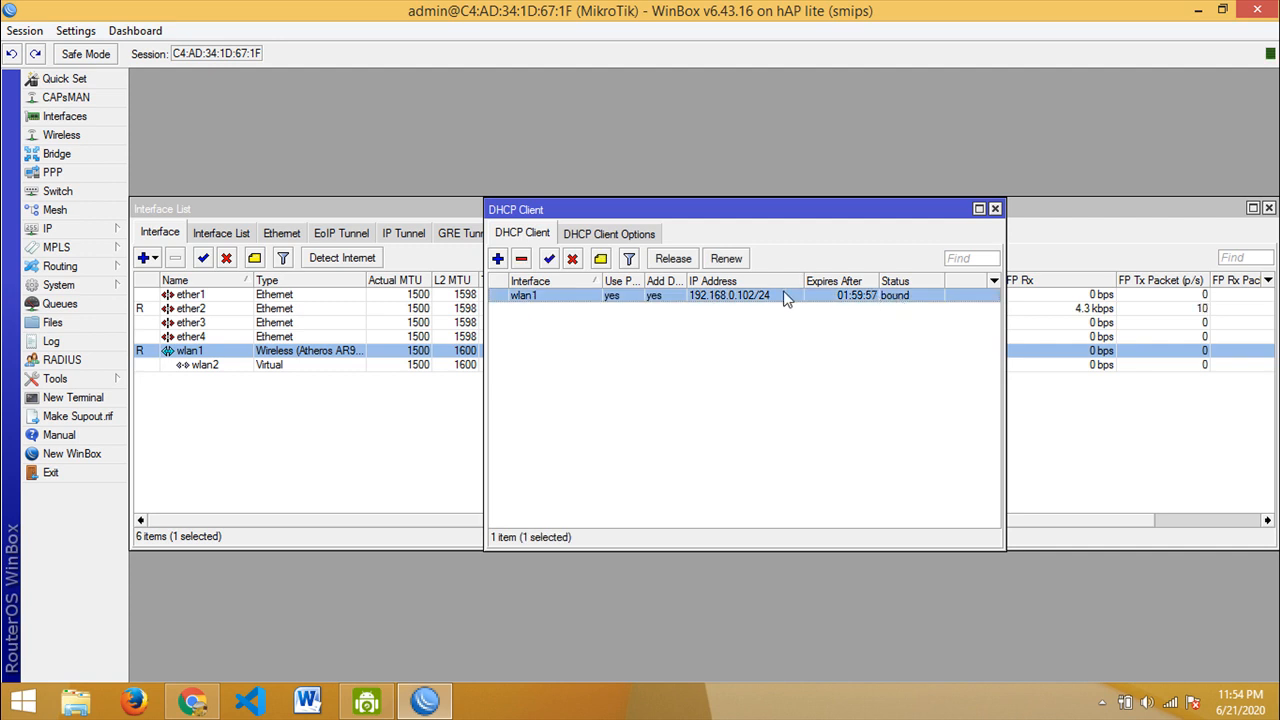
pyautogui.moveTo(786, 298)
pyautogui.moveTo(1279, 719)
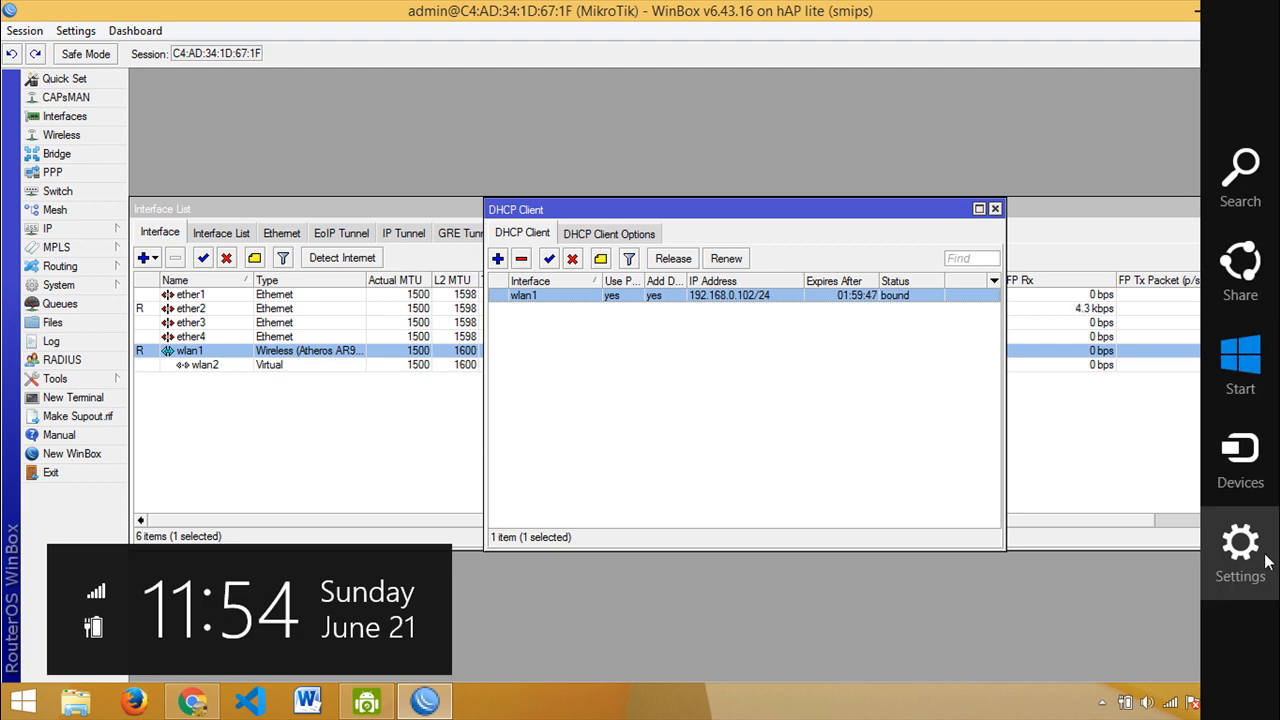
# Check the Wi-Fi networks in Windows 8 Settings, then return to WinBox's Interface List
pyautogui.click(1253, 560)
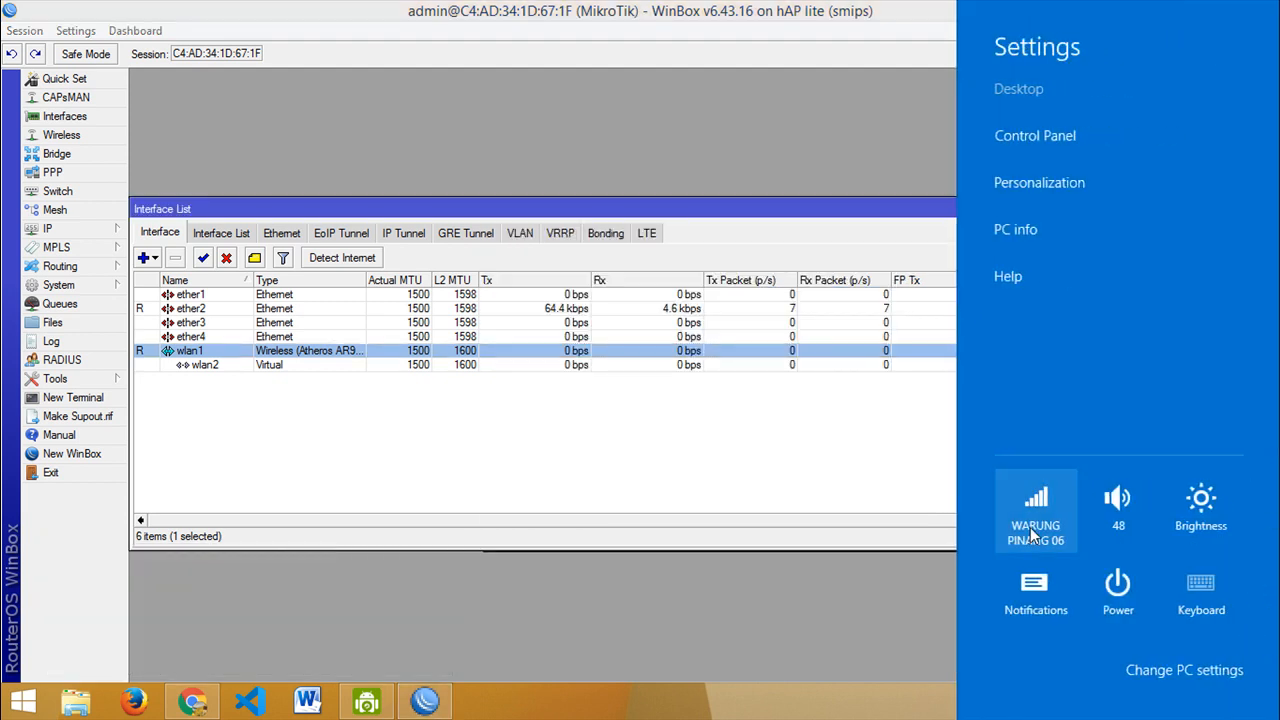
pyautogui.click(1031, 532)
pyautogui.click(1195, 255)
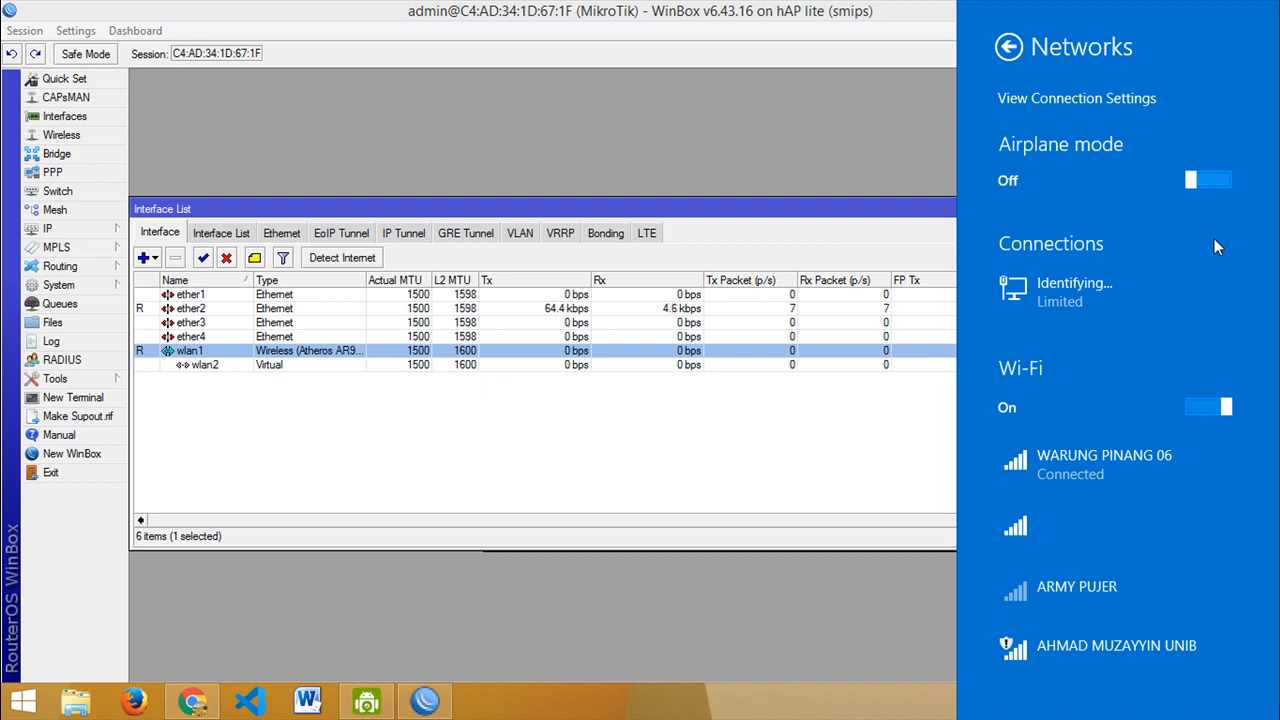
pyautogui.click(729, 125)
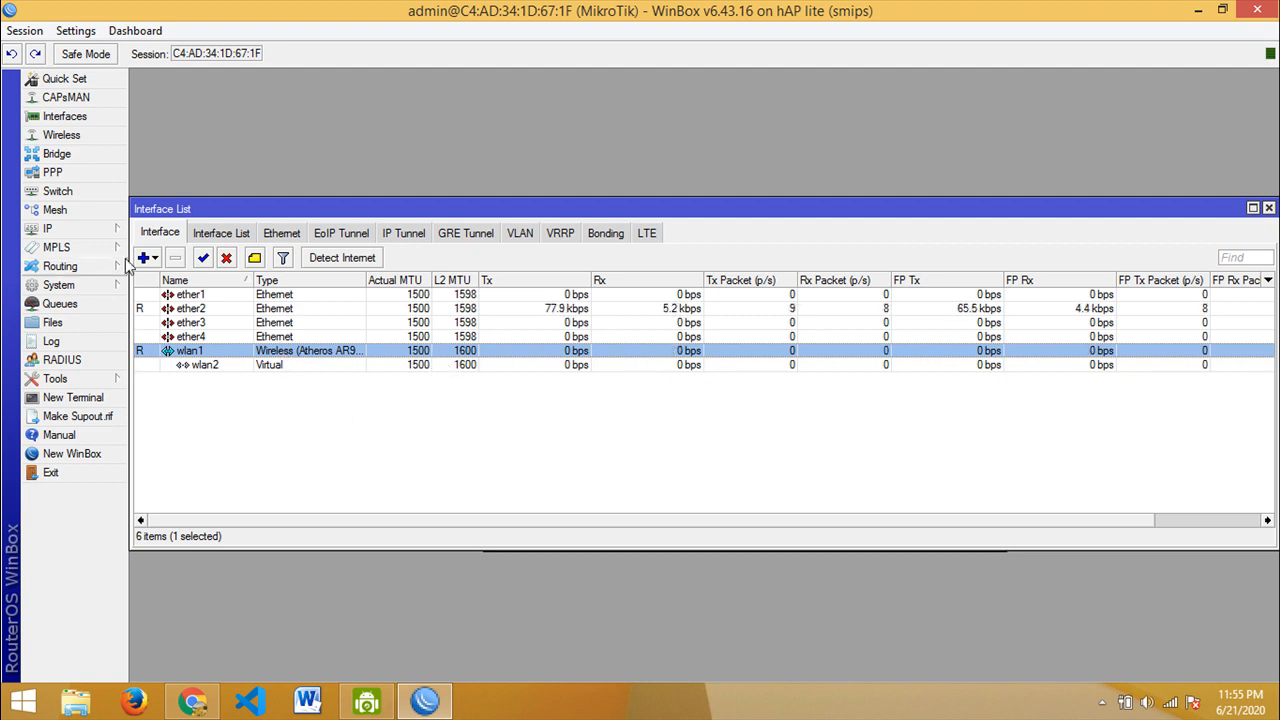
# Start the IP > Hotspot setup wizard with wlan2 as the hotspot interface
pyautogui.click(78, 228)
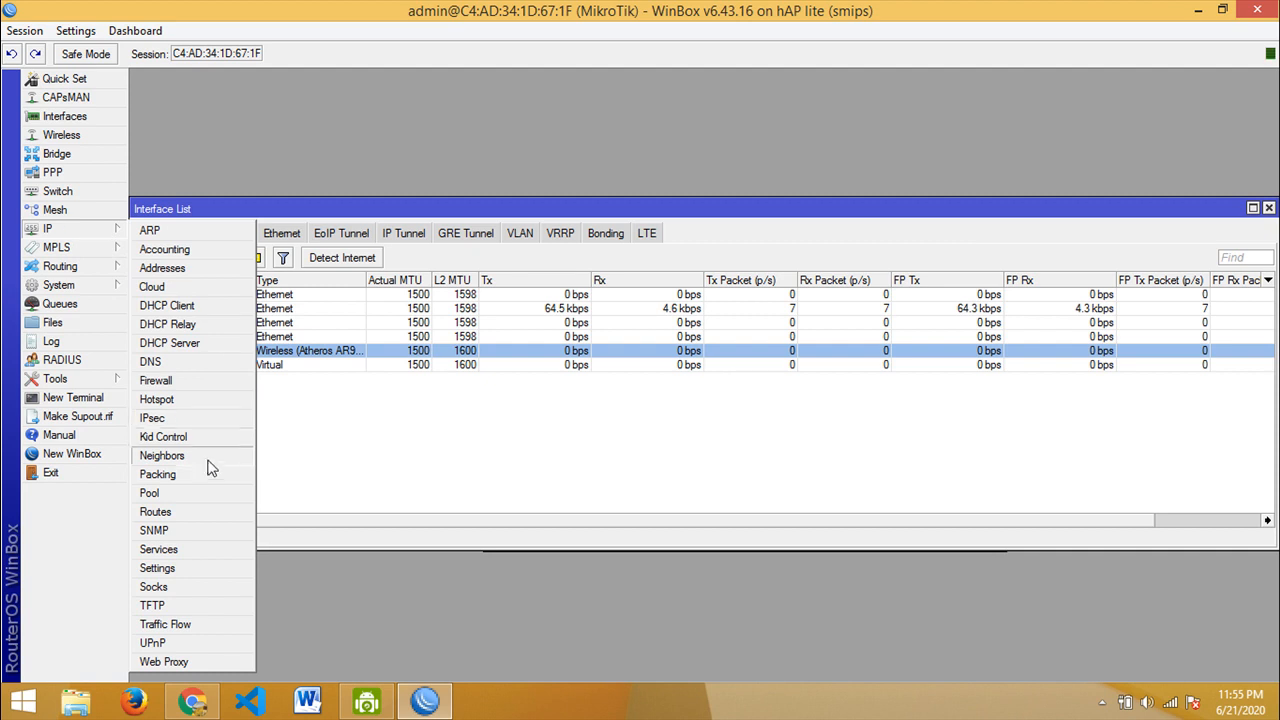
pyautogui.click(165, 400)
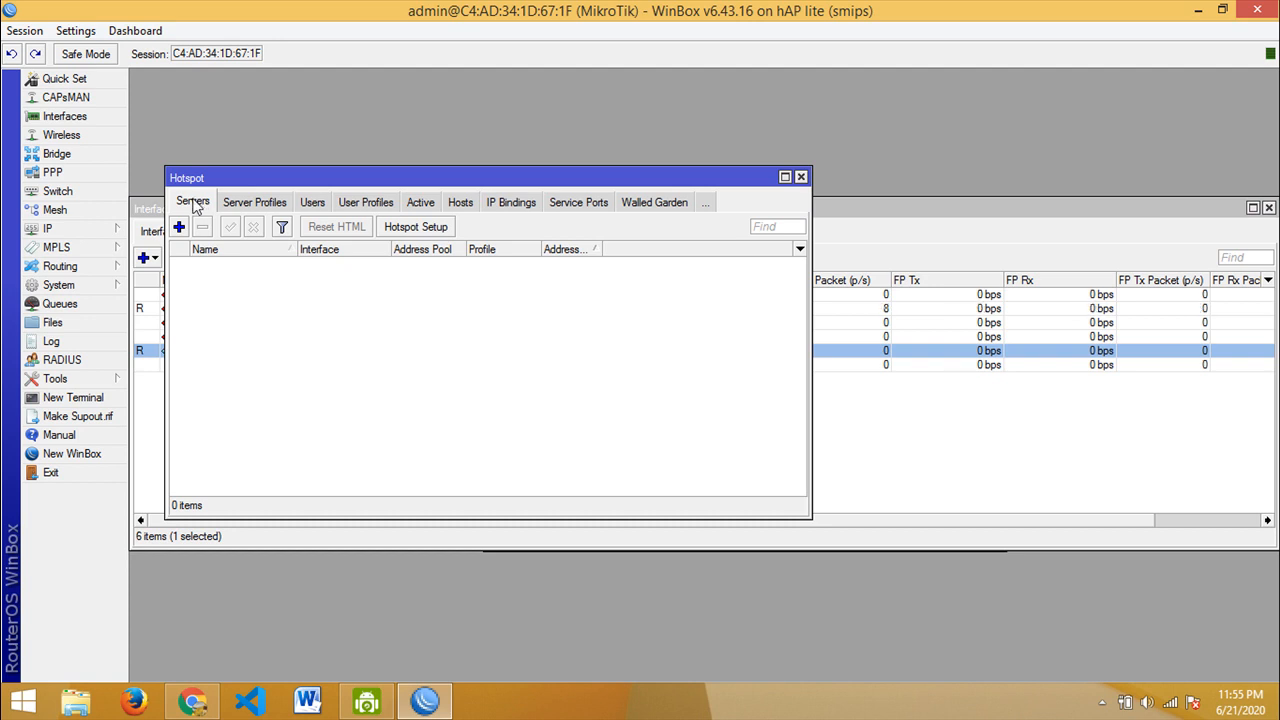
pyautogui.click(412, 228)
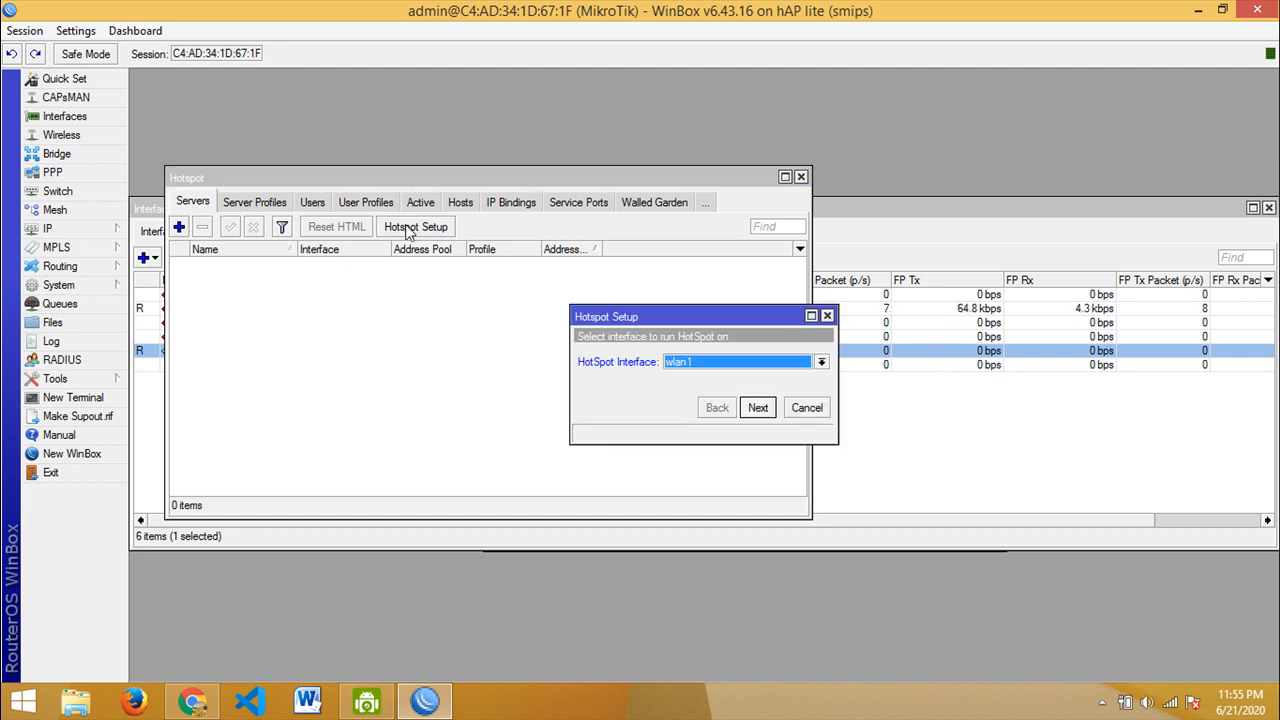
pyautogui.click(716, 370)
pyautogui.click(708, 438)
pyautogui.click(746, 410)
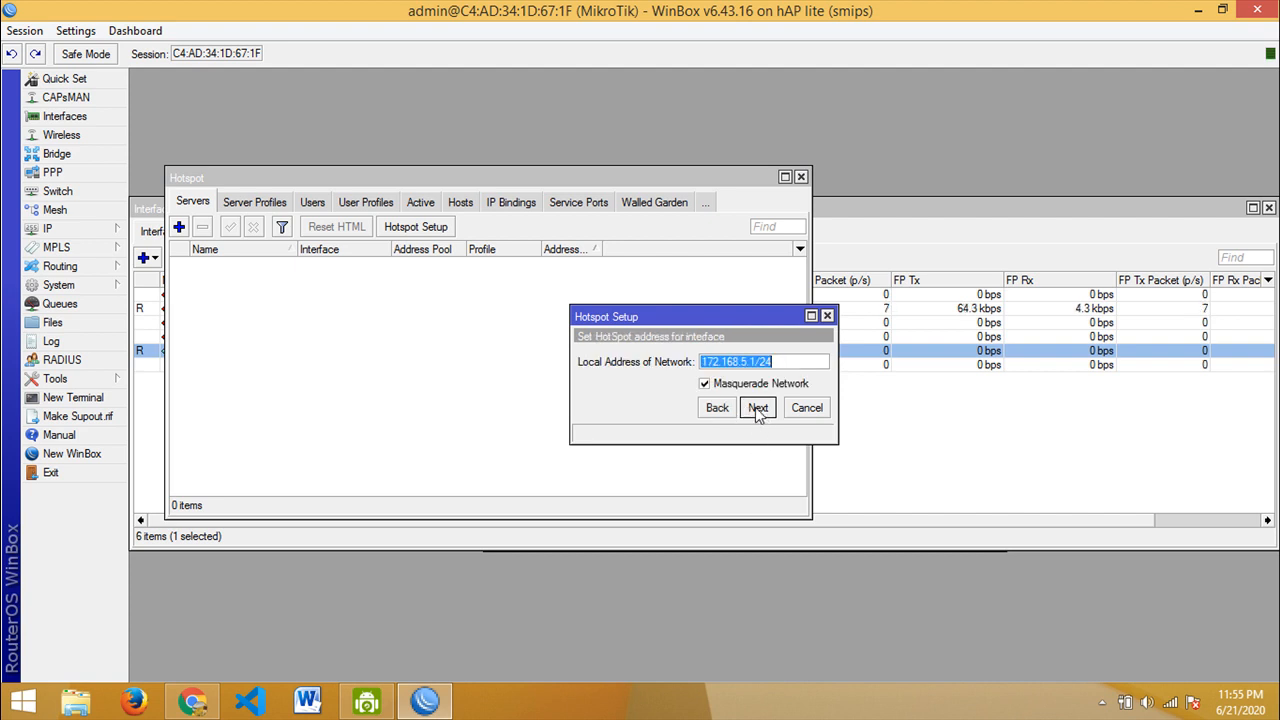
# Accept the 172.168.5.1/24 network and address pool, set DNS name muzaffin-unib.net, and finish
pyautogui.click(758, 409)
pyautogui.click(757, 410)
pyautogui.click(758, 410)
pyautogui.click(745, 410)
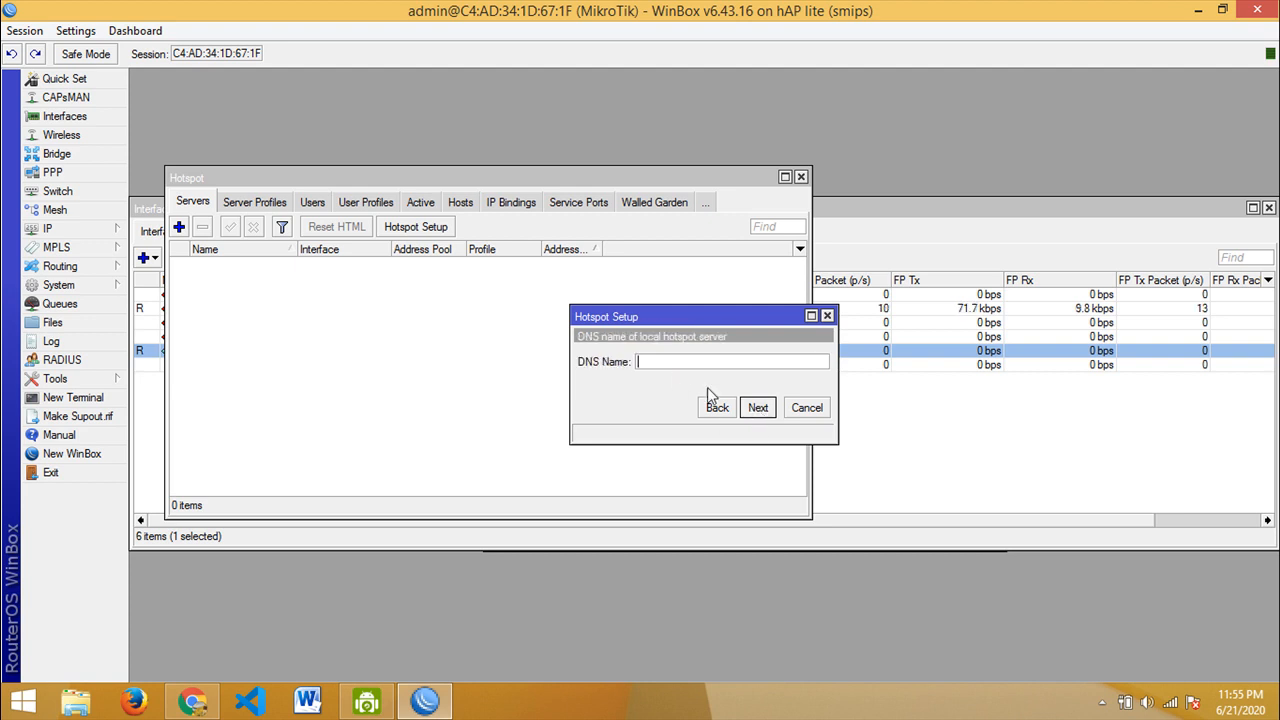
pyautogui.write('muzaffin')
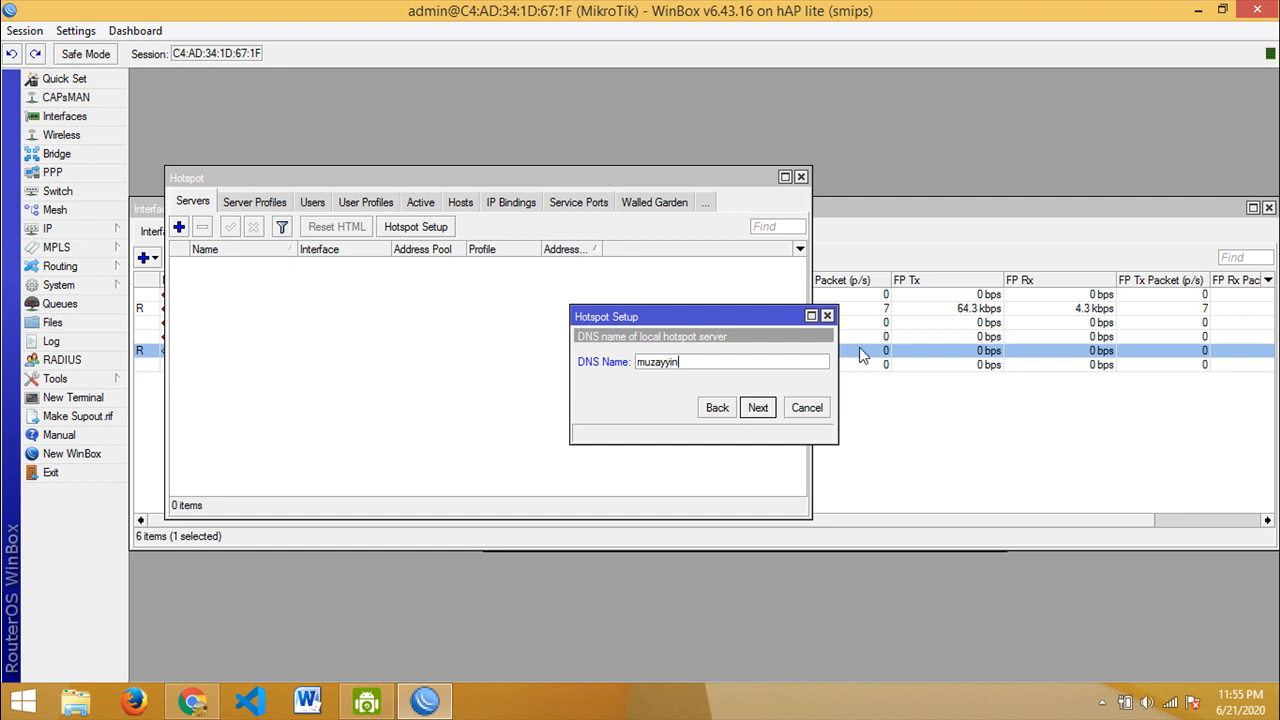
pyautogui.write('-unib.net')
pyautogui.click(760, 410)
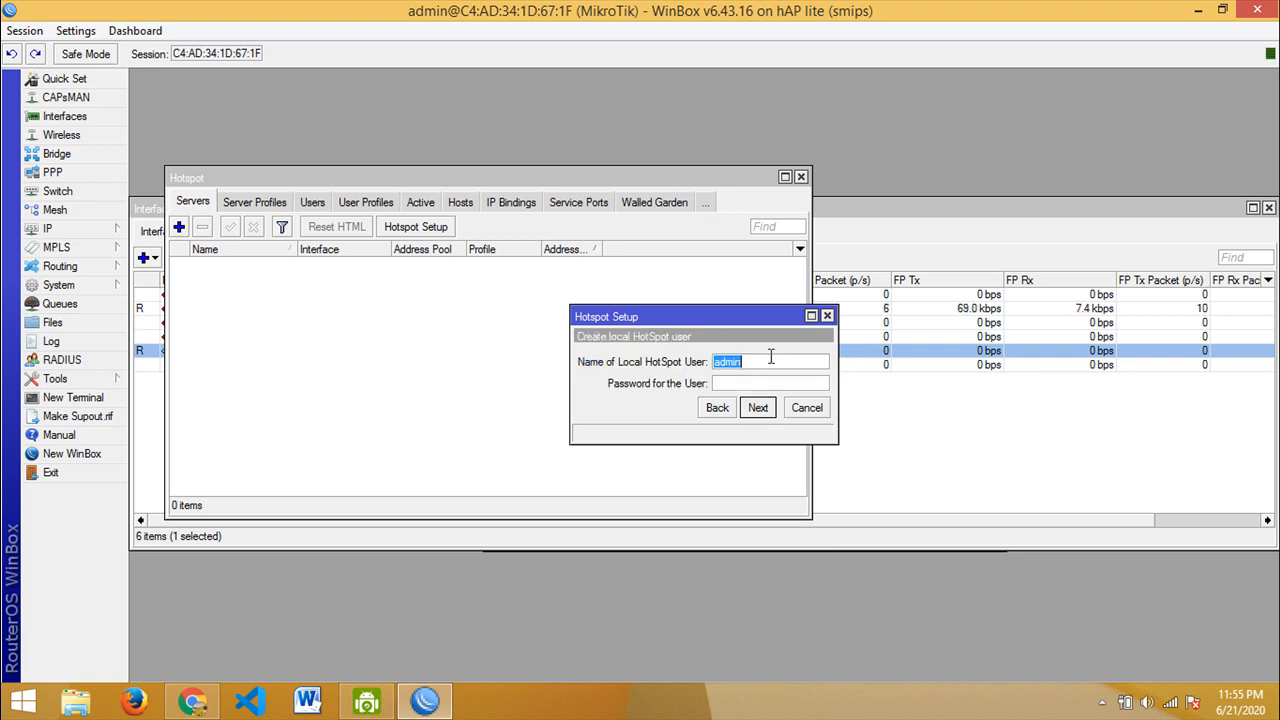
pyautogui.click(760, 410)
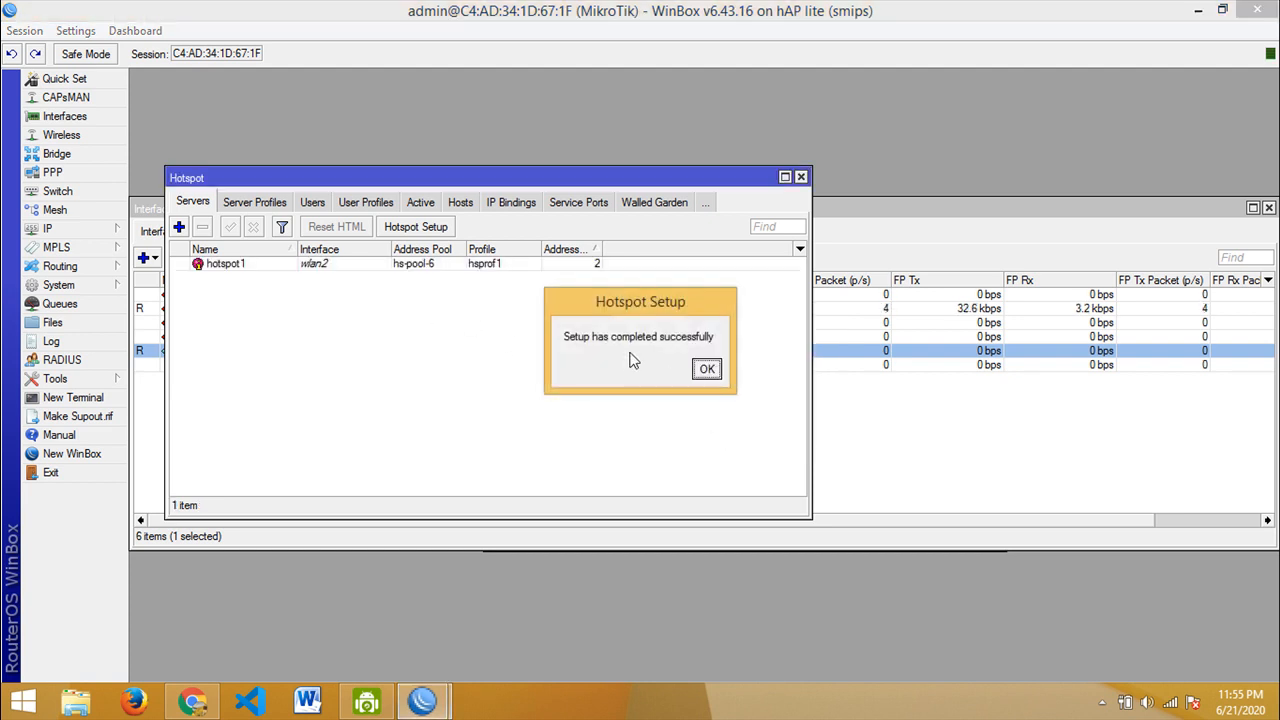
pyautogui.click(706, 369)
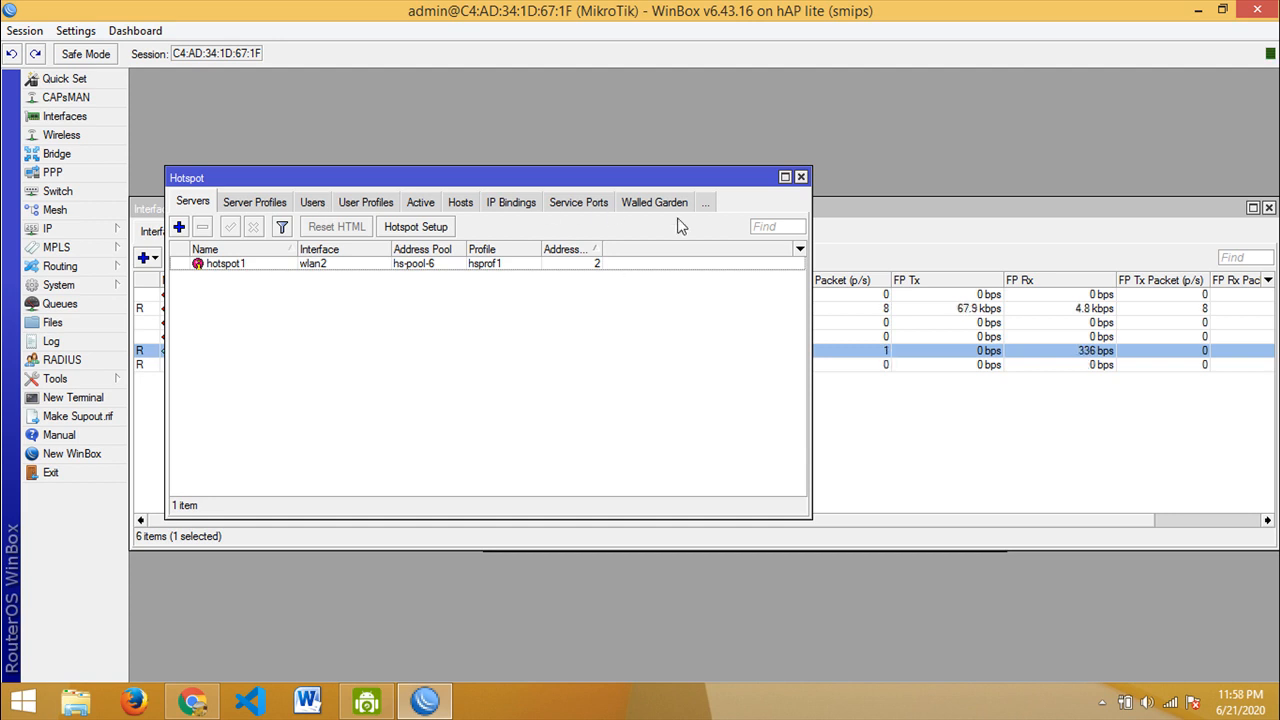
# Close the Hotspot, Interface List and DHCP Client windows
pyautogui.click(801, 177)
pyautogui.click(1268, 208)
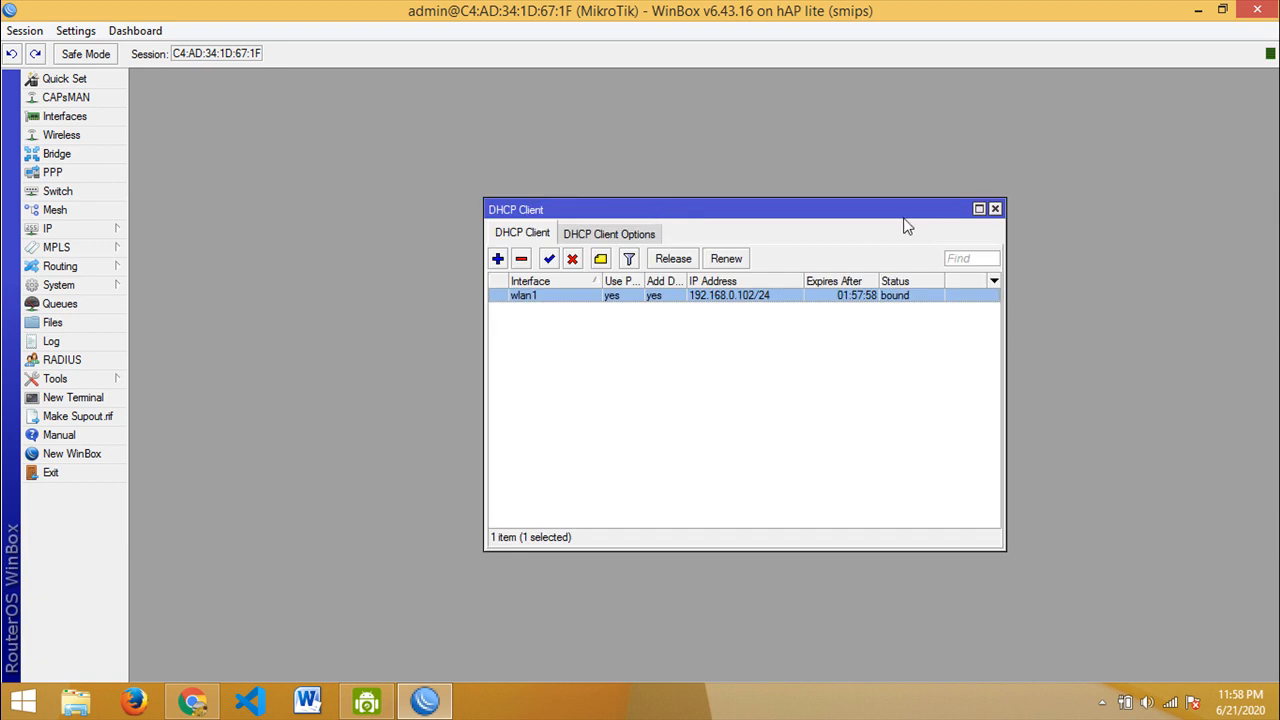
pyautogui.click(997, 210)
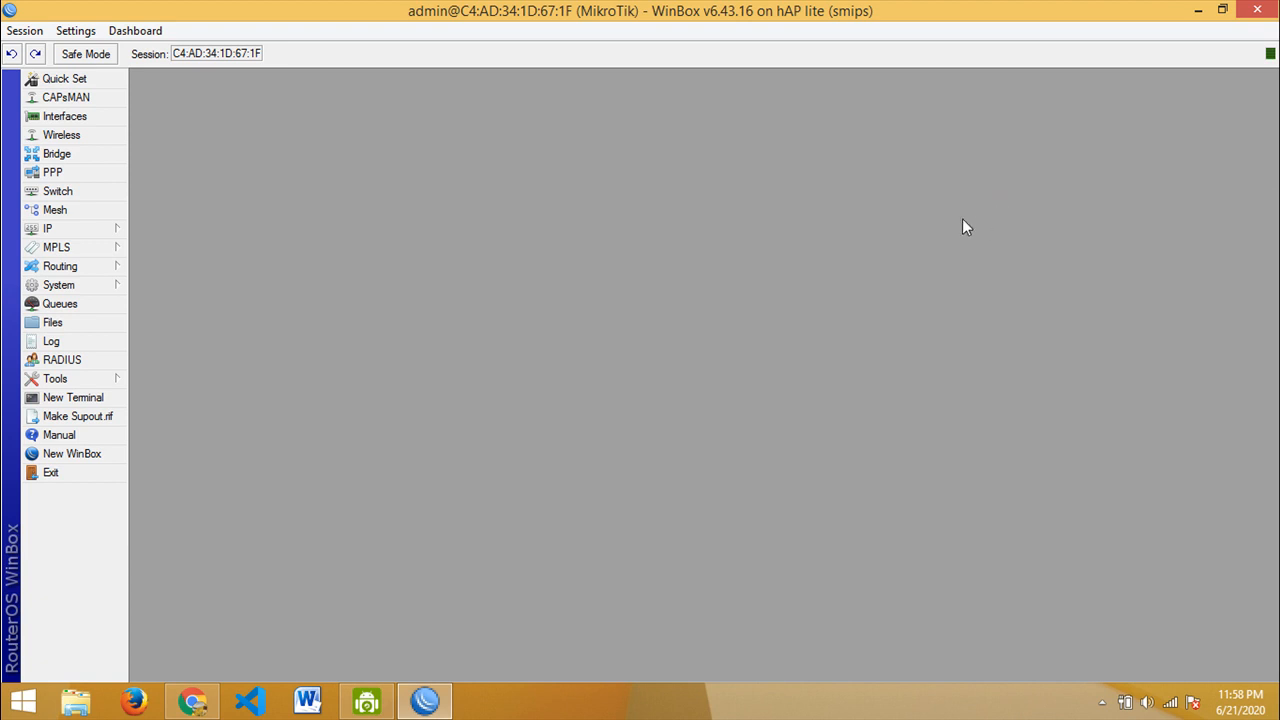
# Review the hotspot's Server Profiles and Users tabs, then close the Hotspot window
pyautogui.click(118, 232)
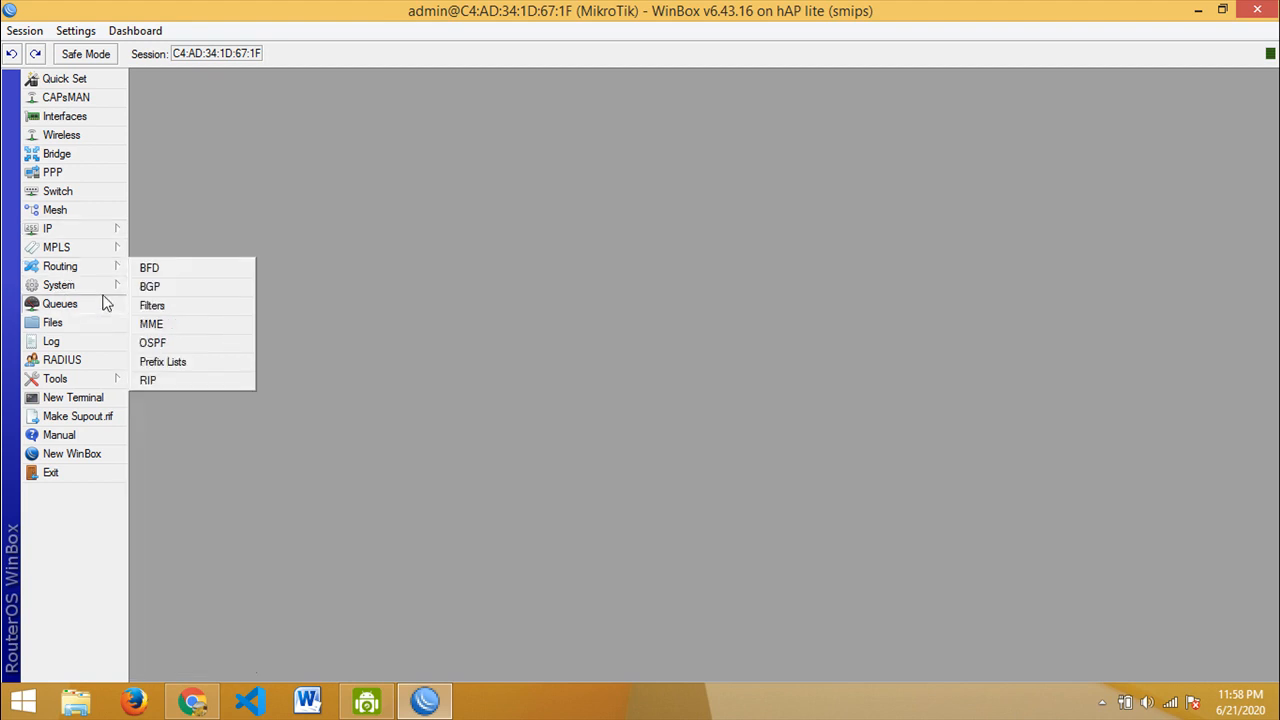
pyautogui.moveTo(108, 293)
pyautogui.moveTo(110, 230)
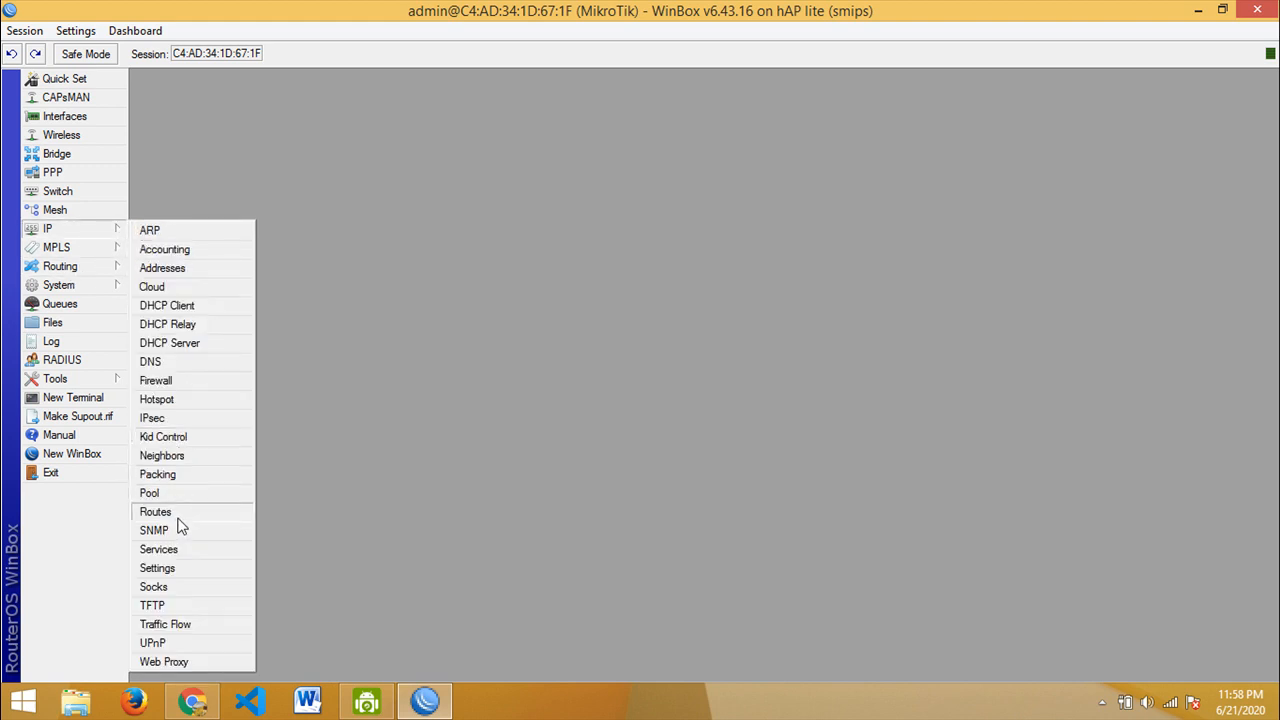
pyautogui.click(181, 404)
pyautogui.click(245, 204)
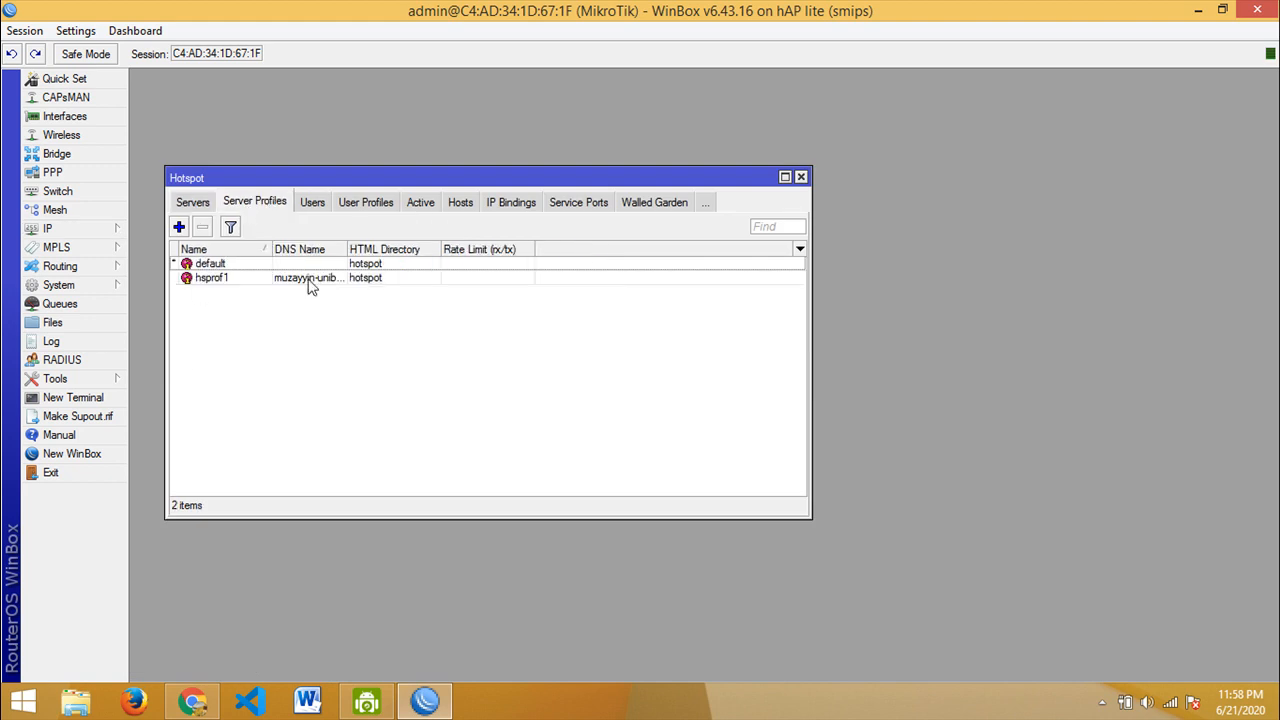
pyautogui.click(306, 205)
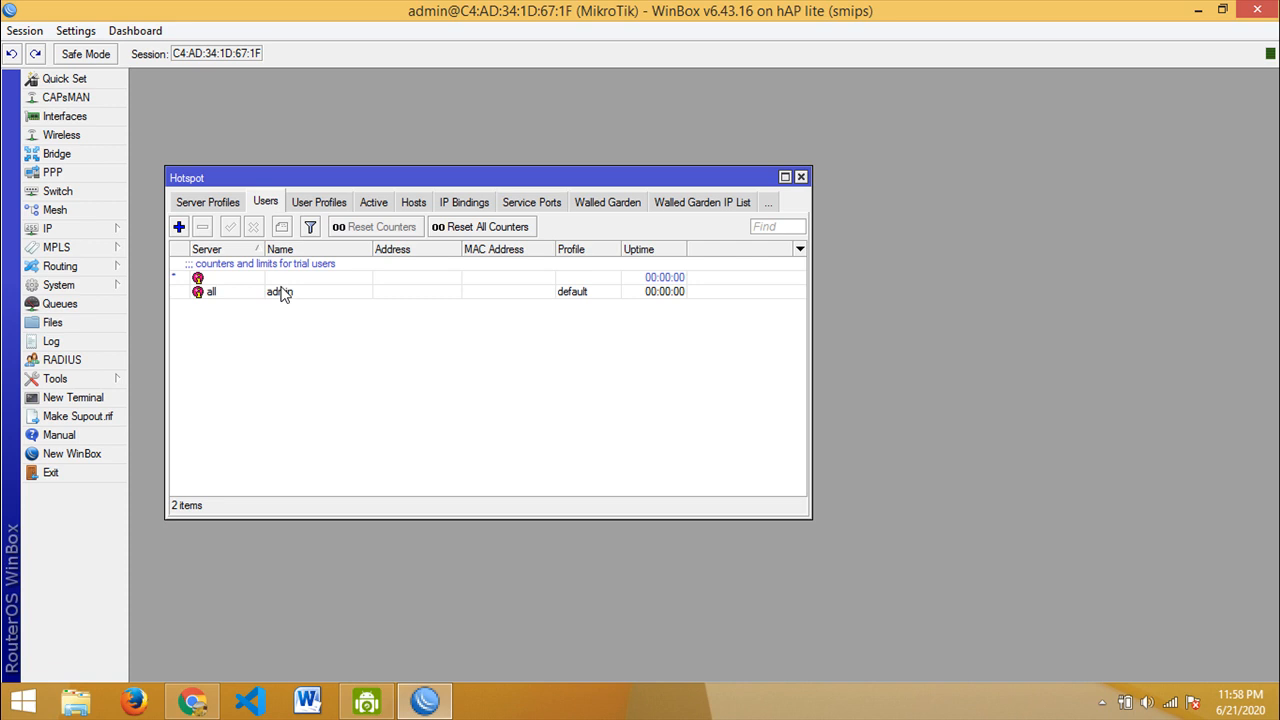
pyautogui.click(801, 177)
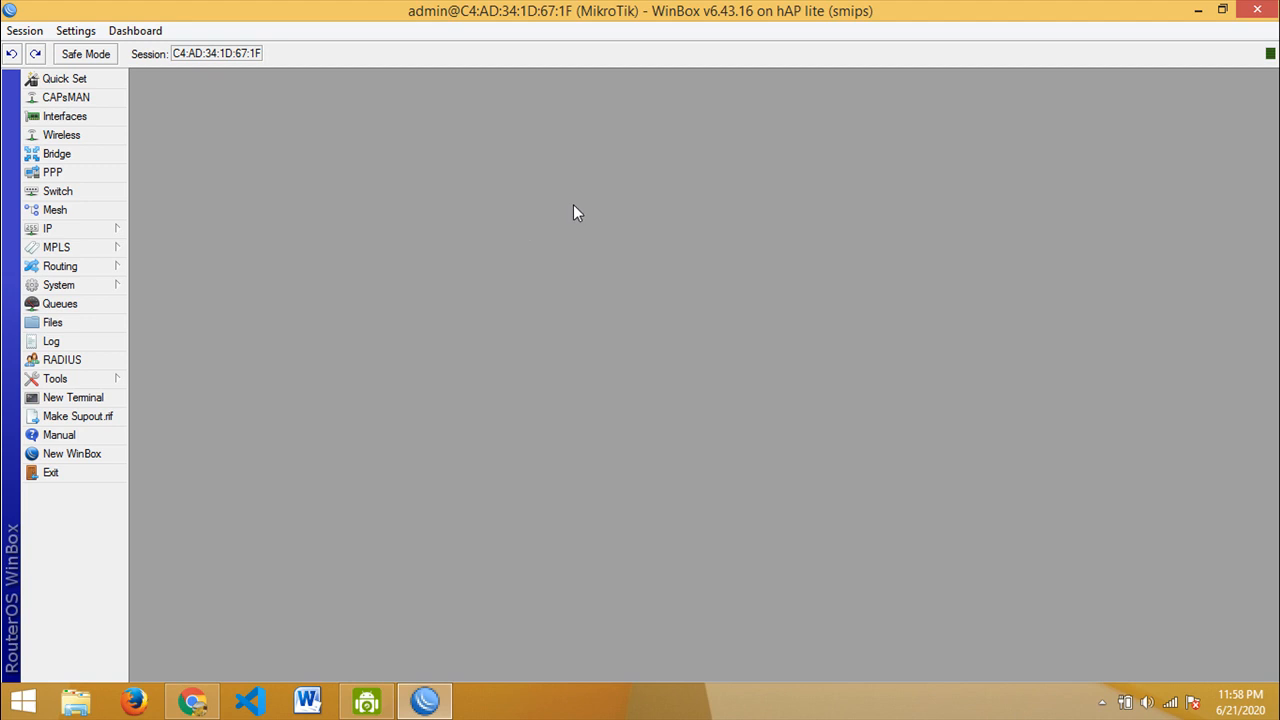
# From the Interfaces list, add a new OVPN Client interface
pyautogui.click(95, 122)
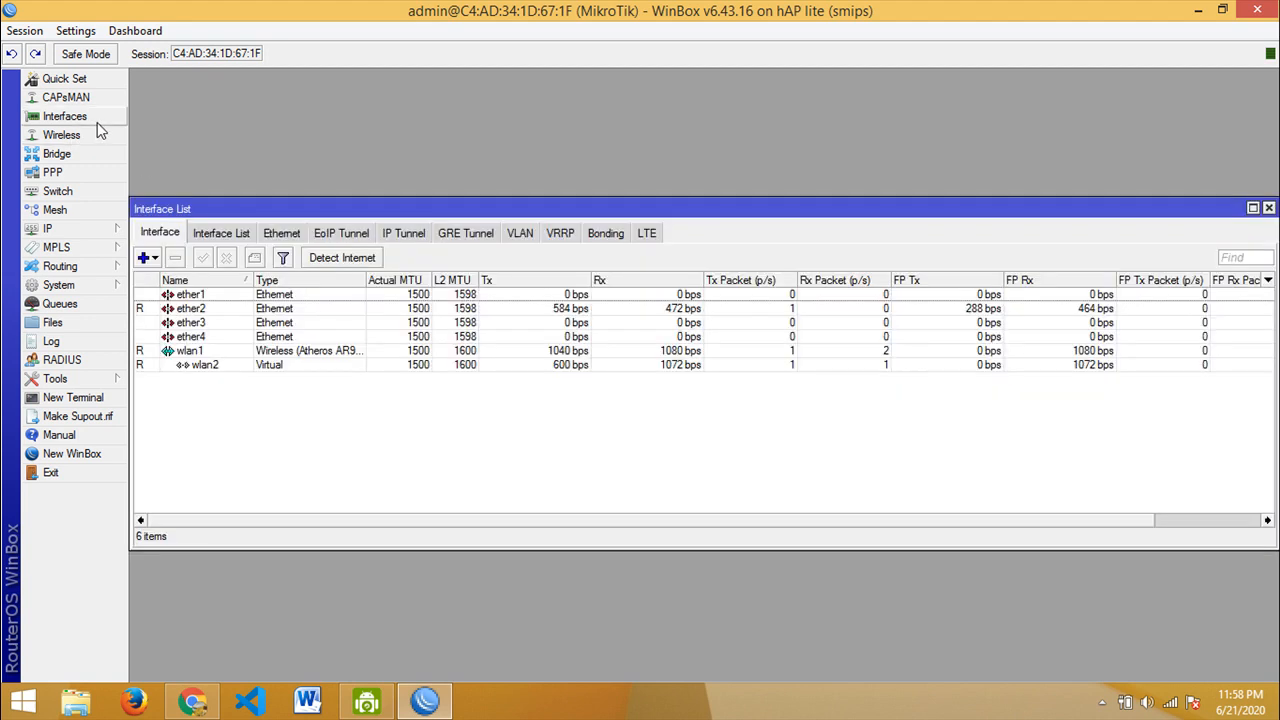
pyautogui.click(152, 258)
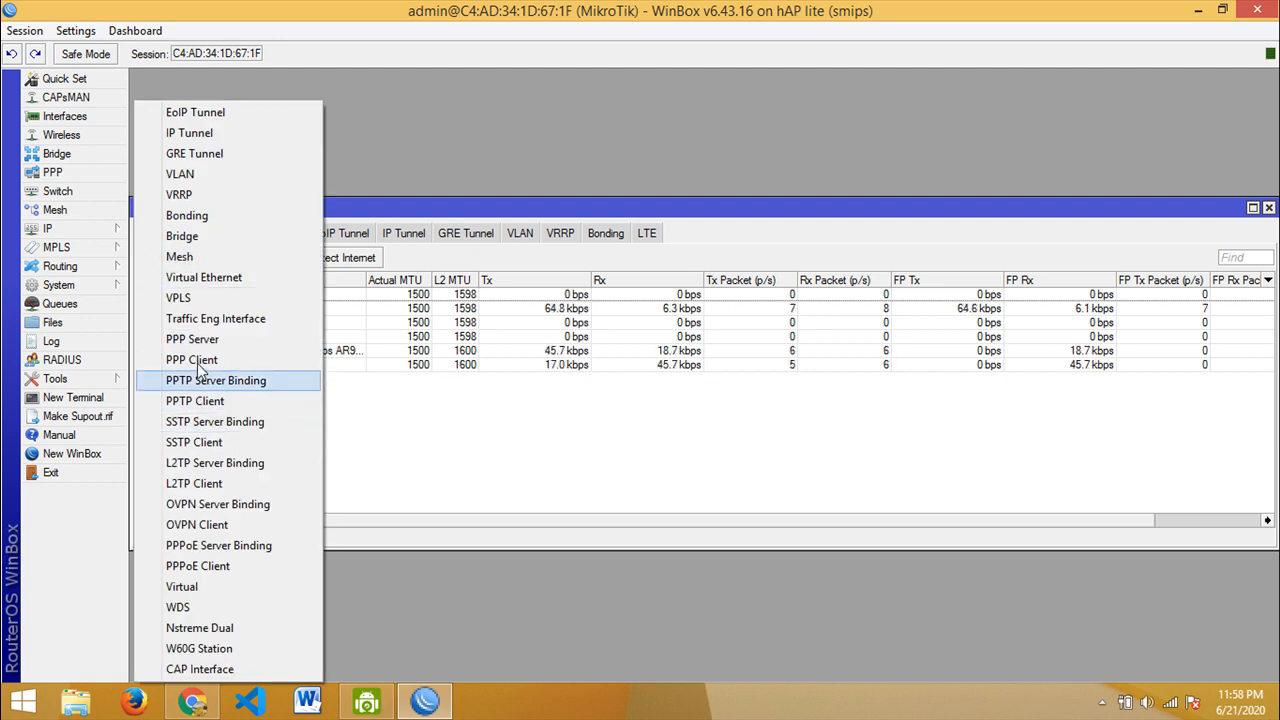
pyautogui.click(226, 523)
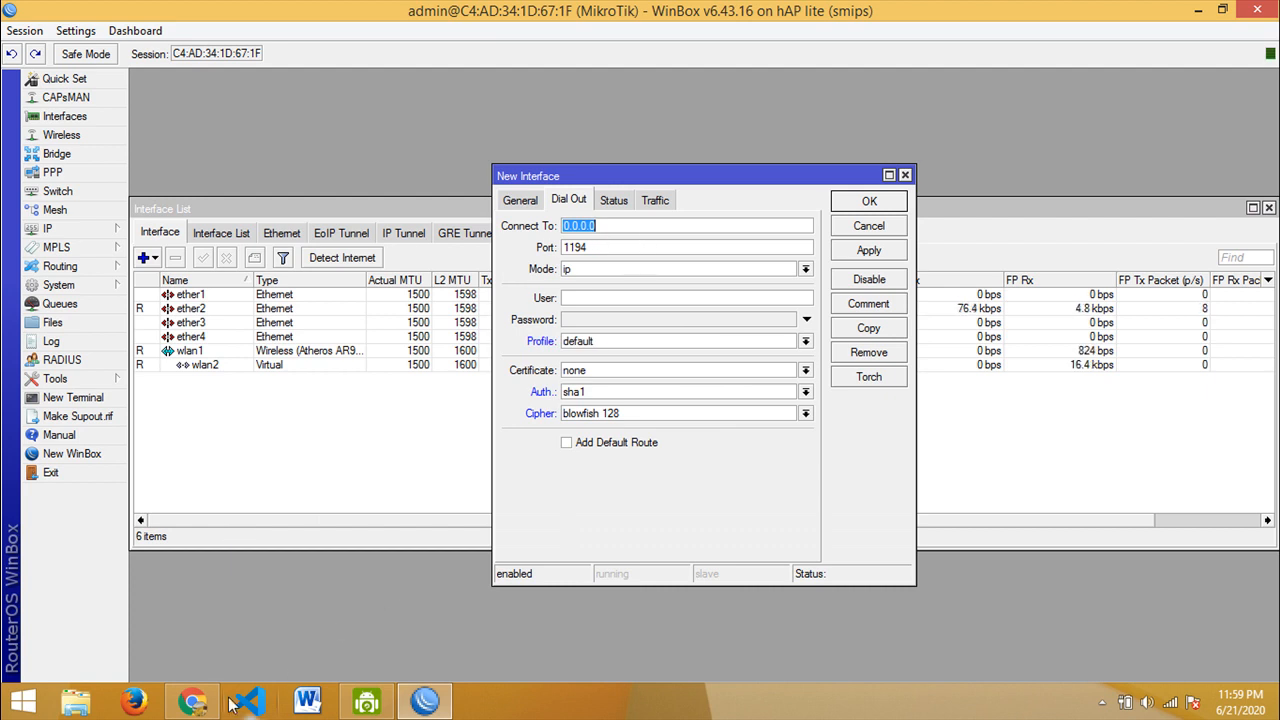
# Switch to the FreeDDNS tab in Chrome and go to List VPN
pyautogui.click(193, 701)
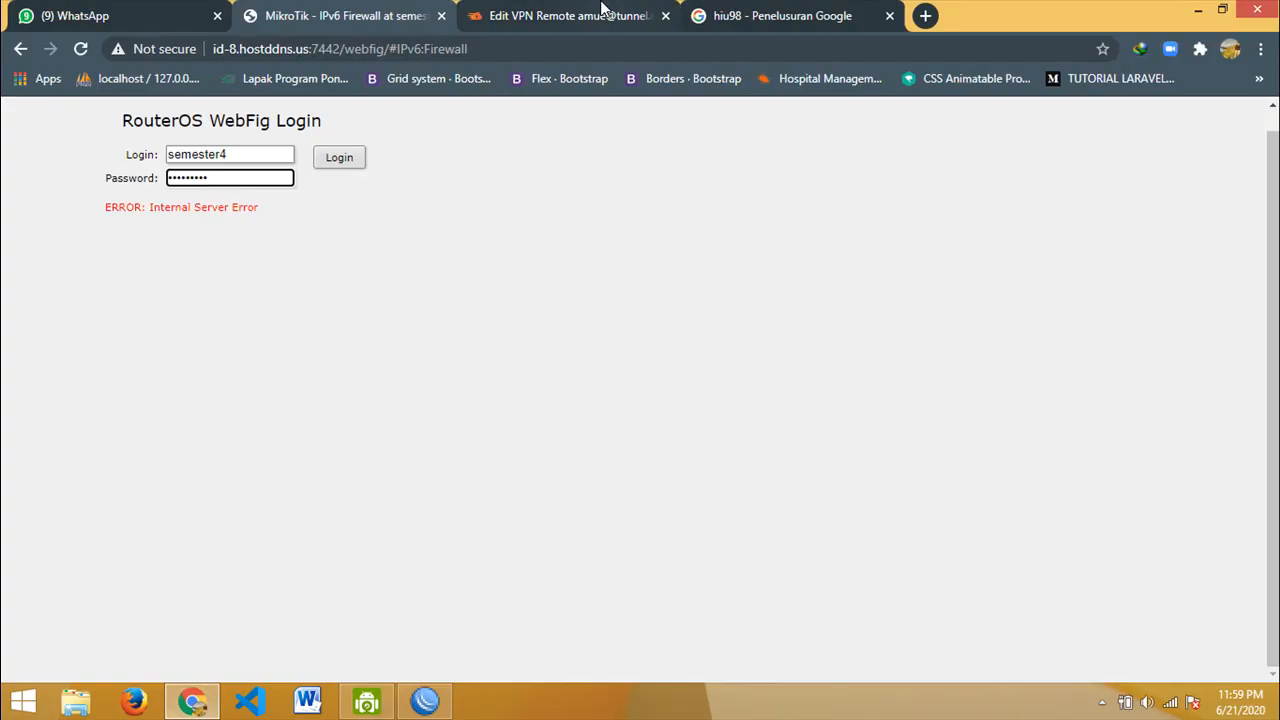
pyautogui.click(601, 8)
pyautogui.scroll(2, 665, 330)
pyautogui.scroll(-2, 1146, 412)
pyautogui.click(113, 305)
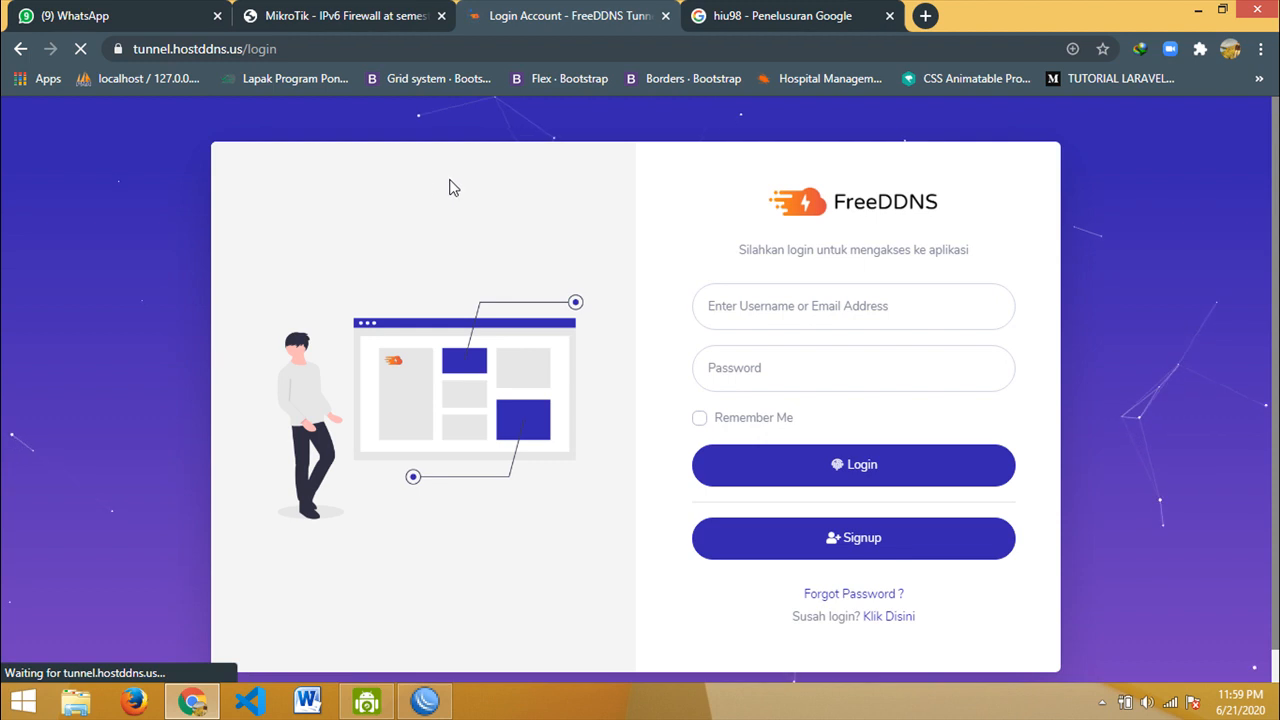
# Log in to FreeDDNS with the saved username and the account password
pyautogui.click(730, 312)
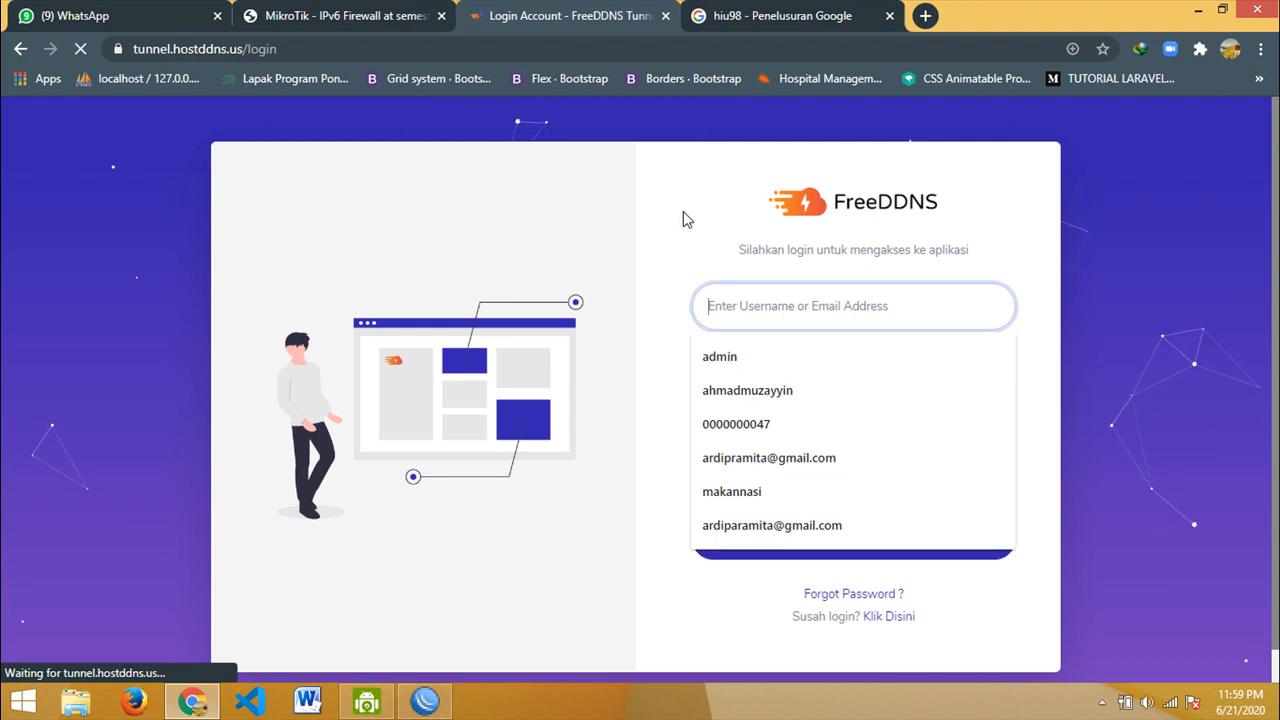
pyautogui.click(800, 384)
pyautogui.click(763, 356)
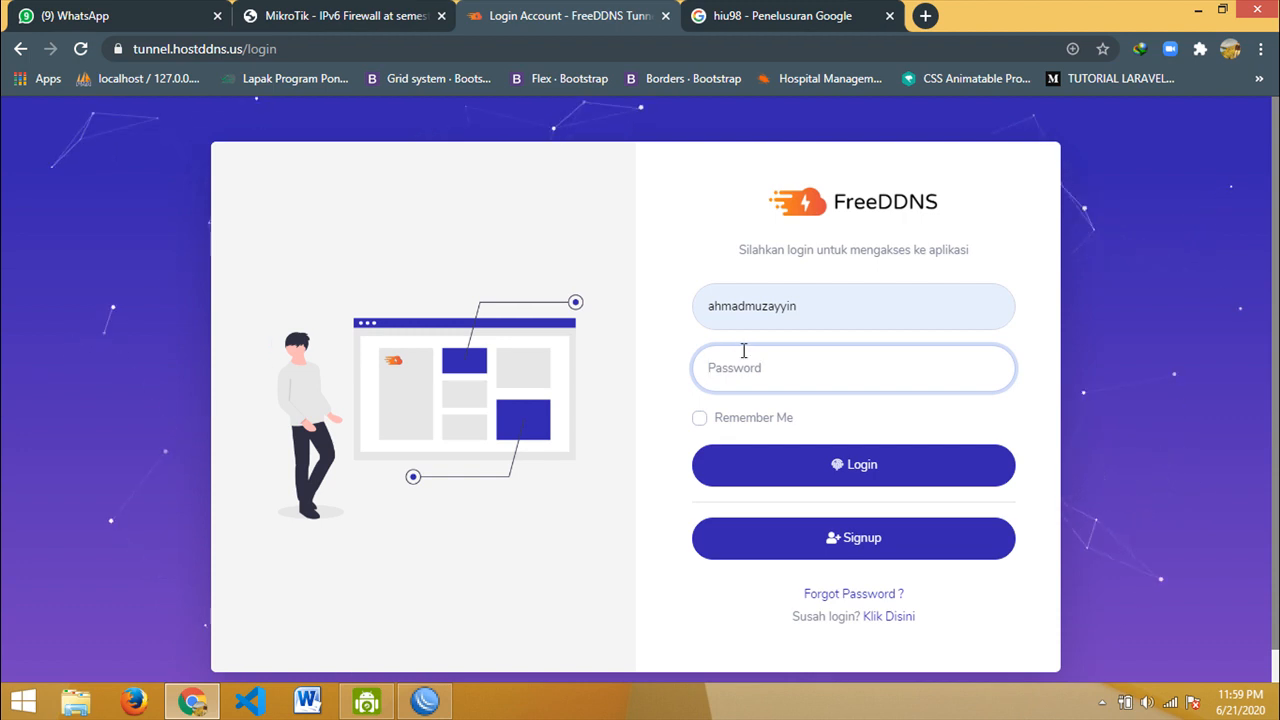
pyautogui.write('•••••••')
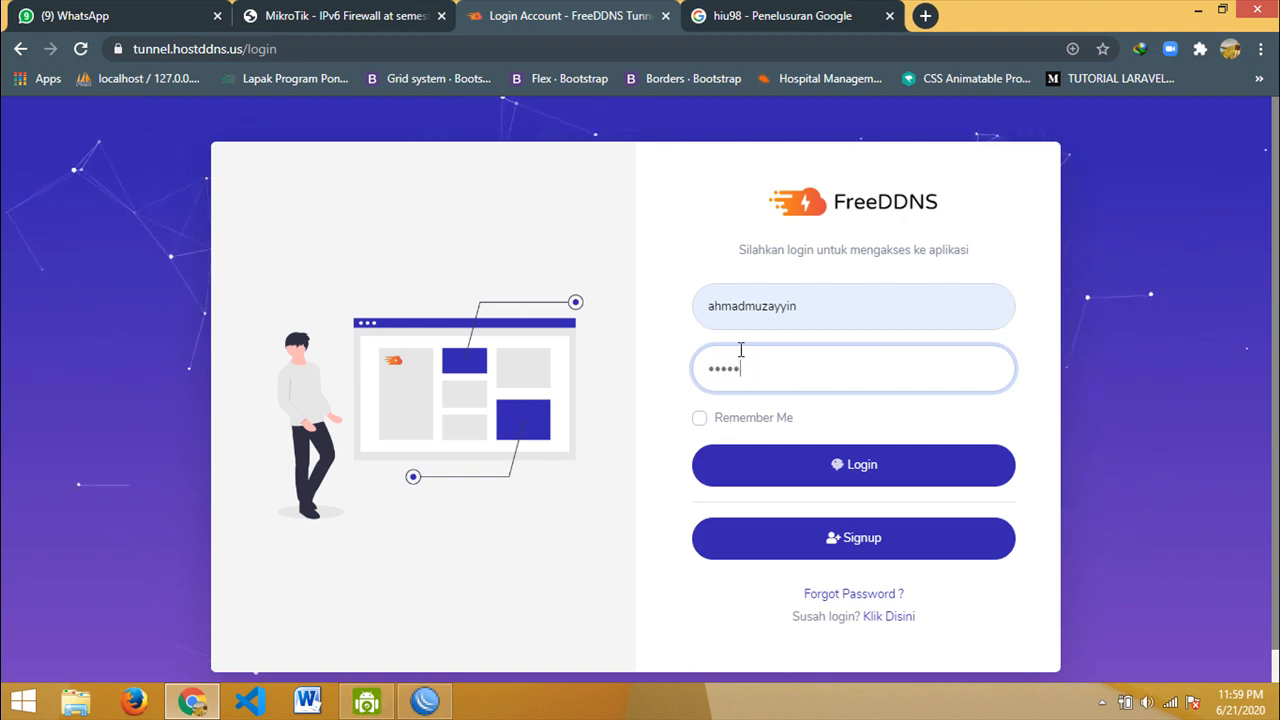
pyautogui.write('•')
pyautogui.press('Return')
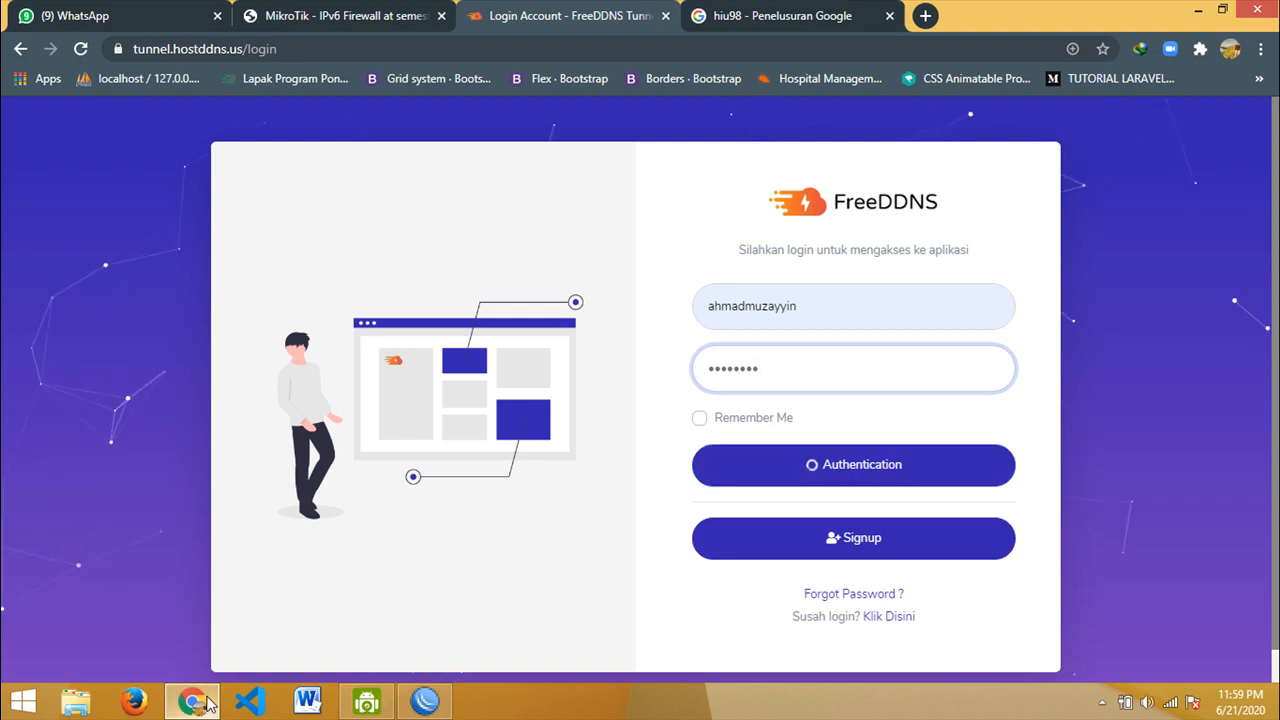
pyautogui.click(366, 700)
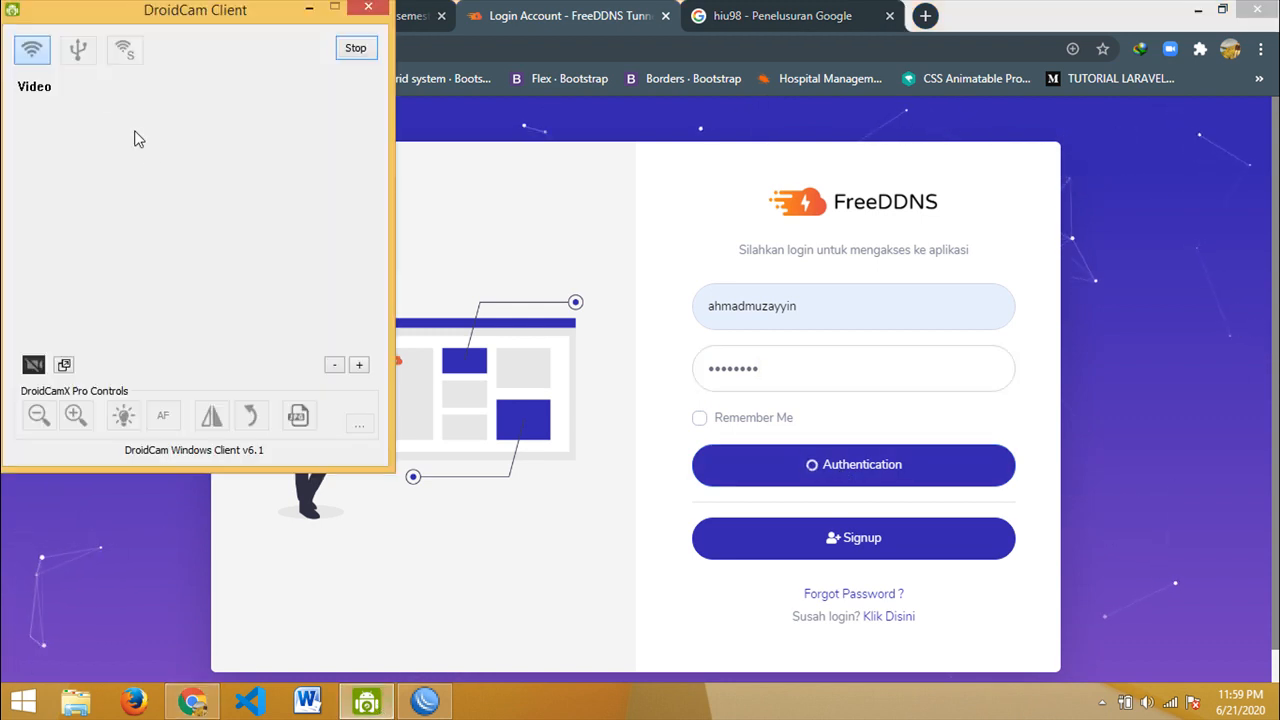
# Restart DroidCam's connection, dismiss its error, and log in on the FreeDDNS page
pyautogui.click(345, 48)
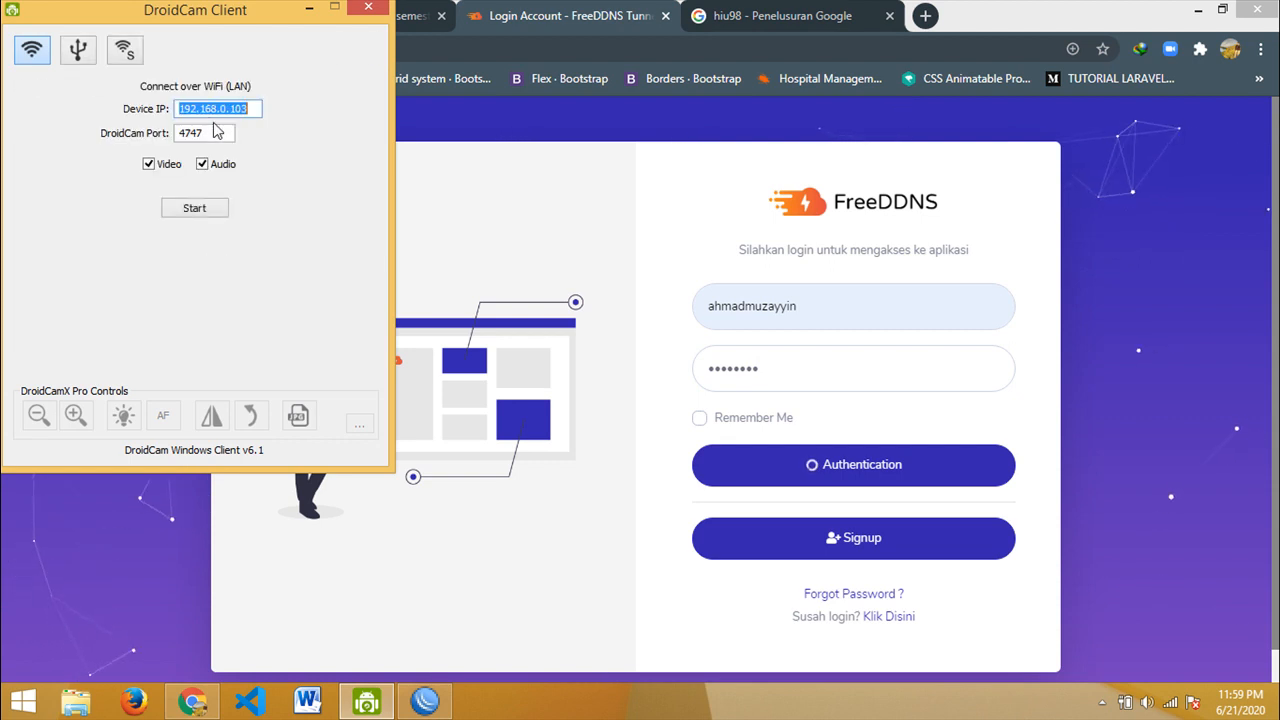
pyautogui.click(196, 210)
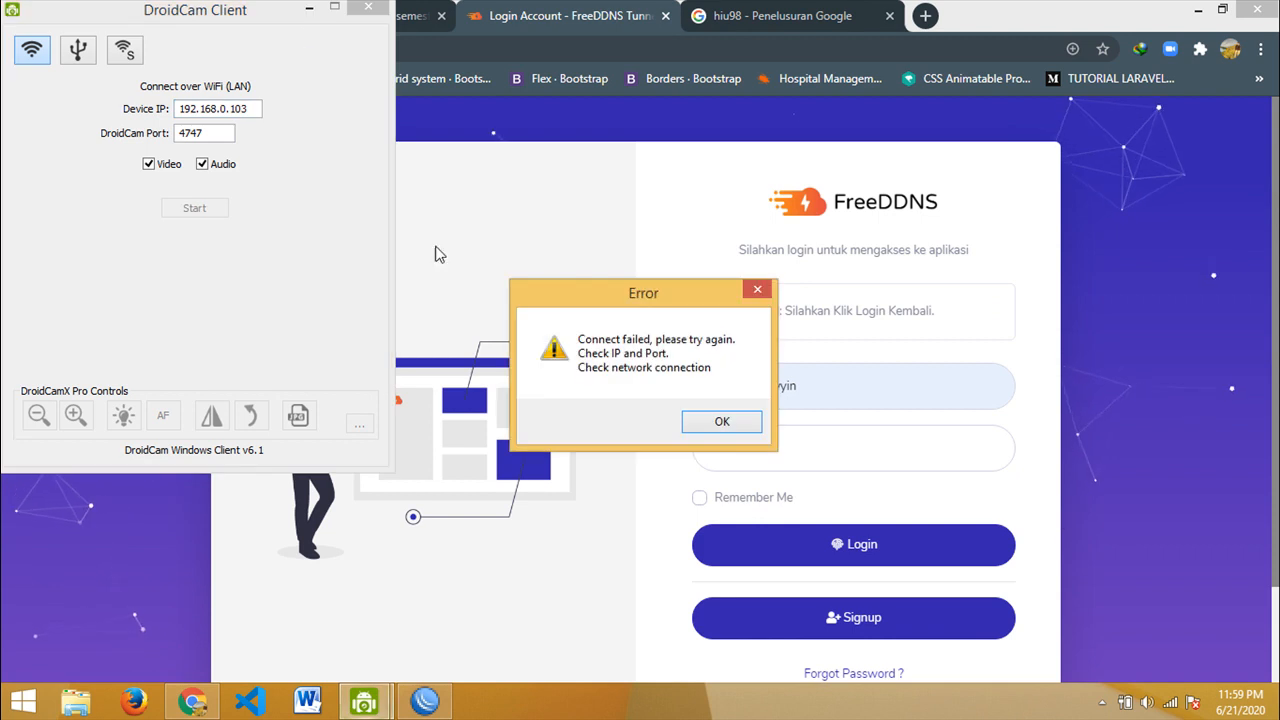
pyautogui.click(728, 424)
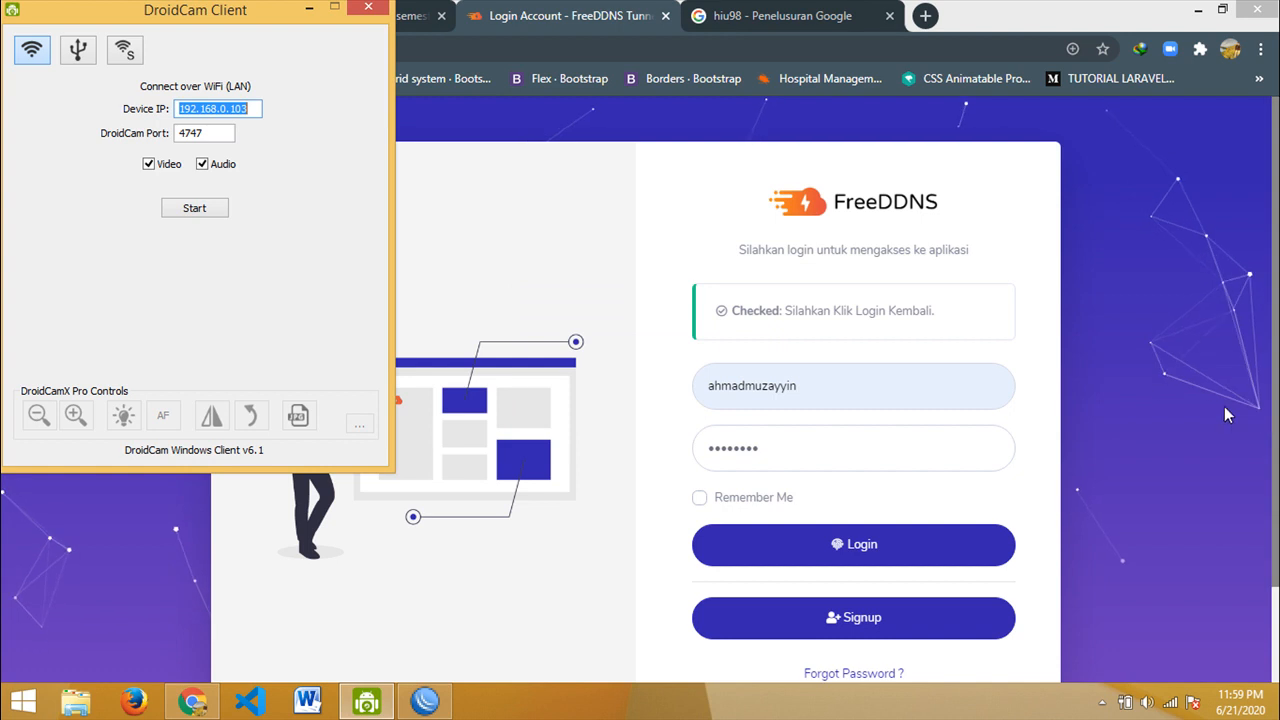
pyautogui.click(977, 544)
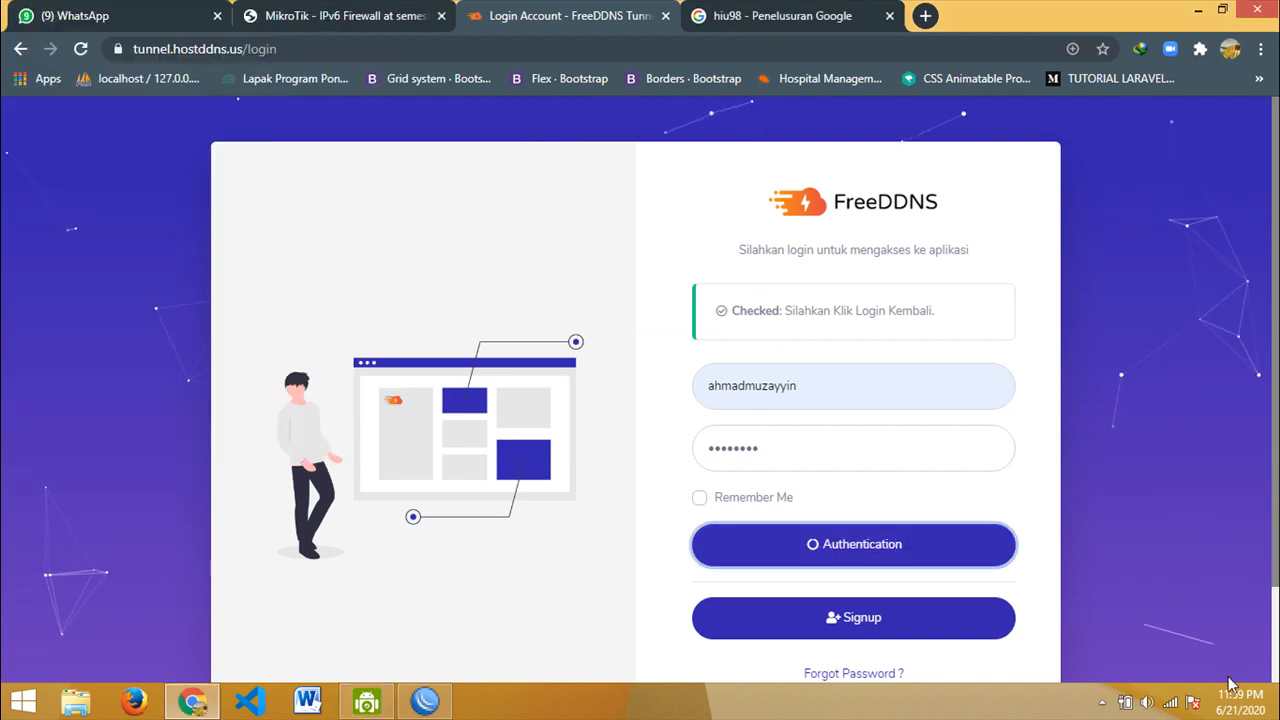
pyautogui.click(1172, 702)
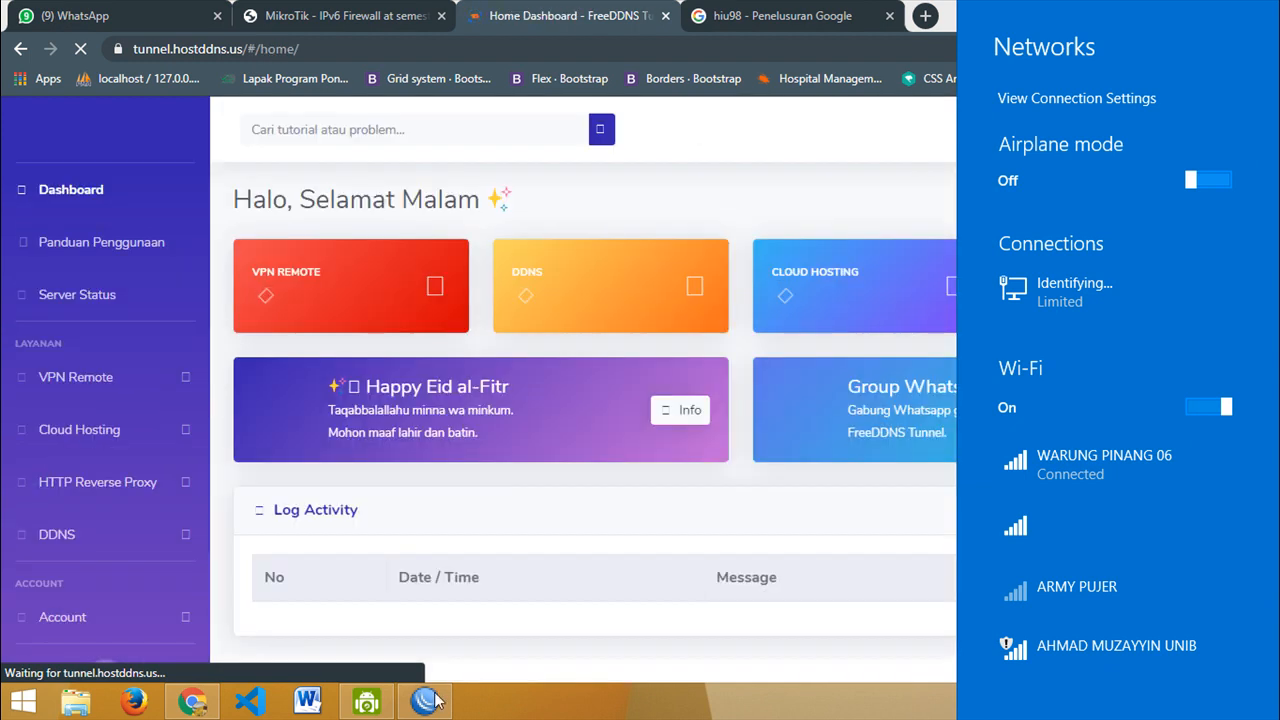
pyautogui.click(437, 646)
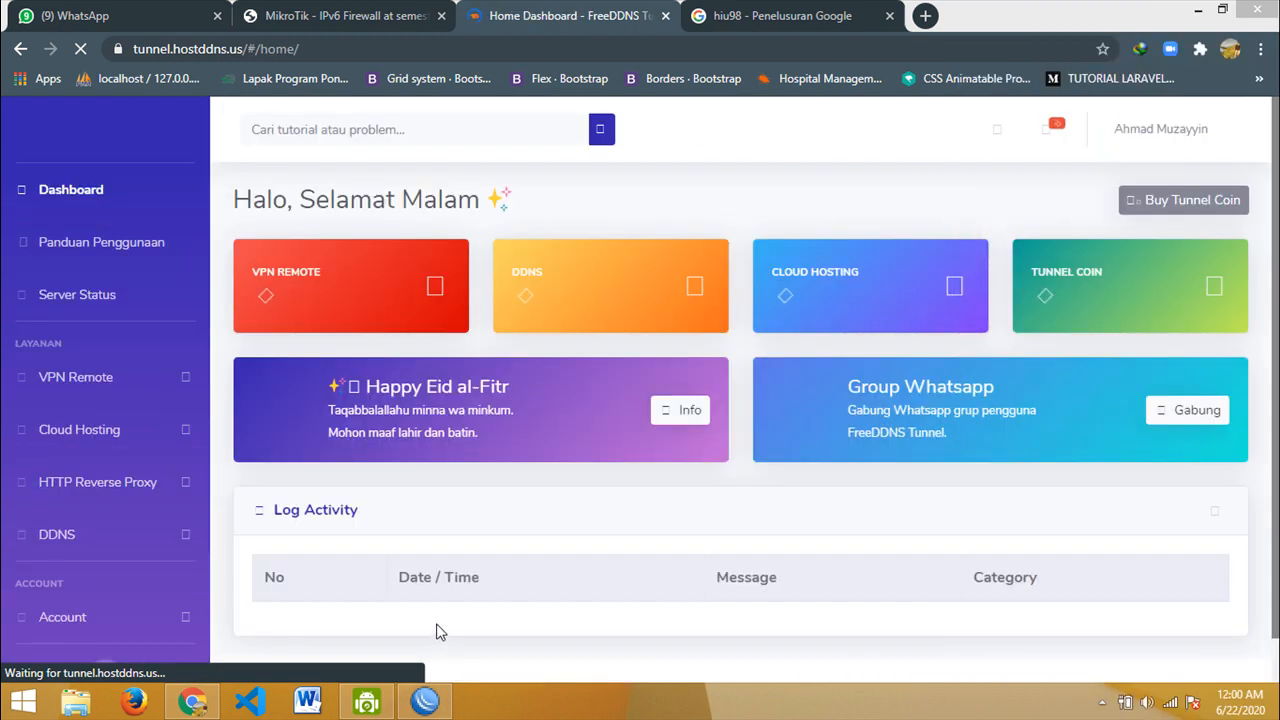
# Retry DroidCam's connection to 192.168.0.103:4747 twice, dismissing each 'Connect failed' error
pyautogui.click(368, 699)
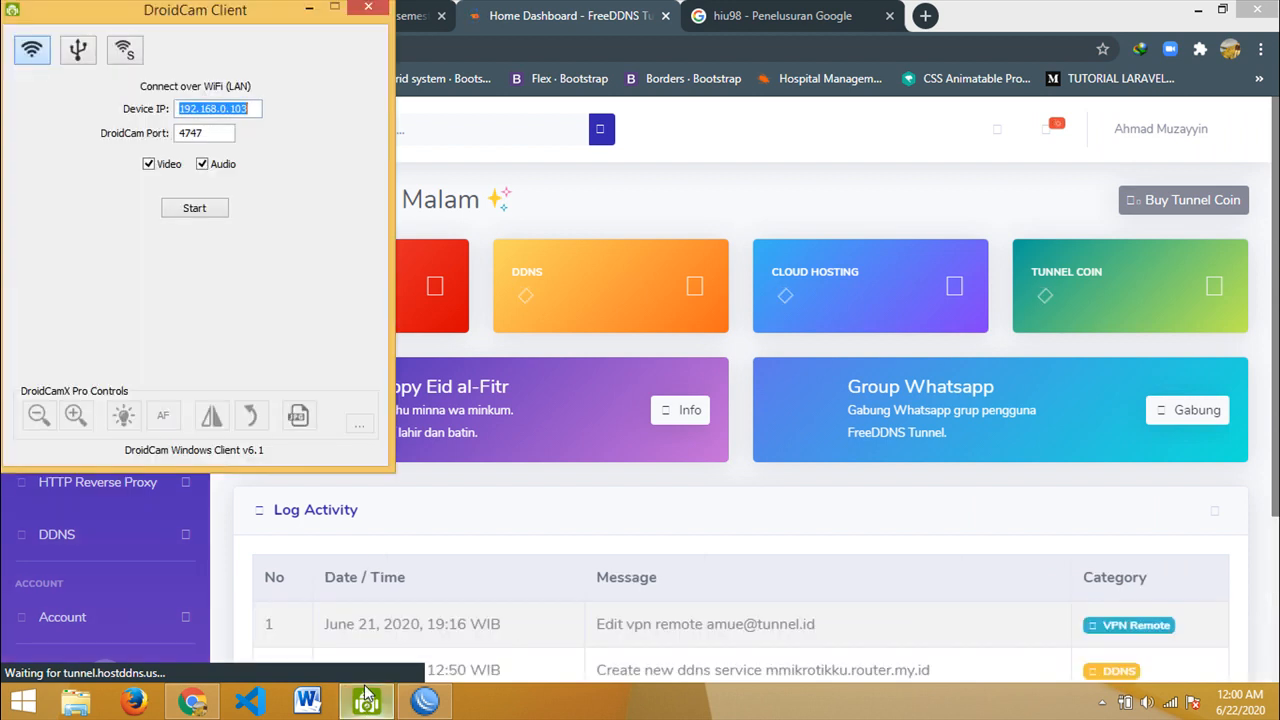
pyautogui.click(195, 208)
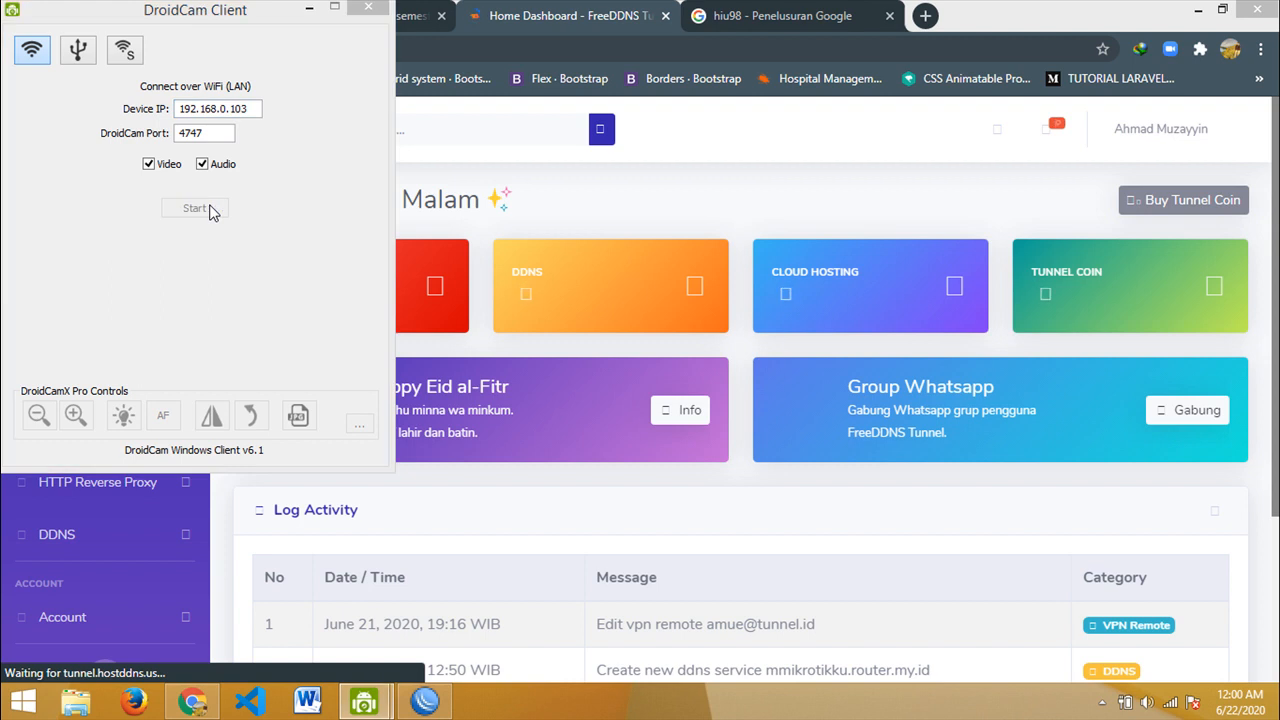
pyautogui.press('Return')
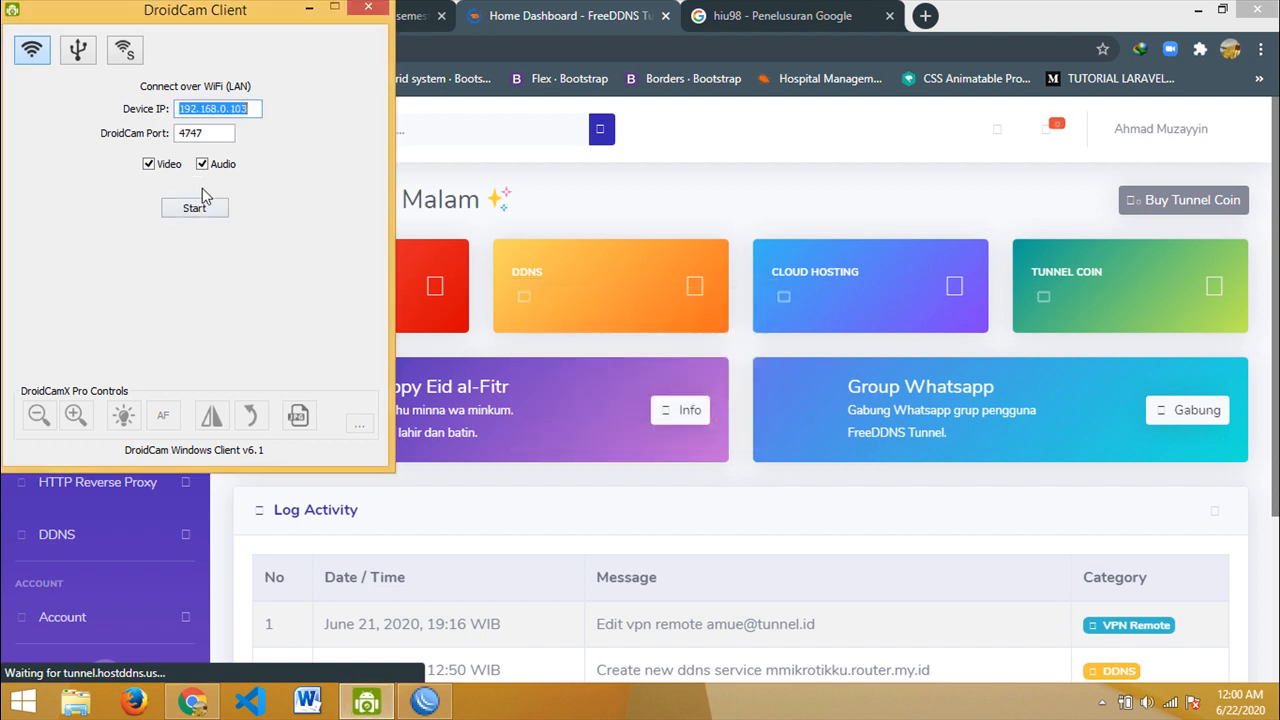
pyautogui.click(195, 208)
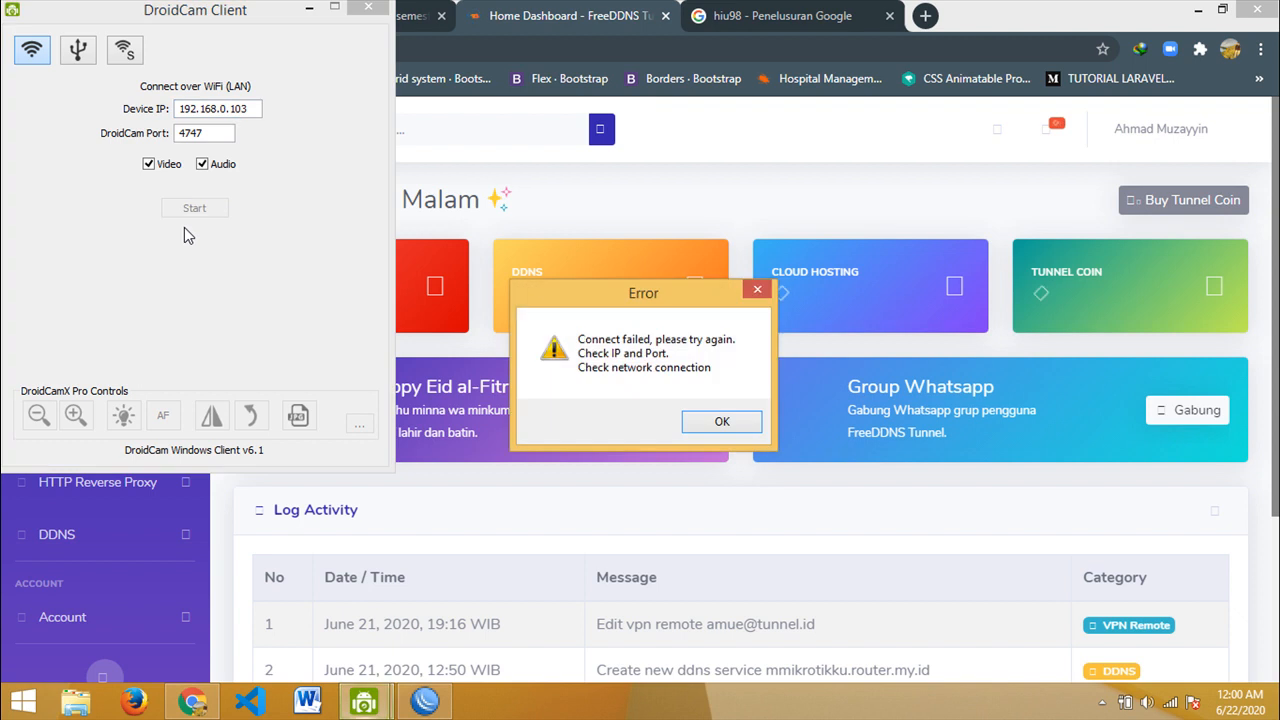
pyautogui.click(705, 421)
# Launch Notepad and write 'kamera terputus, Maka kita lanjutkan dengan mengikuti tutorial'
pyautogui.press('super+r')
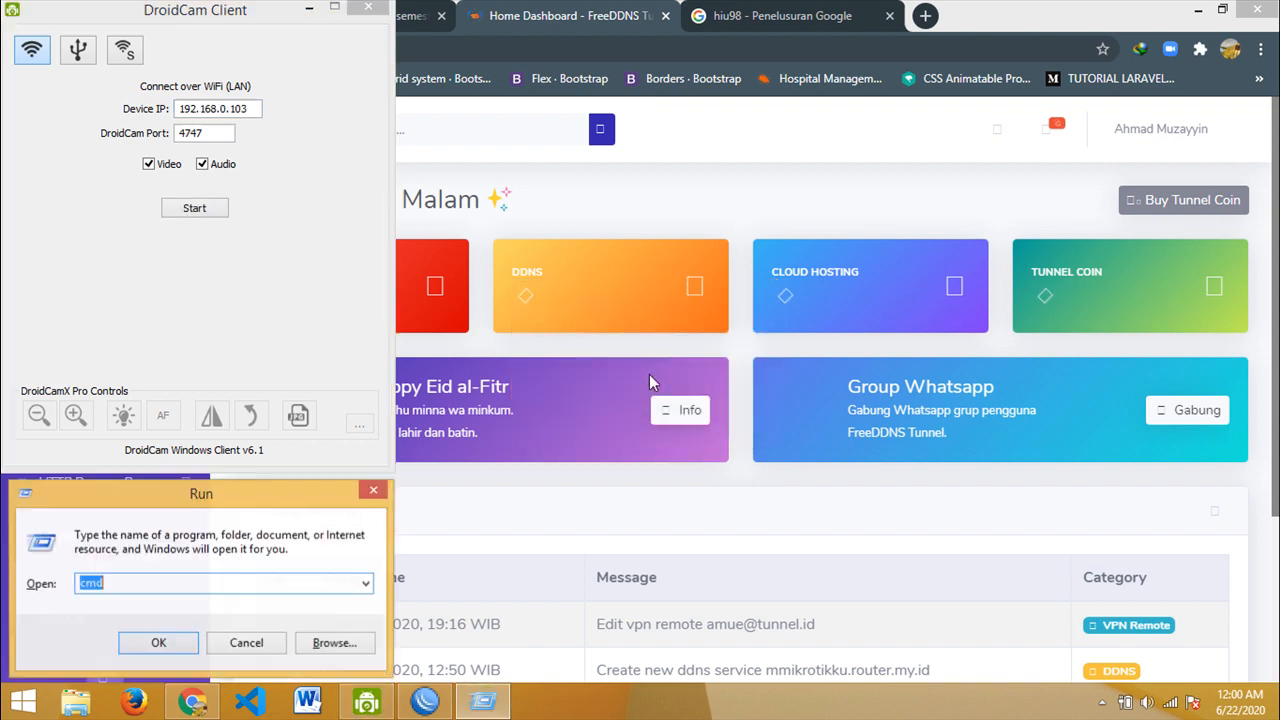
pyautogui.write('note')
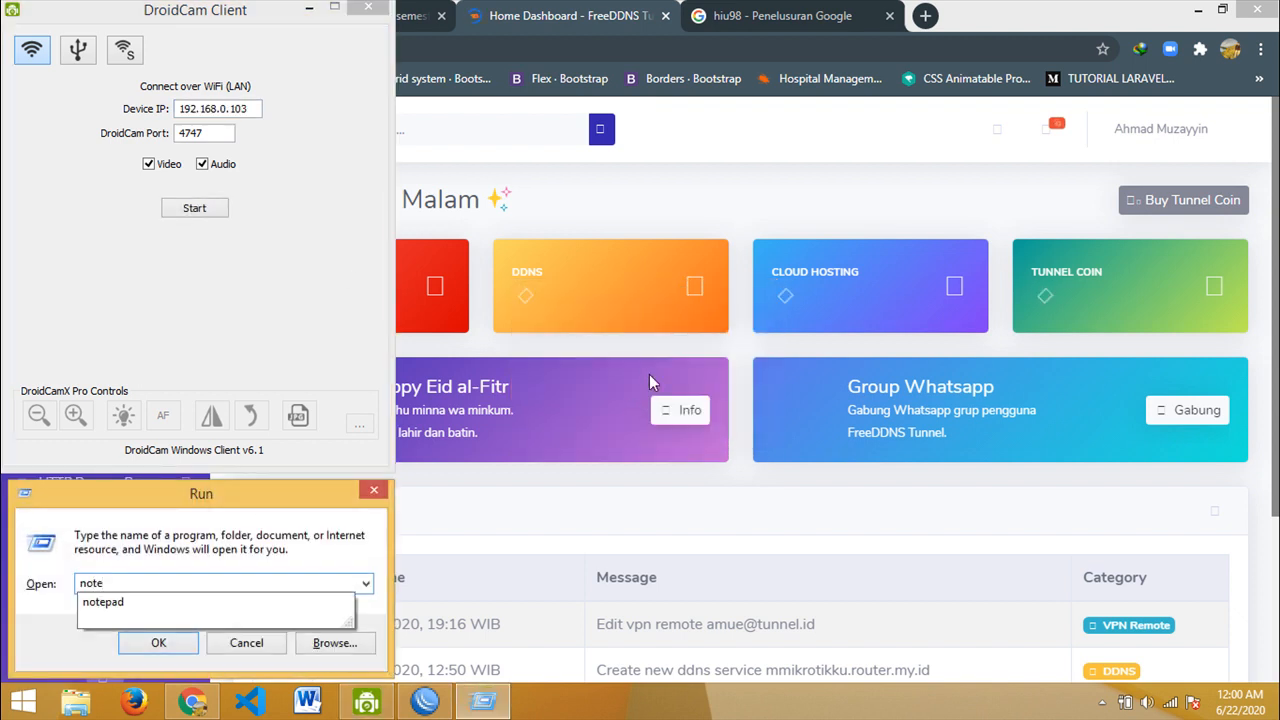
pyautogui.write('pad')
pyautogui.press('Return')
pyautogui.write('kamera terputus, Maka kita lanj')
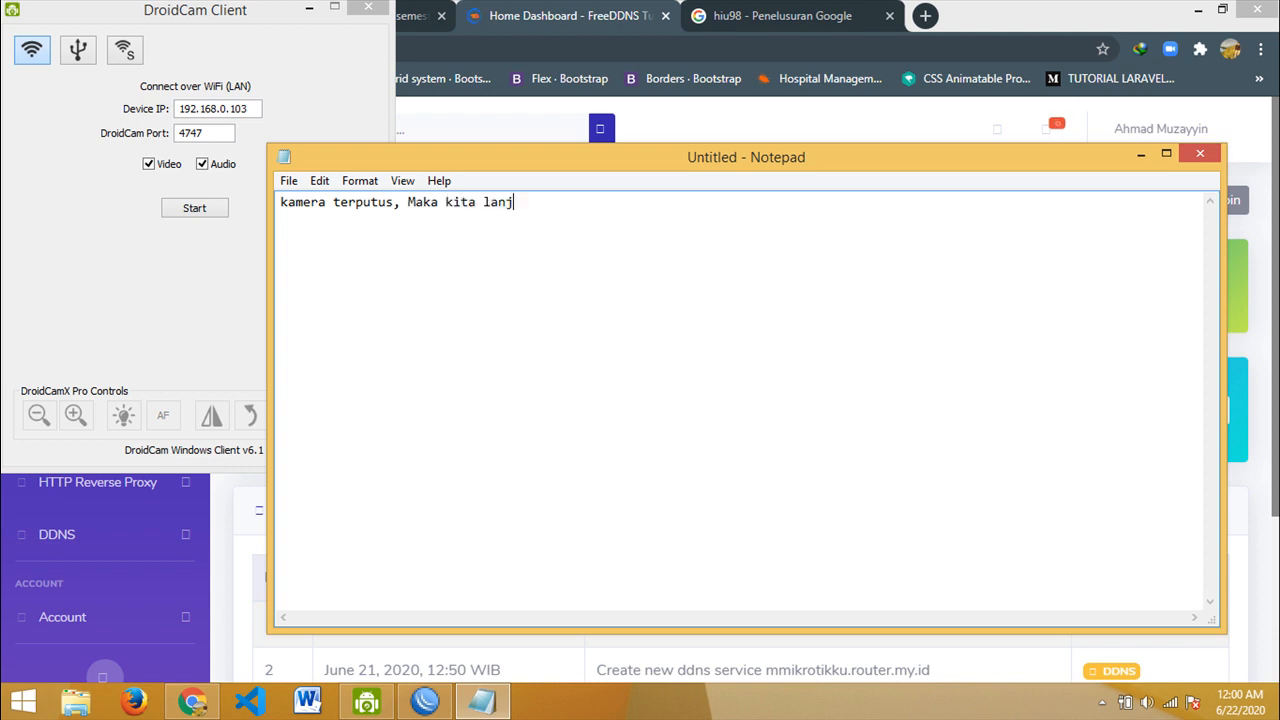
pyautogui.write('utkan dengan mengikuti tut')
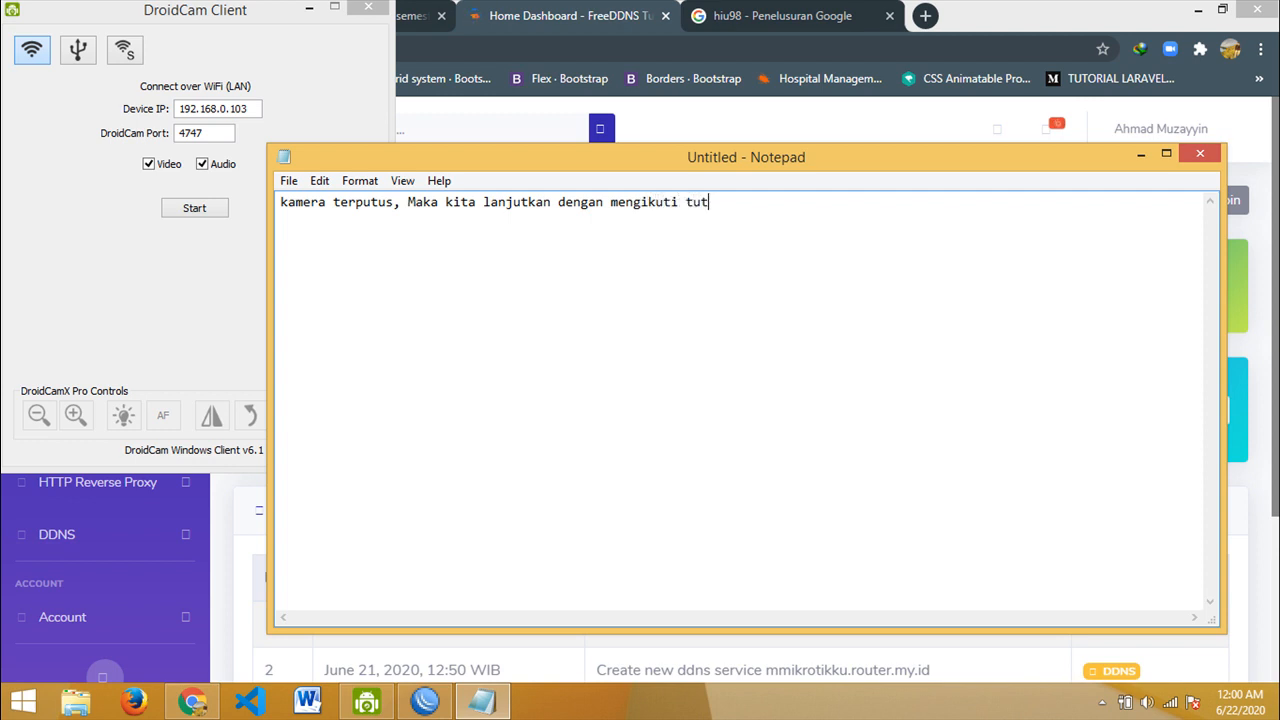
pyautogui.write('l')
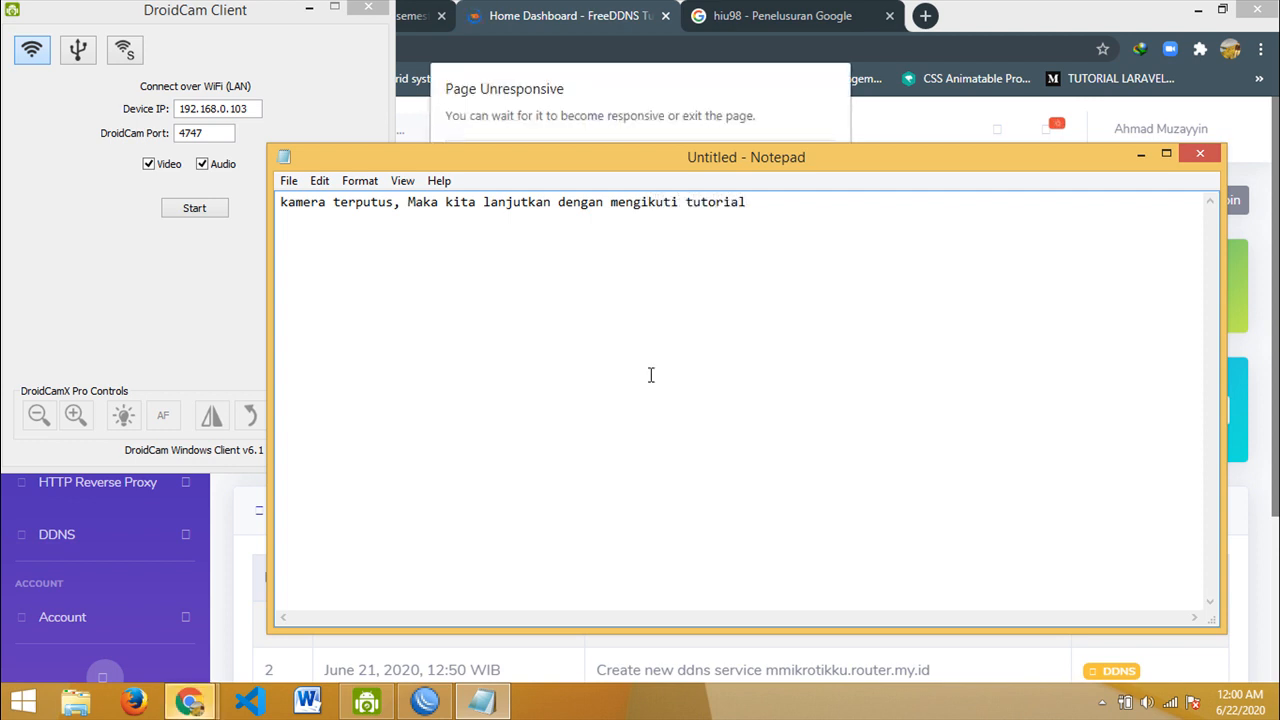
pyautogui.press('Return')
# Choose Wait on Chrome's unresponsive-page prompt and retry the DroidCam connection
pyautogui.click(782, 88)
pyautogui.click(721, 262)
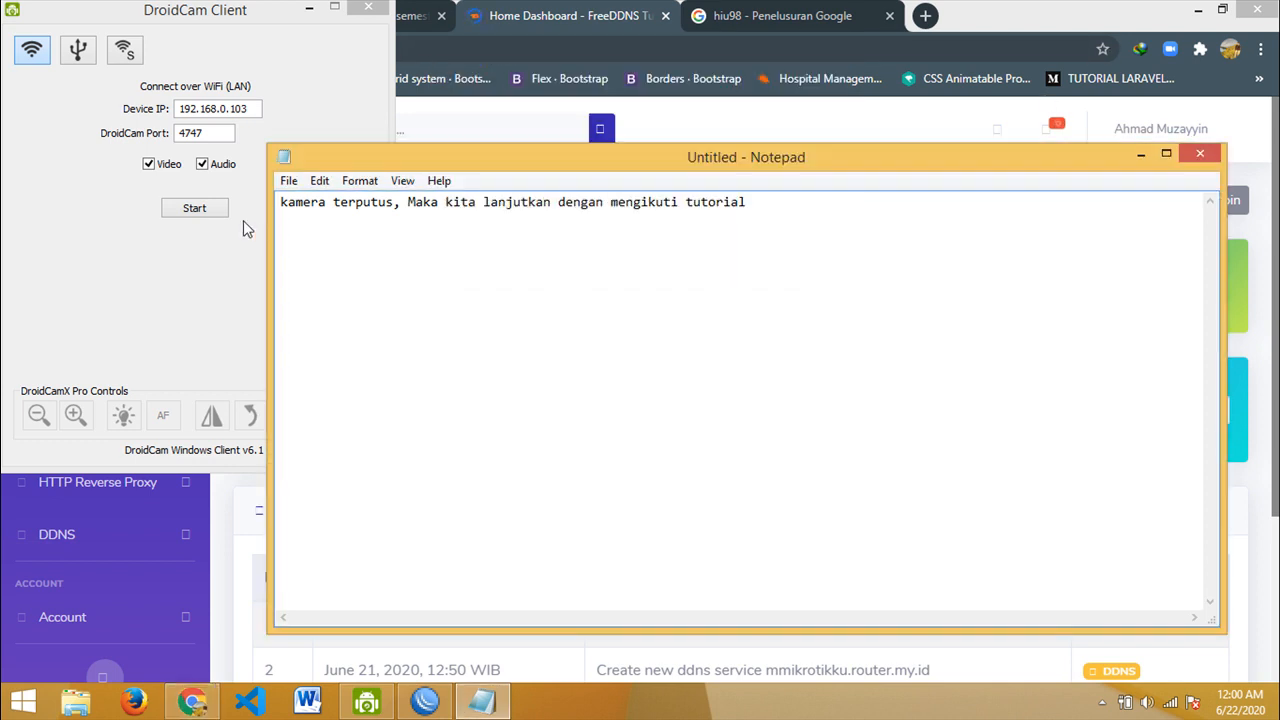
pyautogui.click(221, 212)
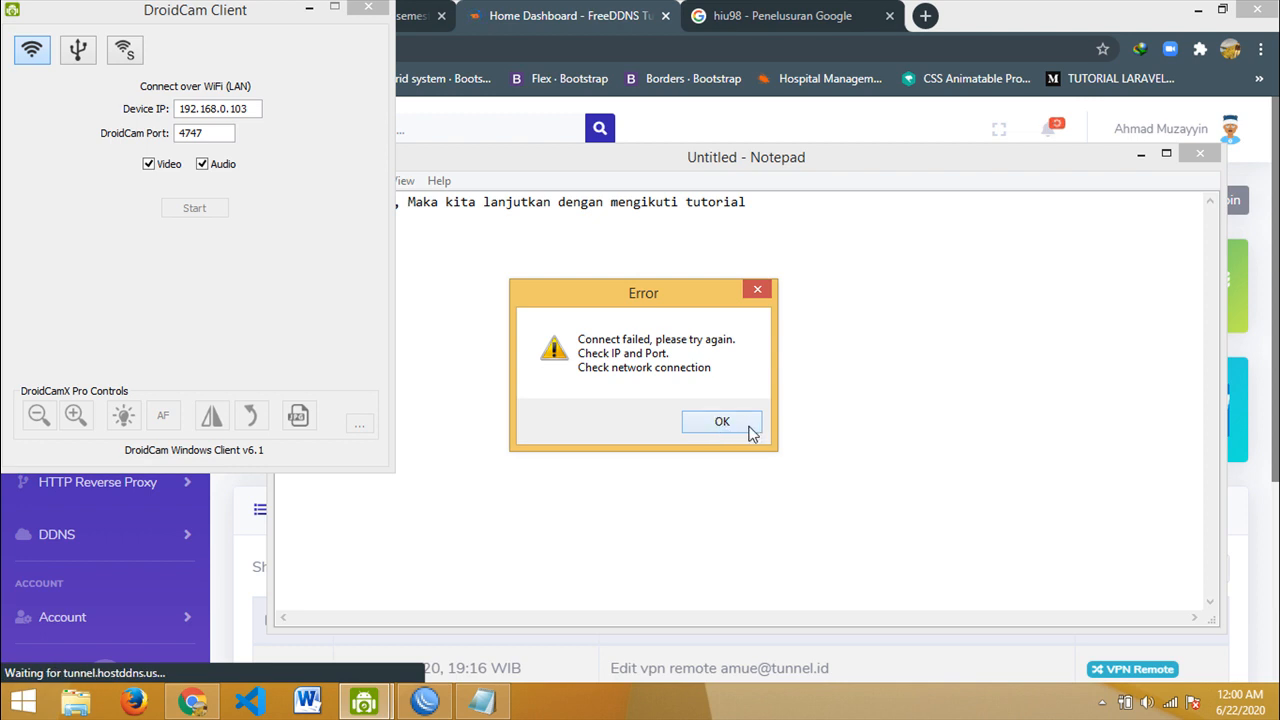
# Dismiss the error, close DroidCam Client and relaunch it from Windows search
pyautogui.click(728, 425)
pyautogui.click(368, 8)
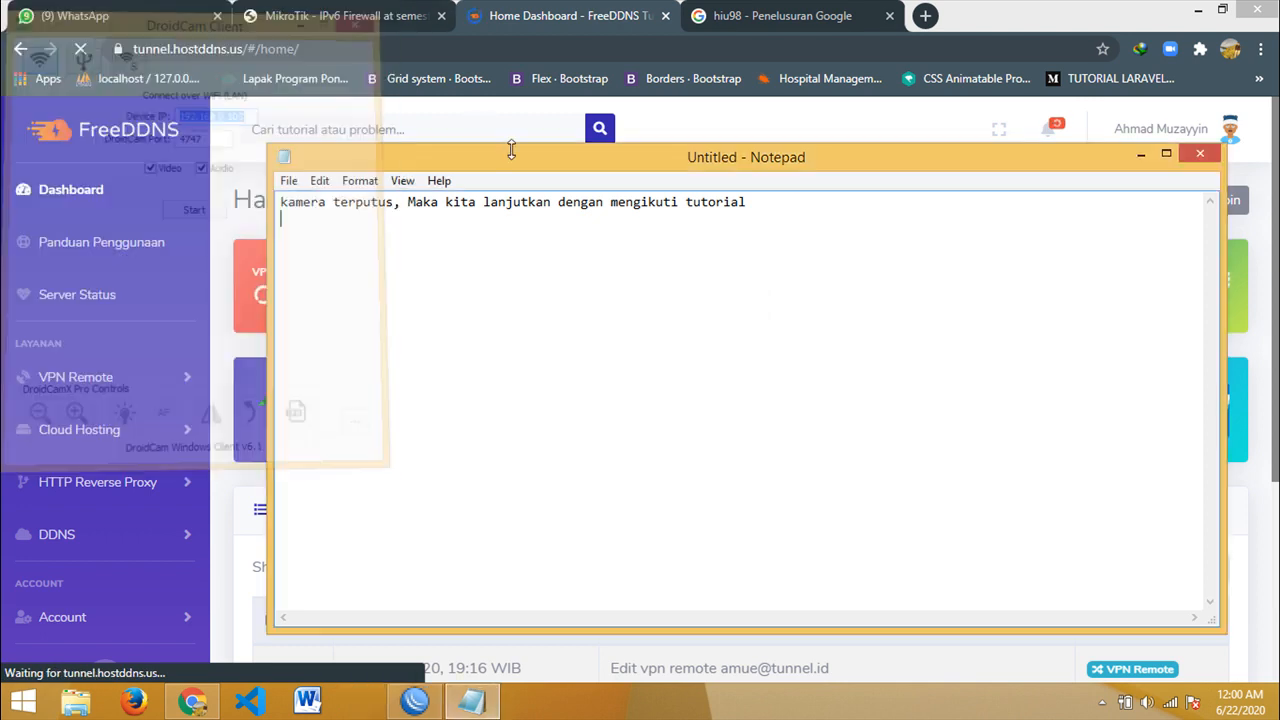
pyautogui.press('super+s')
pyautogui.write('droidCam Client')
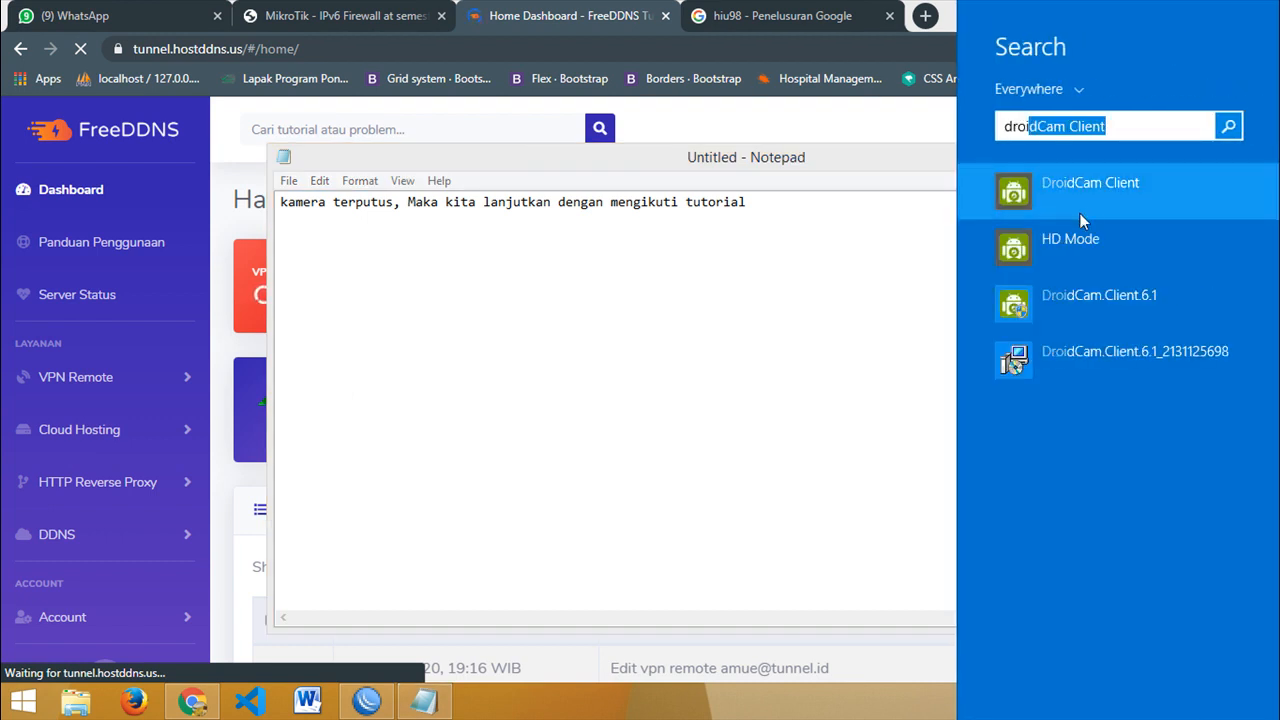
pyautogui.press('Return')
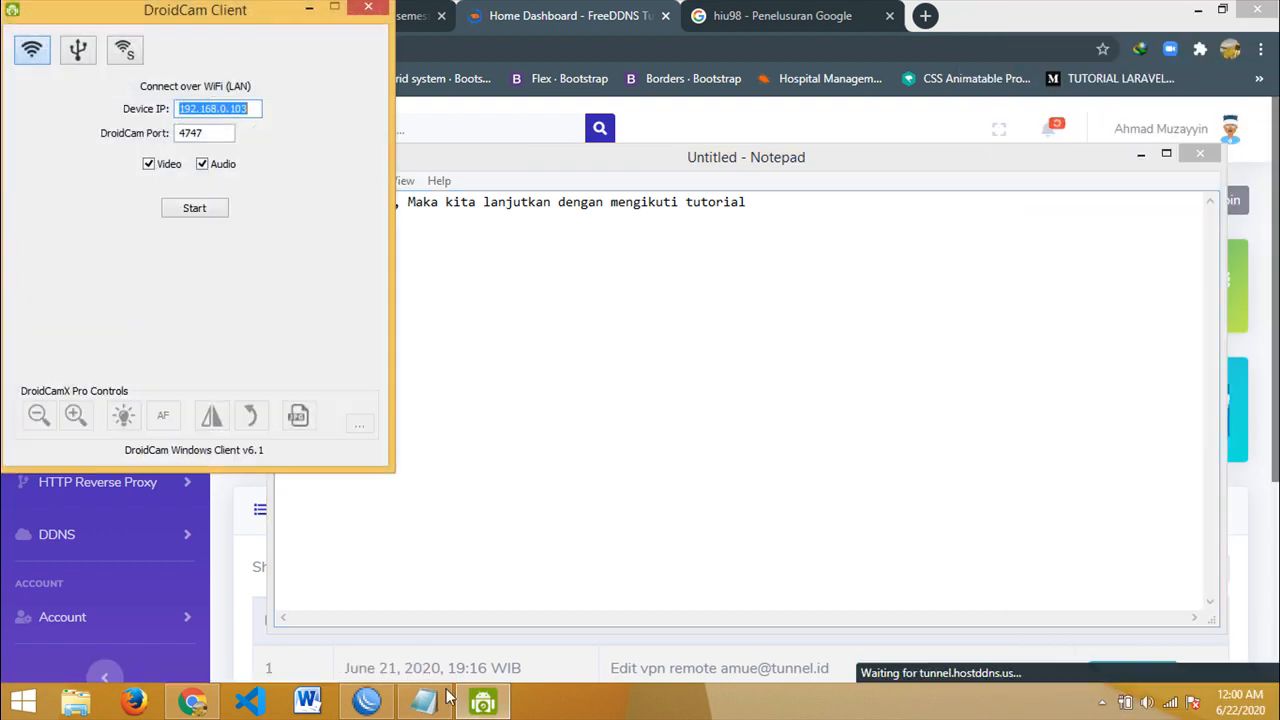
# Add 'saya coba koneksikan kembali dengan' to the note and retry DroidCam twice, both failing
pyautogui.click(713, 518)
pyautogui.write('saya coba')
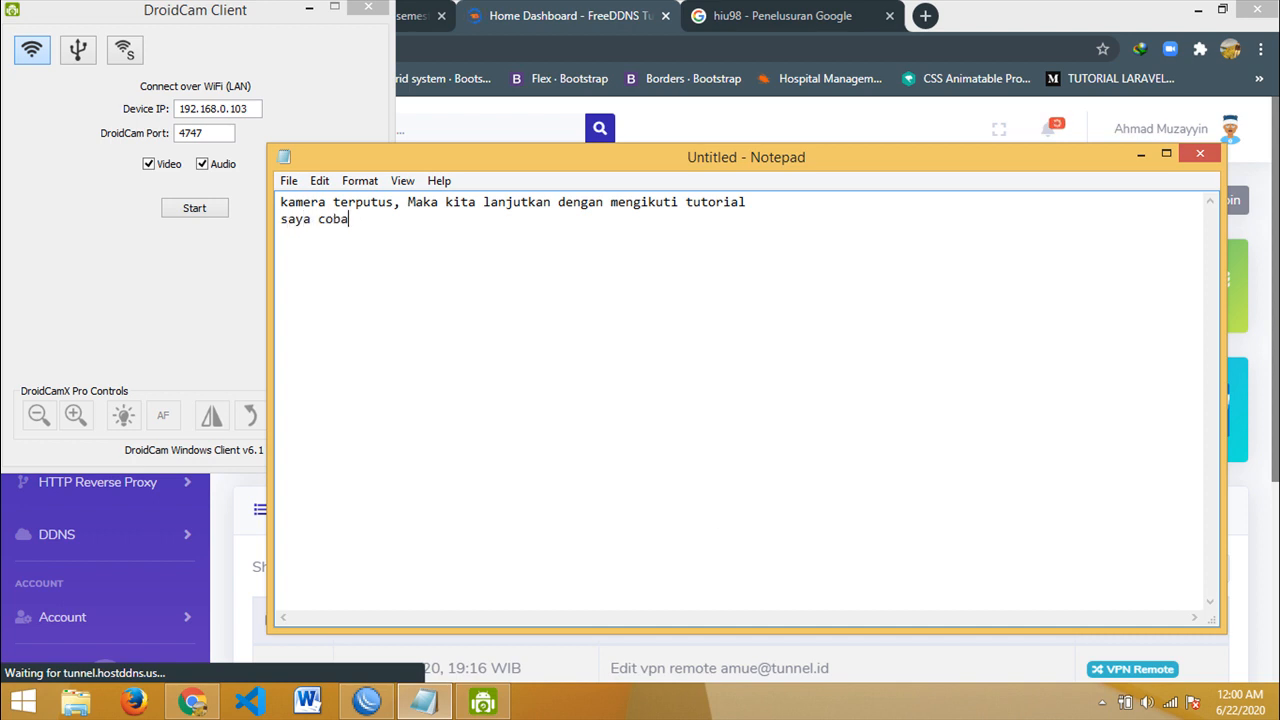
pyautogui.write(' koneksikan kembali dengan HP')
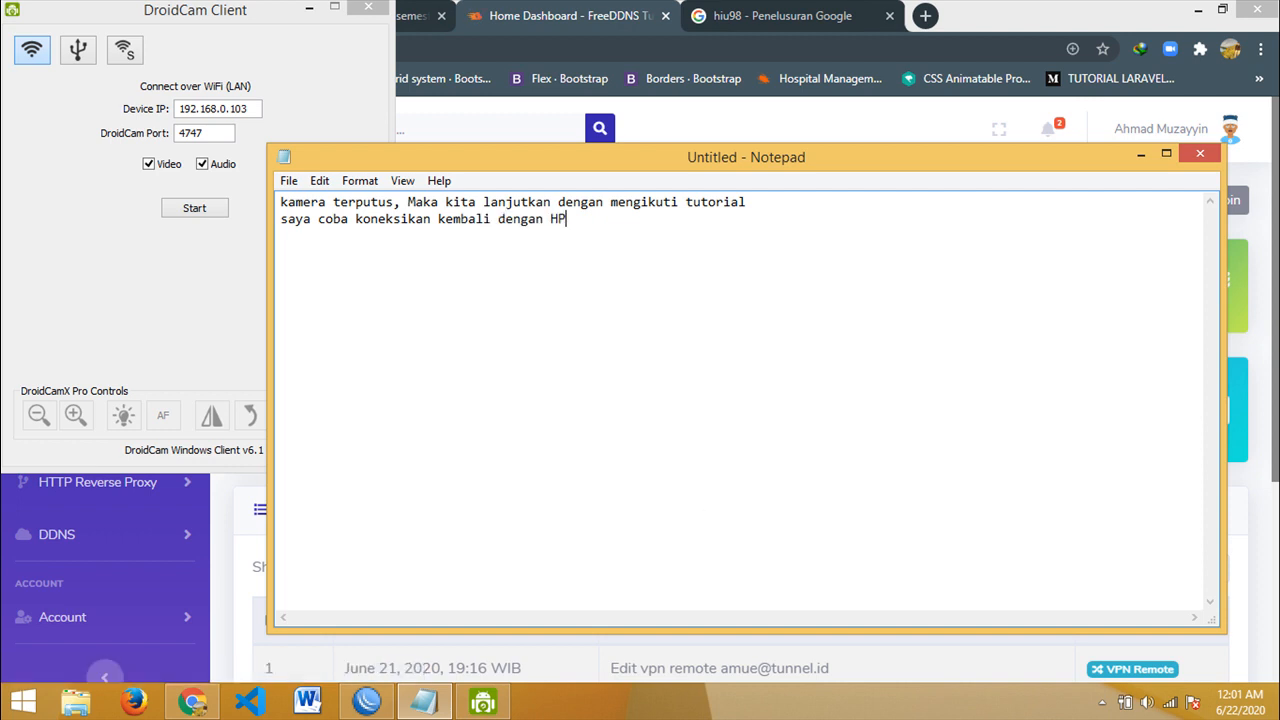
pyautogui.click(196, 210)
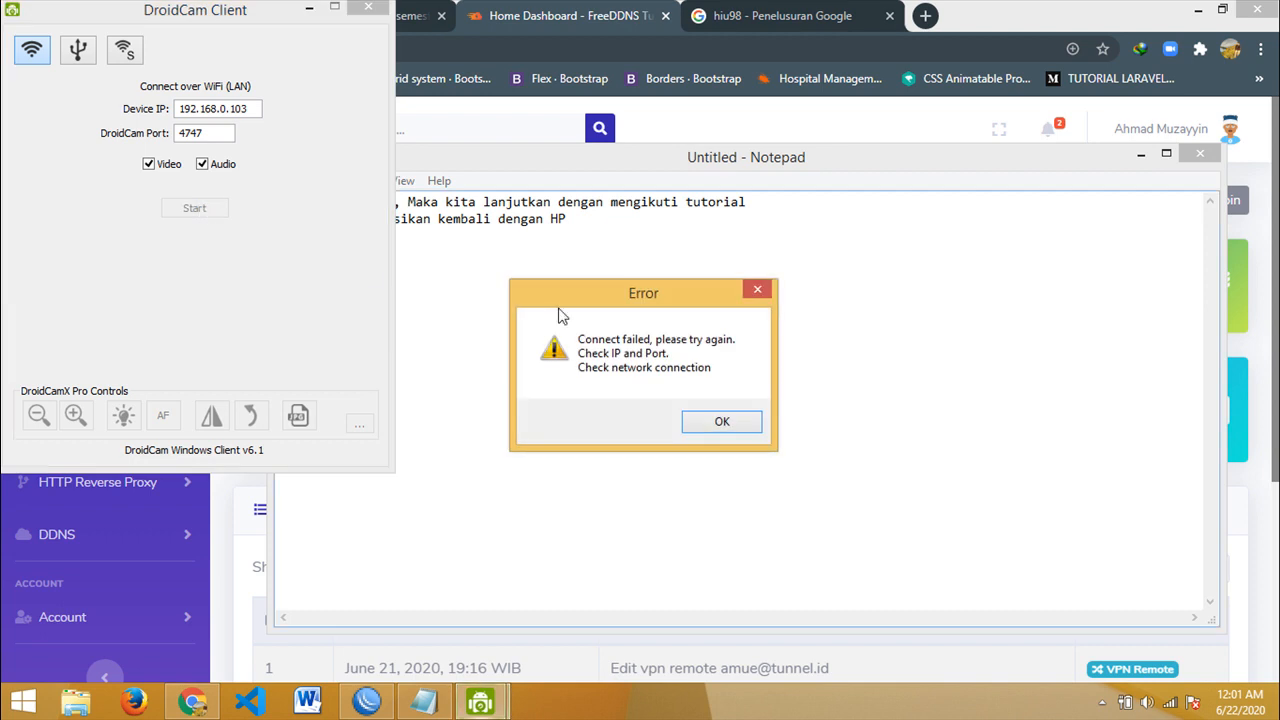
pyautogui.click(721, 422)
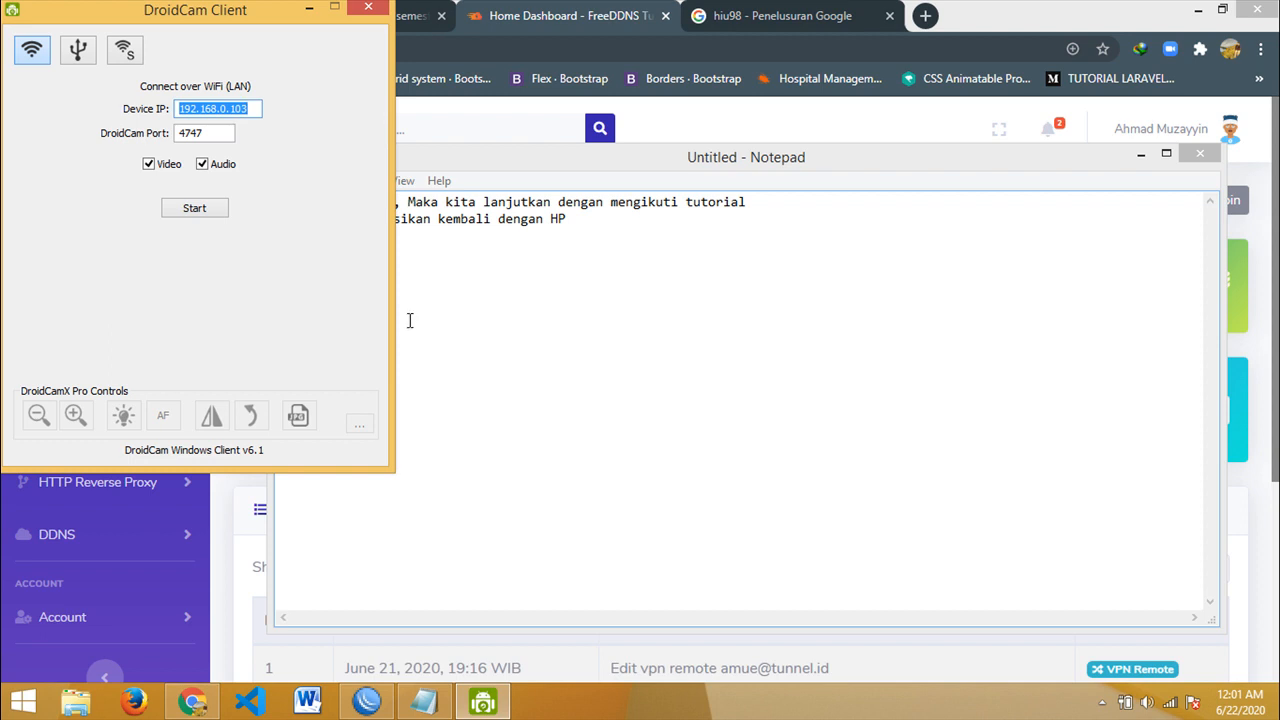
pyautogui.click(214, 221)
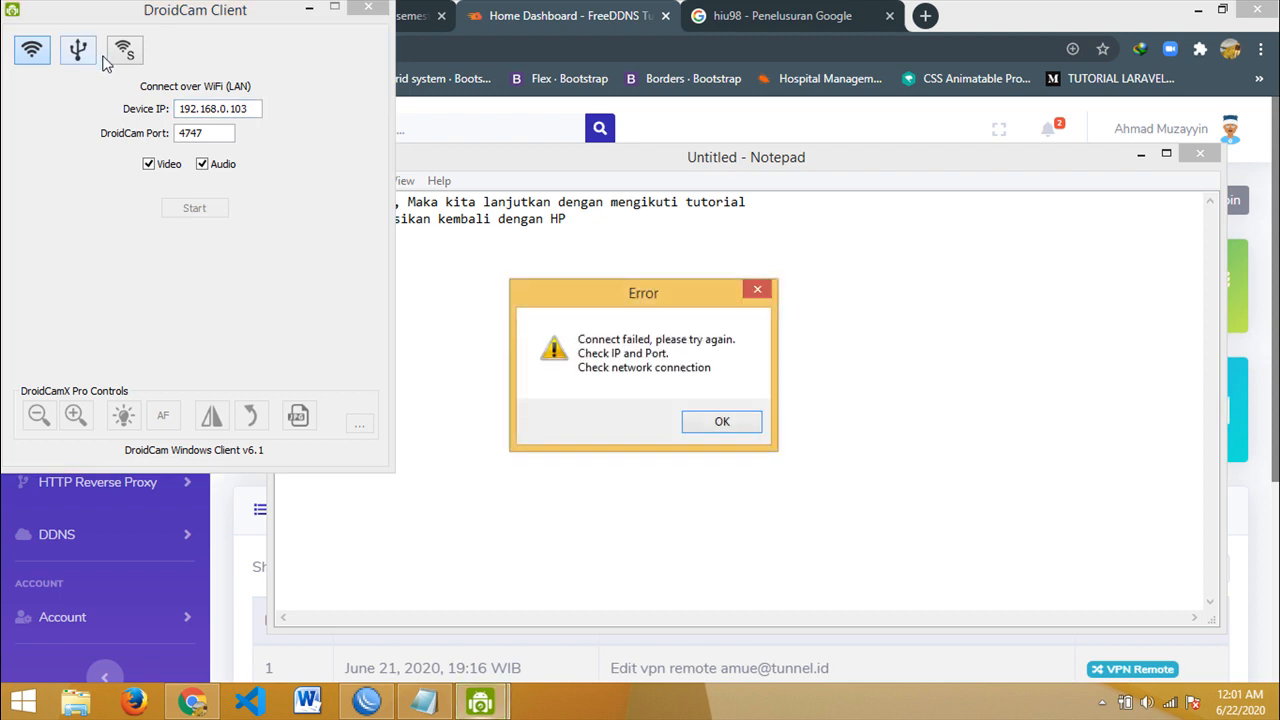
pyautogui.click(708, 421)
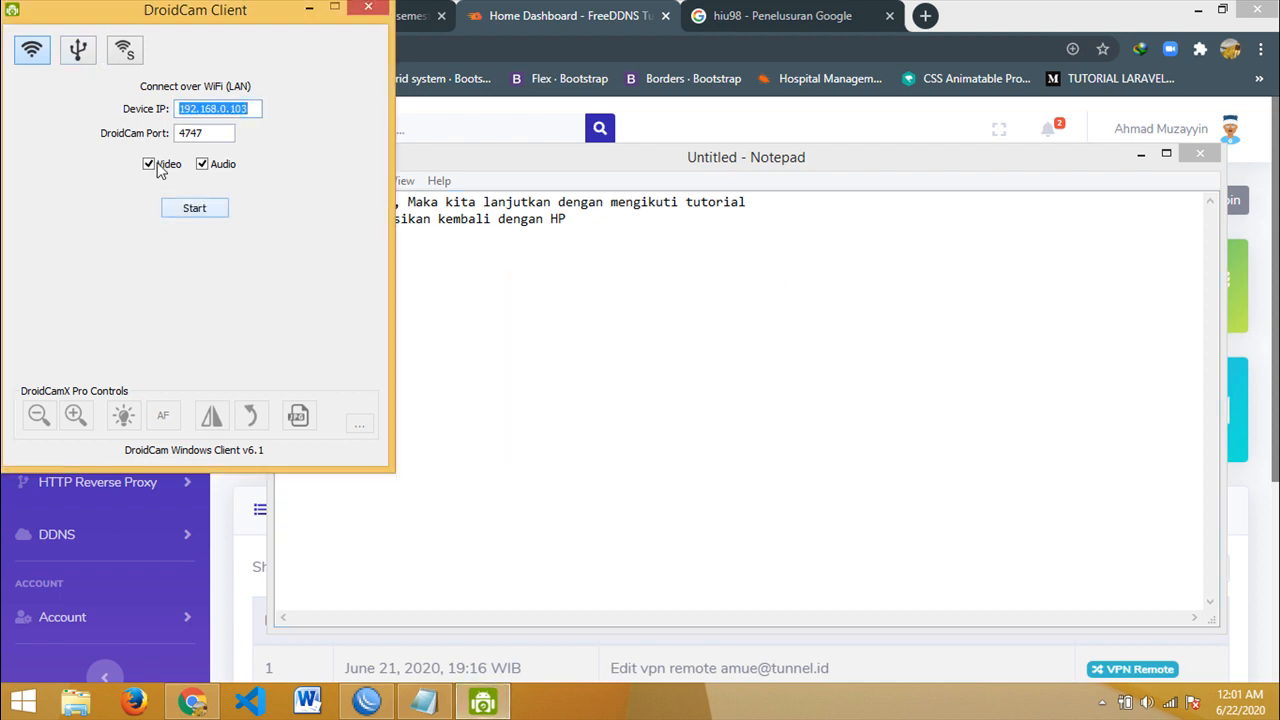
pyautogui.click(124, 55)
pyautogui.click(206, 210)
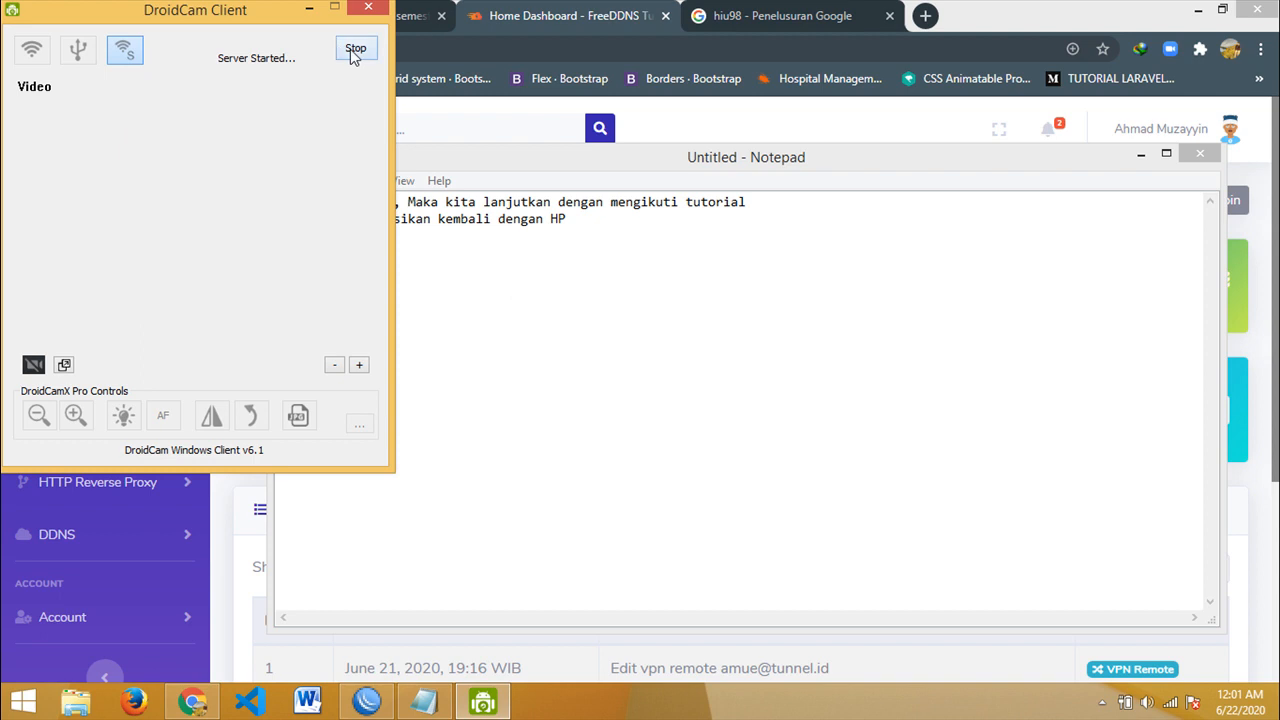
pyautogui.click(350, 49)
pyautogui.click(36, 50)
pyautogui.click(208, 214)
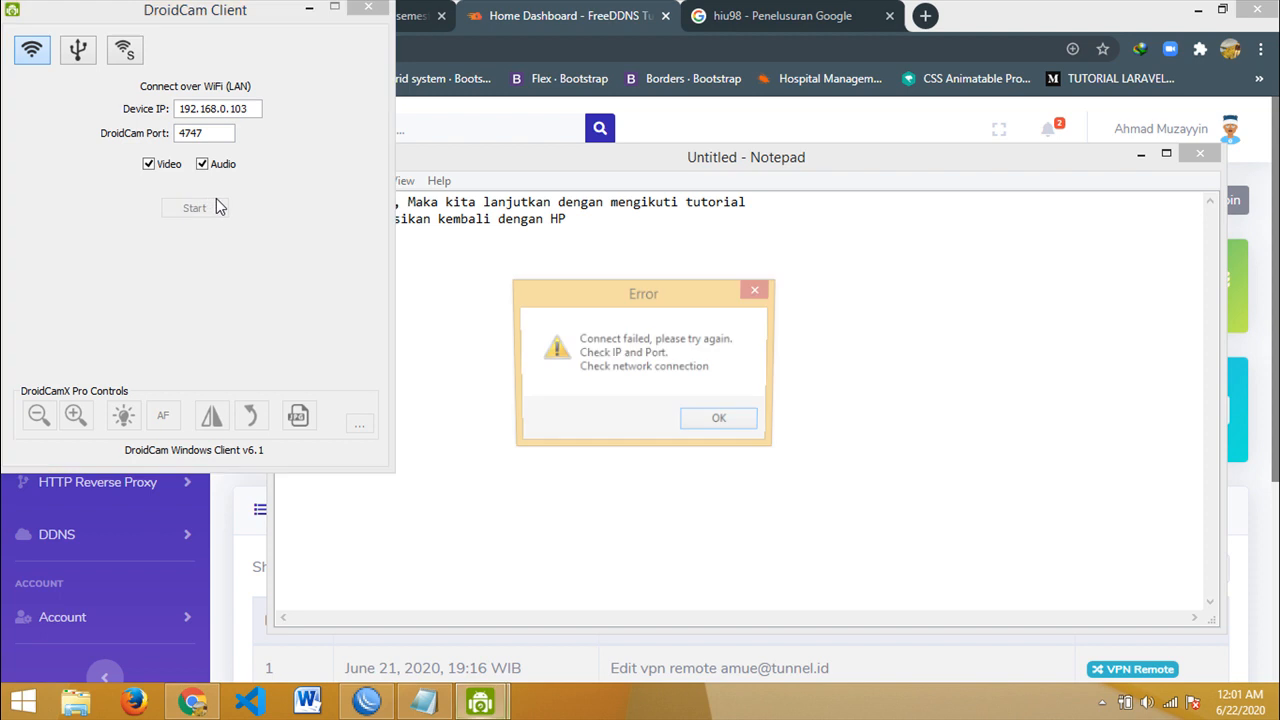
pyautogui.click(728, 420)
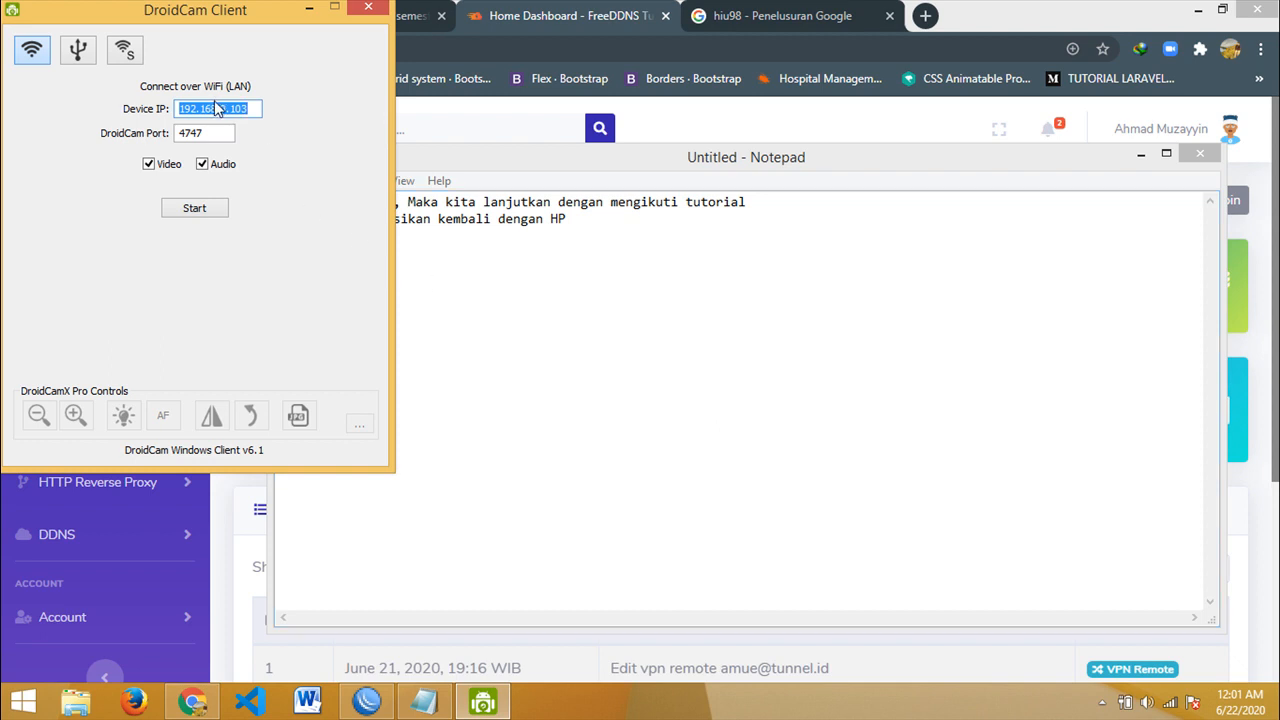
pyautogui.click(204, 207)
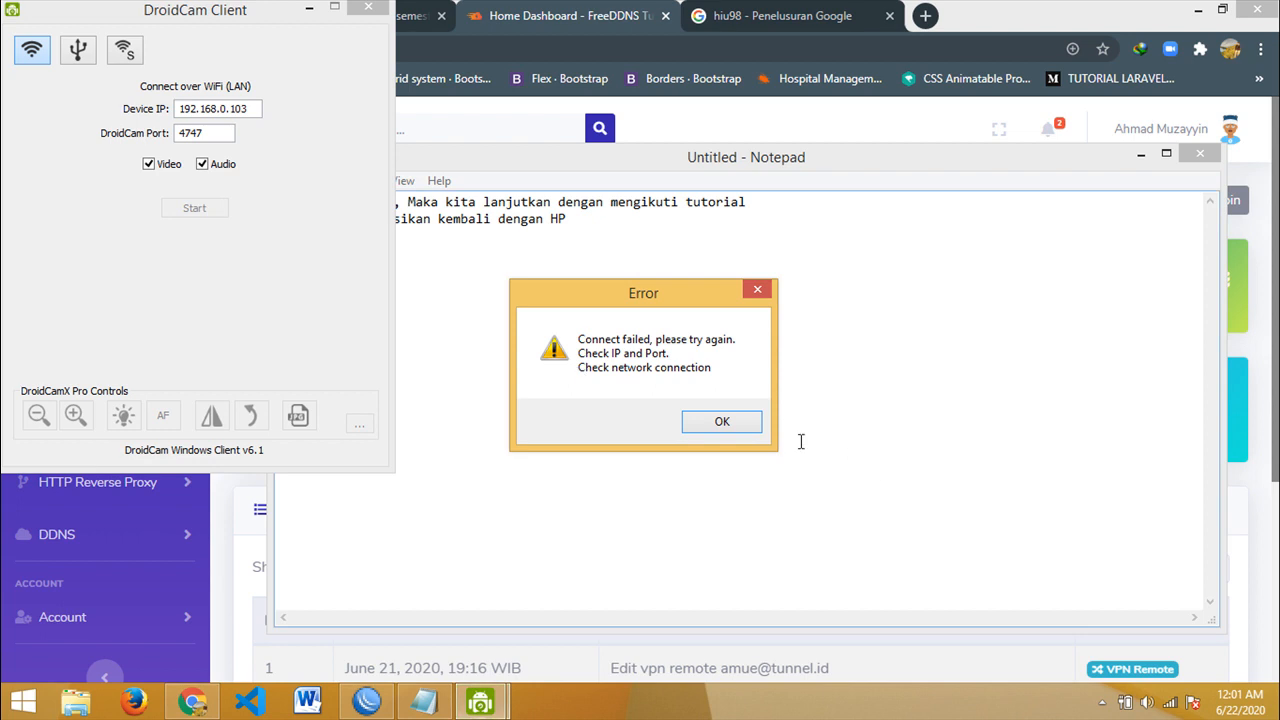
pyautogui.click(727, 418)
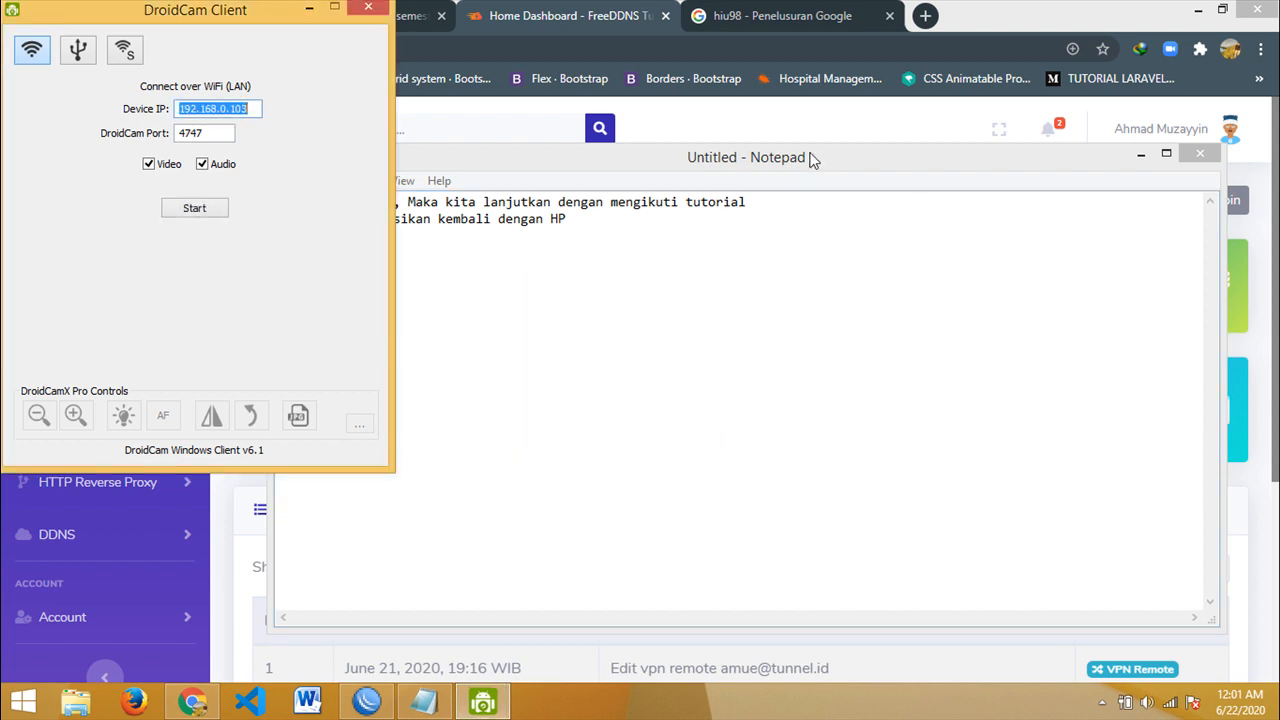
pyautogui.click(707, 233)
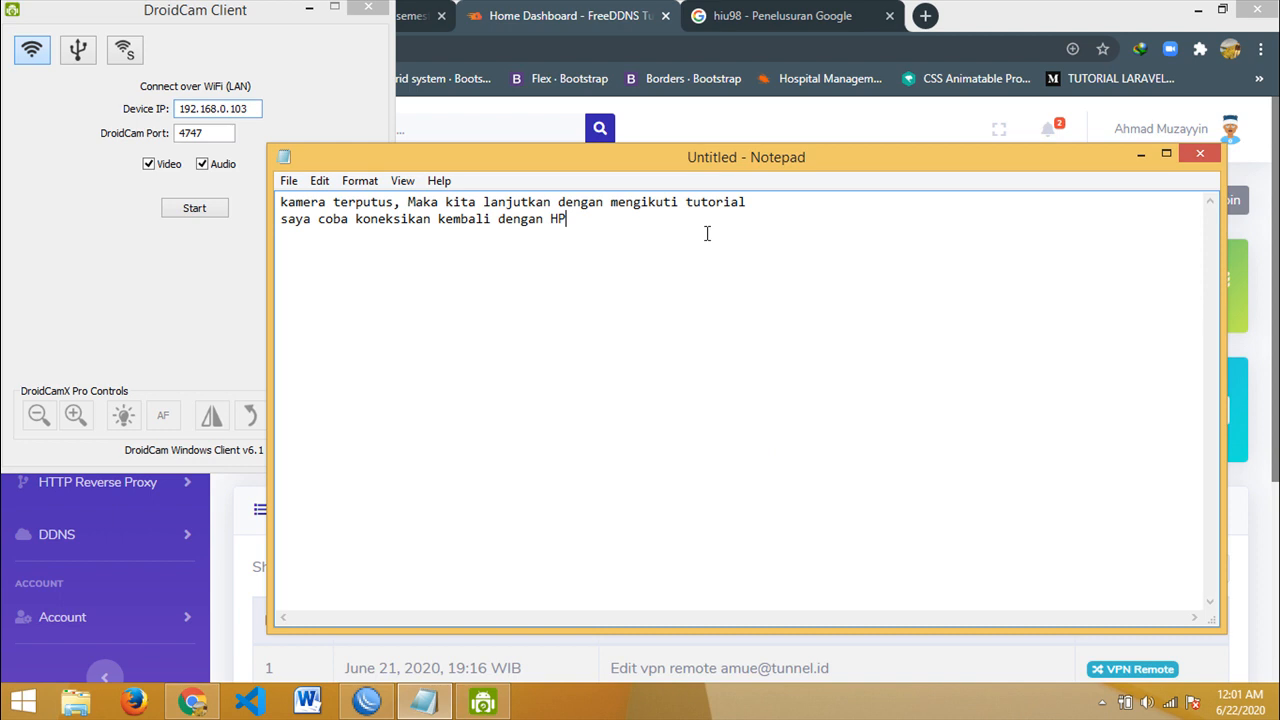
# Close DroidCam and end the note with 'tidak bisa, kita lanjutkan dengan tanpa Kamera'
pyautogui.click(368, 7)
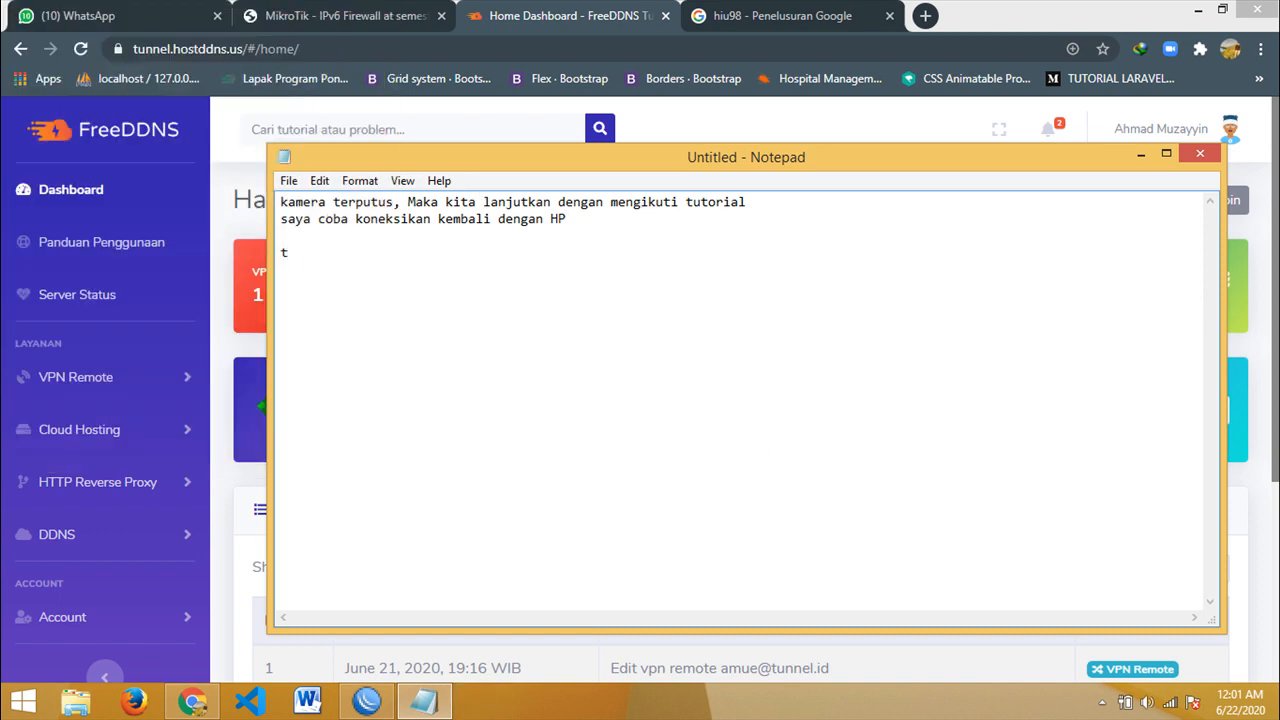
pyautogui.press('BackSpace')
pyautogui.write(', kita lanjutkan dengan tanpa')
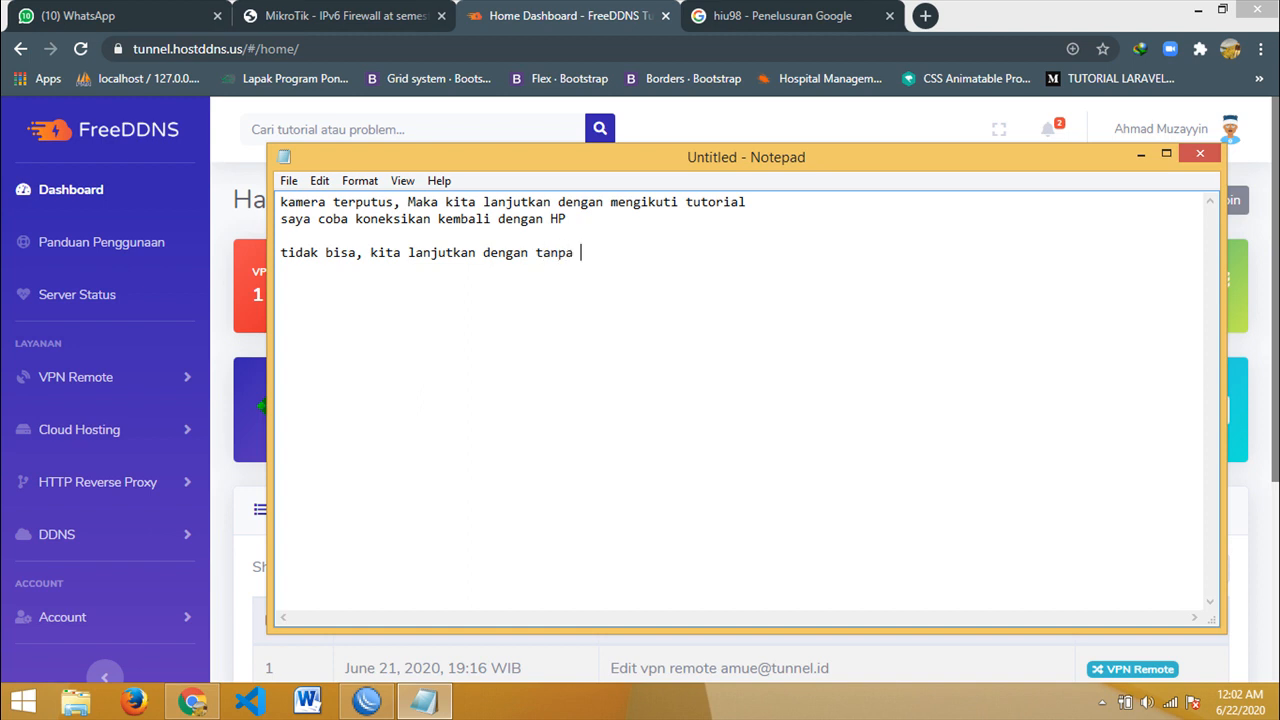
pyautogui.write('Kamera')
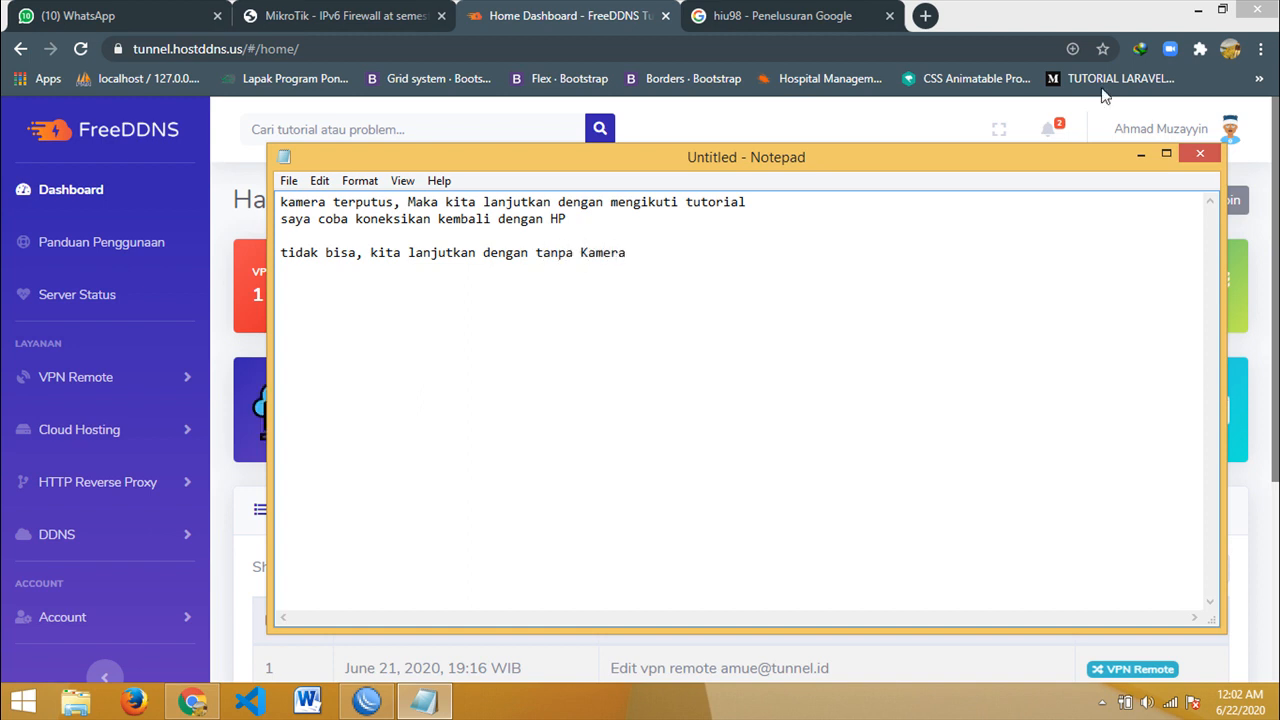
# Open FreeDDNS's List VPN page for server id-8.hostddns.us, port 1493 to 80, and close the Google tab
pyautogui.click(902, 116)
pyautogui.scroll(-3, 296, 592)
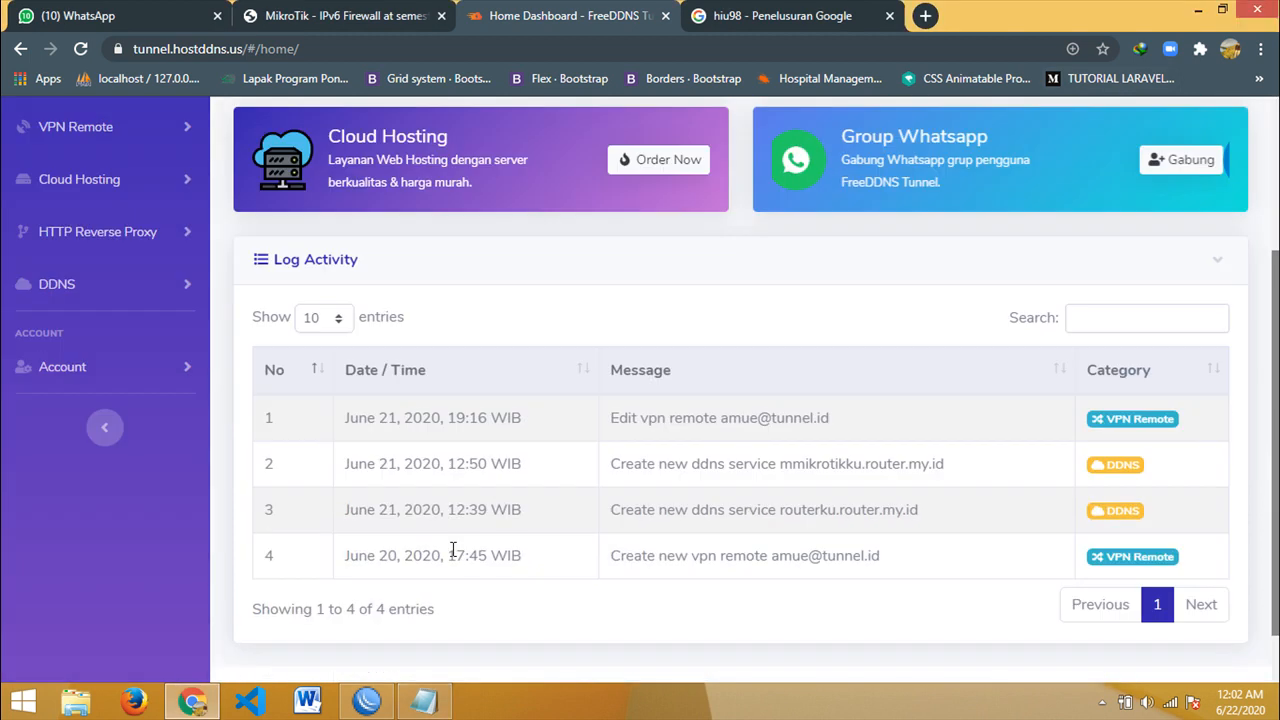
pyautogui.scroll(3, 151, 353)
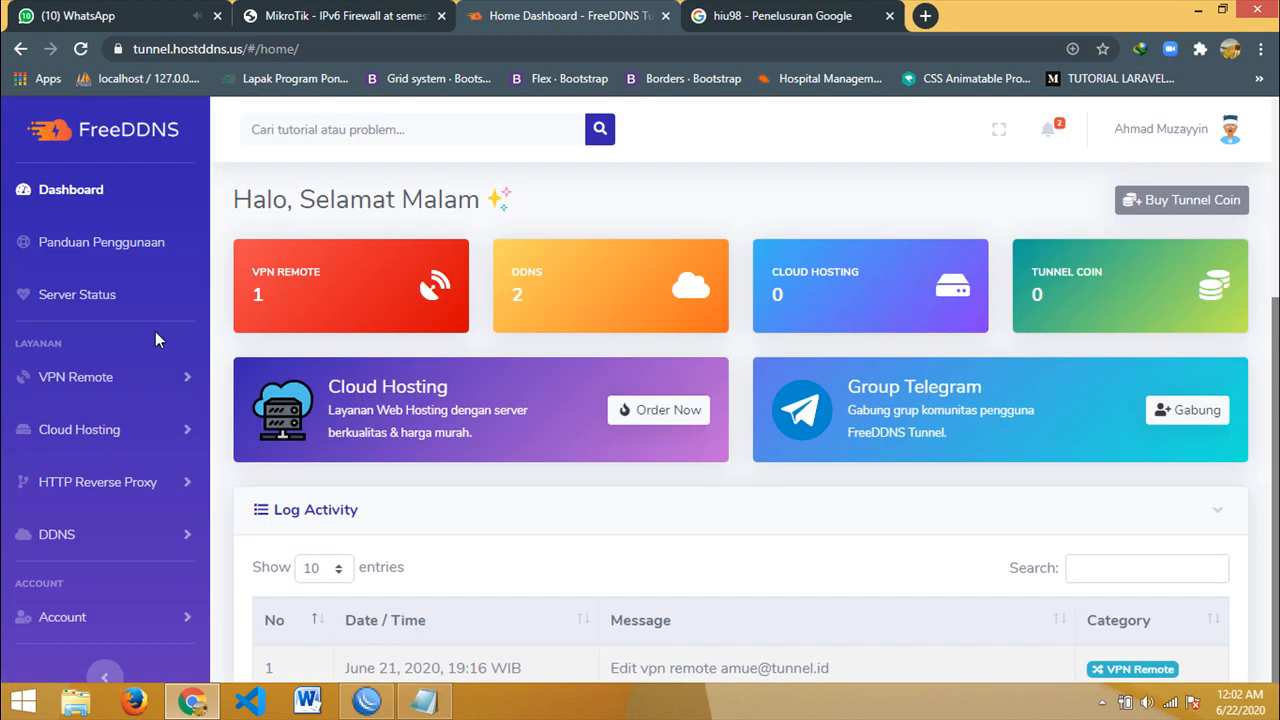
pyautogui.click(178, 387)
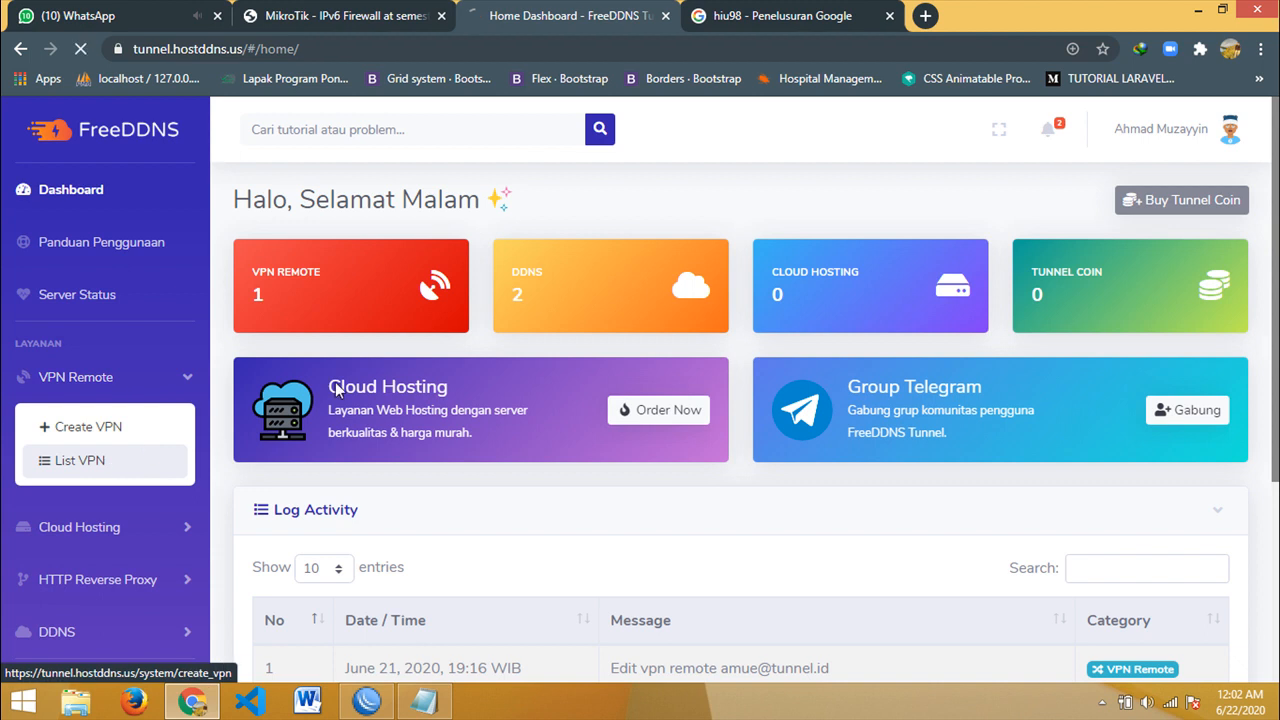
pyautogui.click(116, 460)
pyautogui.scroll(-3, 449, 370)
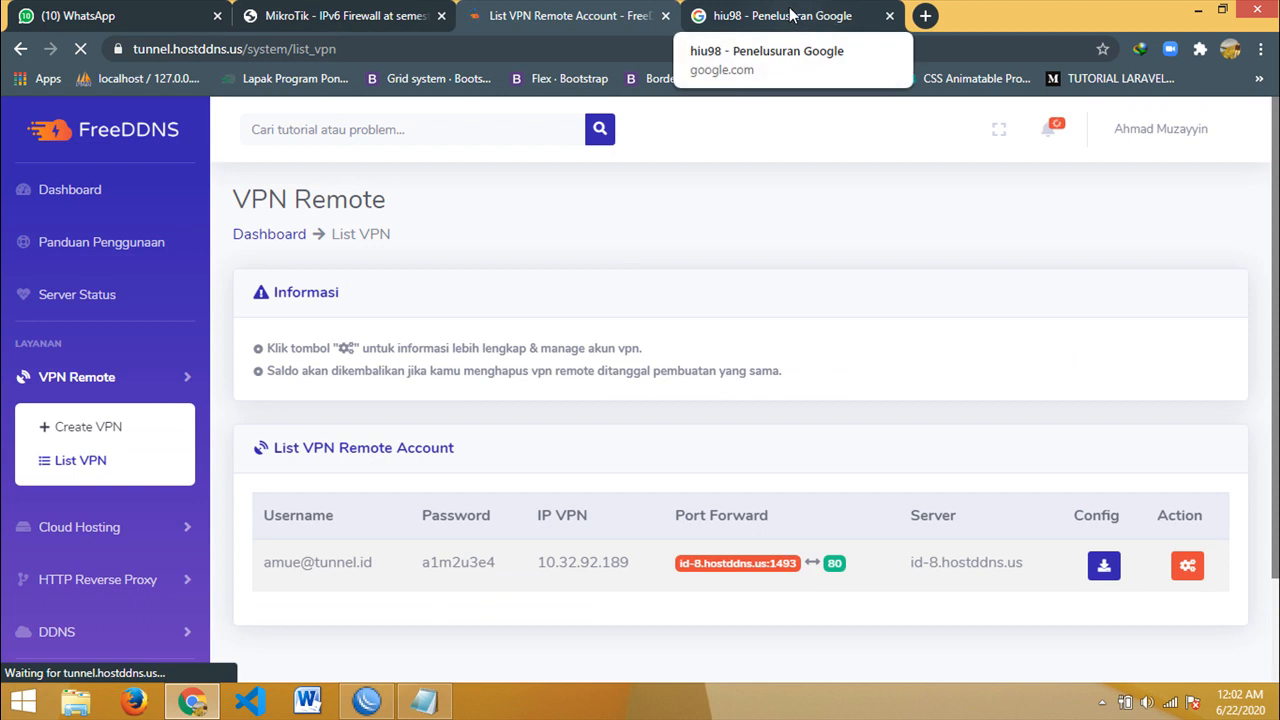
pyautogui.middleClick(790, 14)
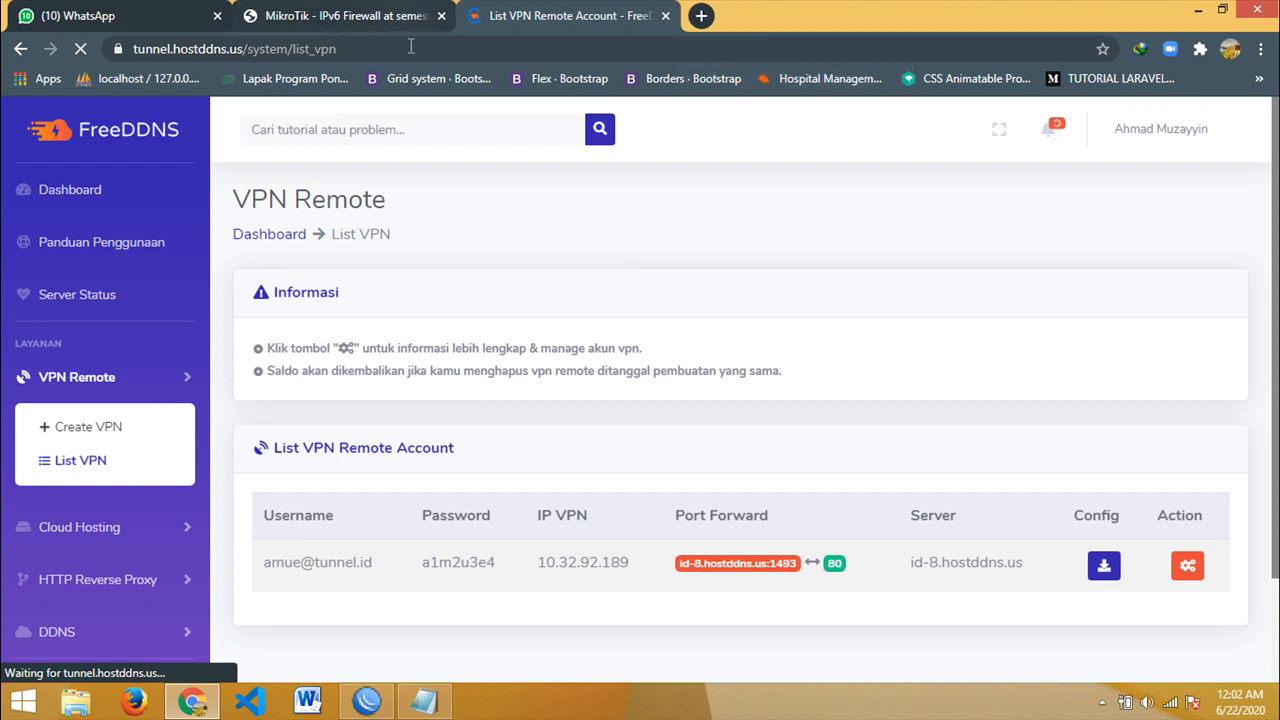
pyautogui.scroll(-2, 632, 341)
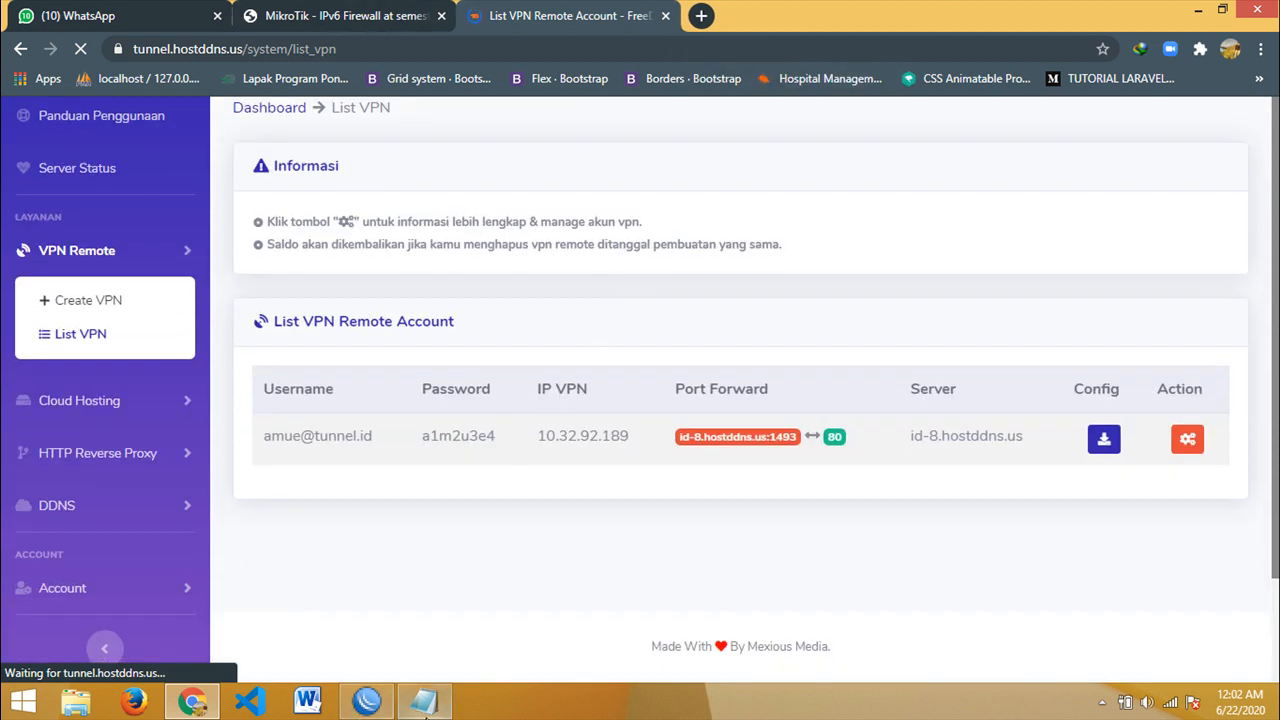
pyautogui.click(424, 701)
# Move the note to the top, shrink it, and add 'ini adalah VPN yang saya buat' and 'lakukan dengan mengikuti tutorial'
pyautogui.moveTo(695, 162); pyautogui.dragTo(739, 19)
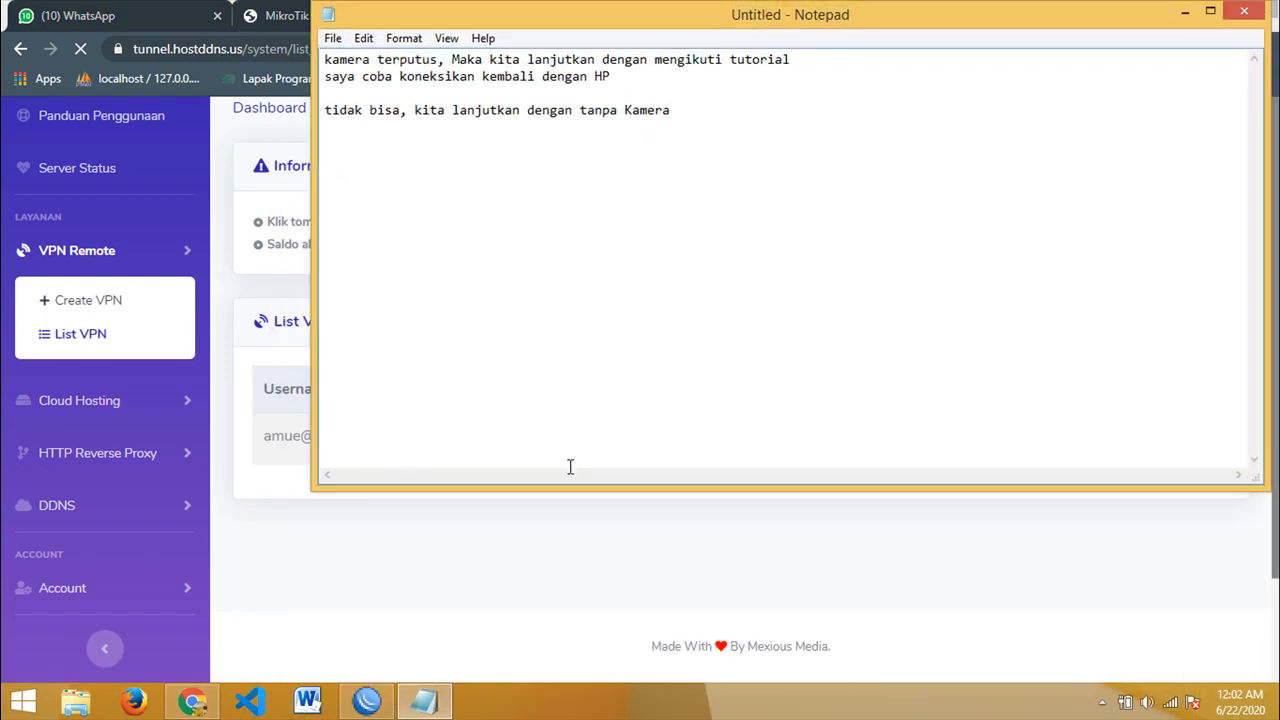
pyautogui.moveTo(572, 490); pyautogui.dragTo(597, 177)
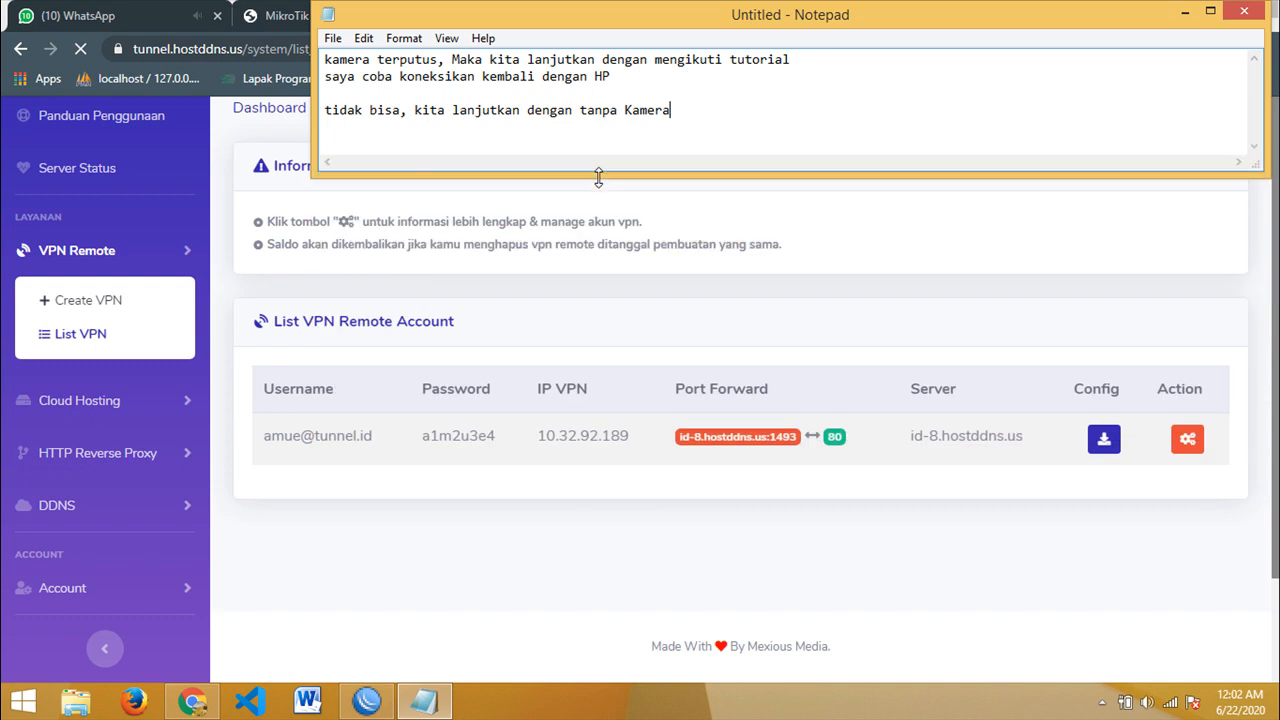
pyautogui.press('Return')
pyautogui.write('ini adalah tampla')
pyautogui.press('BackSpace')
pyautogui.press('BackSpace')
pyautogui.press('BackSpace')
pyautogui.press('BackSpace')
pyautogui.press('BackSpace')
pyautogui.press('BackSpace')
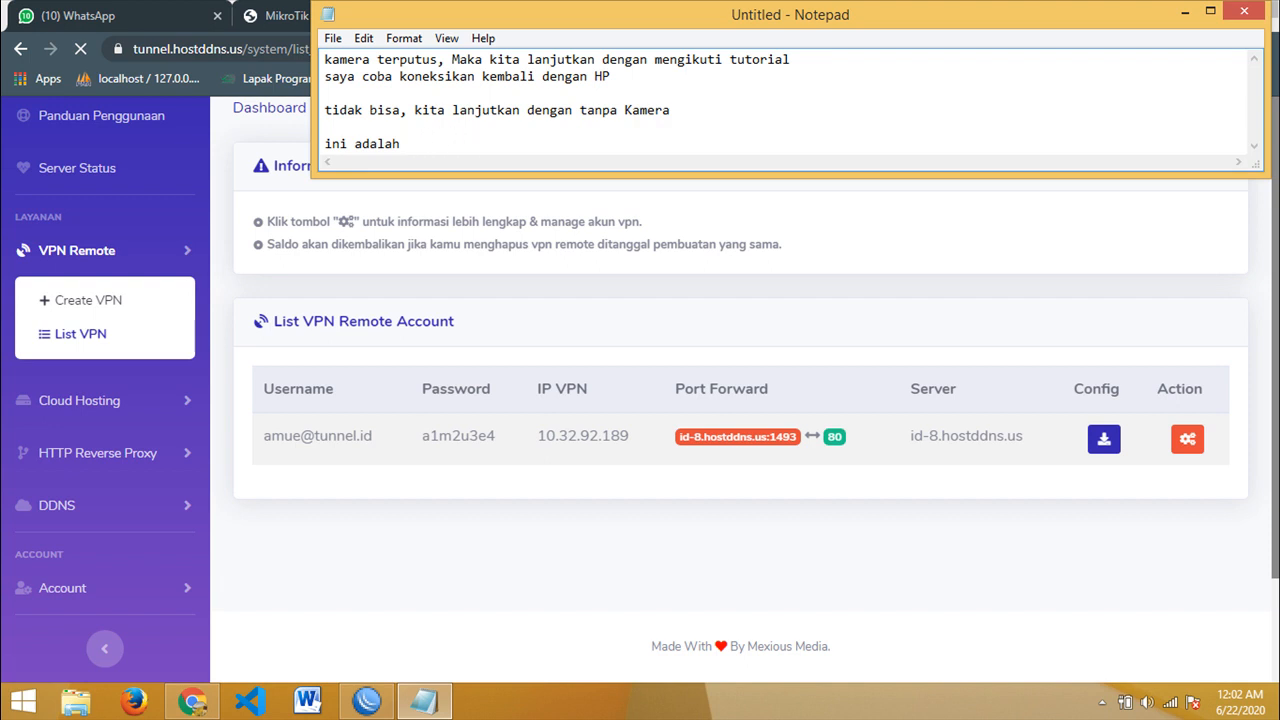
pyautogui.write('VPN yang saya bua')
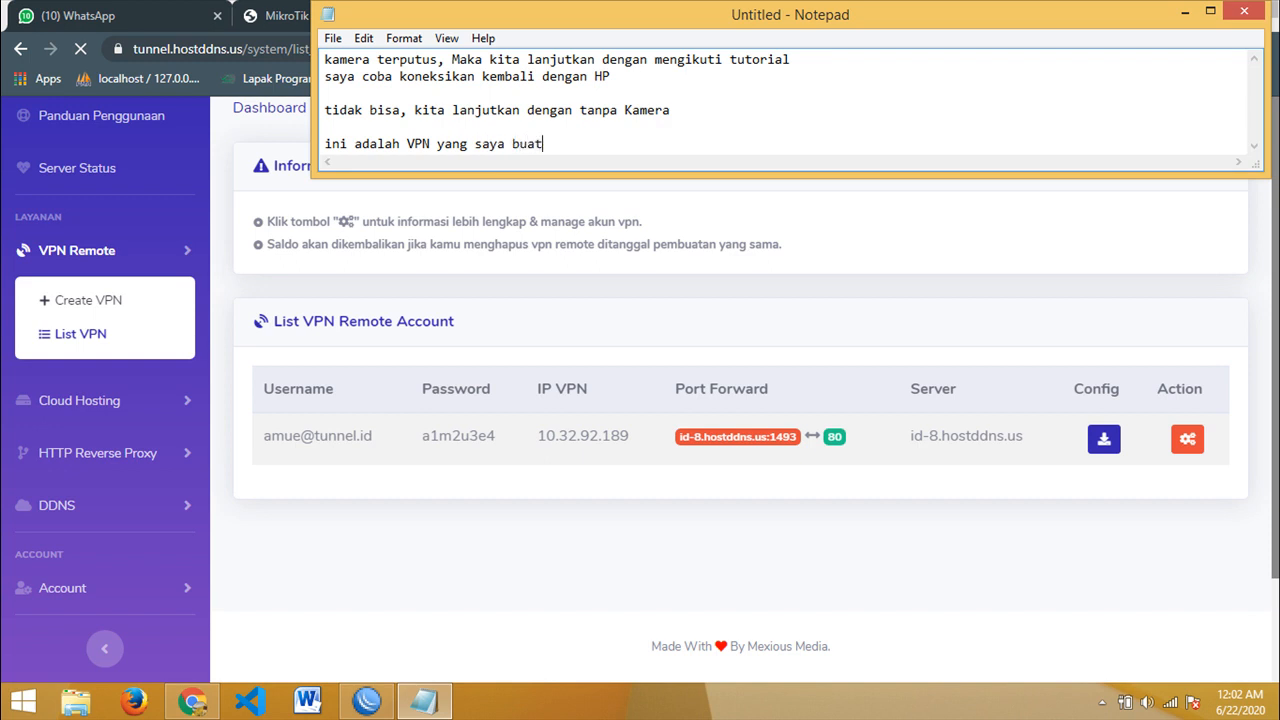
pyautogui.write('t')
pyautogui.press('Return')
pyautogui.press('Return')
pyautogui.write('lakukan dengan mengikuti tutorial')
# Stop the unresponsive FreeDDNS List VPN page in the browser and reload it
pyautogui.click(710, 256)
pyautogui.click(678, 442)
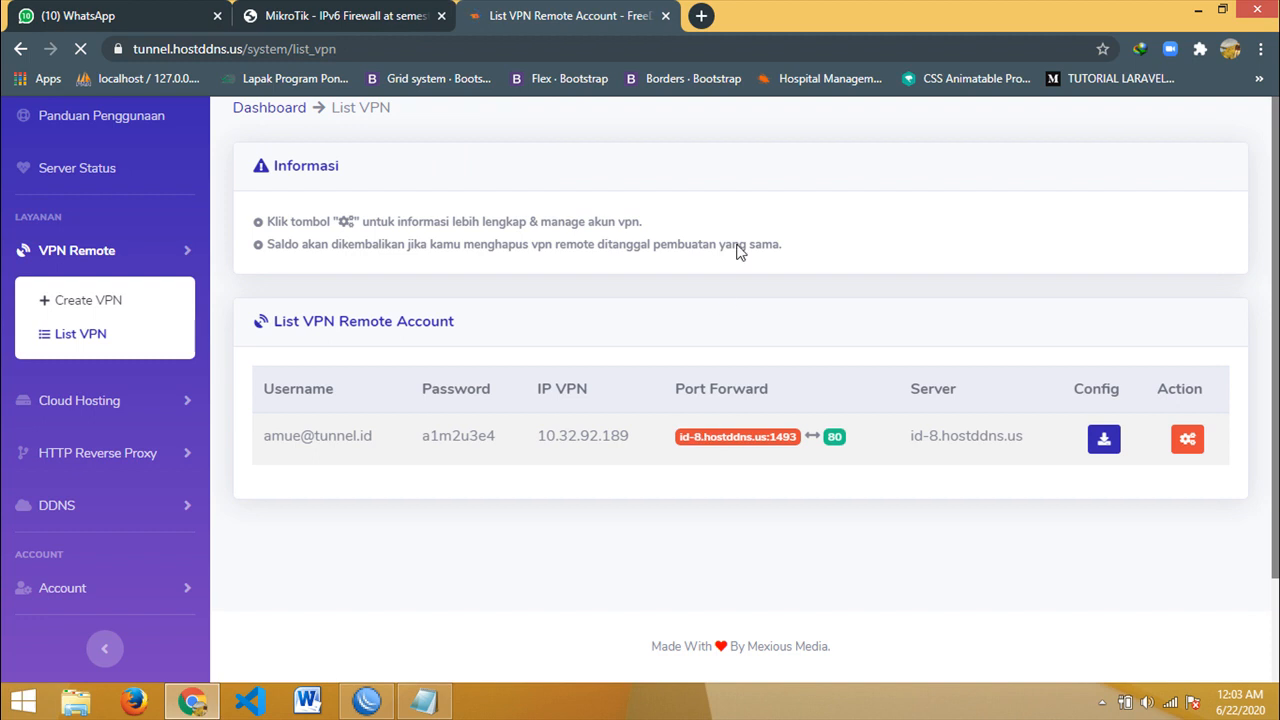
pyautogui.click(81, 48)
pyautogui.click(460, 52)
pyautogui.press('Return')
# Add a note line: 'disini kita ambil wifi servernya kemudian pastekan' ending with 'tutorial'
pyautogui.click(424, 700)
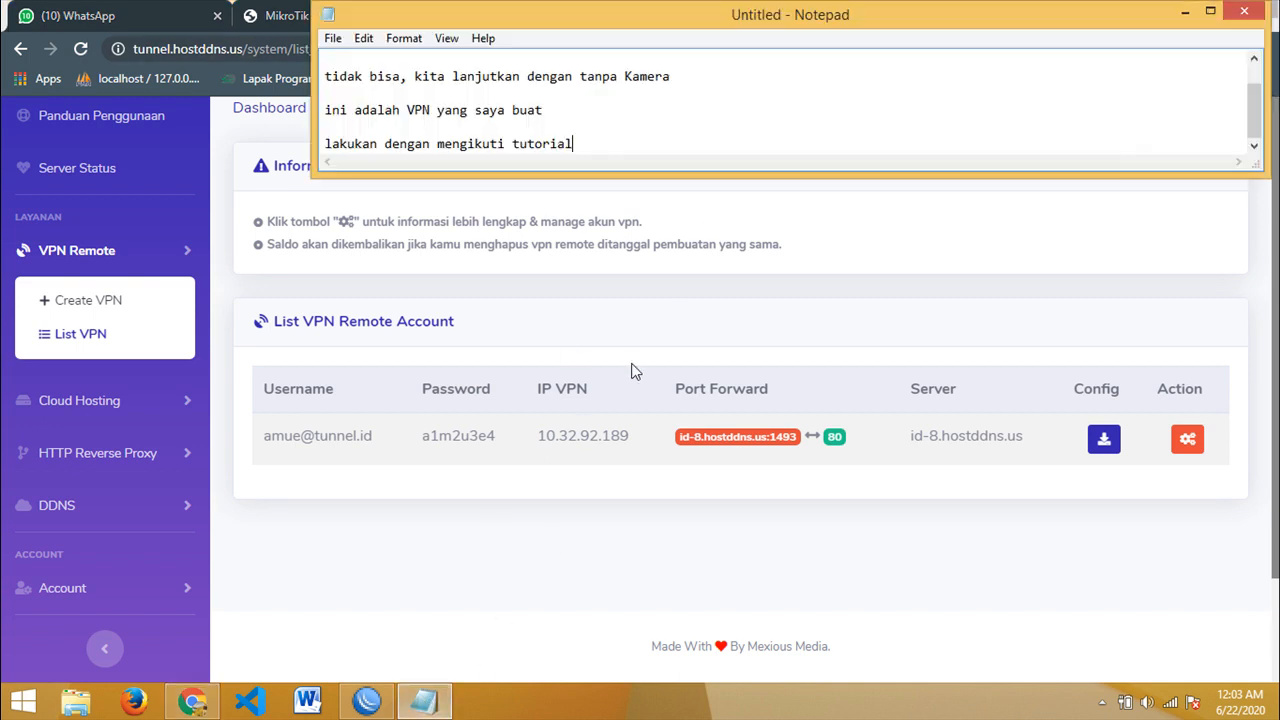
pyautogui.press('Return')
pyautogui.press('Return')
pyautogui.write('dis')
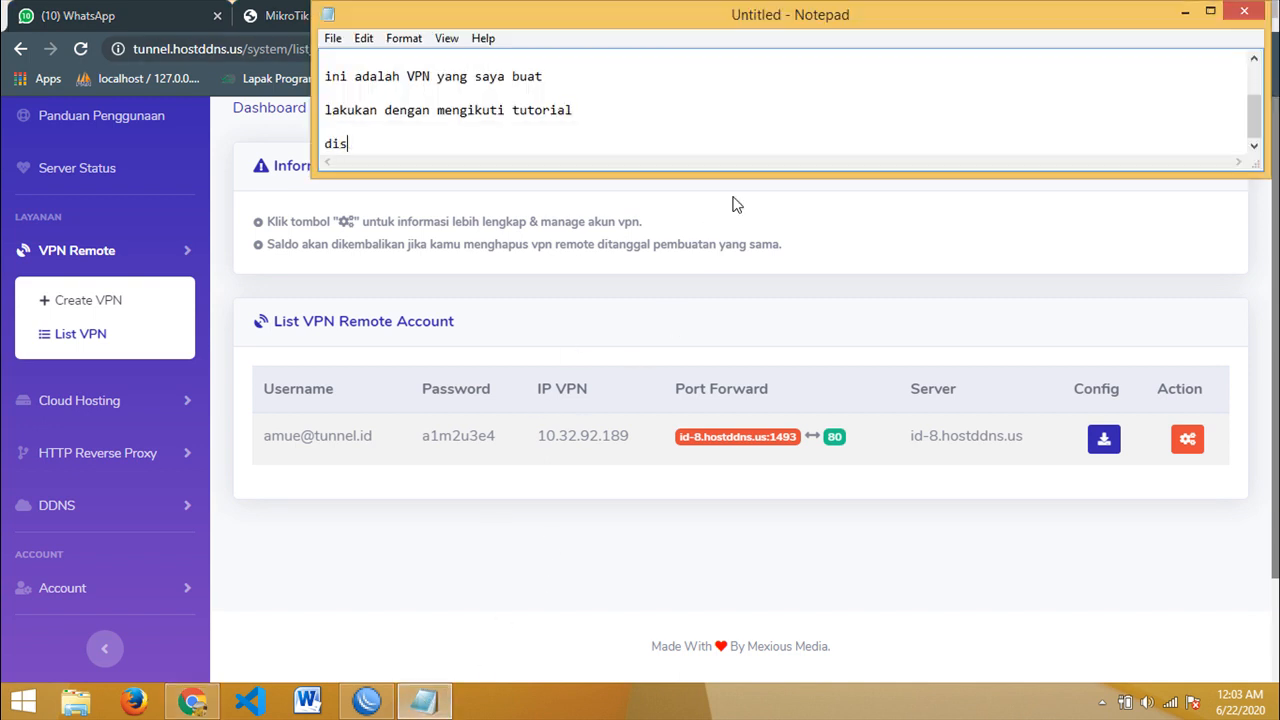
pyautogui.write('ini kita ambil wifi ser')
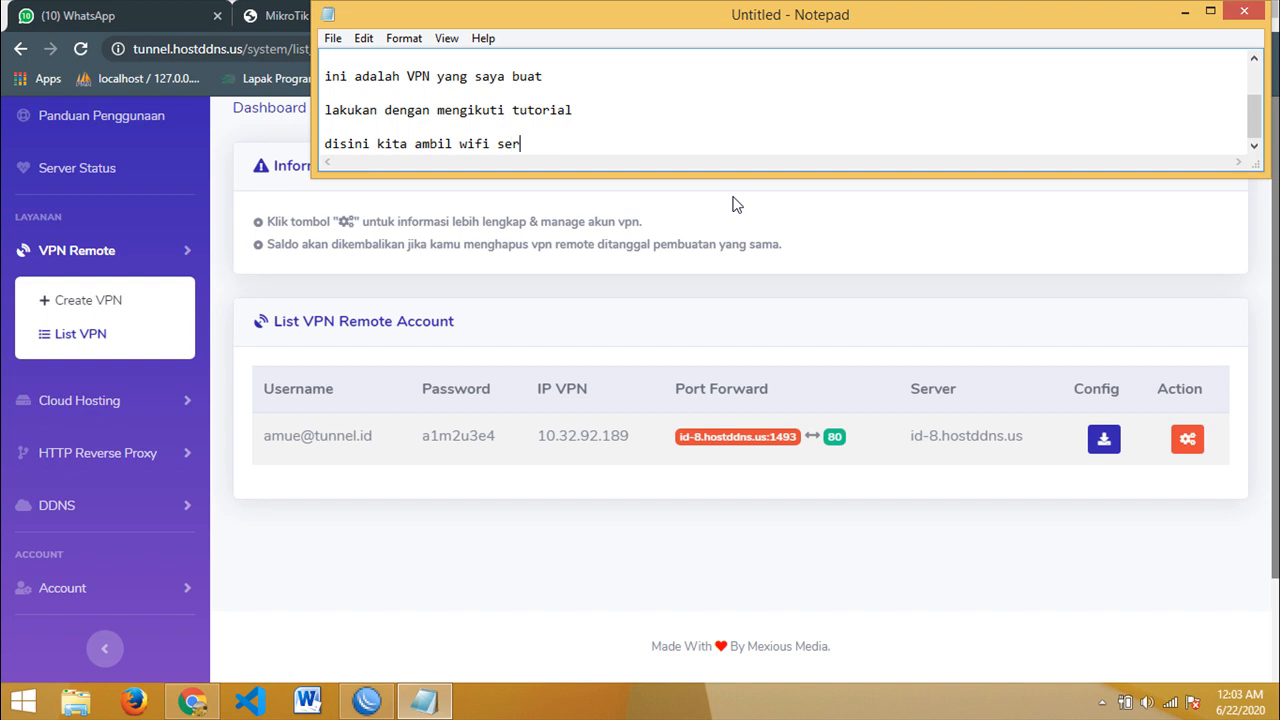
pyautogui.write('ernya')
pyautogui.press('BackSpace')
pyautogui.press('BackSpace')
pyautogui.press('BackSpace')
pyautogui.press('BackSpace')
pyautogui.write('rvernya kemudian')
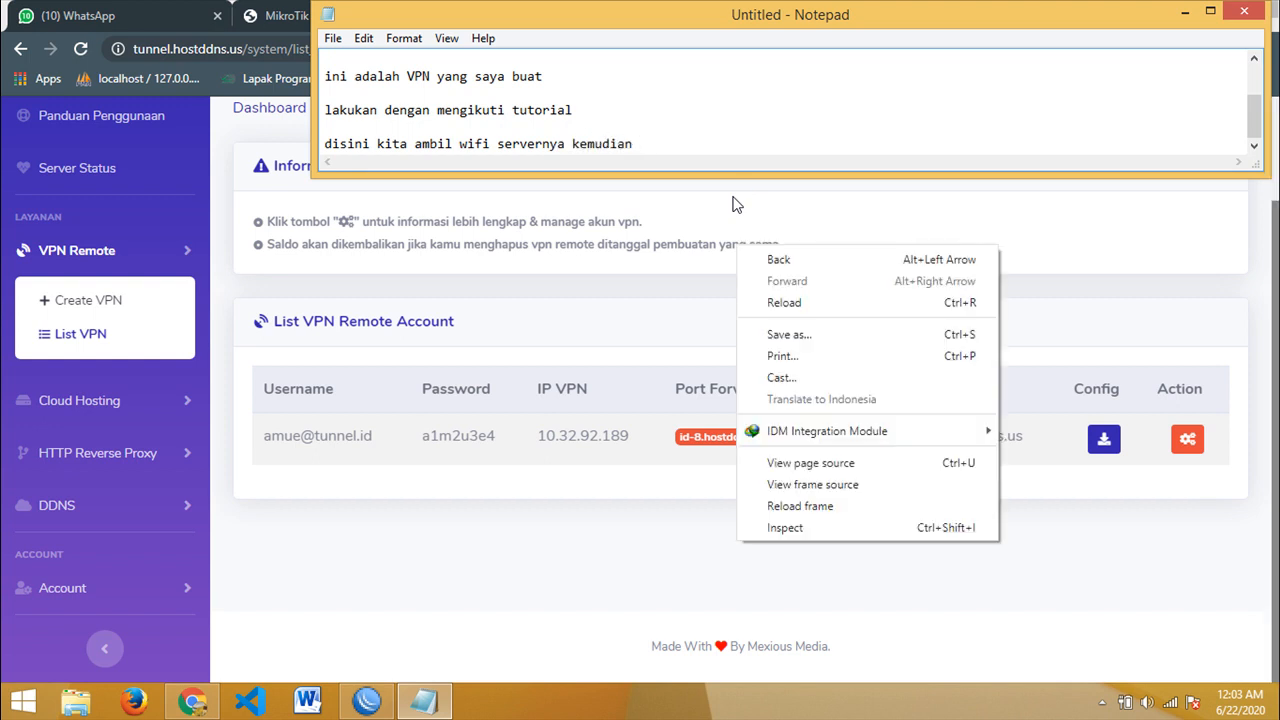
pyautogui.write(' pastekan deng')
pyautogui.press('BackSpace')
pyautogui.press('BackSpace')
pyautogui.press('BackSpace')
pyautogui.press('BackSpace')
pyautogui.write('tutorial')
# Copy server address id-8.hostddns.us from the List VPN page into the OVPN client's Connect To field
pyautogui.click(907, 313)
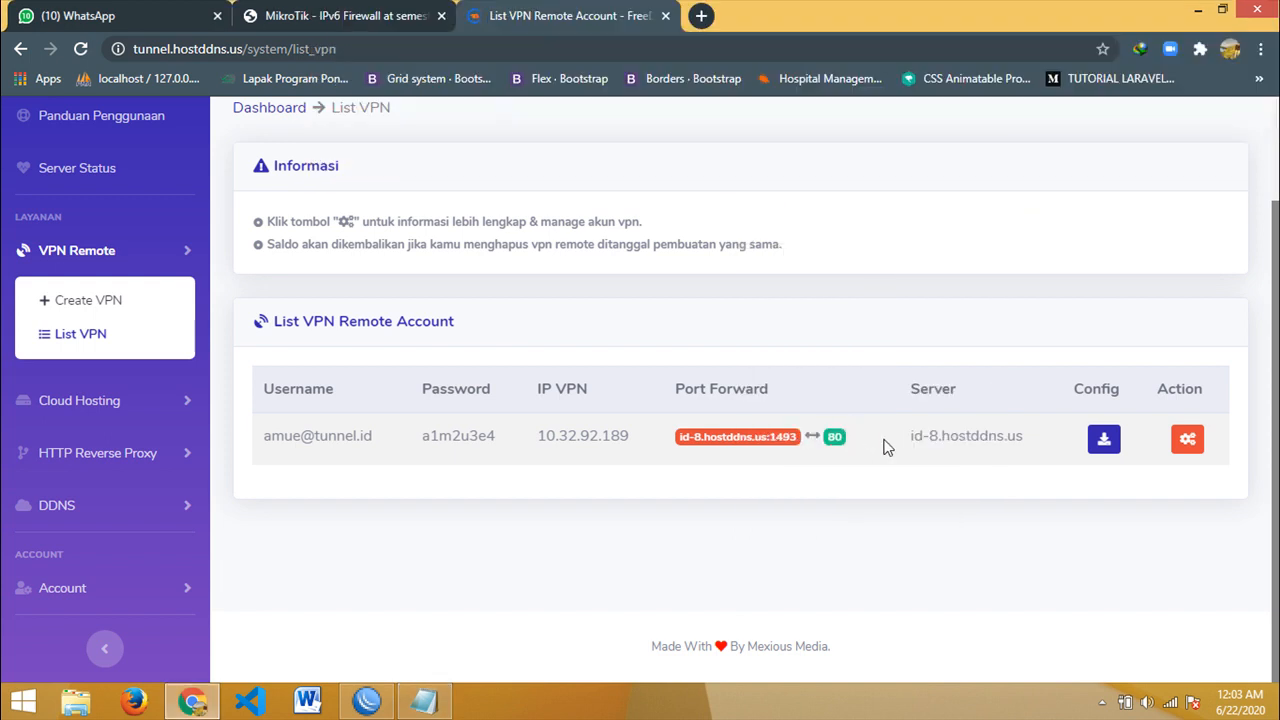
pyautogui.moveTo(966, 436); pyautogui.dragTo(1018, 428)
pyautogui.hotkey('ctrl', 'c')
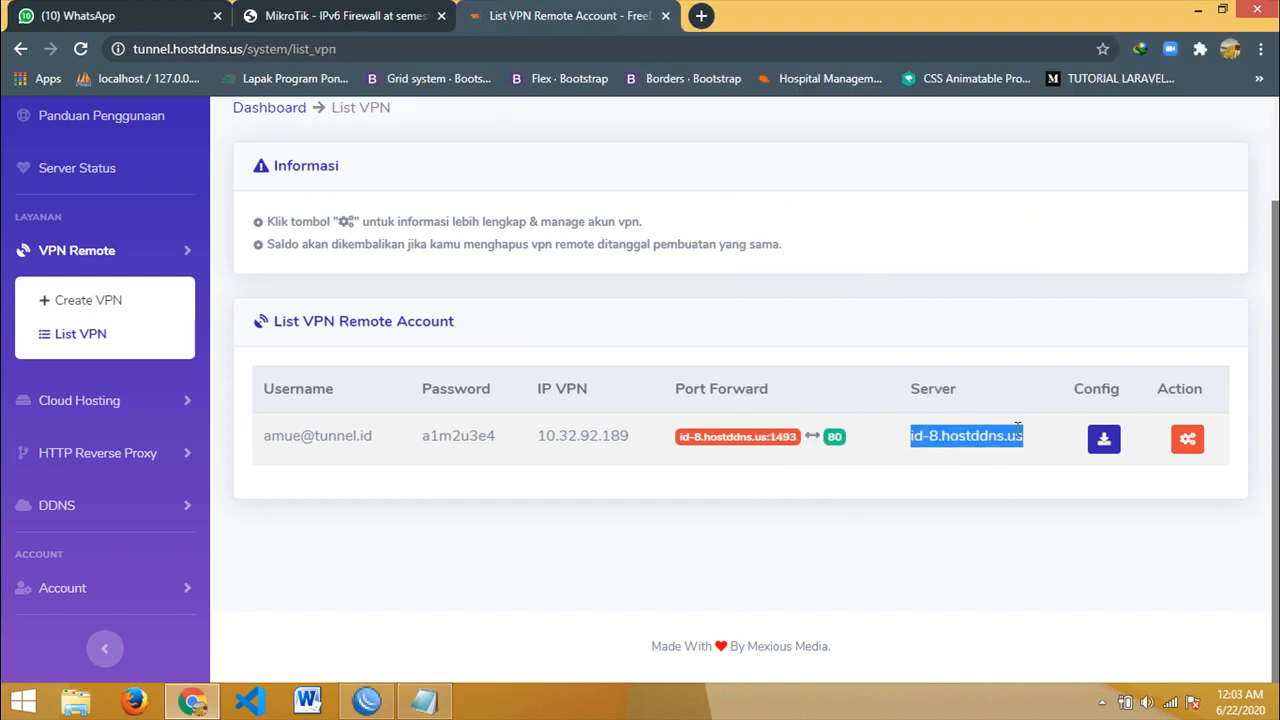
pyautogui.hotkey('alt', 'Tab')
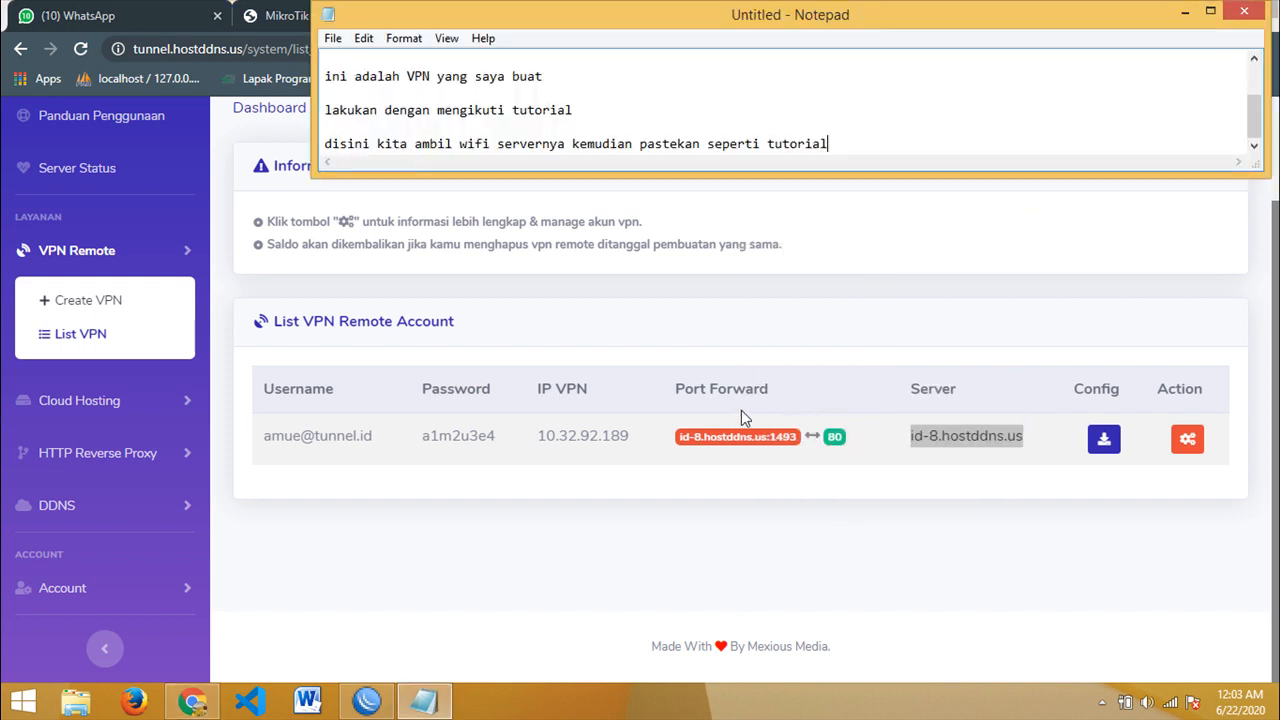
pyautogui.hotkey('alt', 'Tab')
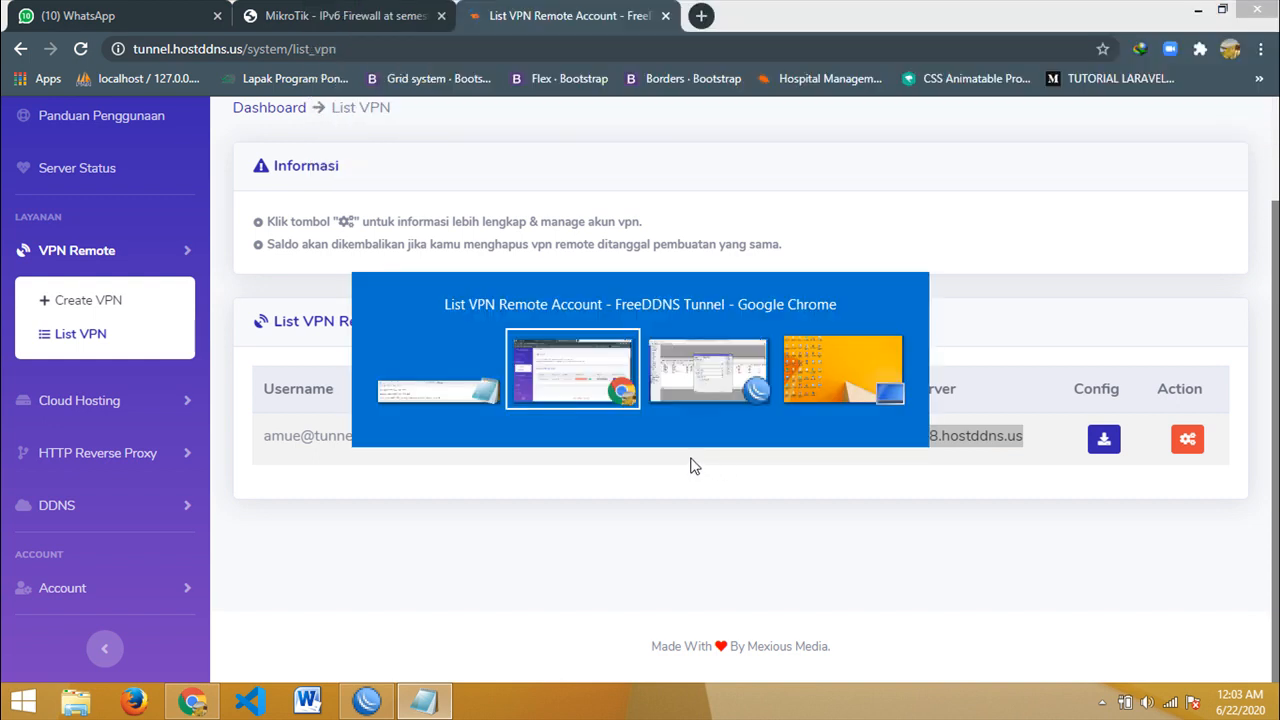
pyautogui.hotkey('alt', 'Tab')
pyautogui.hotkey('ctrl', 'v')
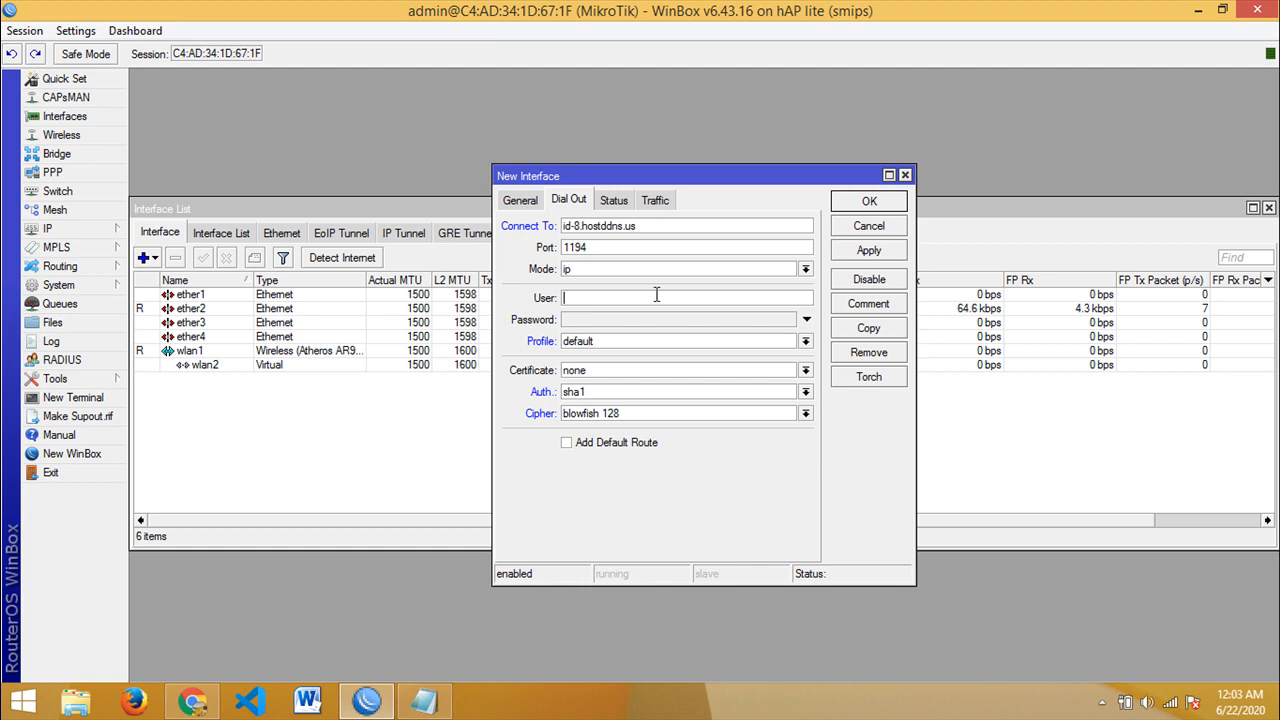
# Copy the VPN account username from FreeDDNS into the OVPN client's User field
pyautogui.hotkey('alt', 'Tab')
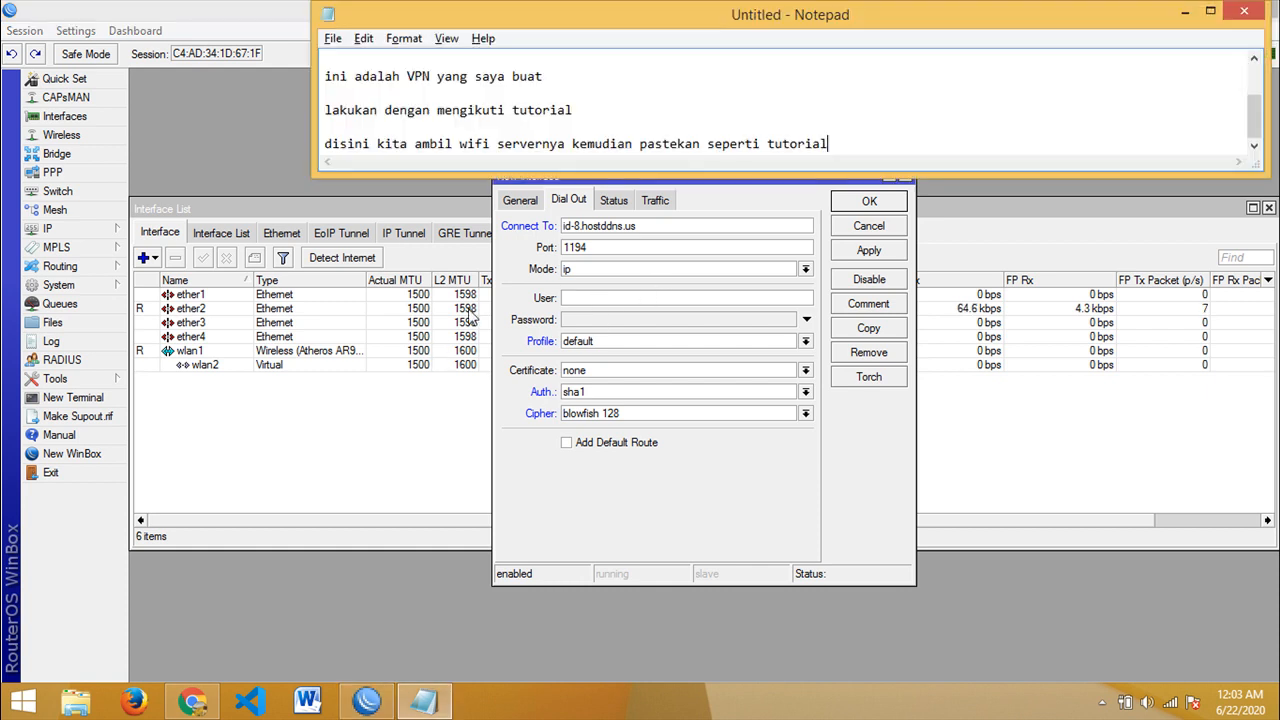
pyautogui.press('alt')
pyautogui.hotkey('alt', 'Tab')
pyautogui.hotkey('alt', 'Tab')
pyautogui.press('Tab')
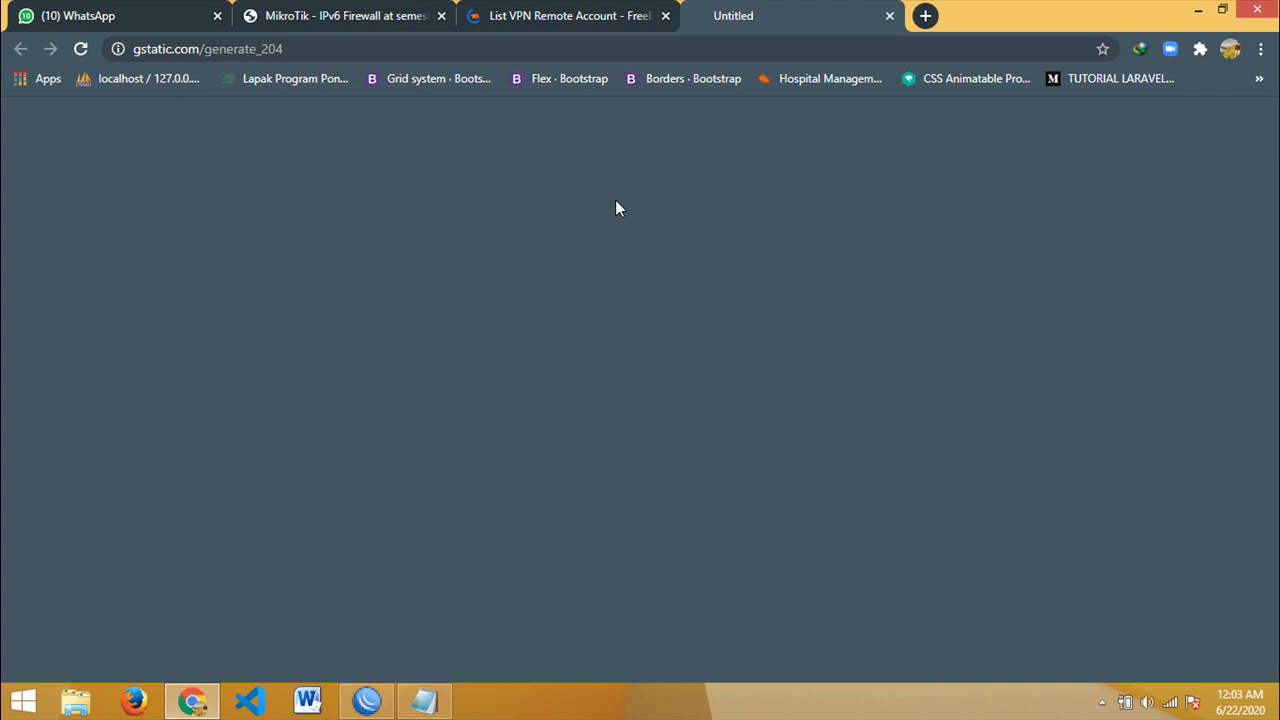
pyautogui.click(553, 17)
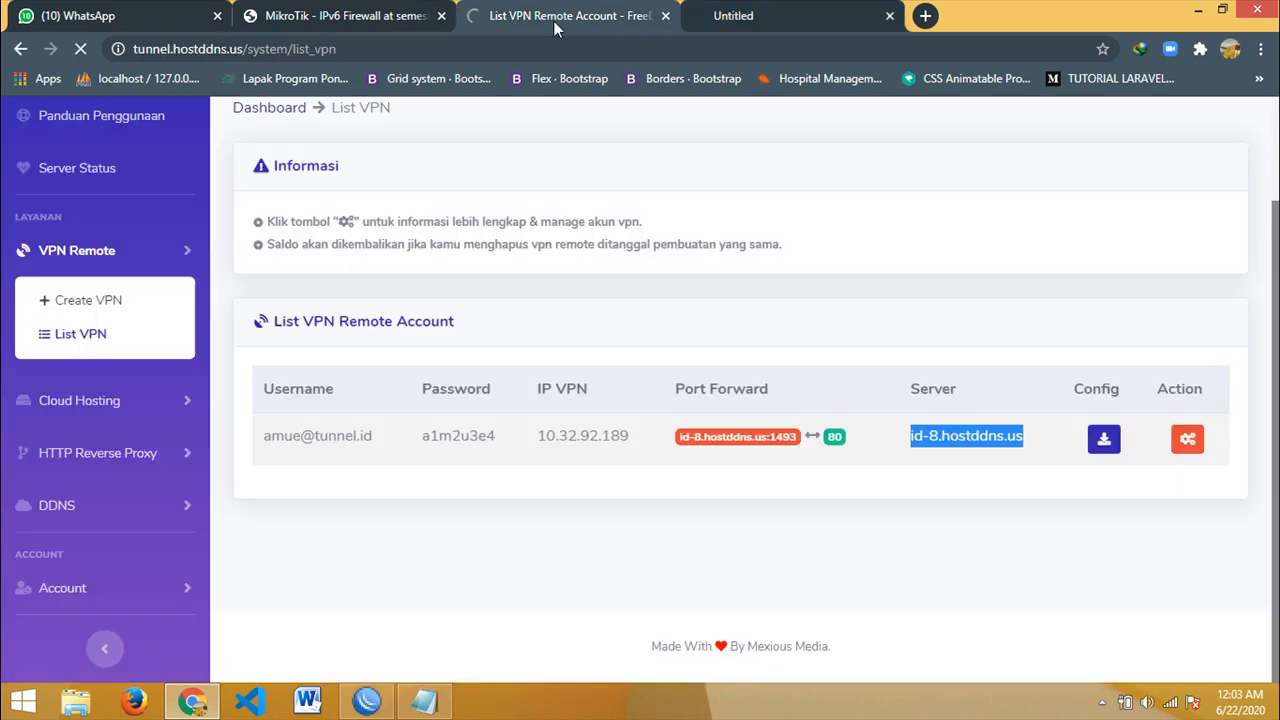
pyautogui.moveTo(378, 433); pyautogui.dragTo(262, 436)
pyautogui.hotkey('ctrl', 'c')
pyautogui.hotkey('alt', 'Tab')
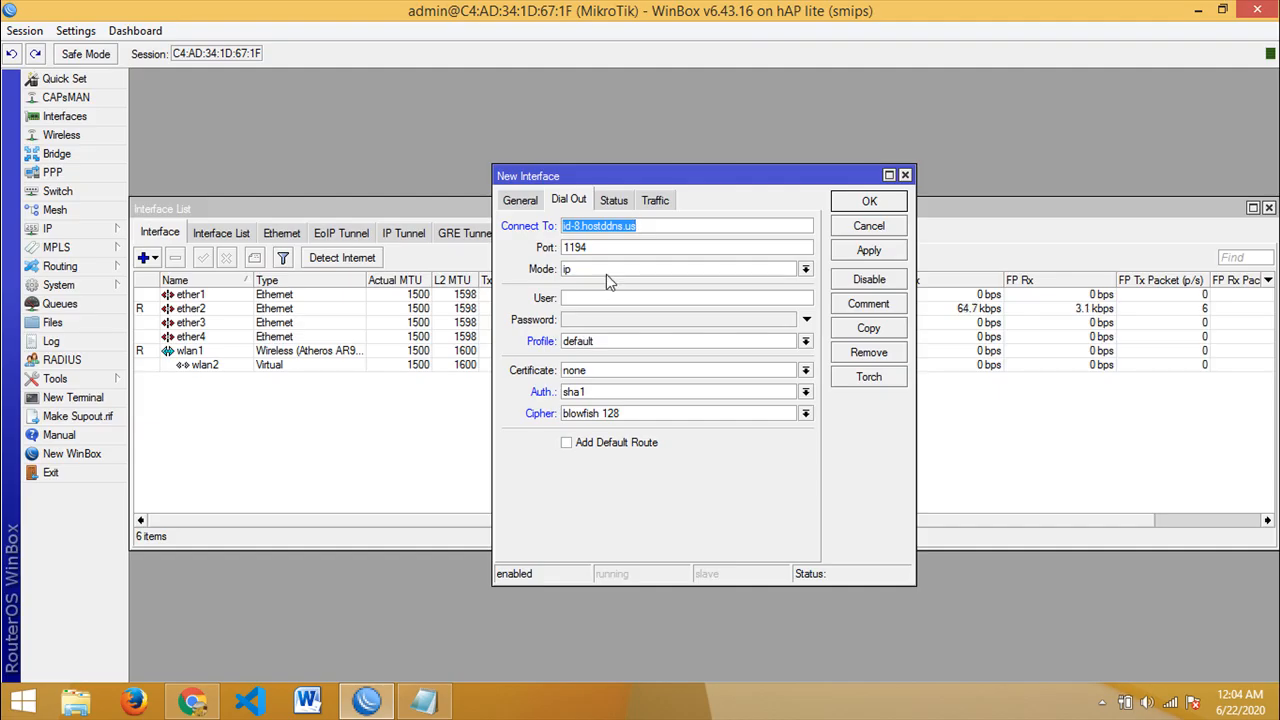
pyautogui.click(608, 297)
pyautogui.hotkey('ctrl', 'v')
# Copy the VPN account password from FreeDDNS into the OVPN client's Password field
pyautogui.hotkey('alt', 'Tab')
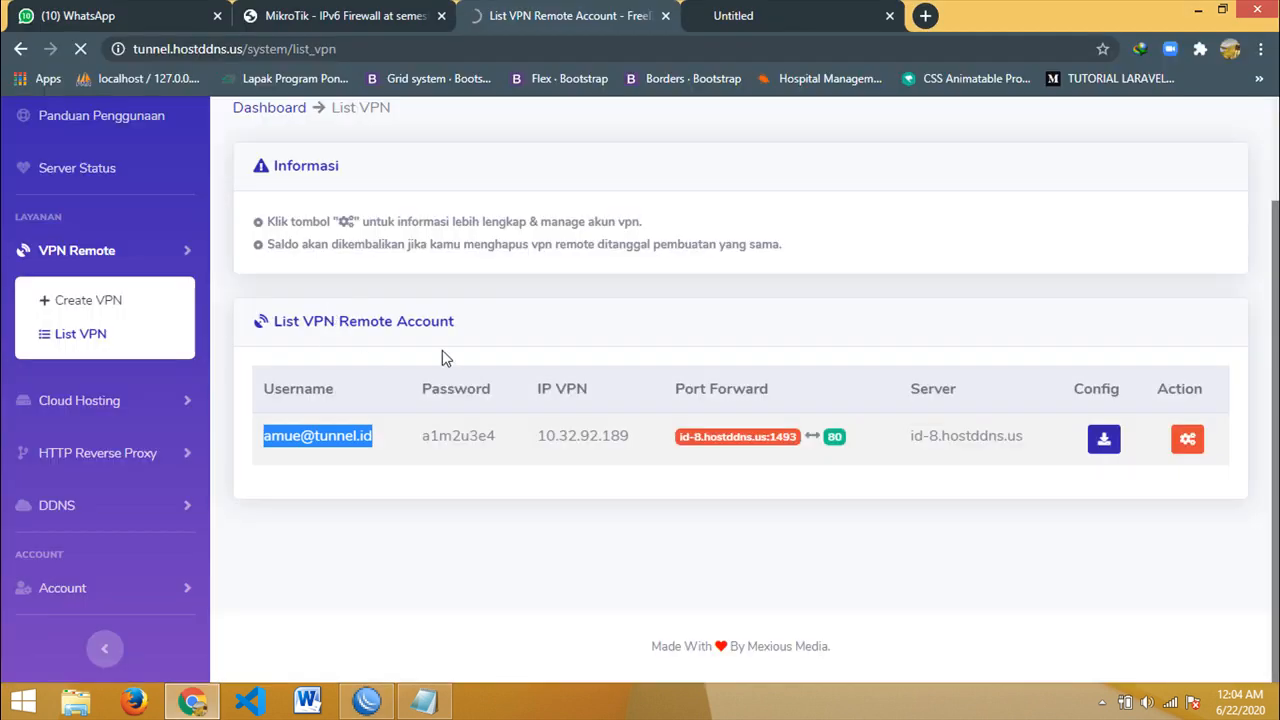
pyautogui.moveTo(503, 449); pyautogui.dragTo(446, 450)
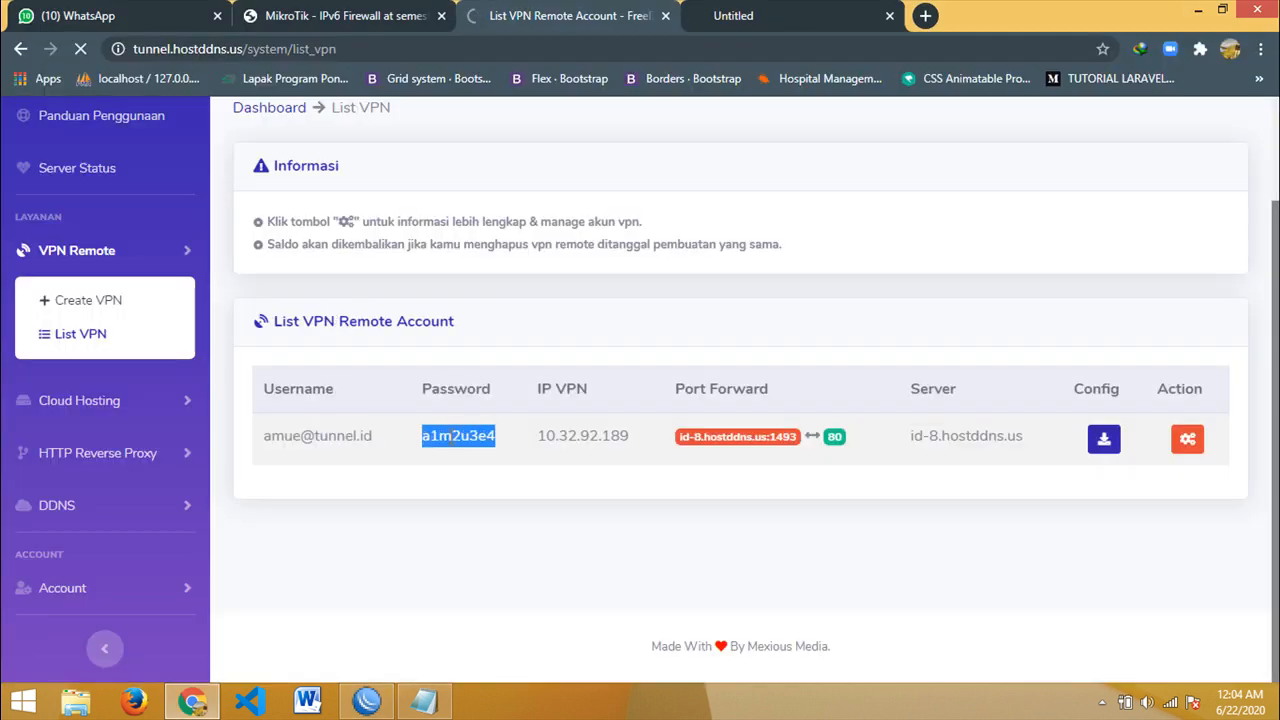
pyautogui.hotkey('ctrl', 'c')
pyautogui.hotkey('alt', 'Tab')
pyautogui.click(620, 318)
pyautogui.hotkey('ctrl', 'v')
# Confirm the interface name ovpn-out1, then apply and save the new OVPN client
pyautogui.click(519, 201)
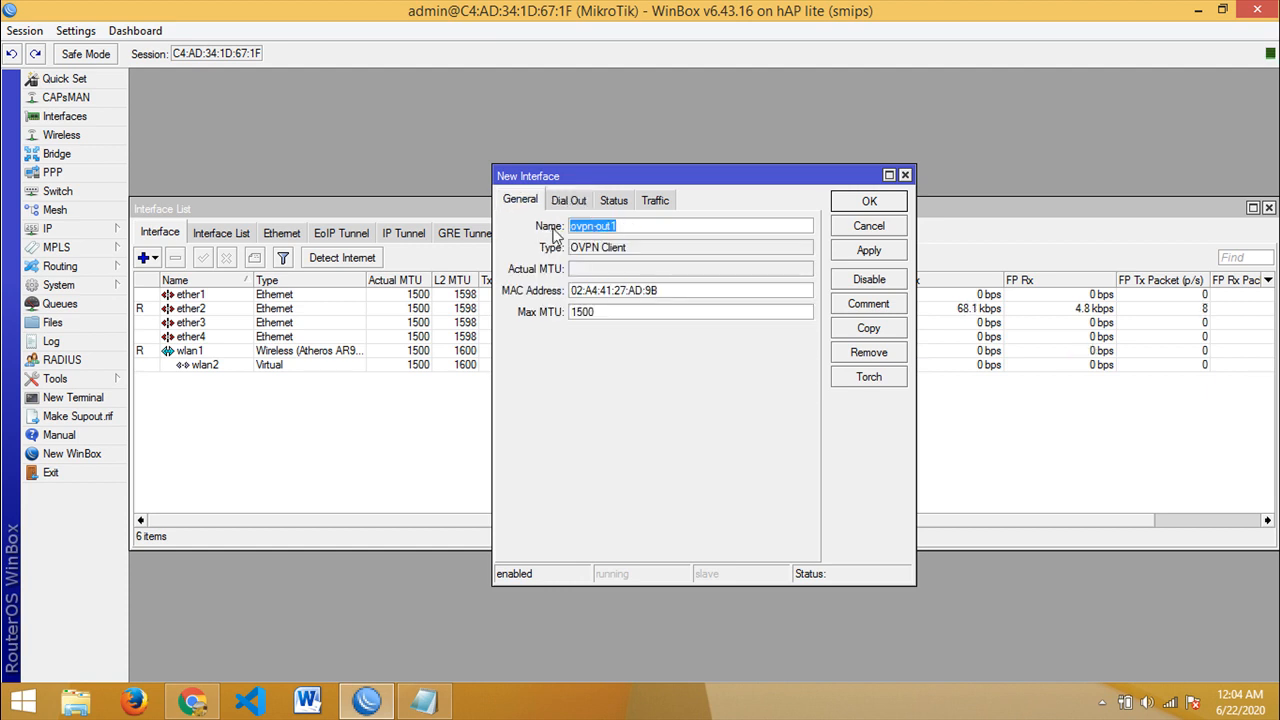
pyautogui.click(568, 201)
pyautogui.click(872, 252)
pyautogui.click(877, 210)
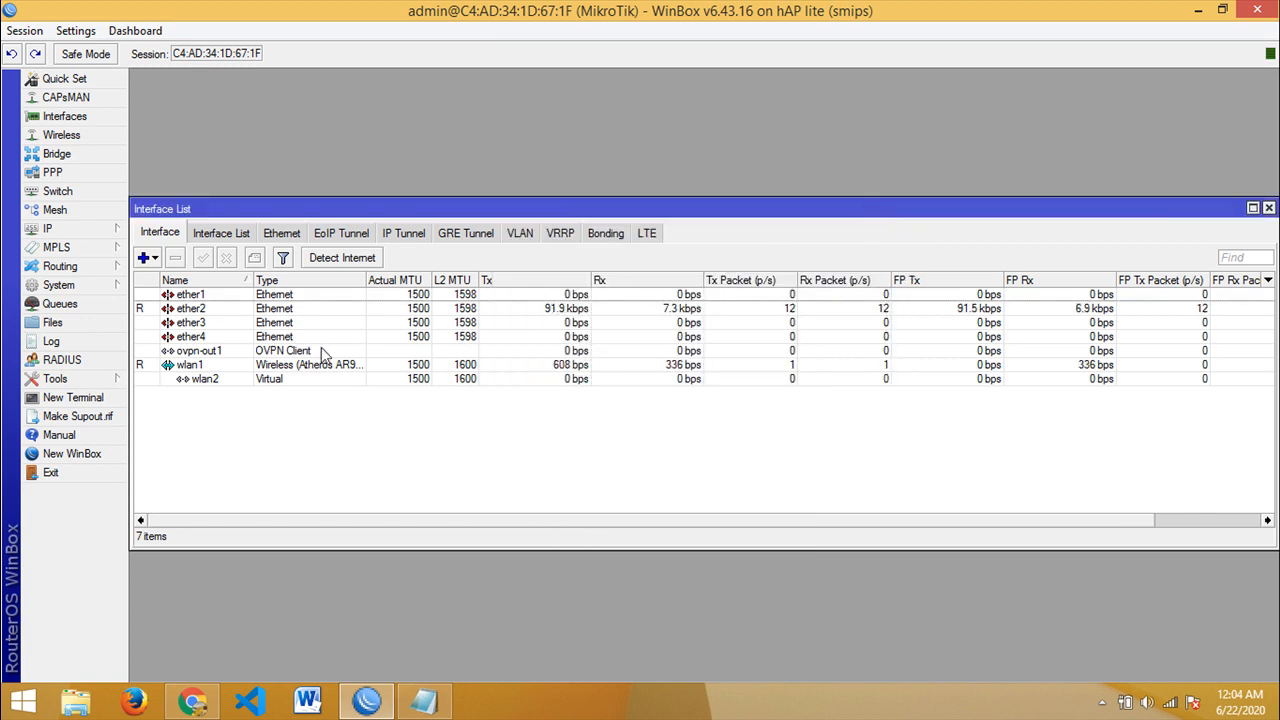
# Select ovpn-out1, glance at the wireless interface options, and close Wireless Tables
pyautogui.click(330, 352)
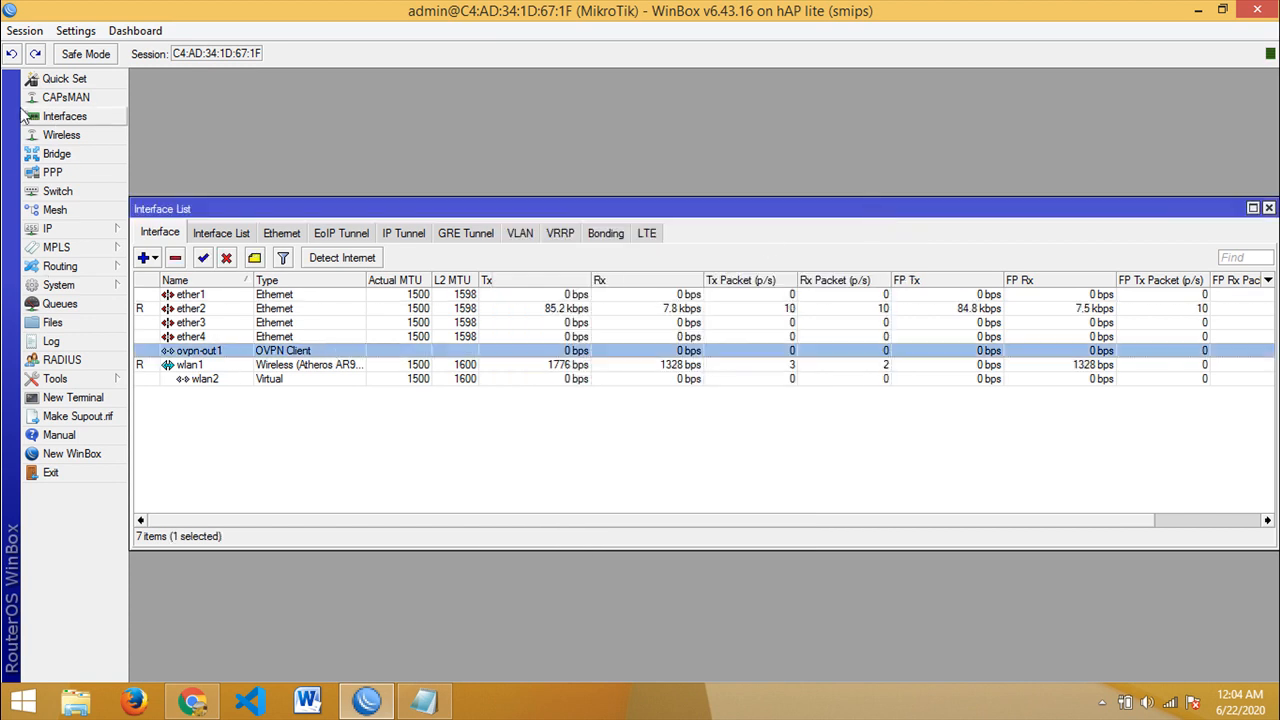
pyautogui.click(58, 134)
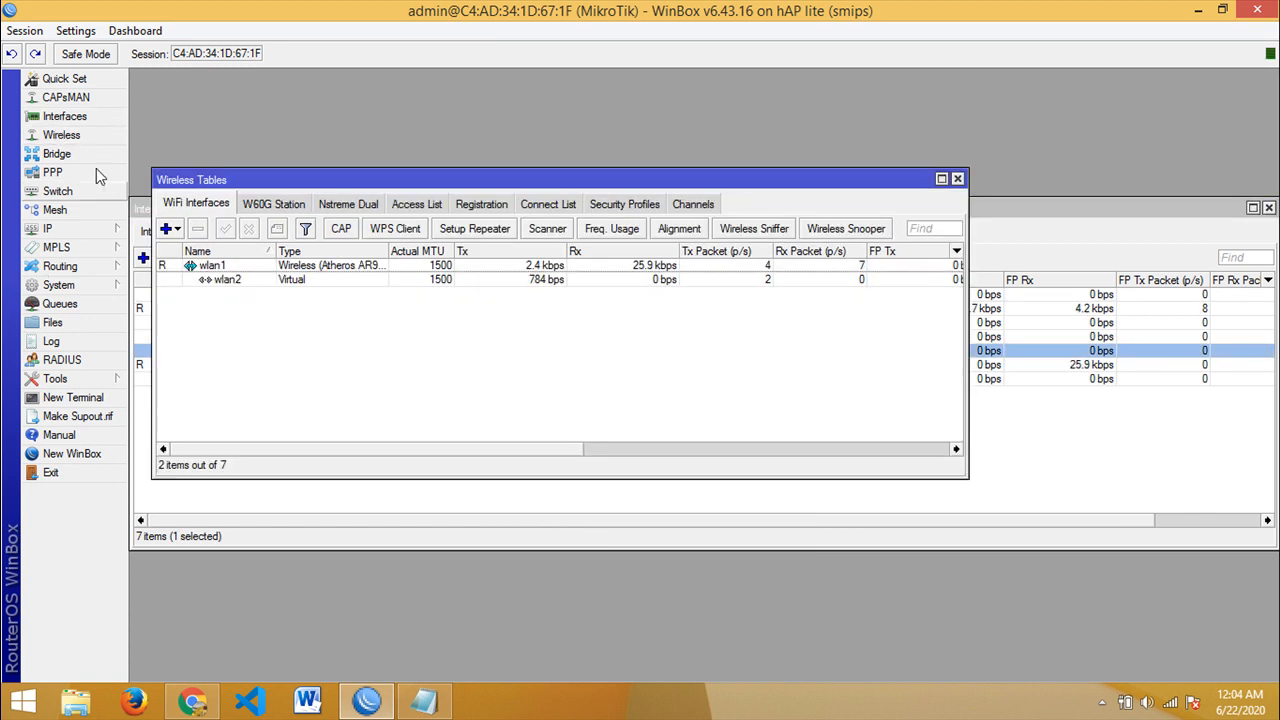
pyautogui.click(172, 236)
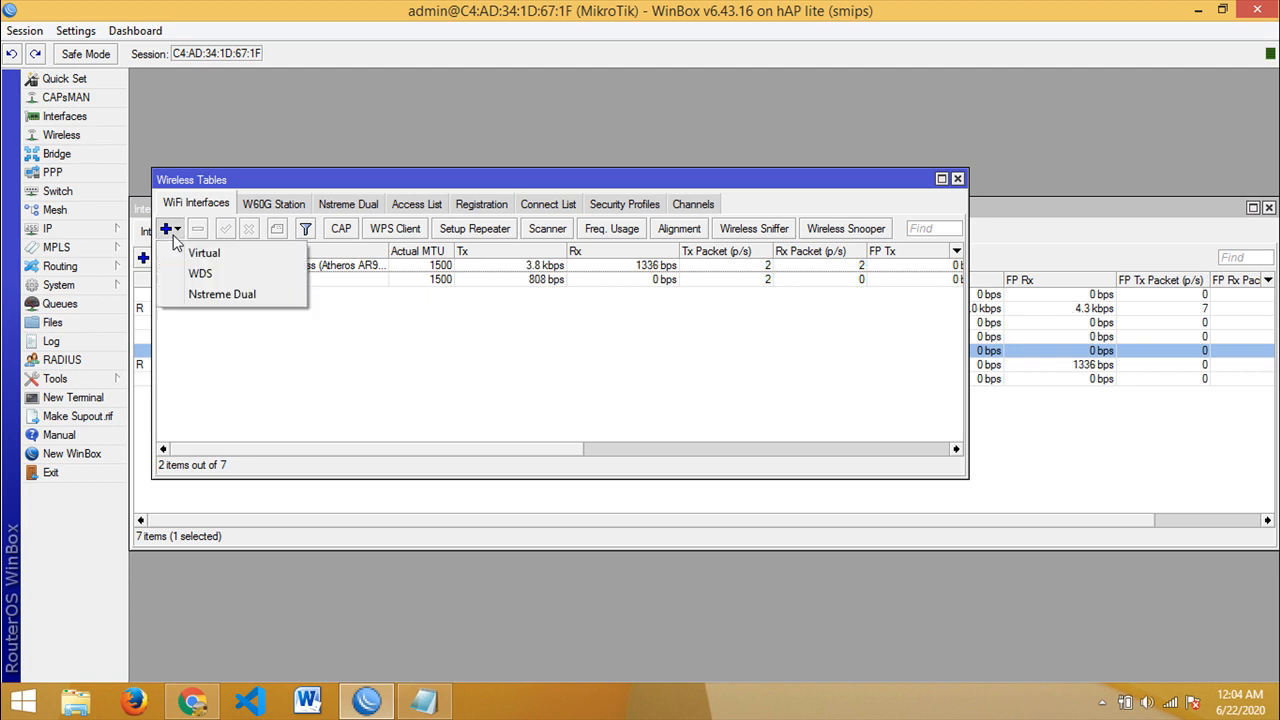
pyautogui.click(957, 179)
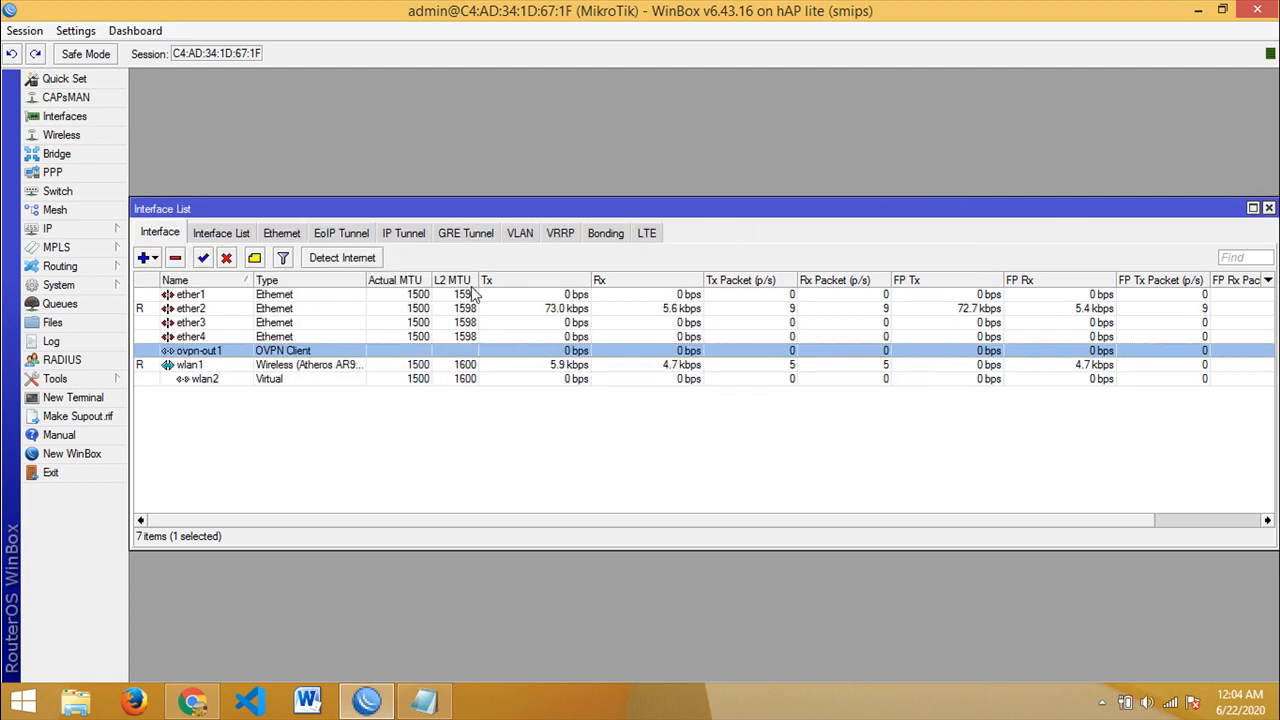
# In IP > Cloud, enable DDNS, force an update and apply it
pyautogui.click(76, 232)
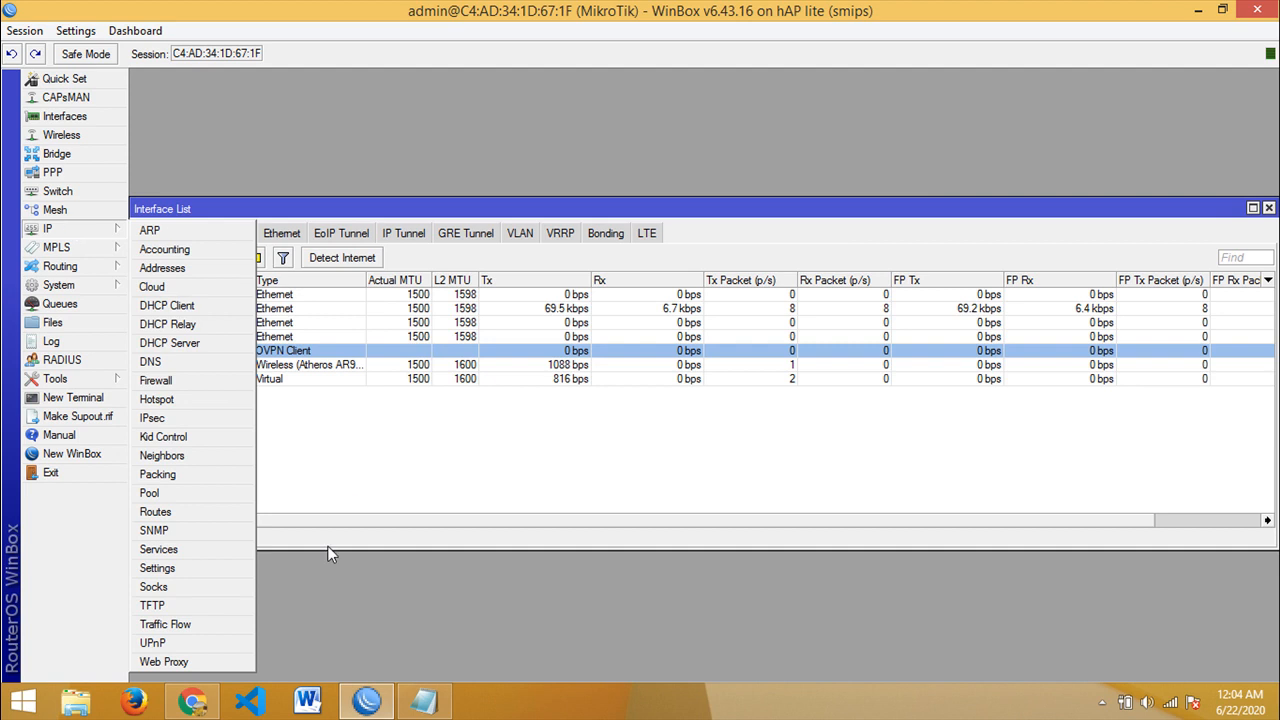
pyautogui.click(160, 287)
pyautogui.click(625, 328)
pyautogui.click(859, 405)
pyautogui.click(859, 379)
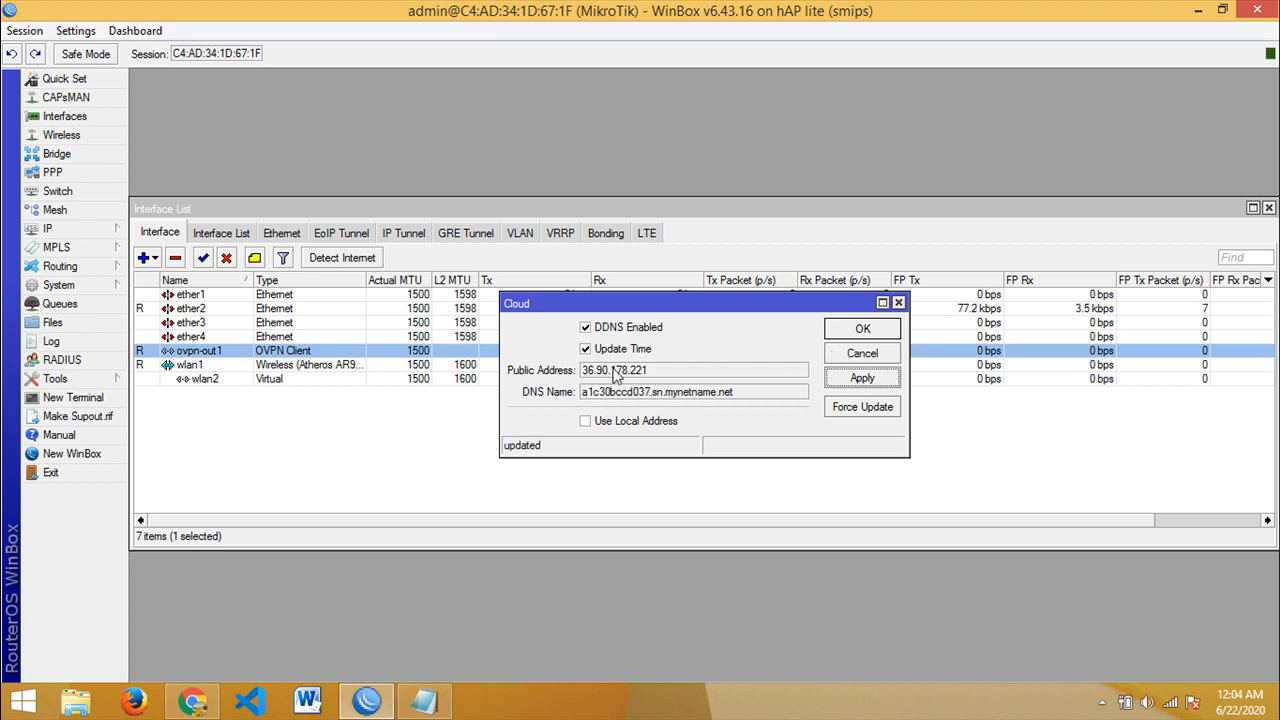
pyautogui.click(864, 352)
pyautogui.hotkey('alt', 'Tab')
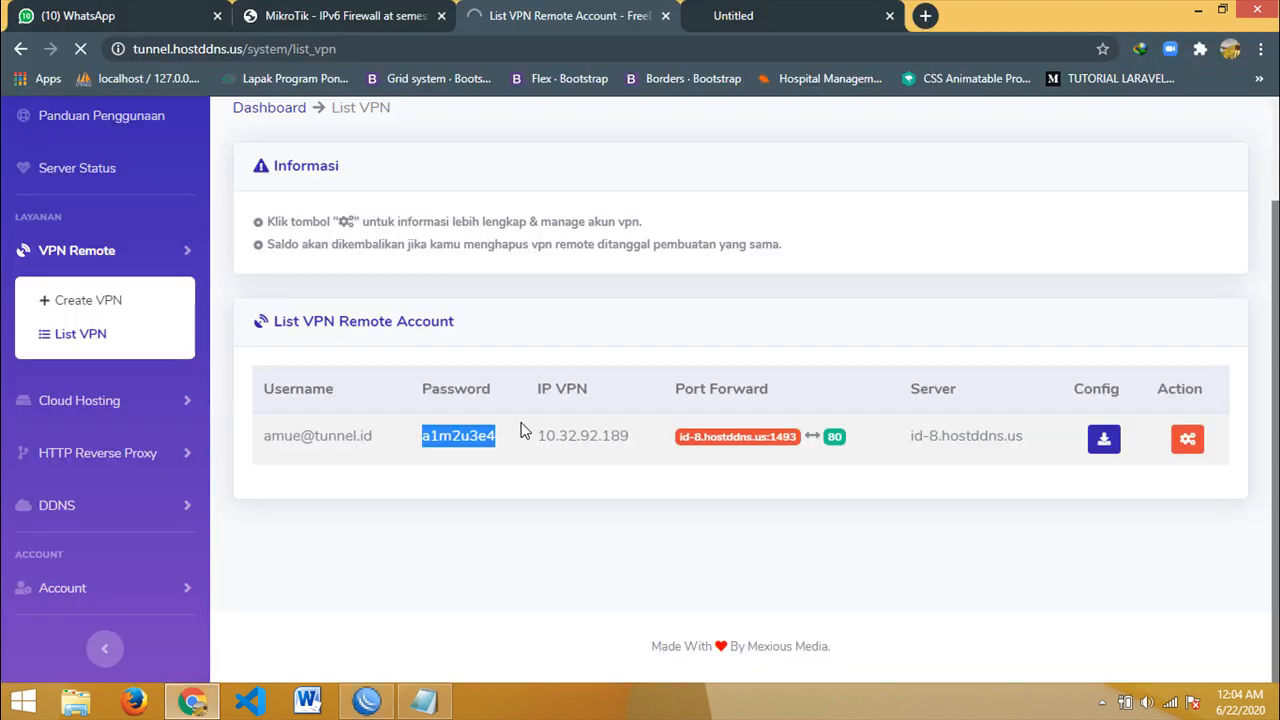
pyautogui.click(362, 703)
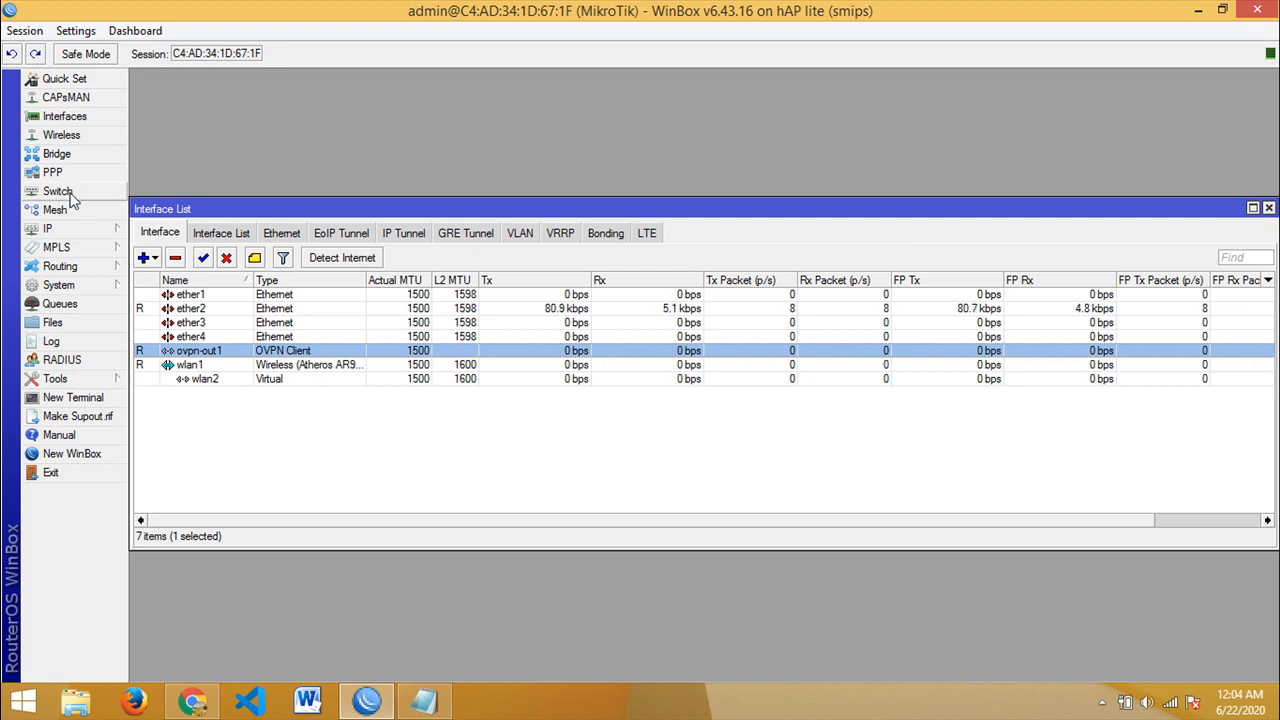
pyautogui.click(50, 228)
pyautogui.click(165, 286)
pyautogui.hotkey('alt', 'Tab')
pyautogui.hotkey('alt', 'Tab')
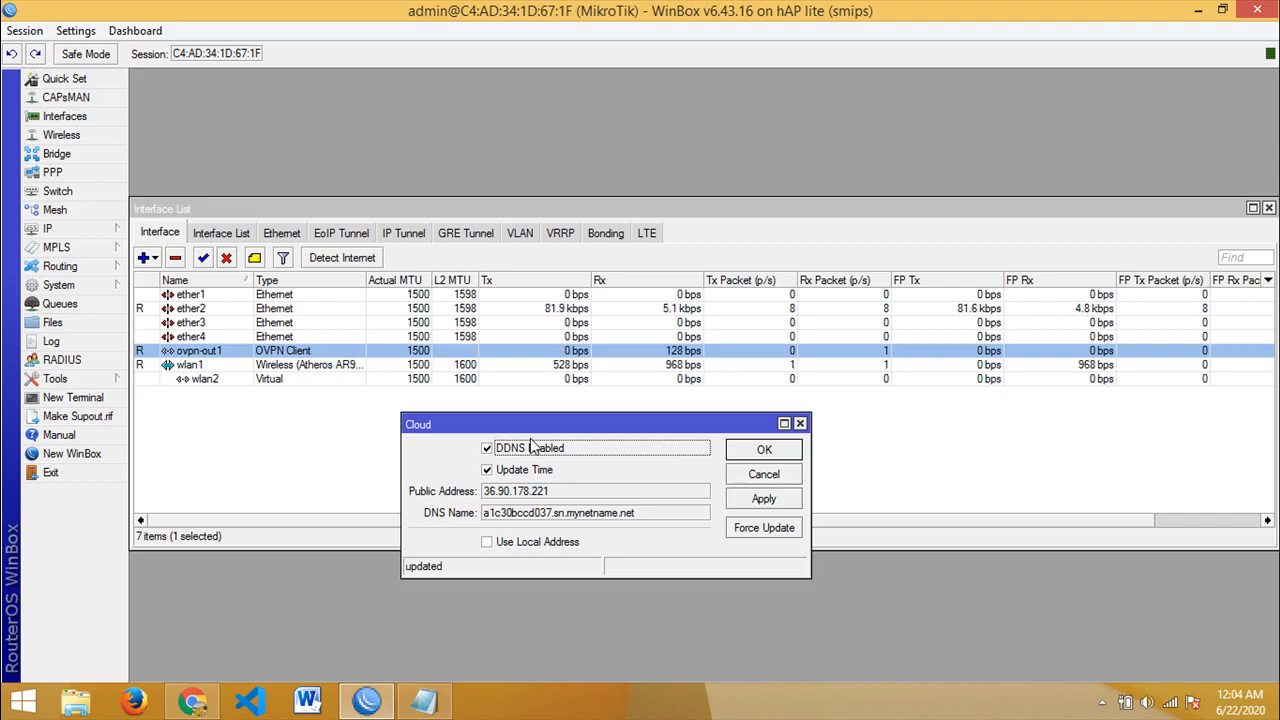
pyautogui.moveTo(548, 492); pyautogui.dragTo(460, 495)
pyautogui.hotkey('ctrl', 'c')
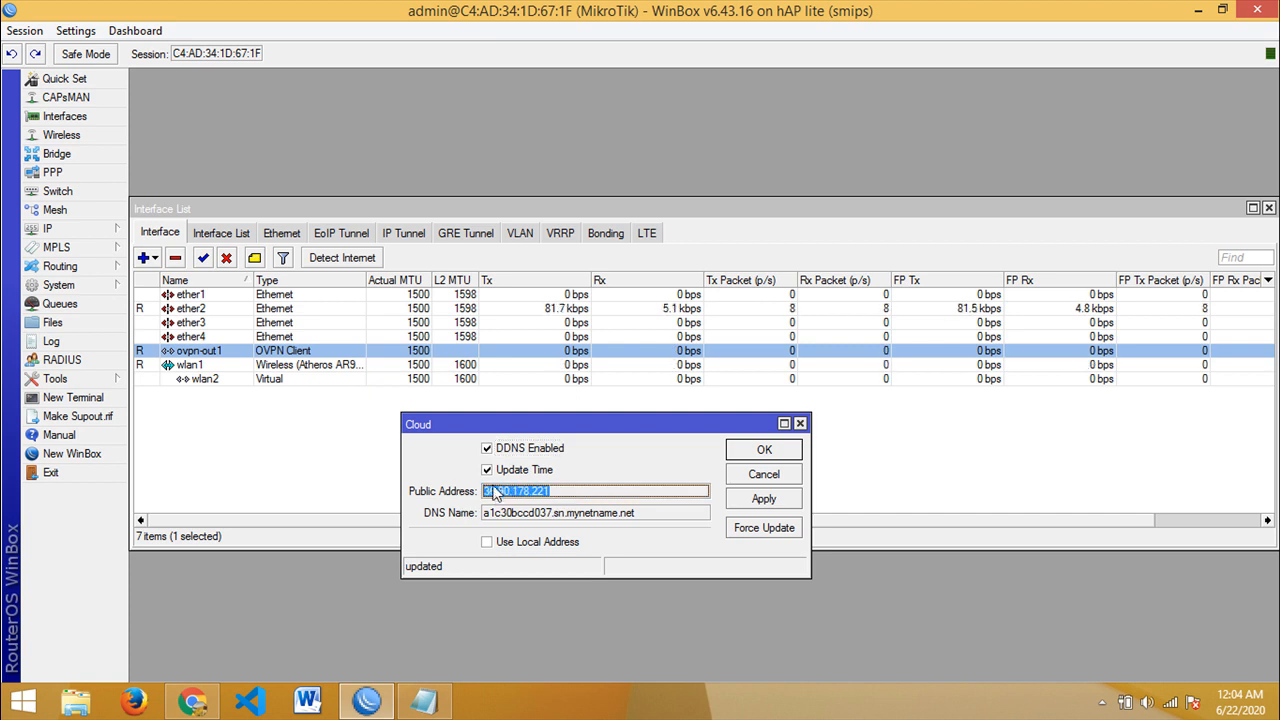
pyautogui.hotkey('alt', 'Tab')
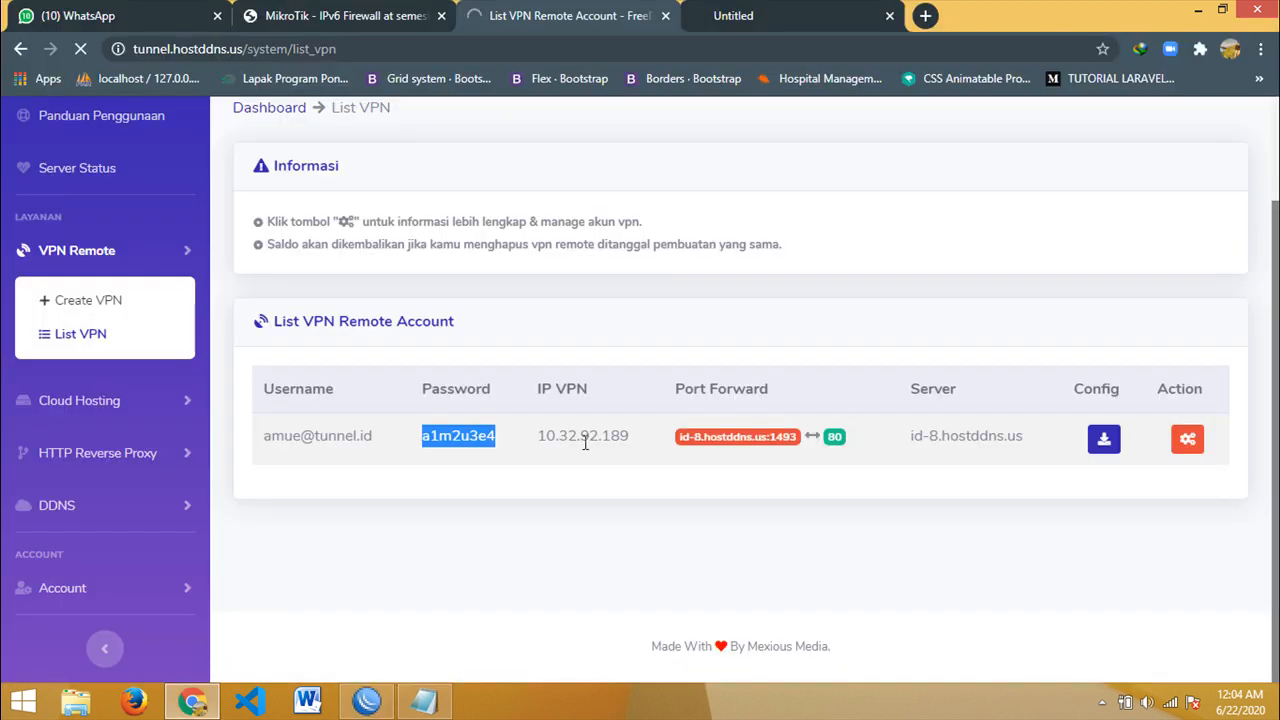
# Paste 36.90.178.221 on a new Notepad line, commented '// Ip Publik yang juga bisa kita'
pyautogui.doubleClick(586, 440)
pyautogui.click(716, 50)
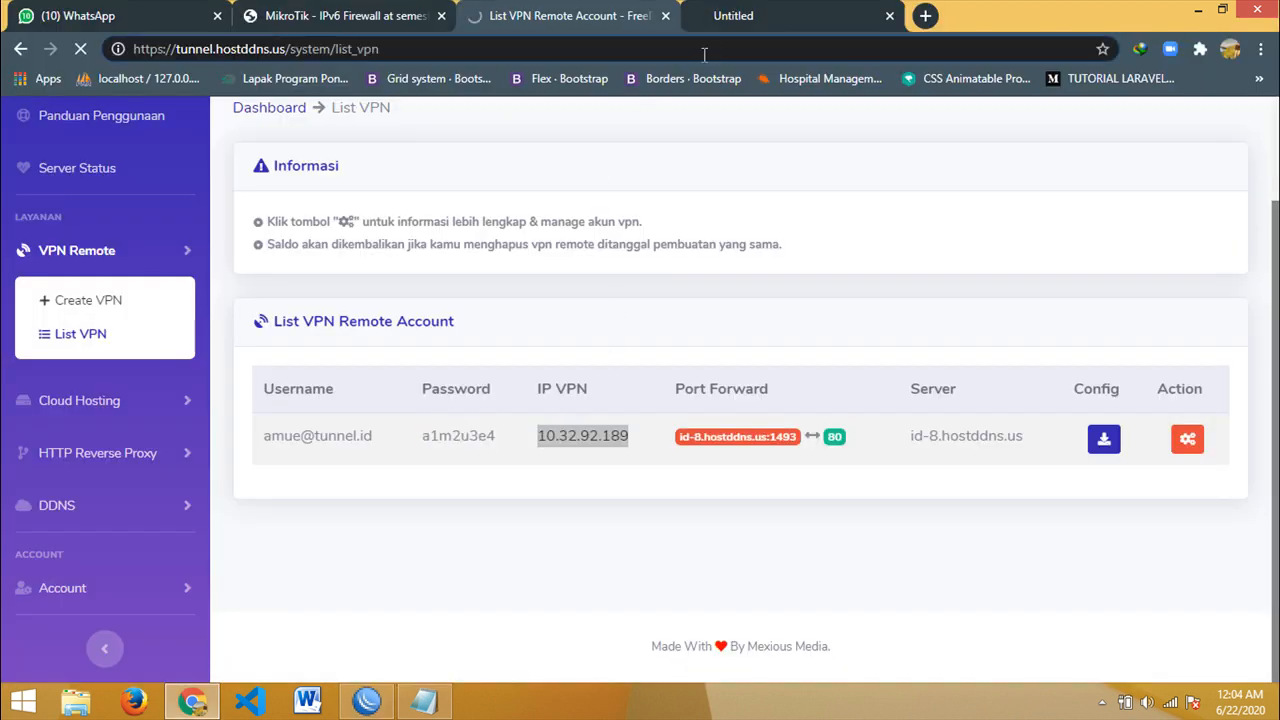
pyautogui.hotkey('alt', 'Tab')
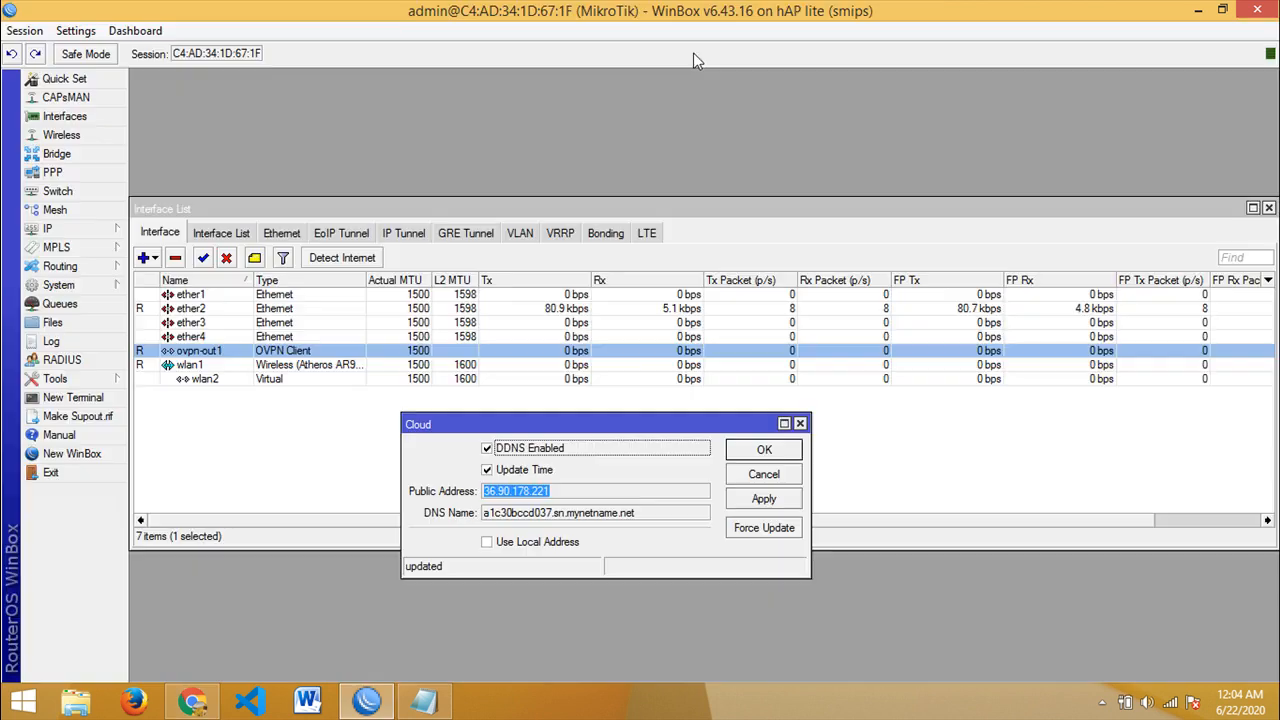
pyautogui.hotkey('alt', 'Tab')
pyautogui.hotkey('alt', 'Tab')
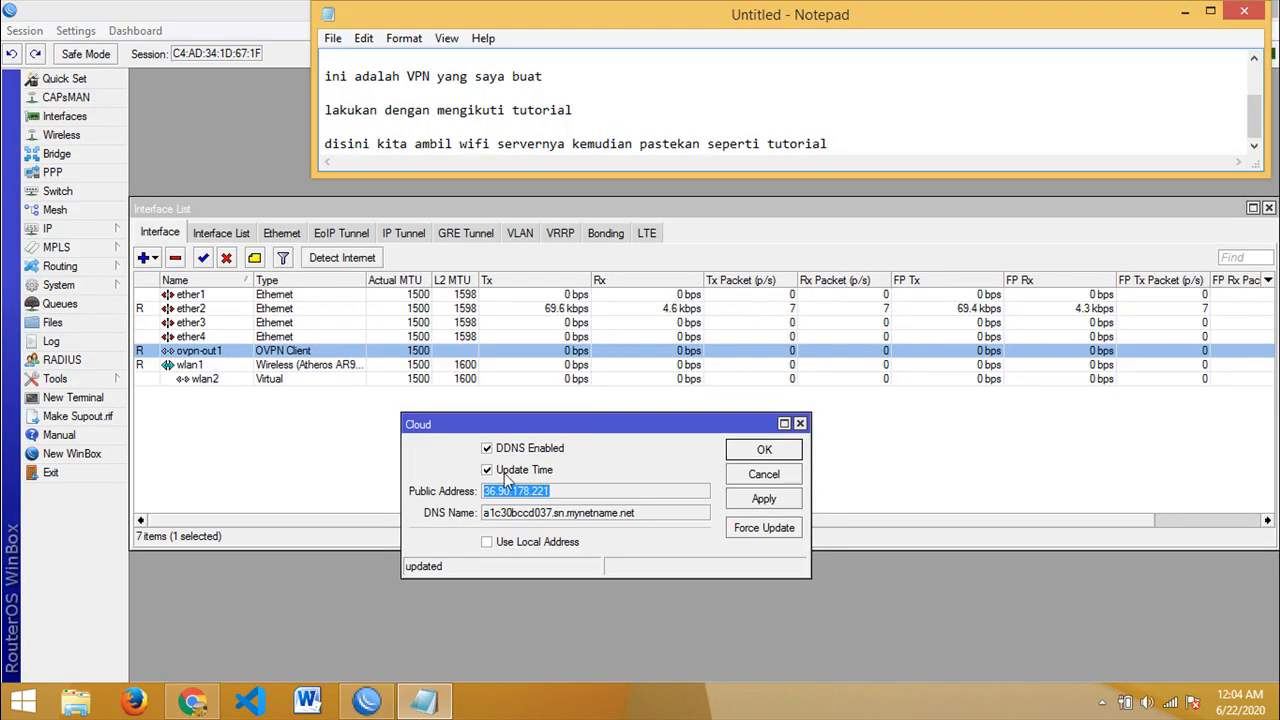
pyautogui.hotkey('alt', 'Tab')
pyautogui.hotkey('alt', 'Tab')
pyautogui.hotkey('alt', 'Tab')
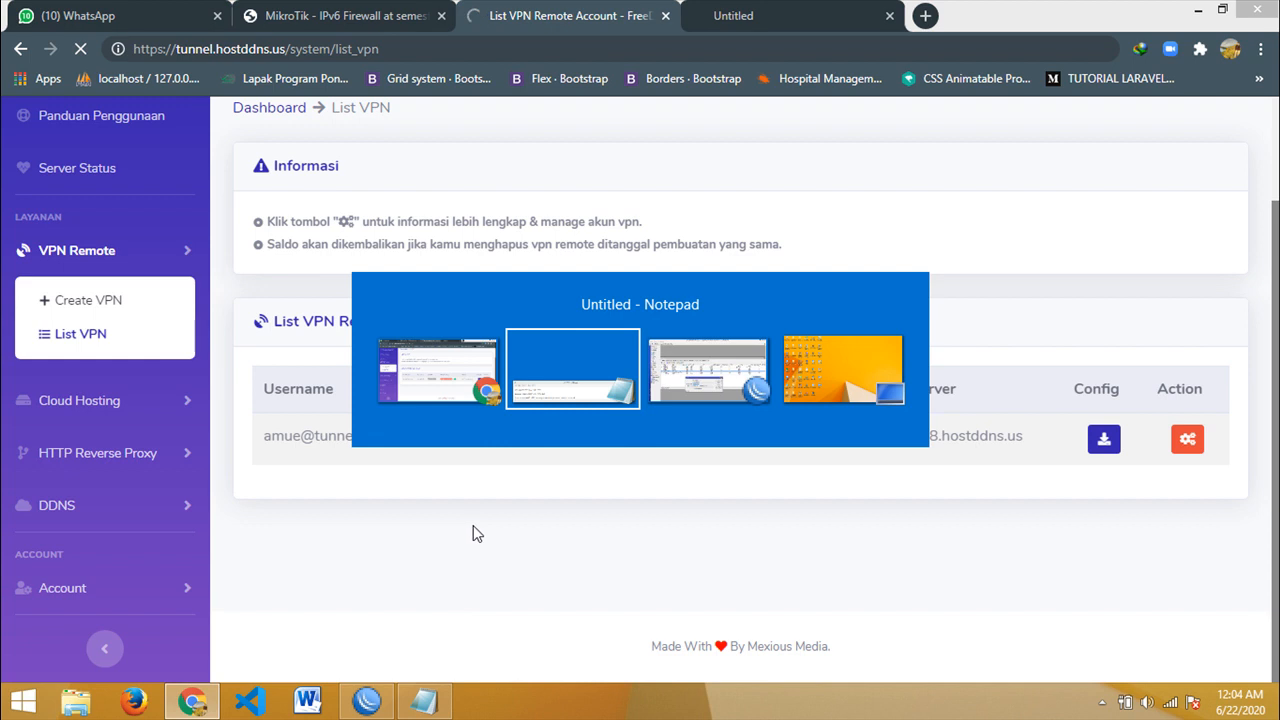
pyautogui.press('Return')
pyautogui.press('Return')
pyautogui.hotkey('ctrl', 'v')
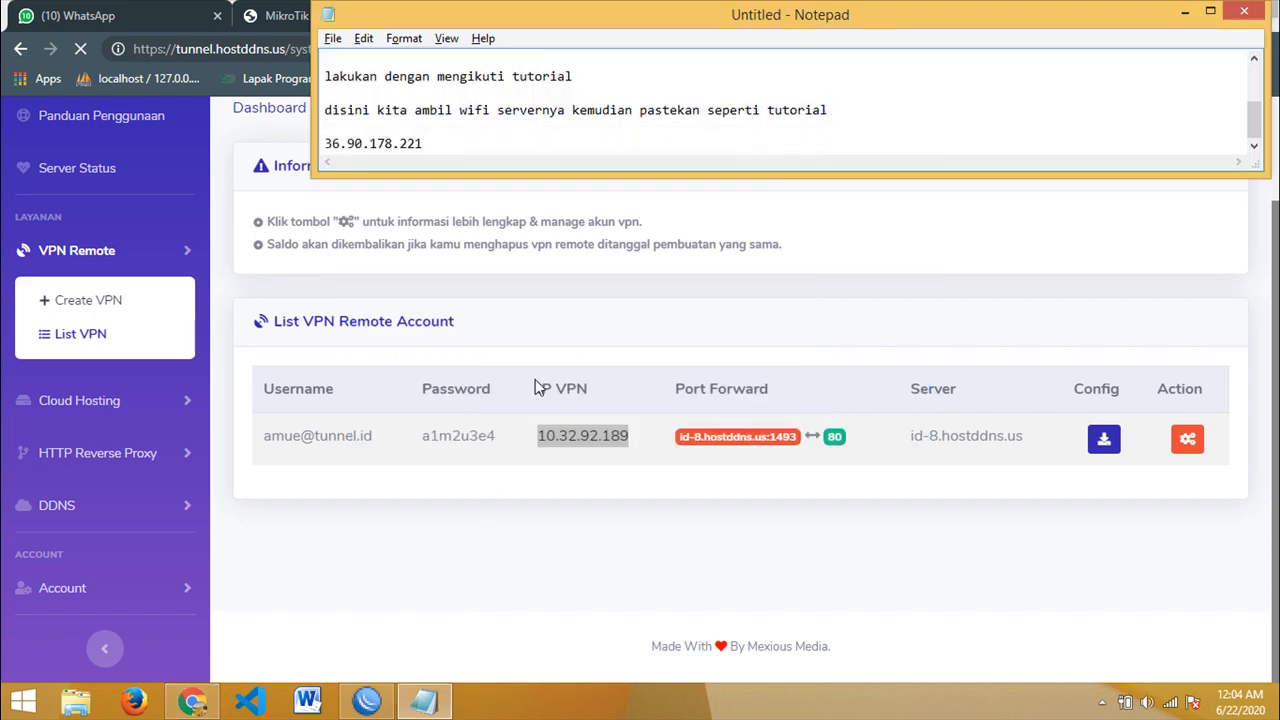
pyautogui.moveTo(424, 143); pyautogui.dragTo(317, 143)
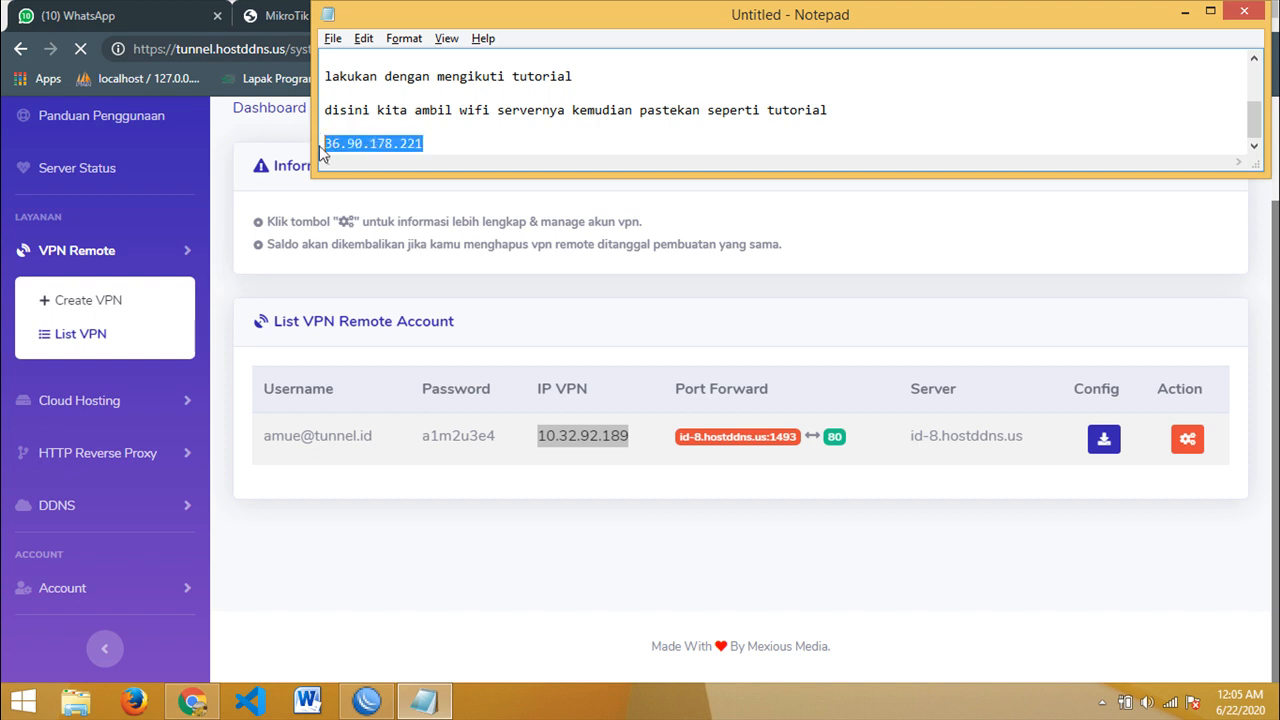
pyautogui.click(489, 137)
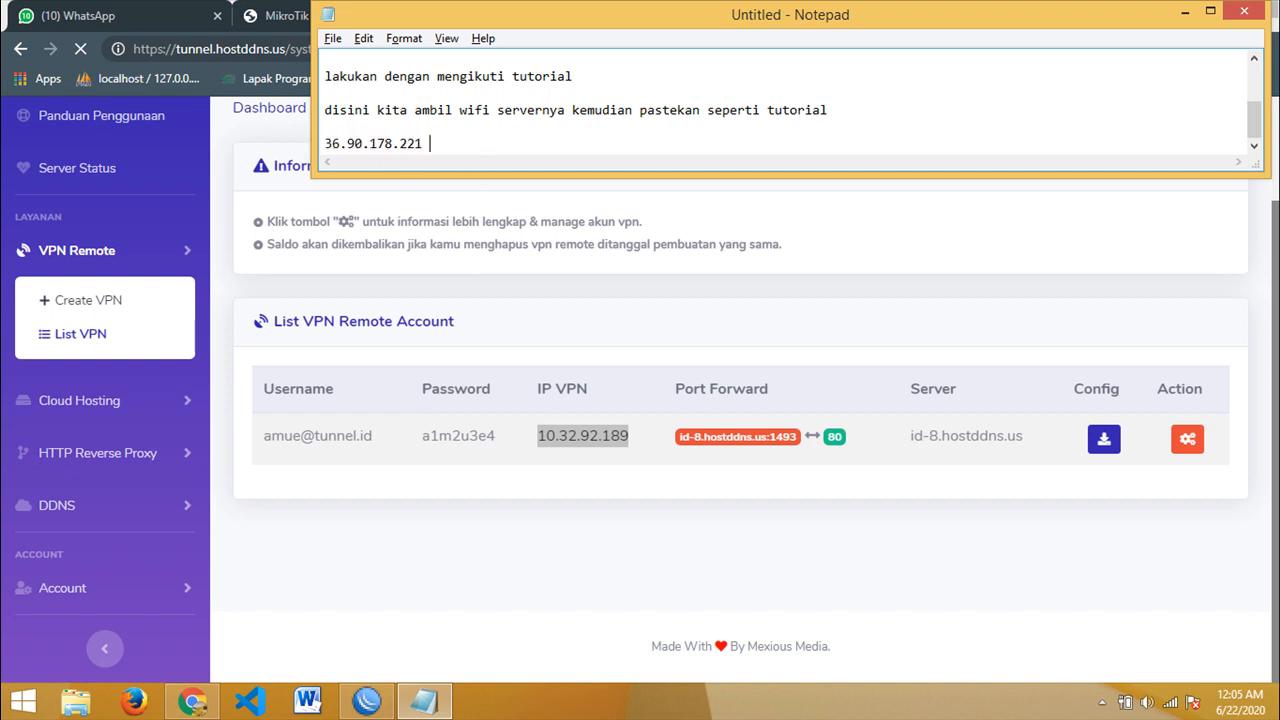
pyautogui.write('// Ip Publik yang juga bisa kita akses')
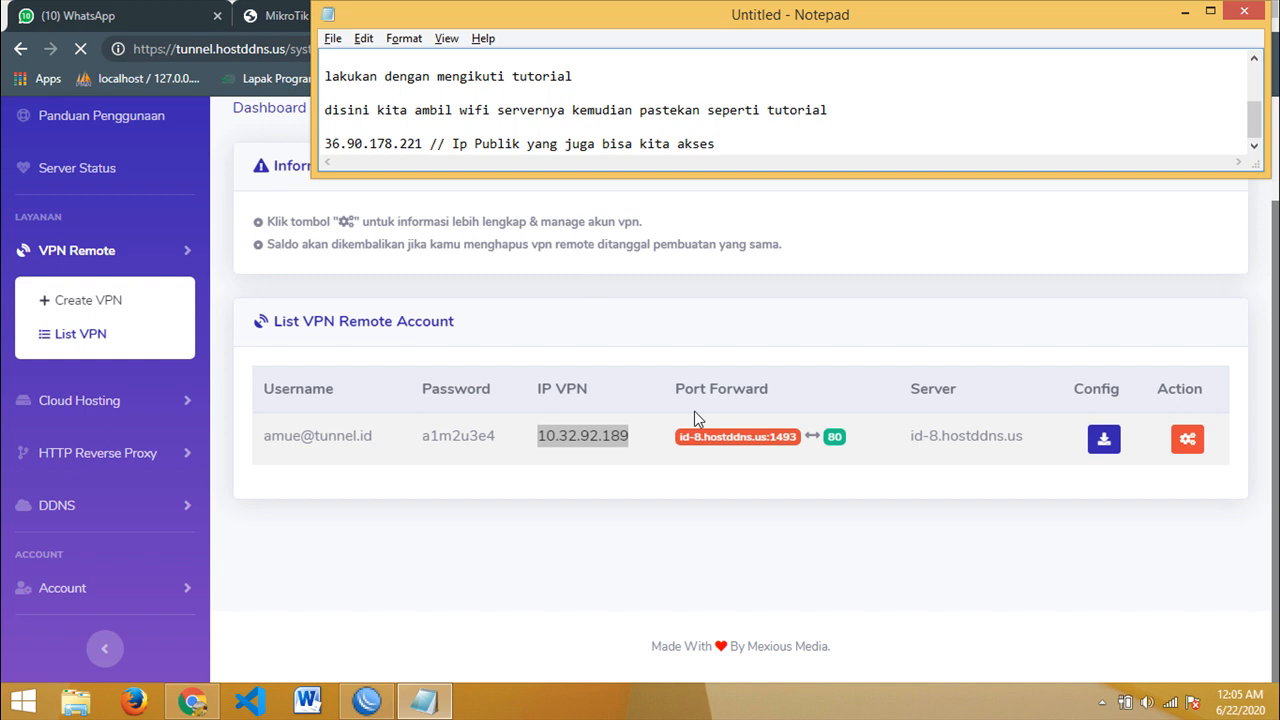
pyautogui.doubleClick(991, 443)
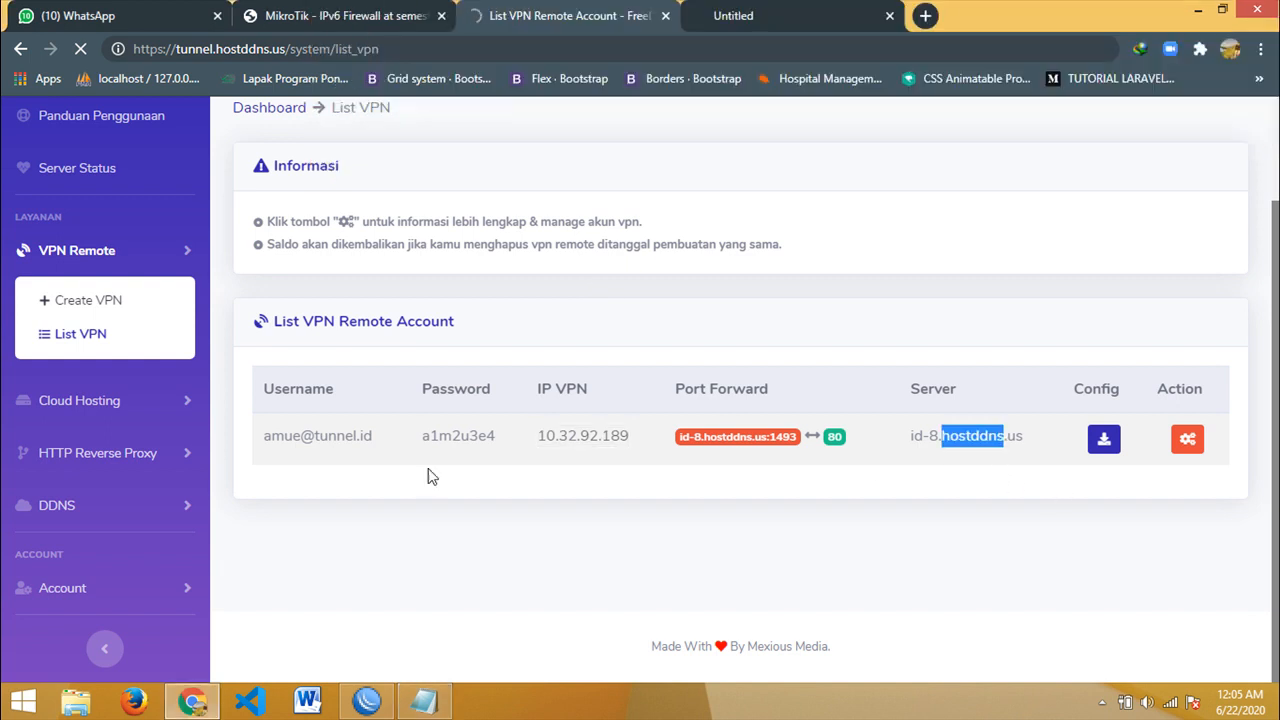
# Open PPP and inspect the running ovpn-out1 client's dial-out settings
pyautogui.moveTo(240, 376); pyautogui.dragTo(360, 692)
pyautogui.click(366, 700)
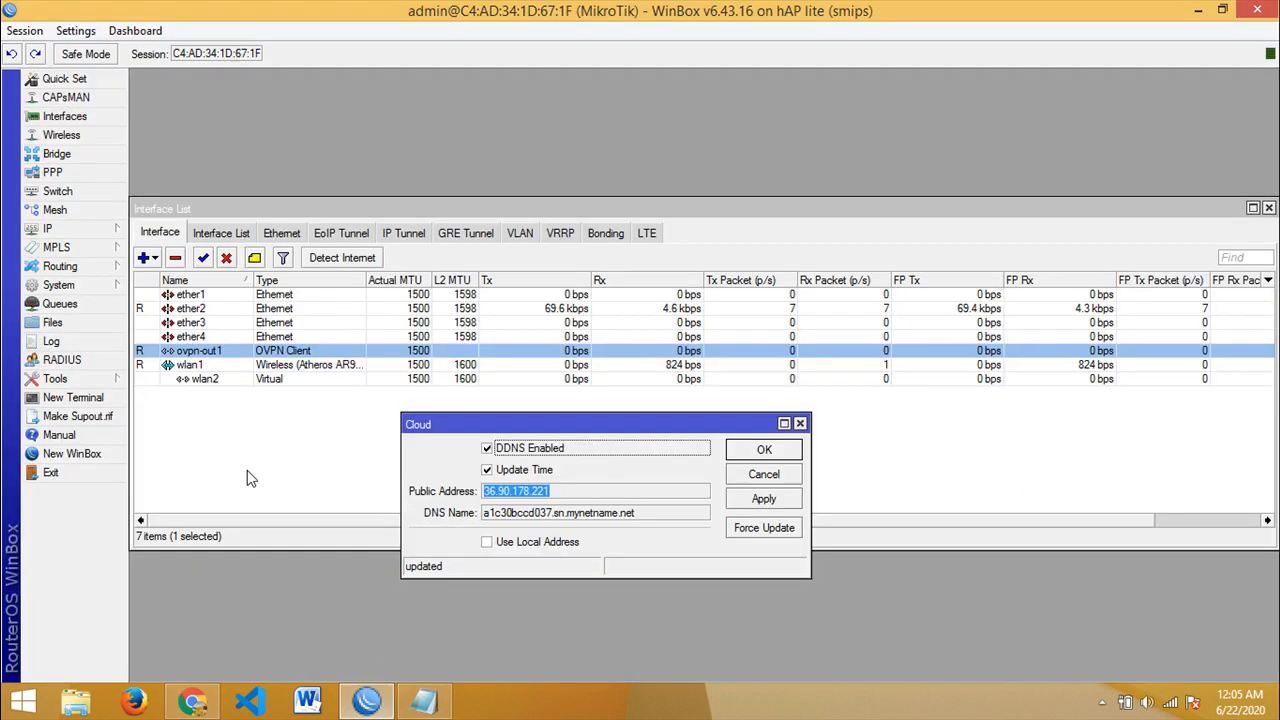
pyautogui.click(88, 173)
pyautogui.doubleClick(289, 380)
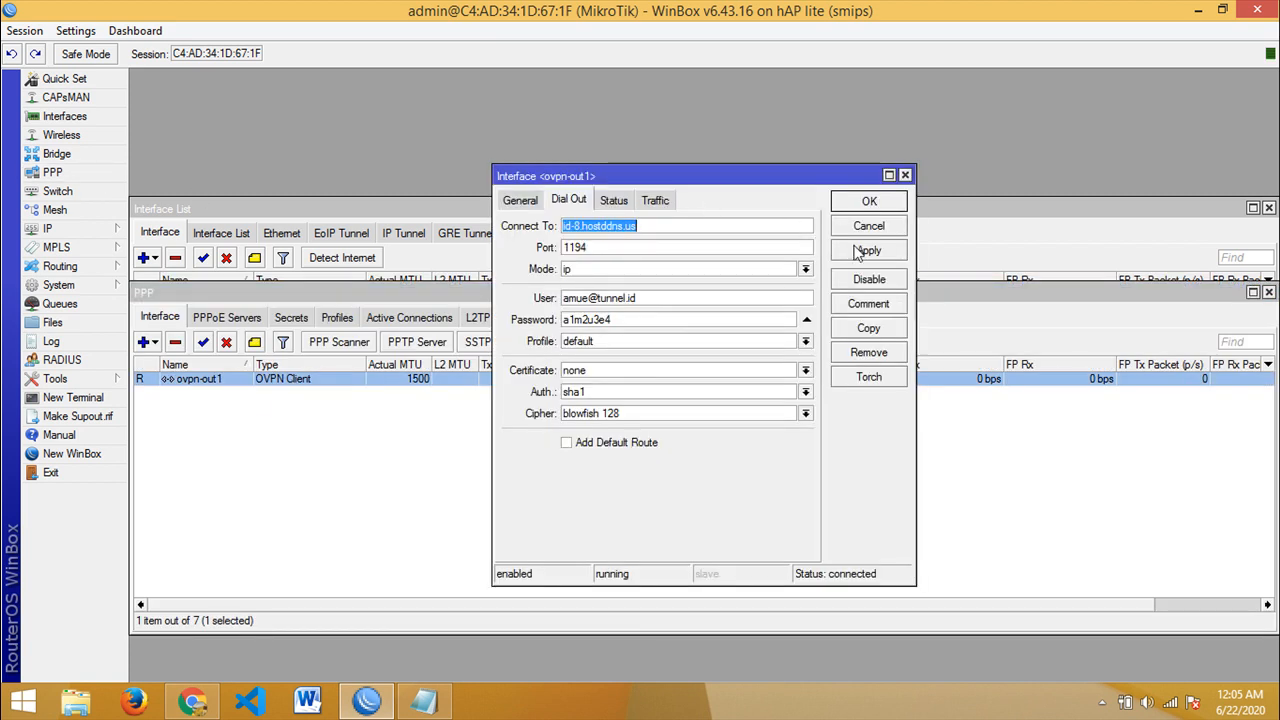
pyautogui.click(866, 203)
# Look through the PPPoE Servers, Secrets, Profiles, Active Connections and L2TP Secrets tabs
pyautogui.click(224, 317)
pyautogui.click(288, 318)
pyautogui.click(340, 317)
pyautogui.click(390, 320)
pyautogui.click(495, 317)
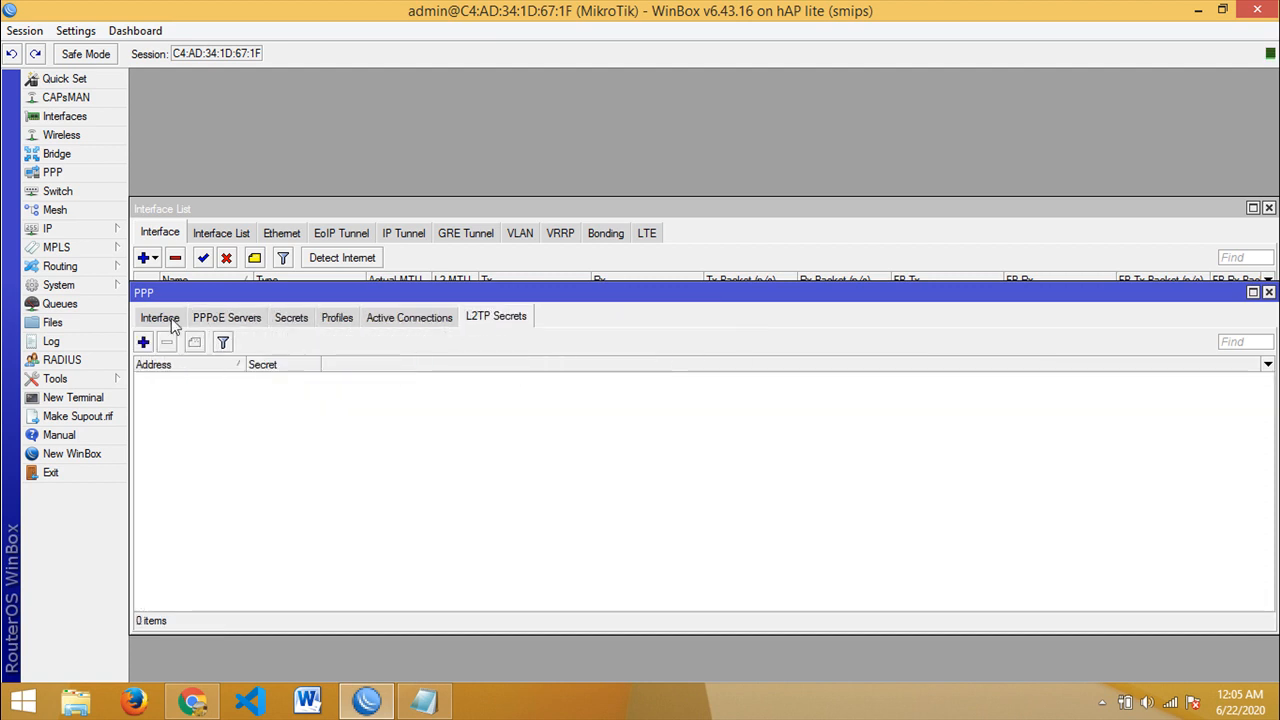
pyautogui.click(165, 318)
pyautogui.click(78, 229)
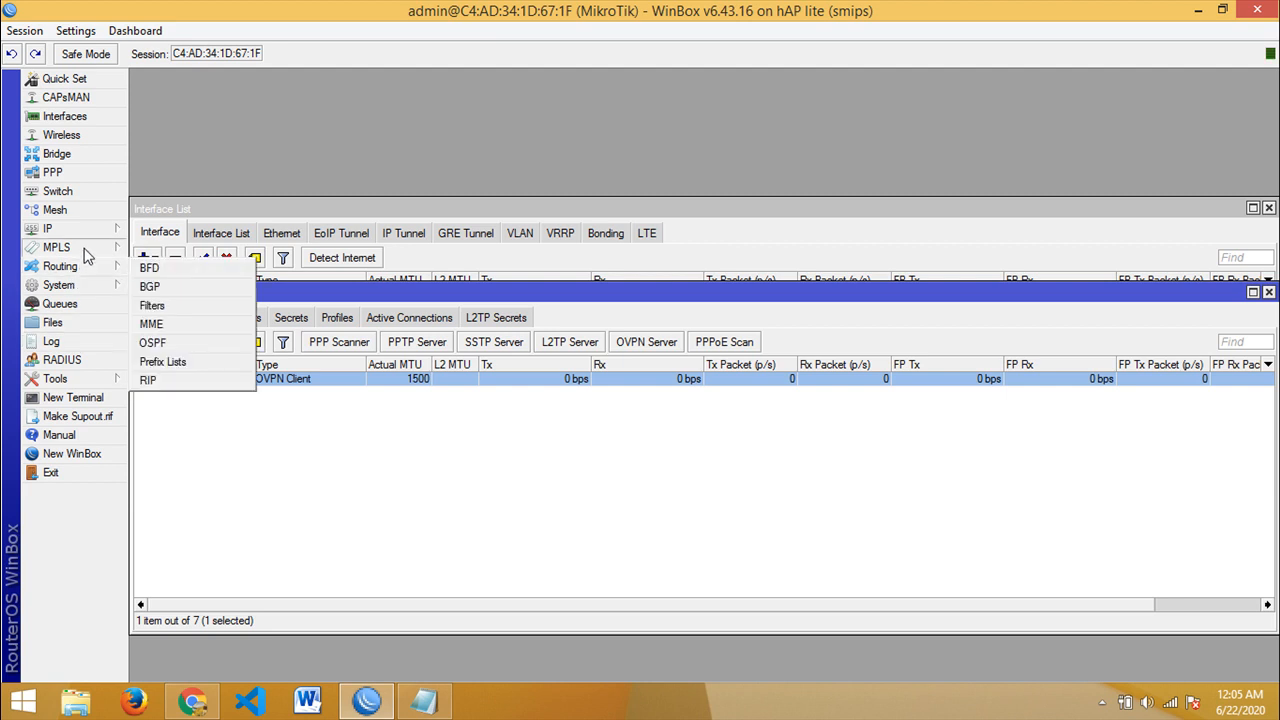
# Open System > Users and start a new user named client
pyautogui.moveTo(82, 230)
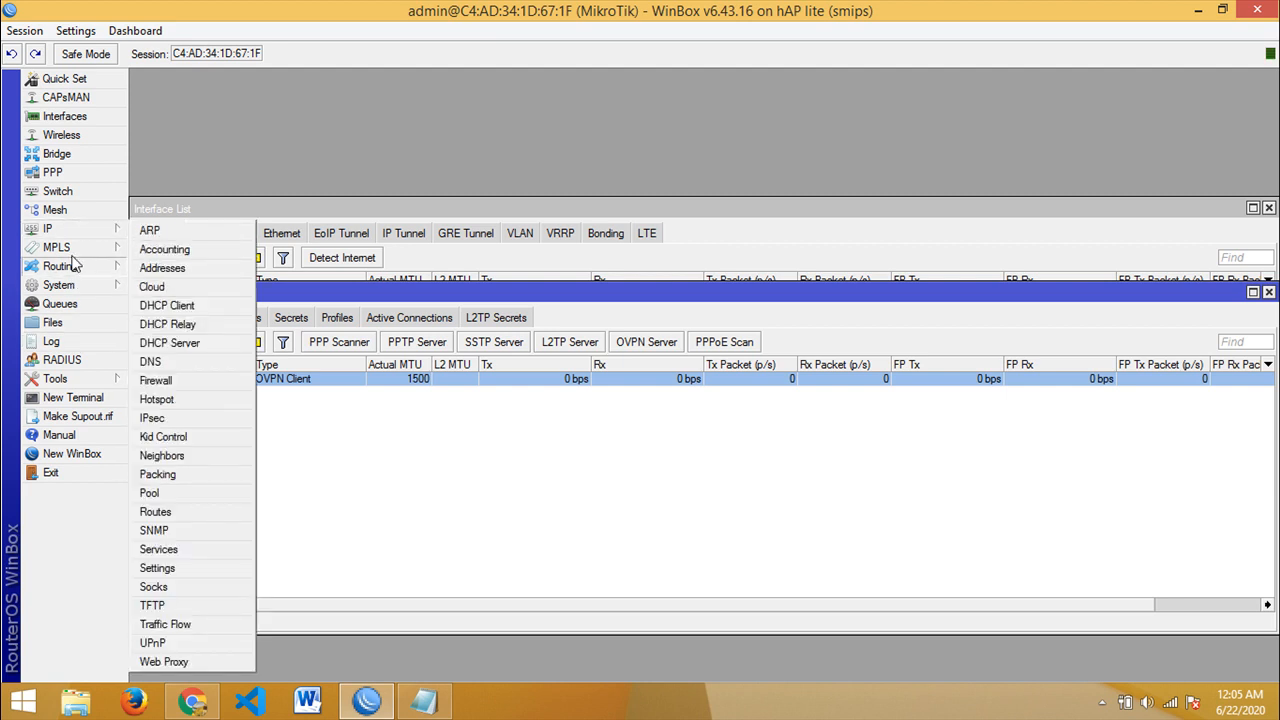
pyautogui.moveTo(86, 285)
pyautogui.click(184, 643)
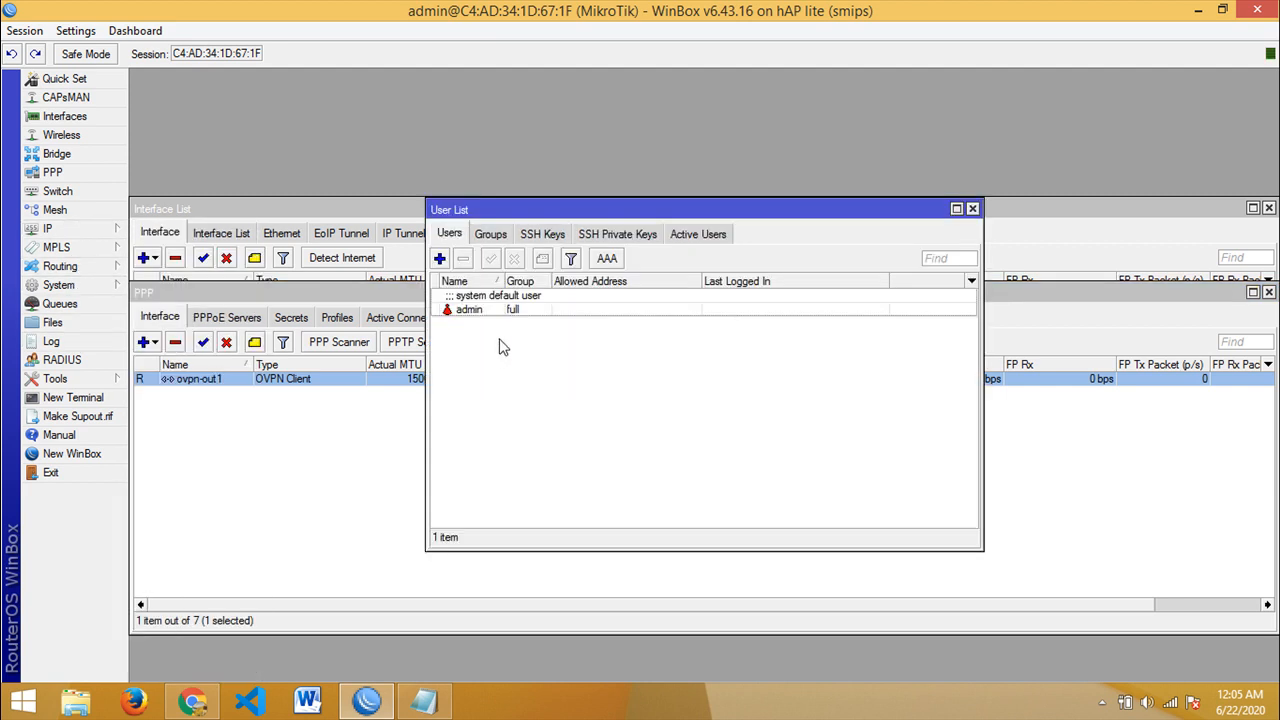
pyautogui.click(441, 259)
pyautogui.press('BackSpace')
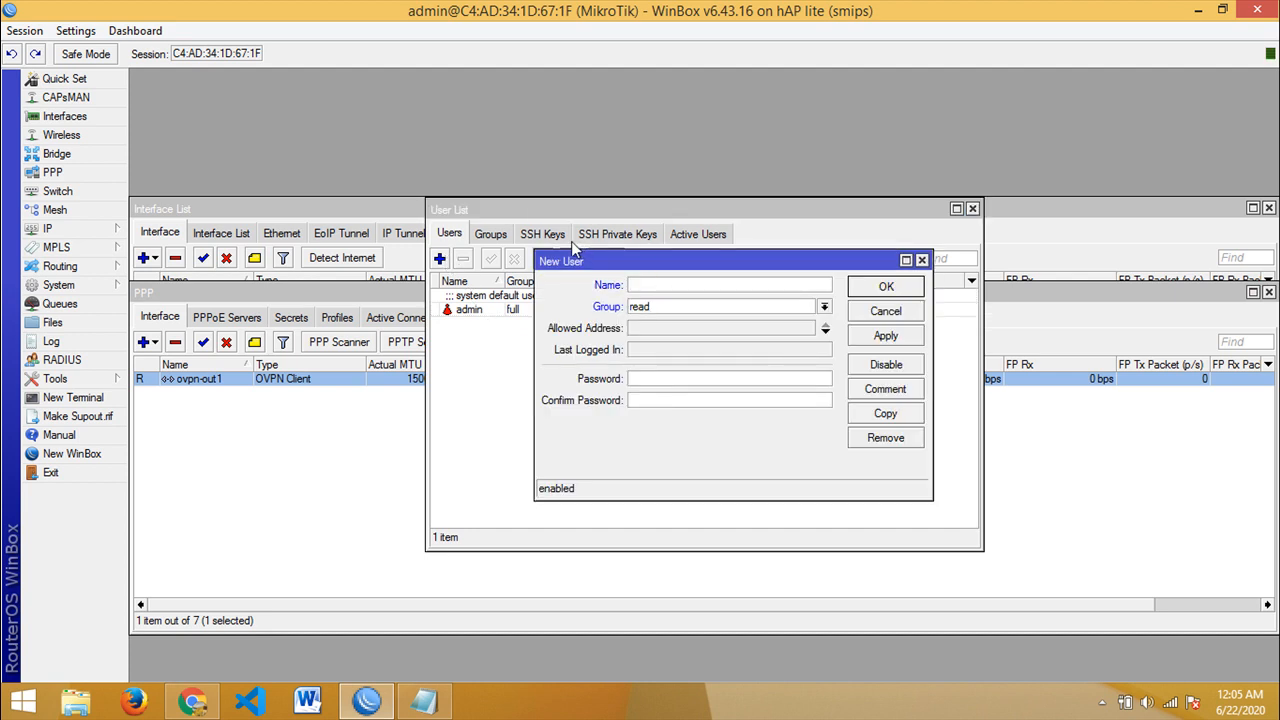
pyautogui.write('client')
# Set and confirm the client user's password, then apply and save it
pyautogui.doubleClick(655, 378)
pyautogui.click(653, 399)
pyautogui.write('***')
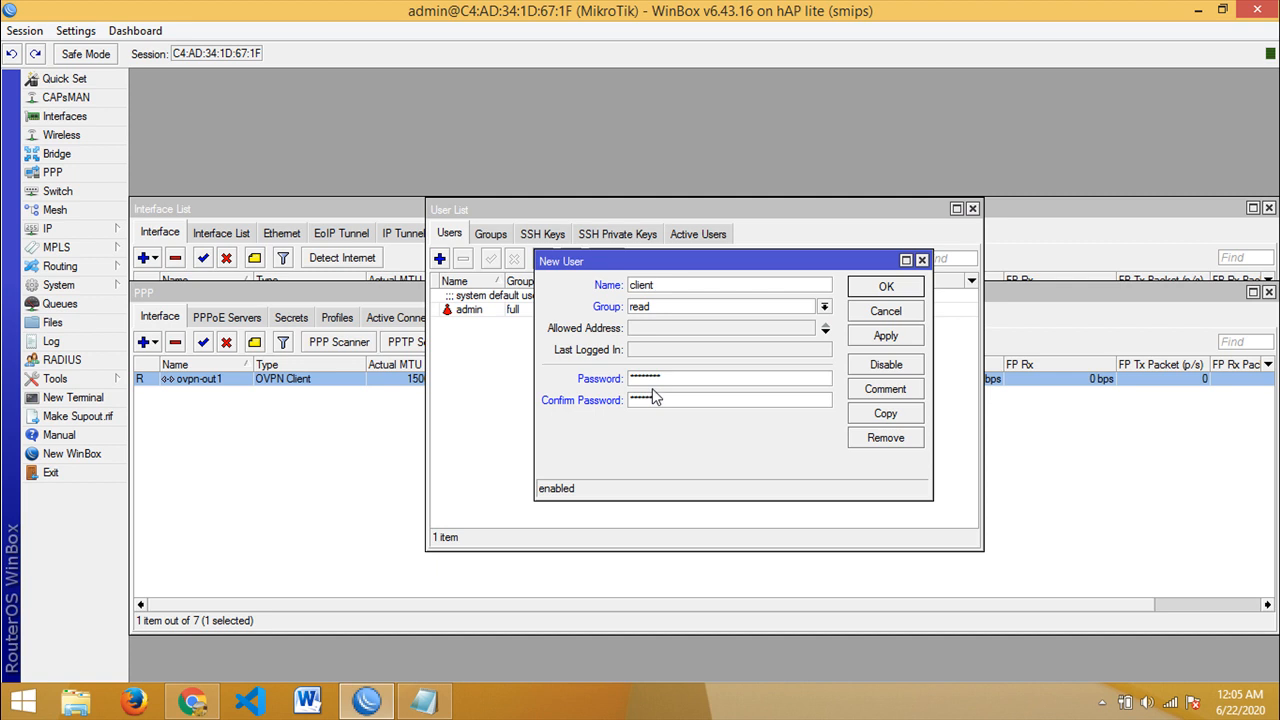
pyautogui.click(888, 340)
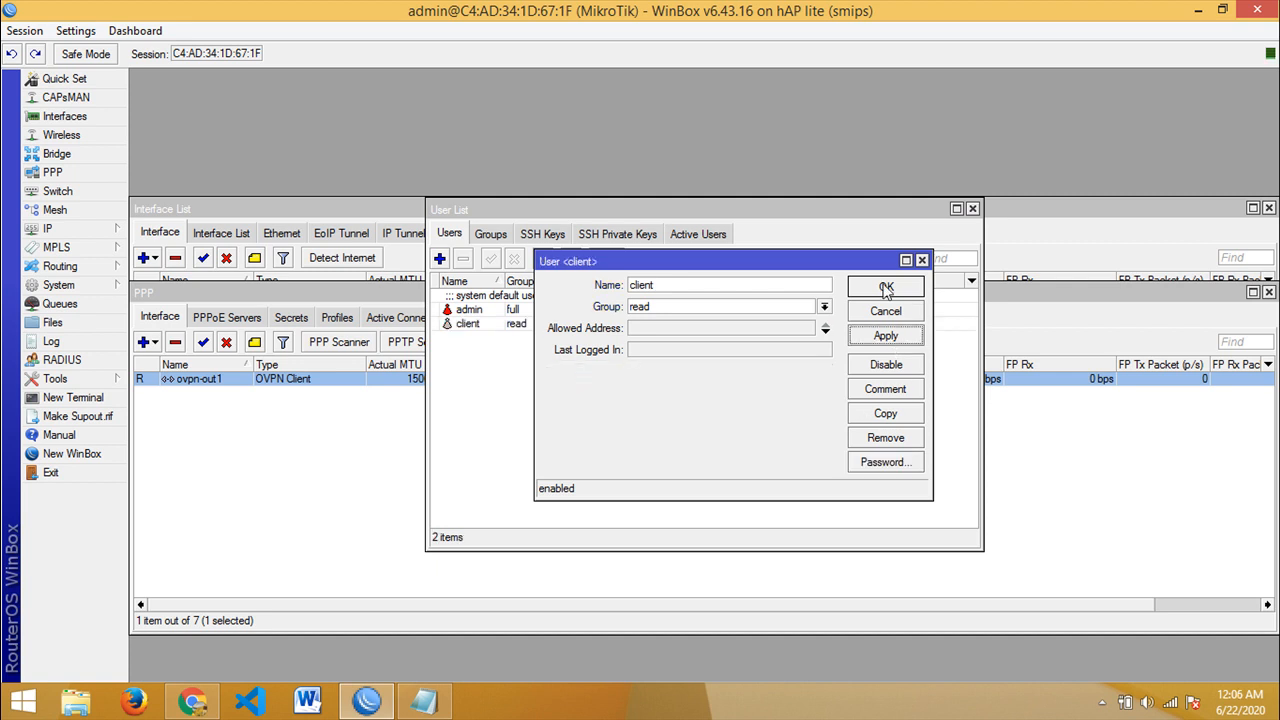
pyautogui.click(886, 289)
# Check the read group's permissions in the Groups tab, then return to the user list
pyautogui.click(510, 325)
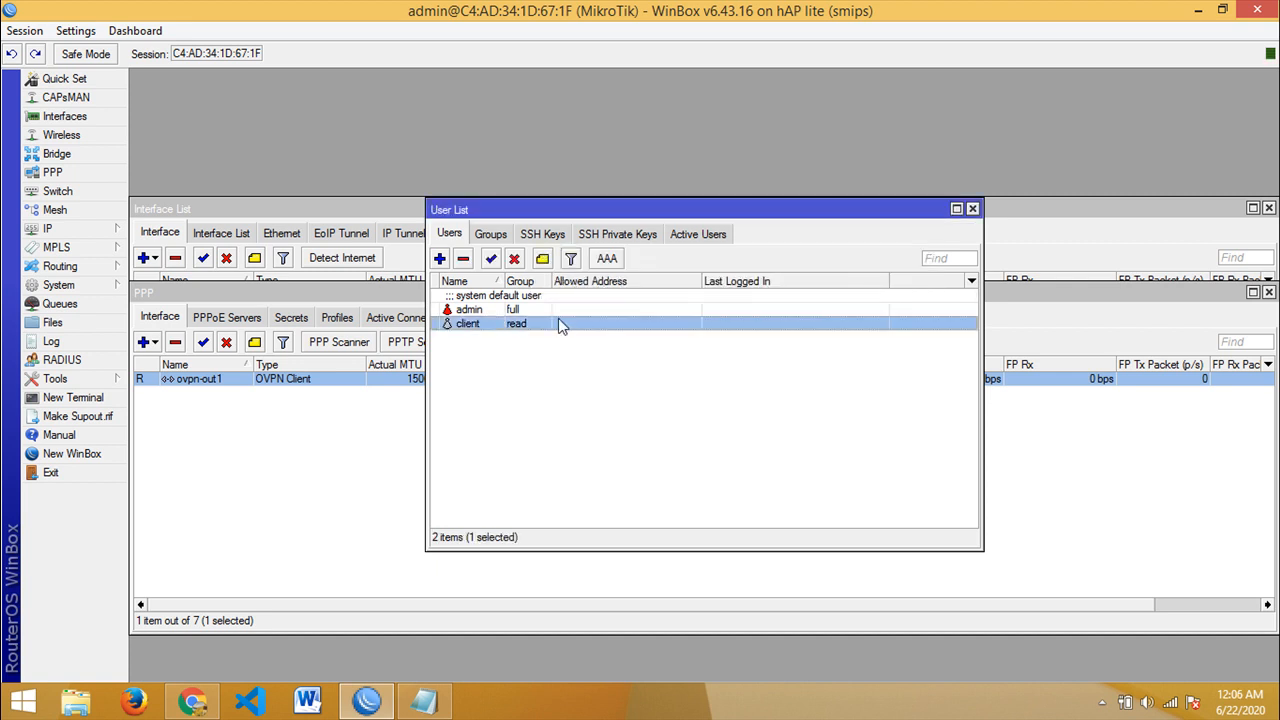
pyautogui.click(490, 233)
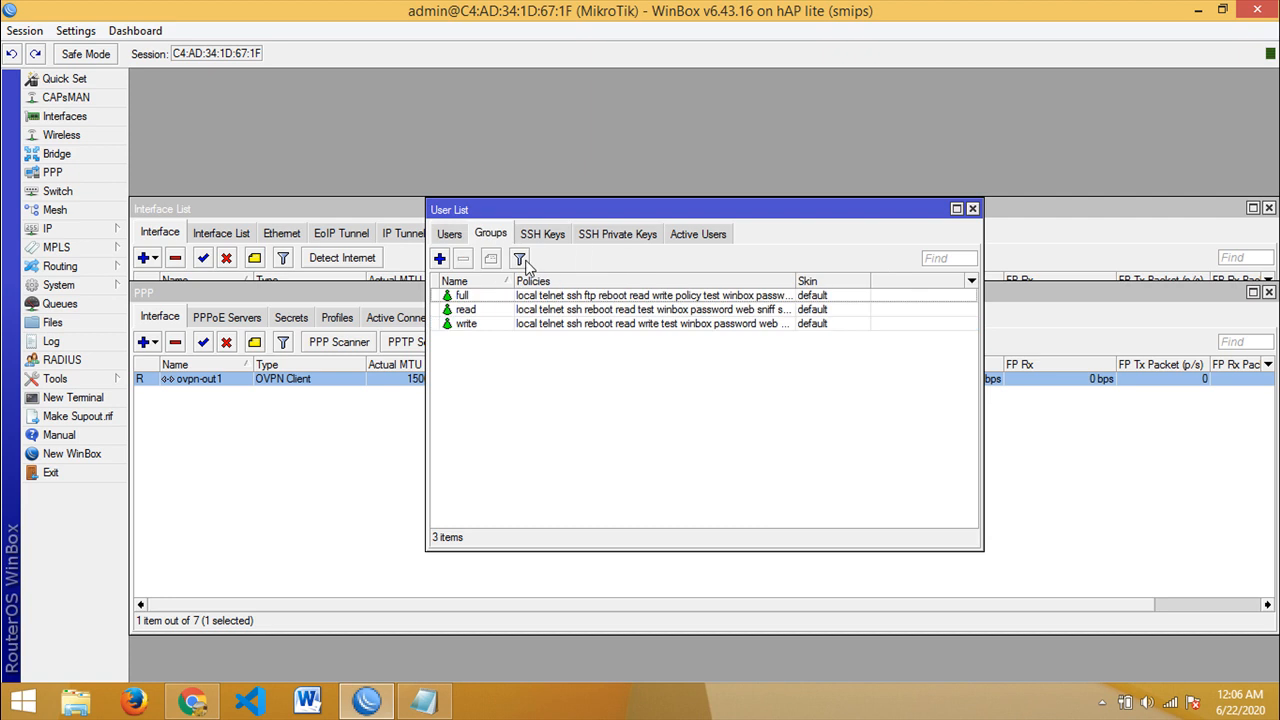
pyautogui.click(577, 311)
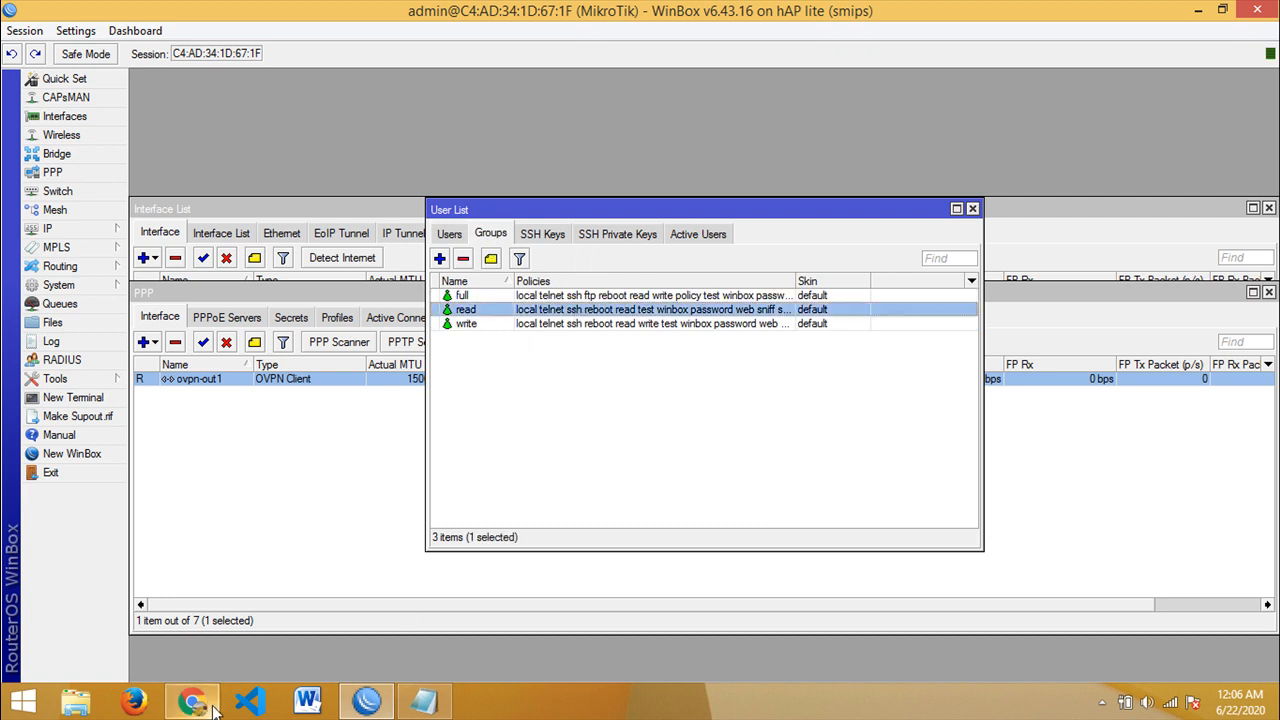
pyautogui.click(449, 233)
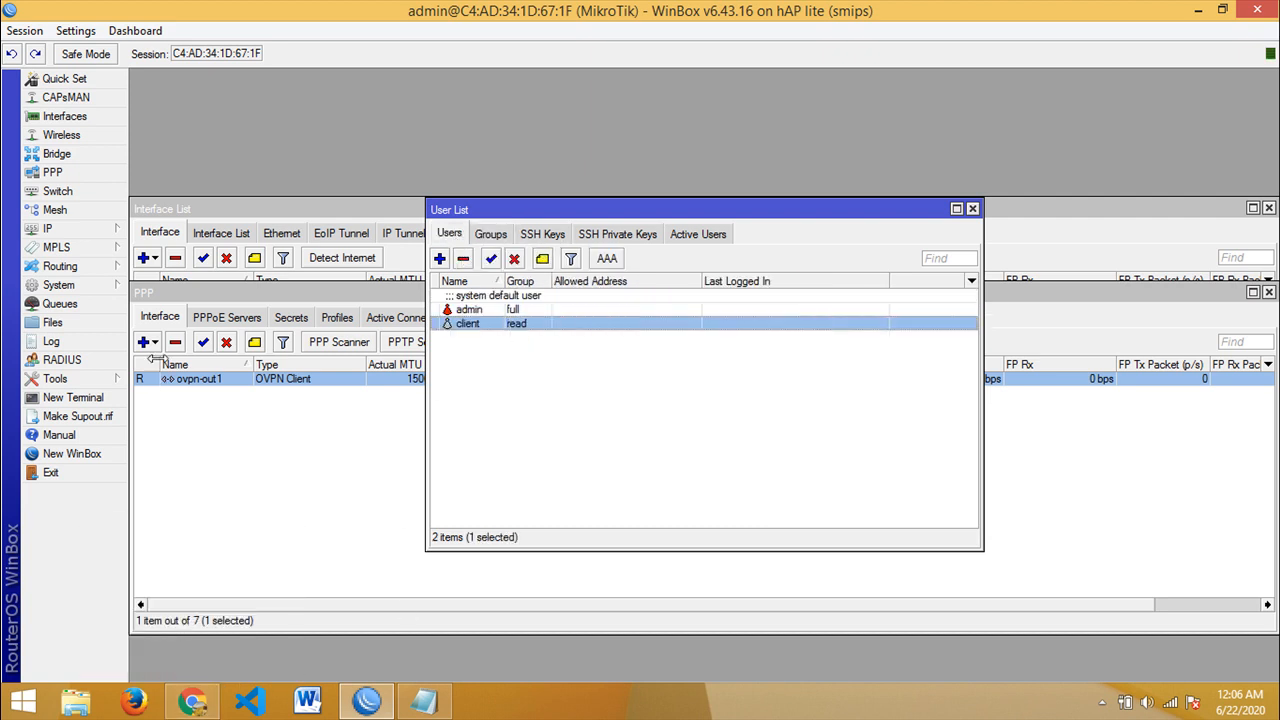
pyautogui.click(201, 703)
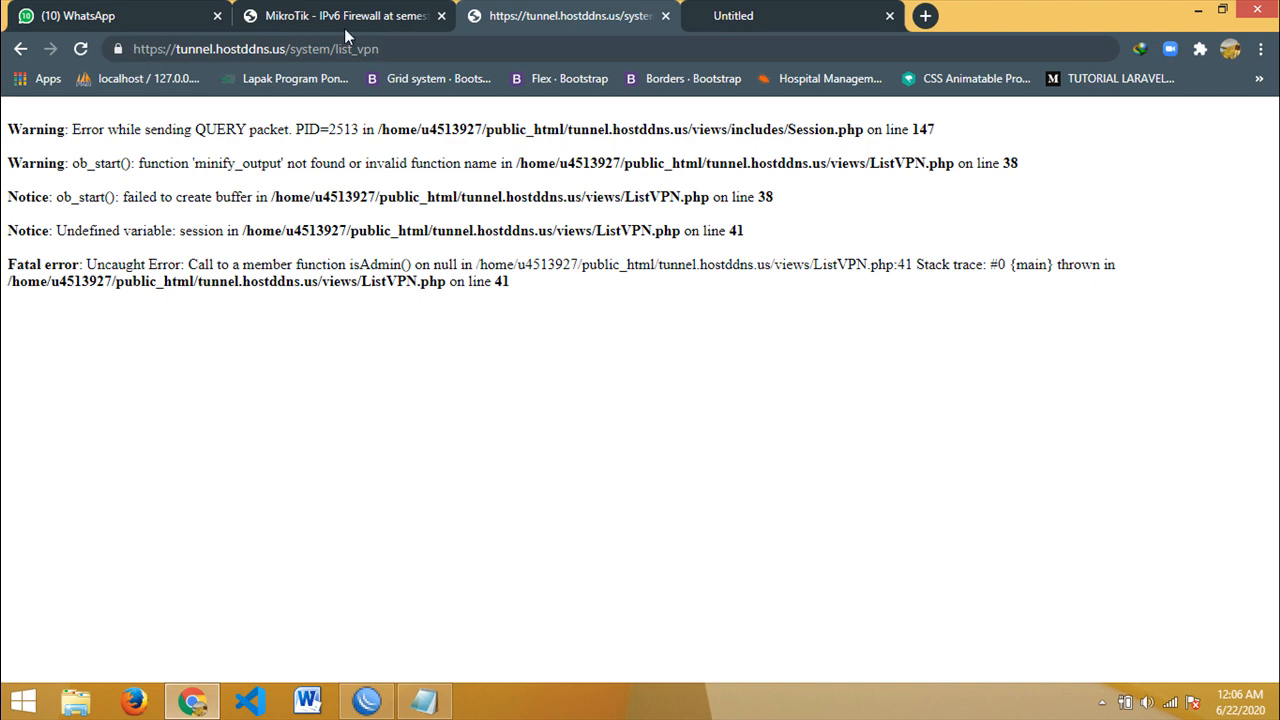
# Reload the FreeDDNS List VPN page, review the Notepad notes, and return to WinBox
pyautogui.click(80, 48)
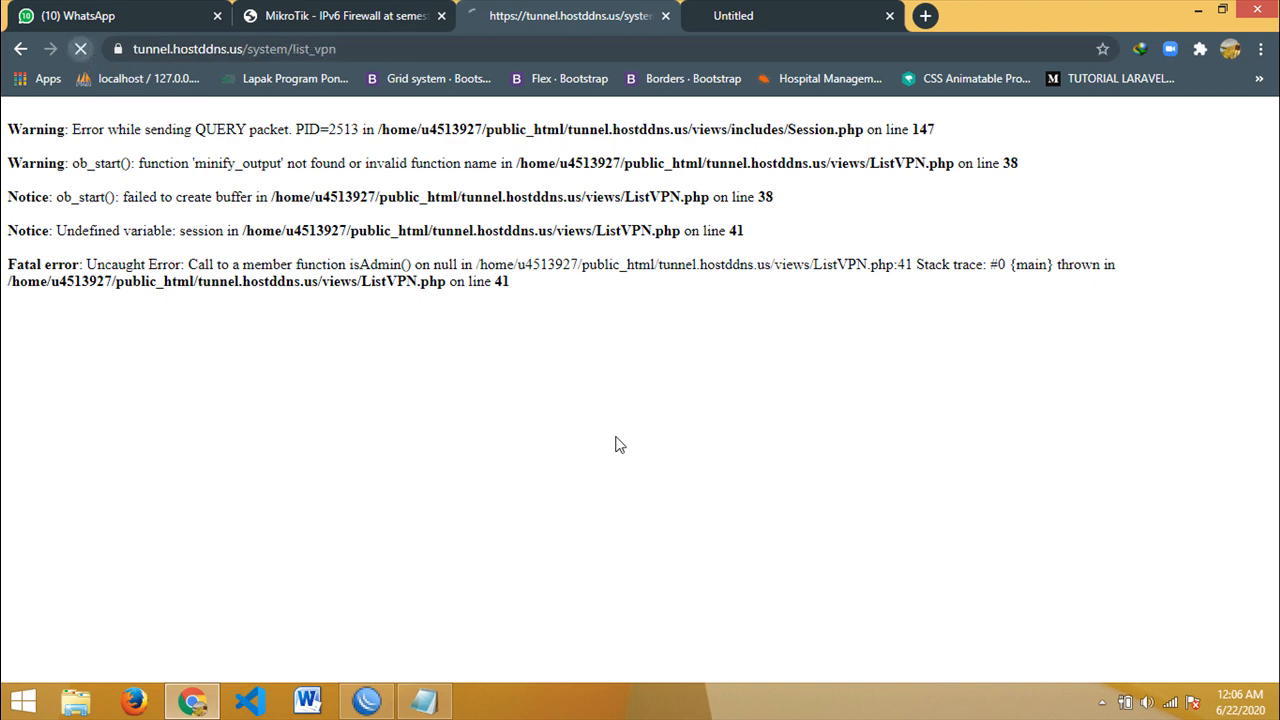
pyautogui.click(428, 702)
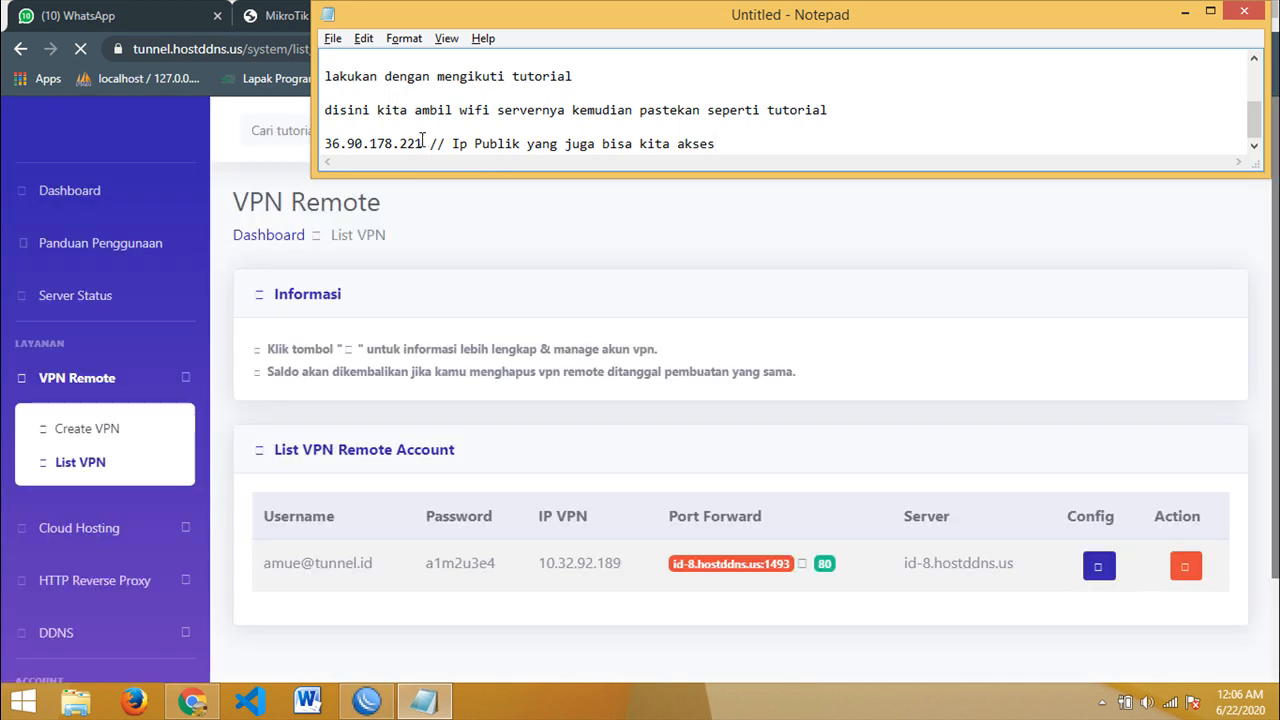
pyautogui.click(668, 568)
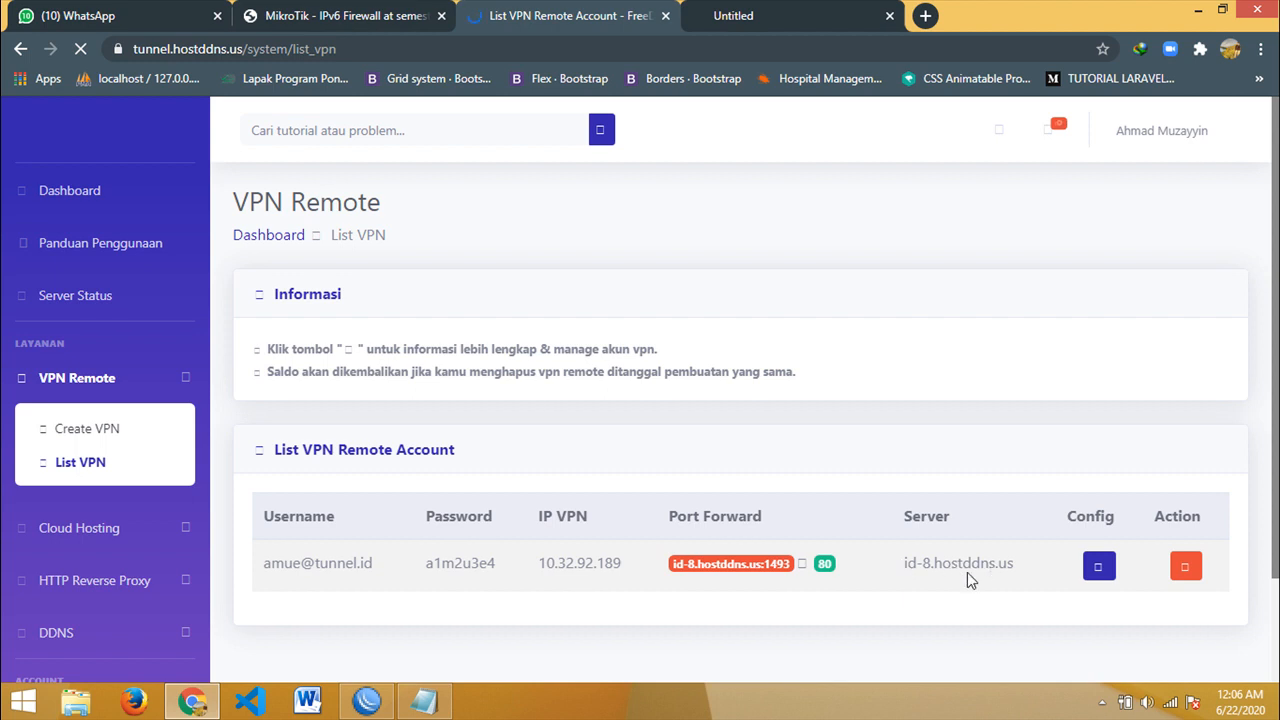
pyautogui.hotkey('alt', 'Tab')
pyautogui.hotkey('alt', 'Tab')
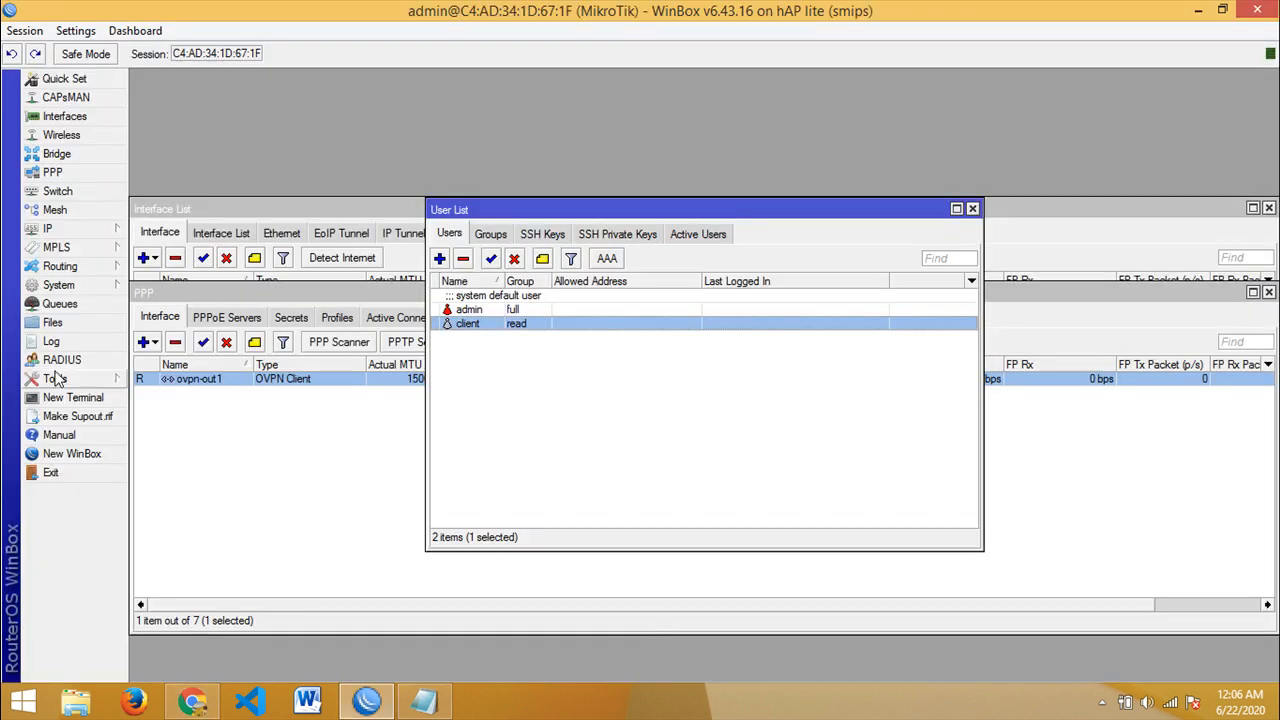
# View the IP address list and ovpn-out1's Dial Out settings, then return to Chrome
pyautogui.click(80, 228)
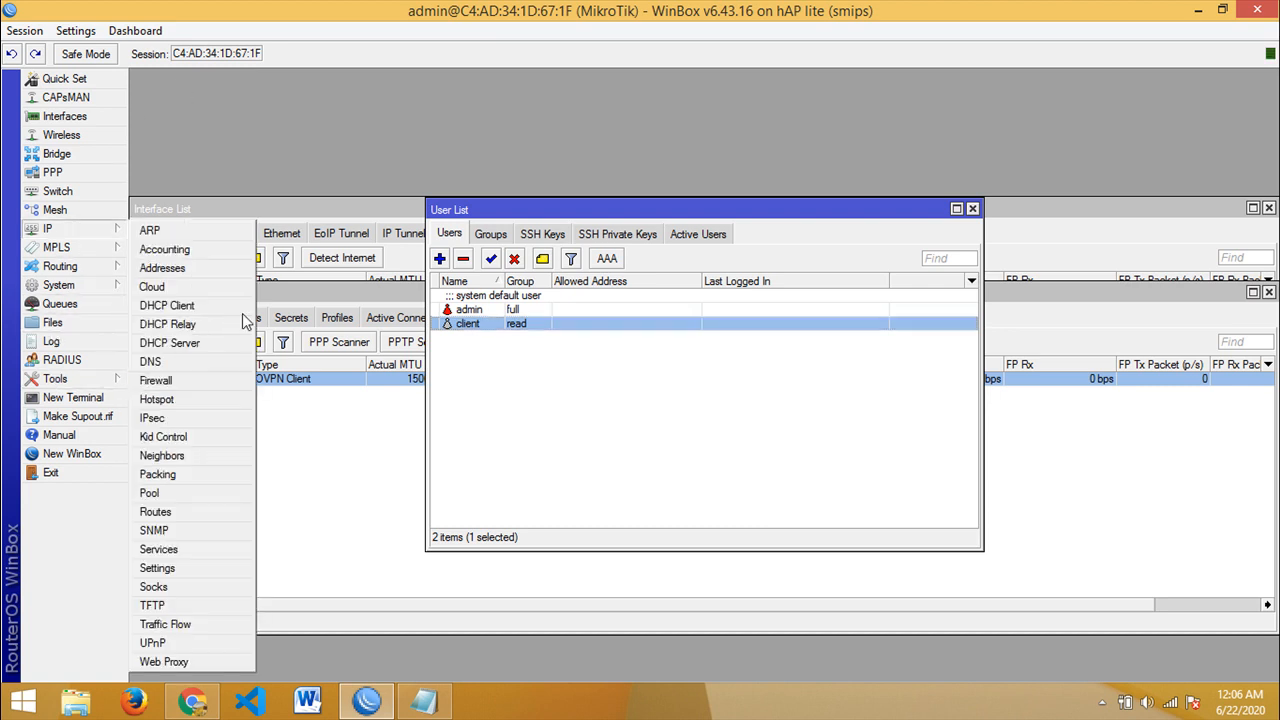
pyautogui.click(200, 267)
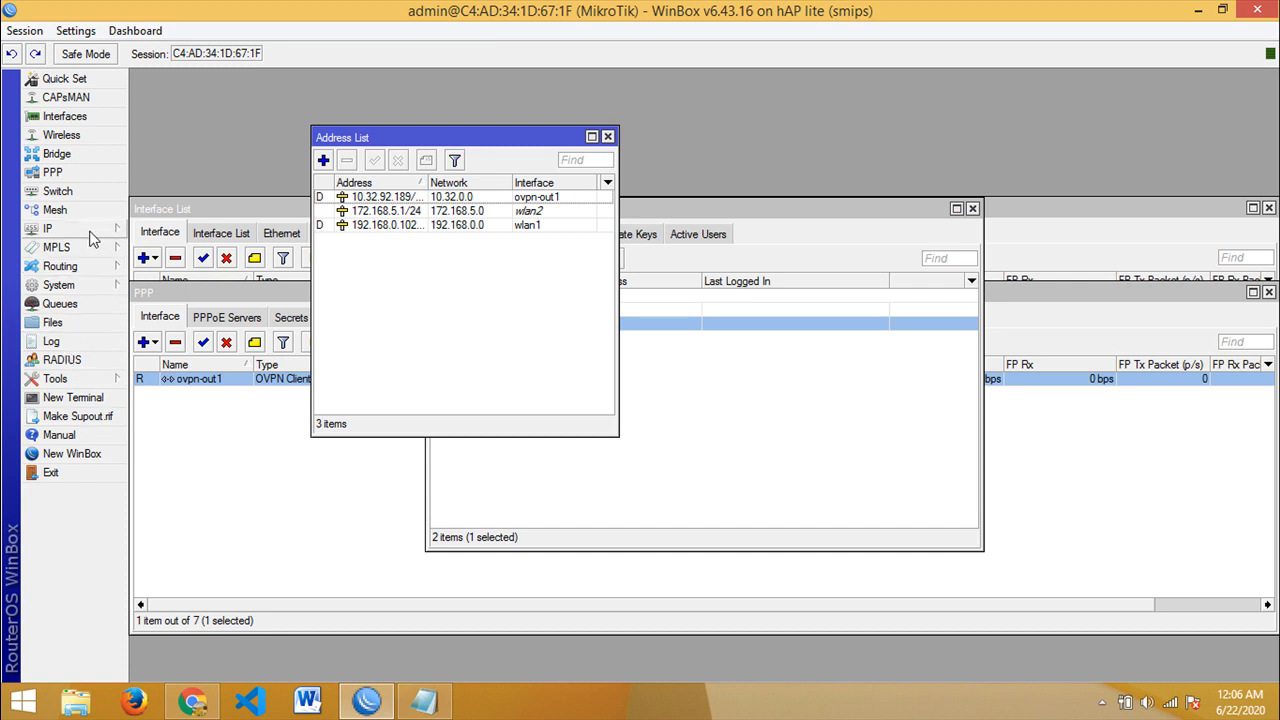
pyautogui.click(93, 178)
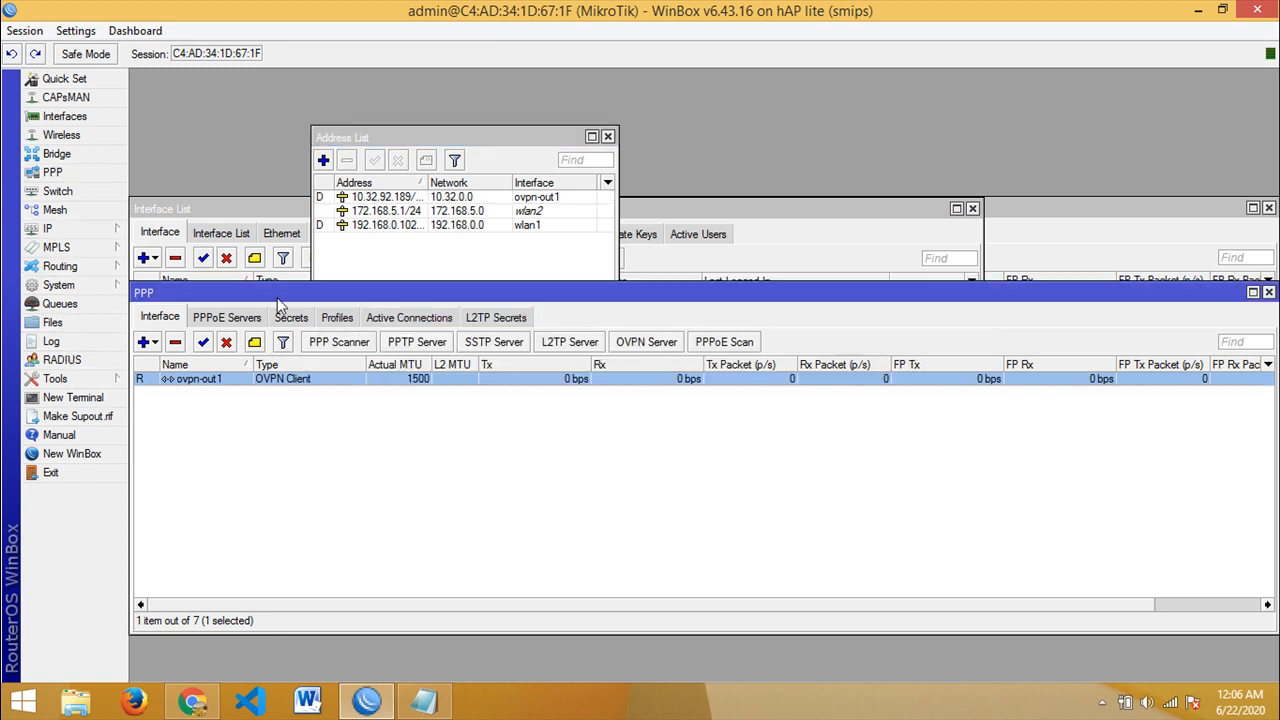
pyautogui.doubleClick(387, 380)
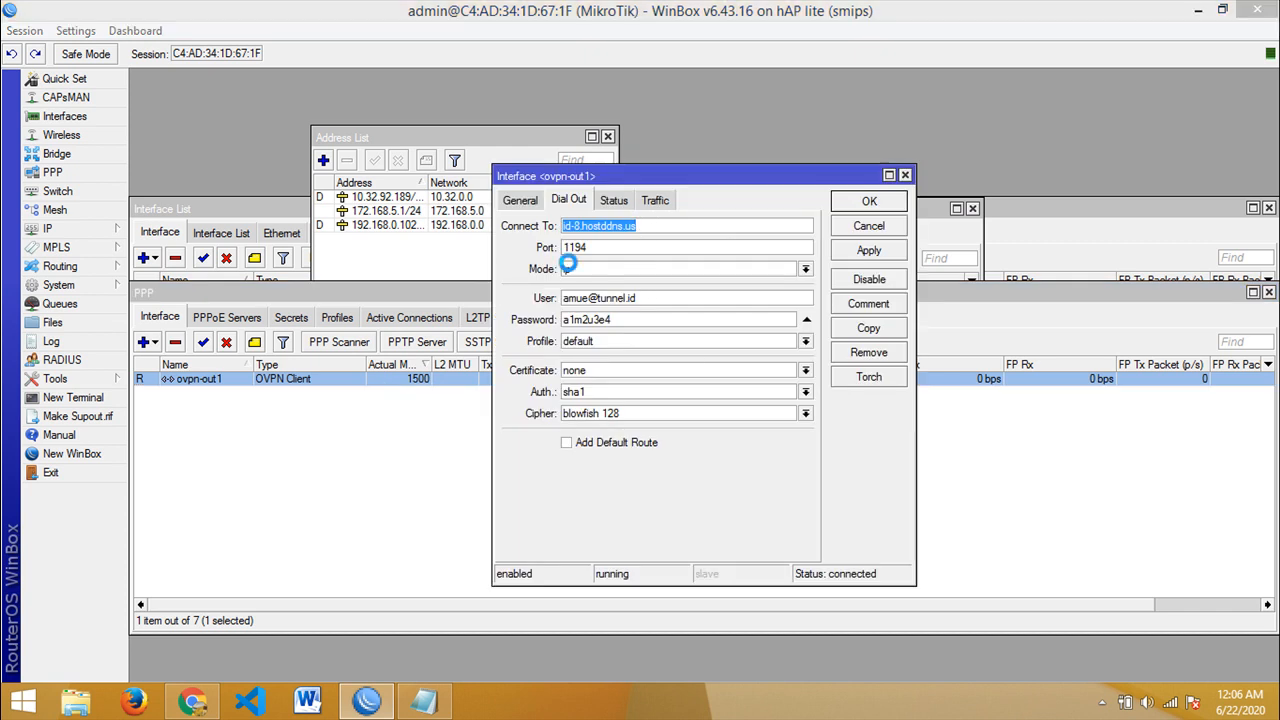
pyautogui.hotkey('alt', 'Tab')
pyautogui.hotkey('alt', 'Tab')
pyautogui.click(445, 370)
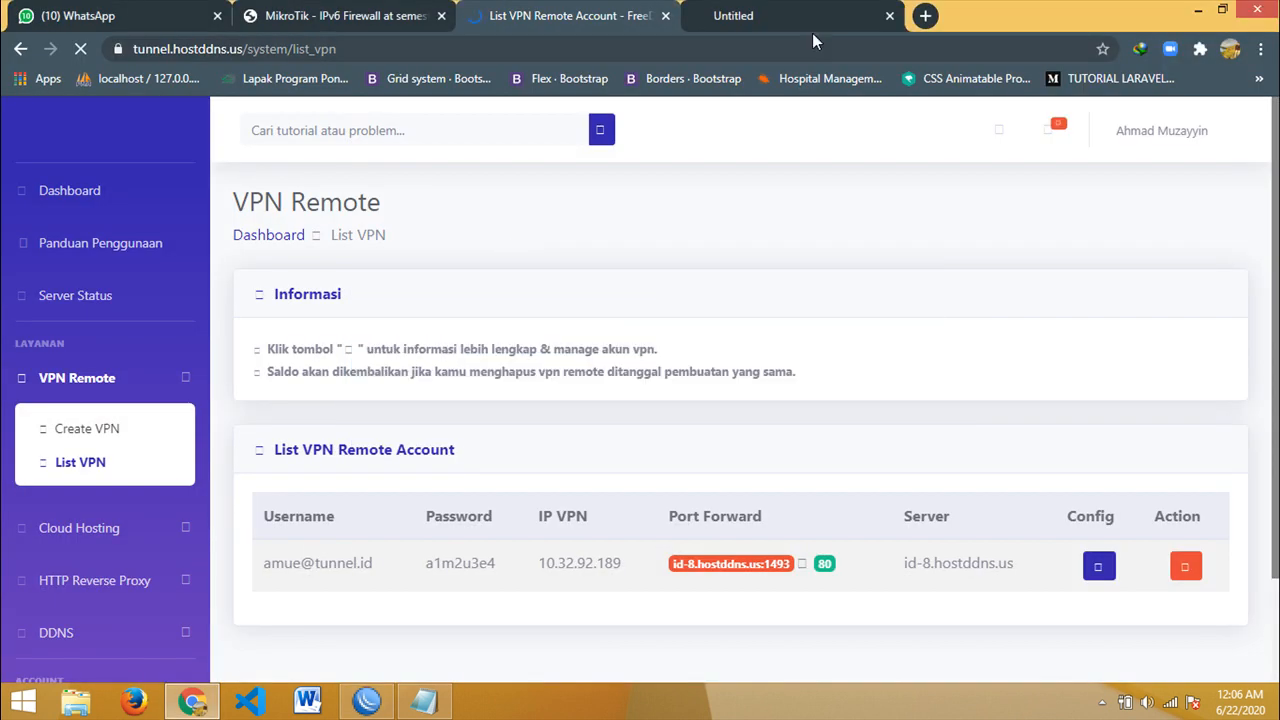
# Load id-8.hostddns.us in the empty tab and compare it with the FreeDDNS VPN list
pyautogui.click(800, 15)
pyautogui.click(720, 56)
pyautogui.write('id-8.hostddns.us')
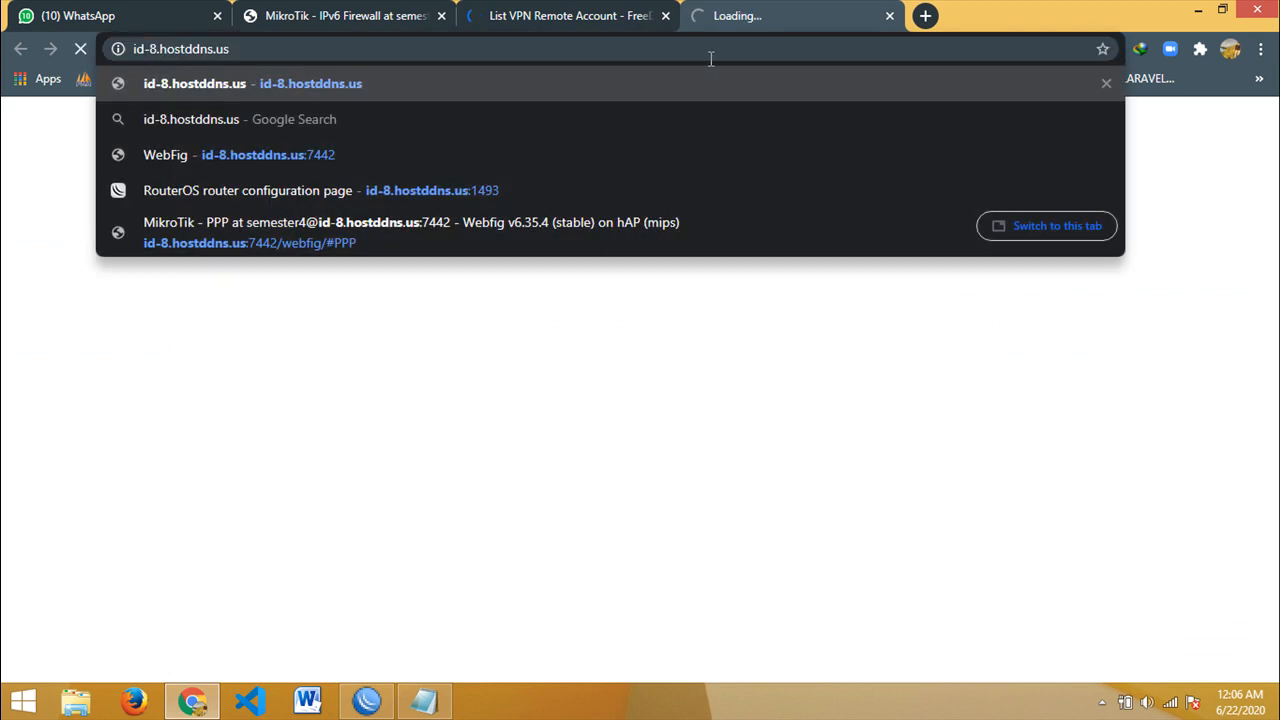
pyautogui.press('Return')
pyautogui.click(700, 57)
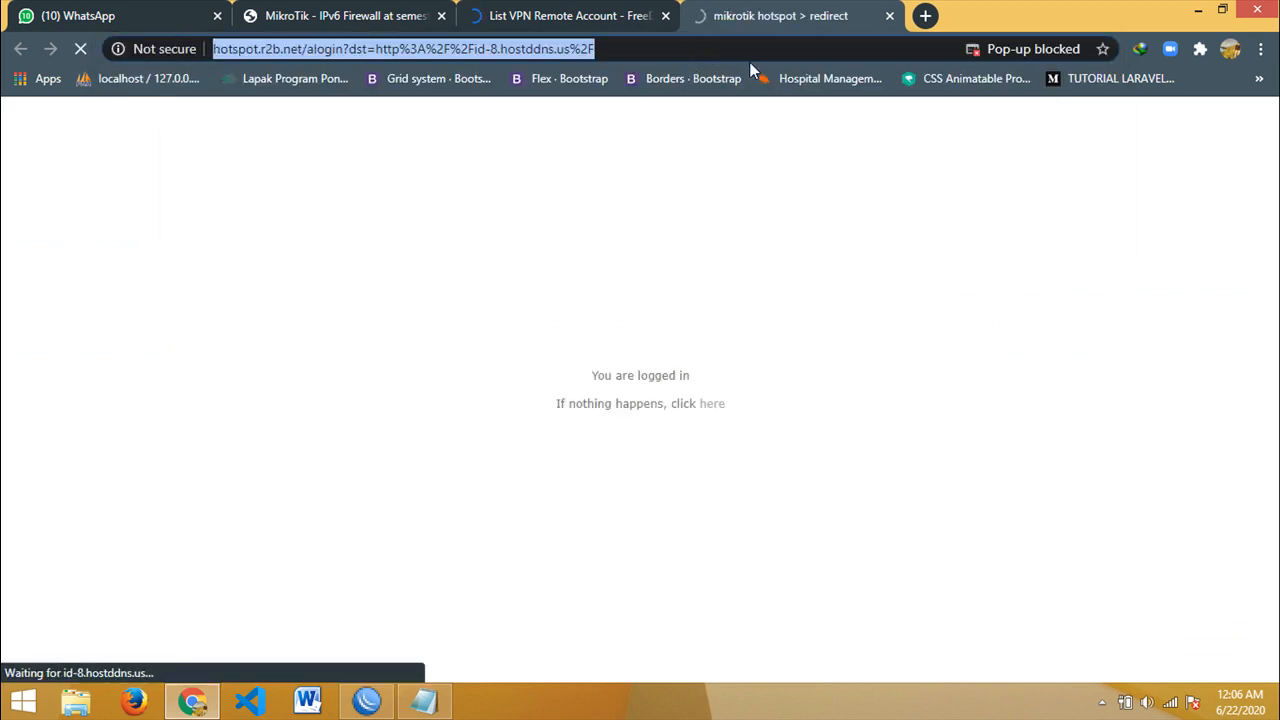
pyautogui.hotkey('alt', 'Tab')
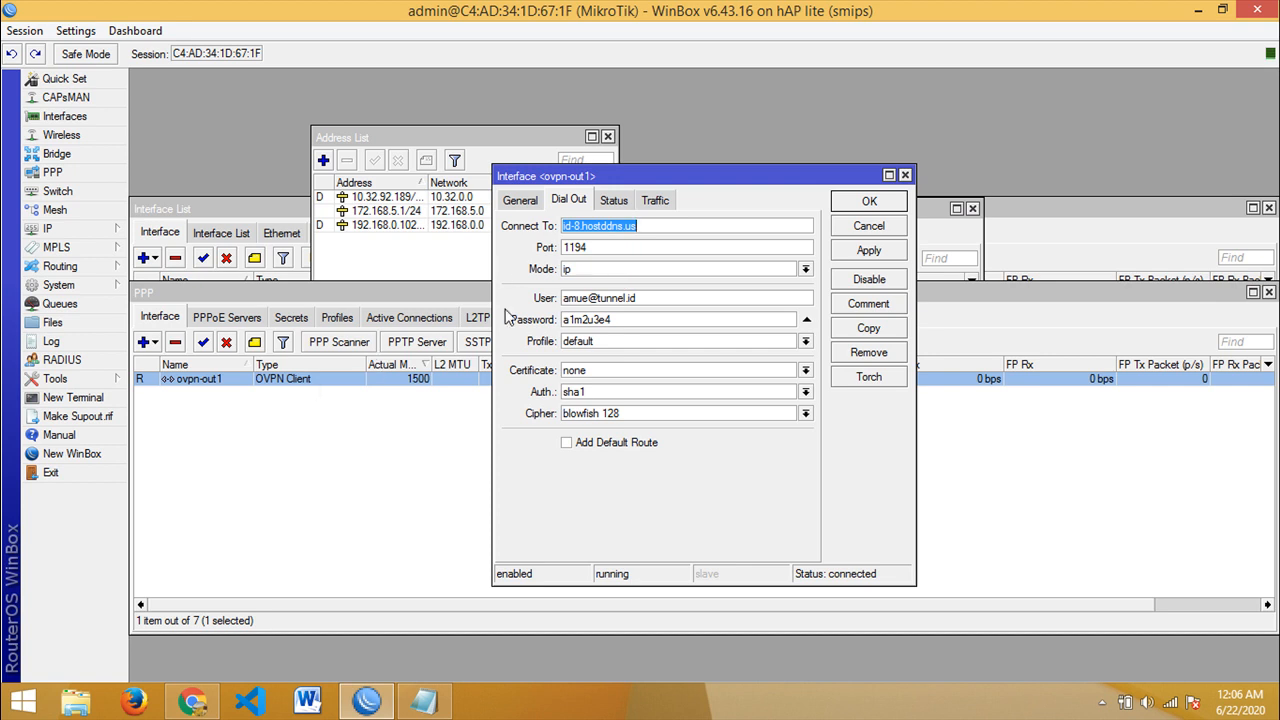
pyautogui.hotkey('alt', 'Tab')
pyautogui.click(566, 18)
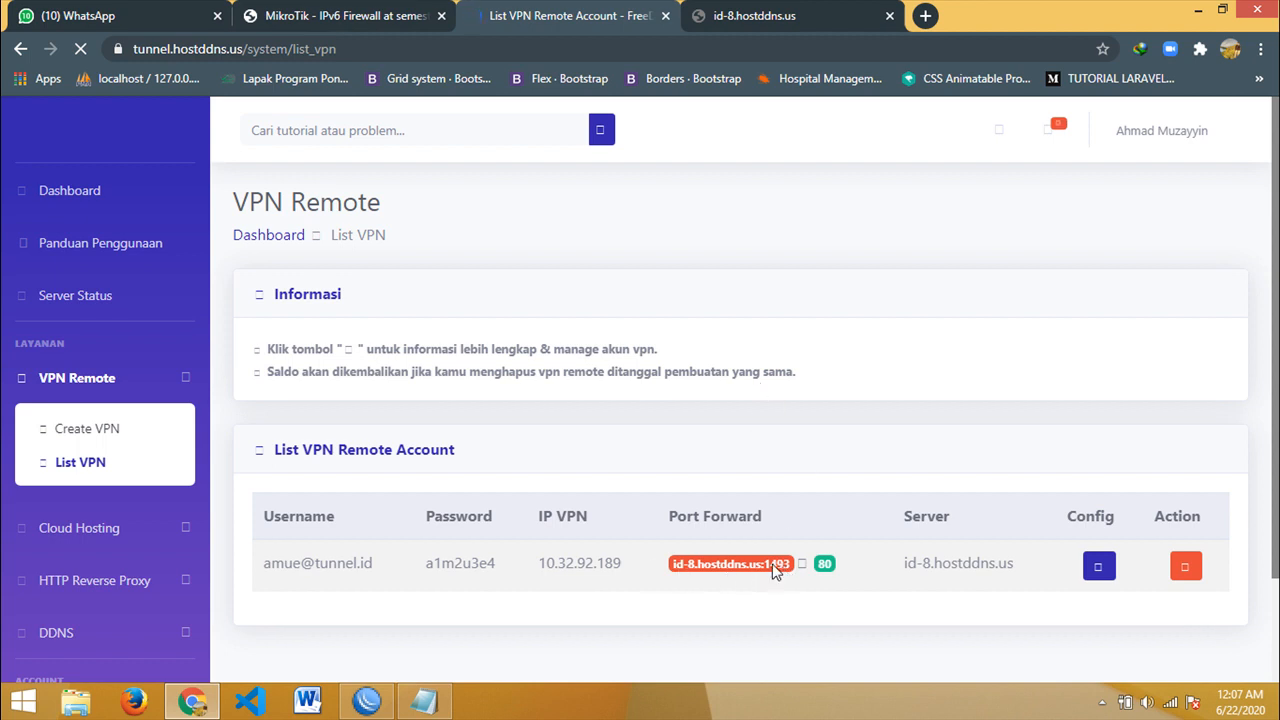
pyautogui.hotkey('alt', 'Tab')
pyautogui.hotkey('alt', 'Tab')
pyautogui.hotkey('alt', 'Tab')
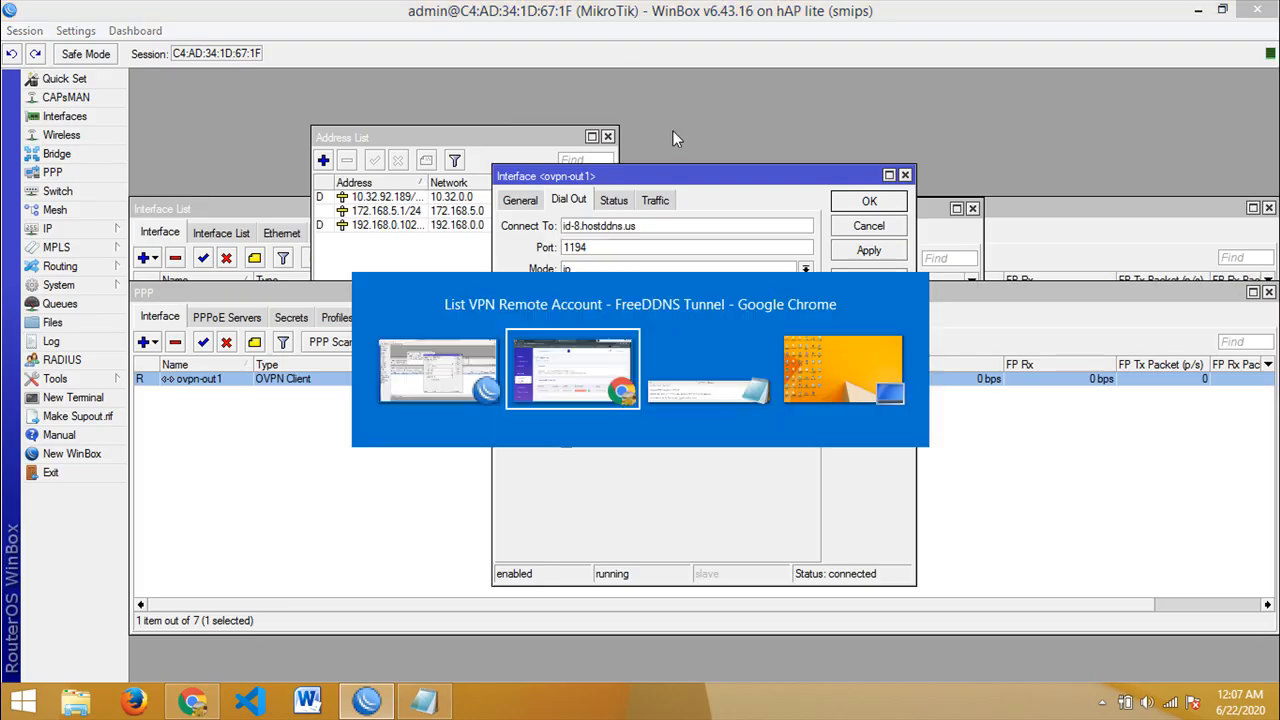
# Retry id-8.hostddns.us on port 1943, then check the connected Wi‑Fi network's details
pyautogui.click(577, 366)
pyautogui.click(740, 12)
pyautogui.click(575, 52)
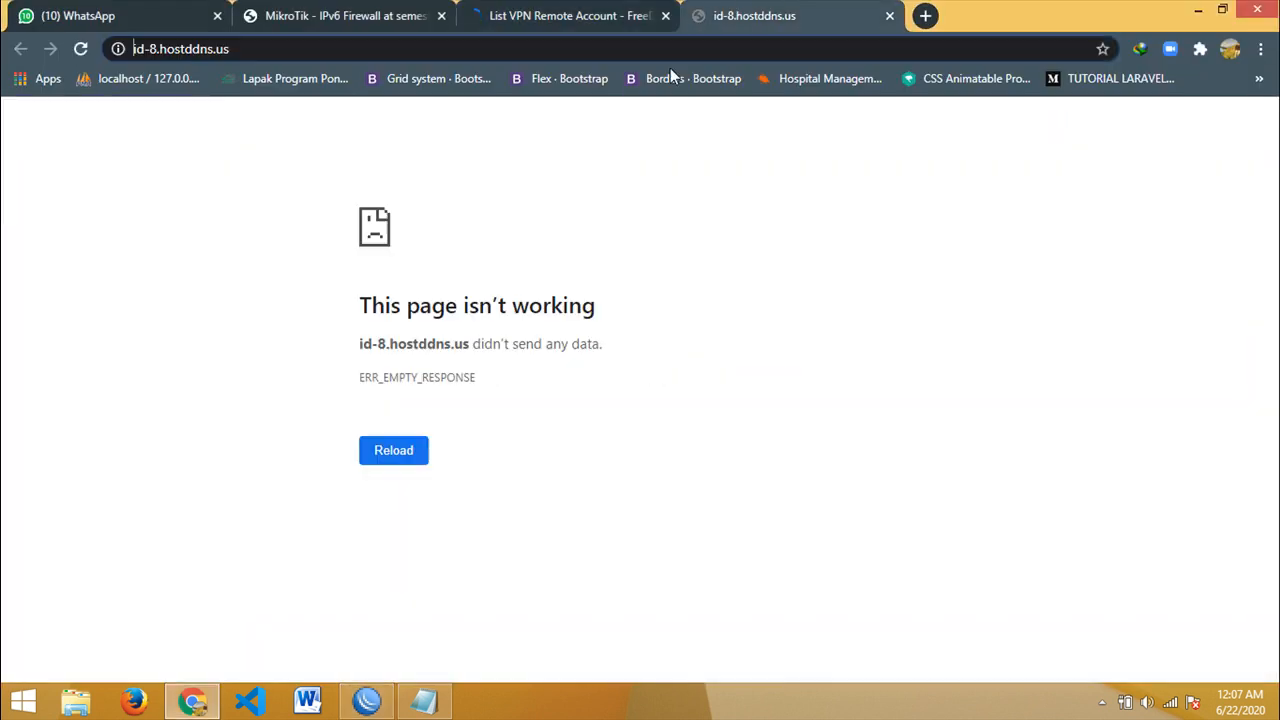
pyautogui.write(':')
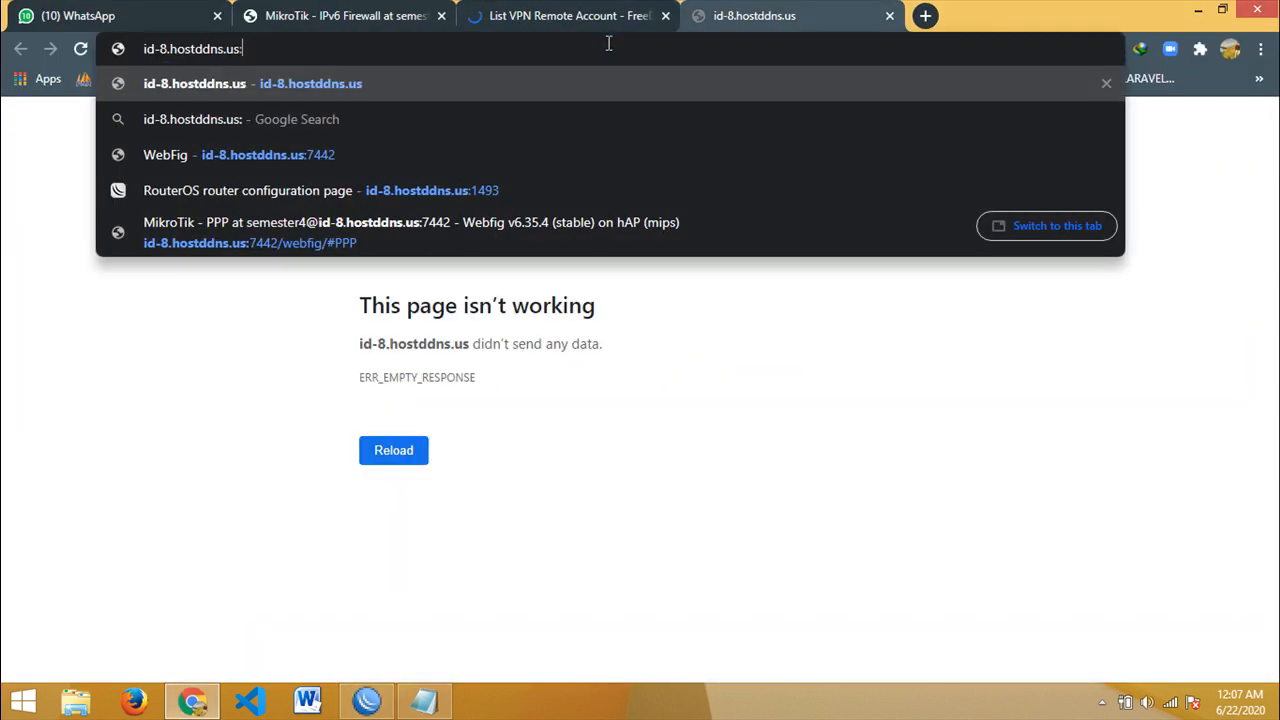
pyautogui.write('1943')
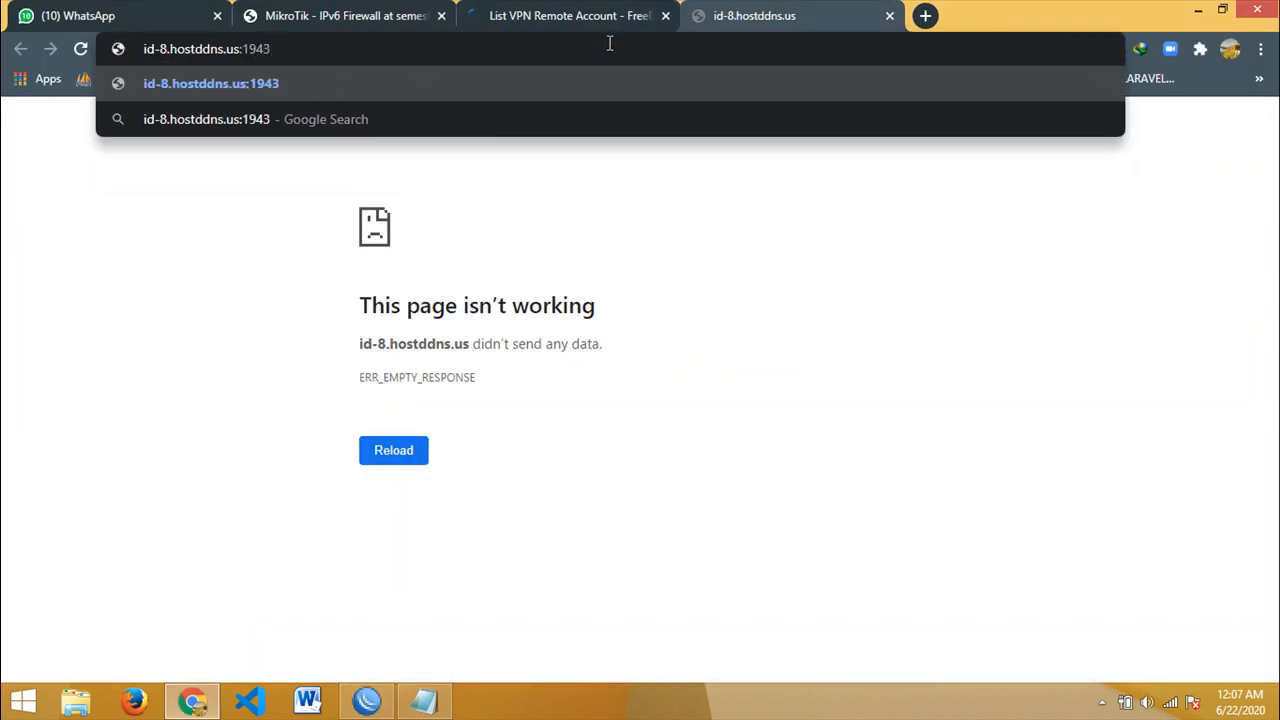
pyautogui.press('Return')
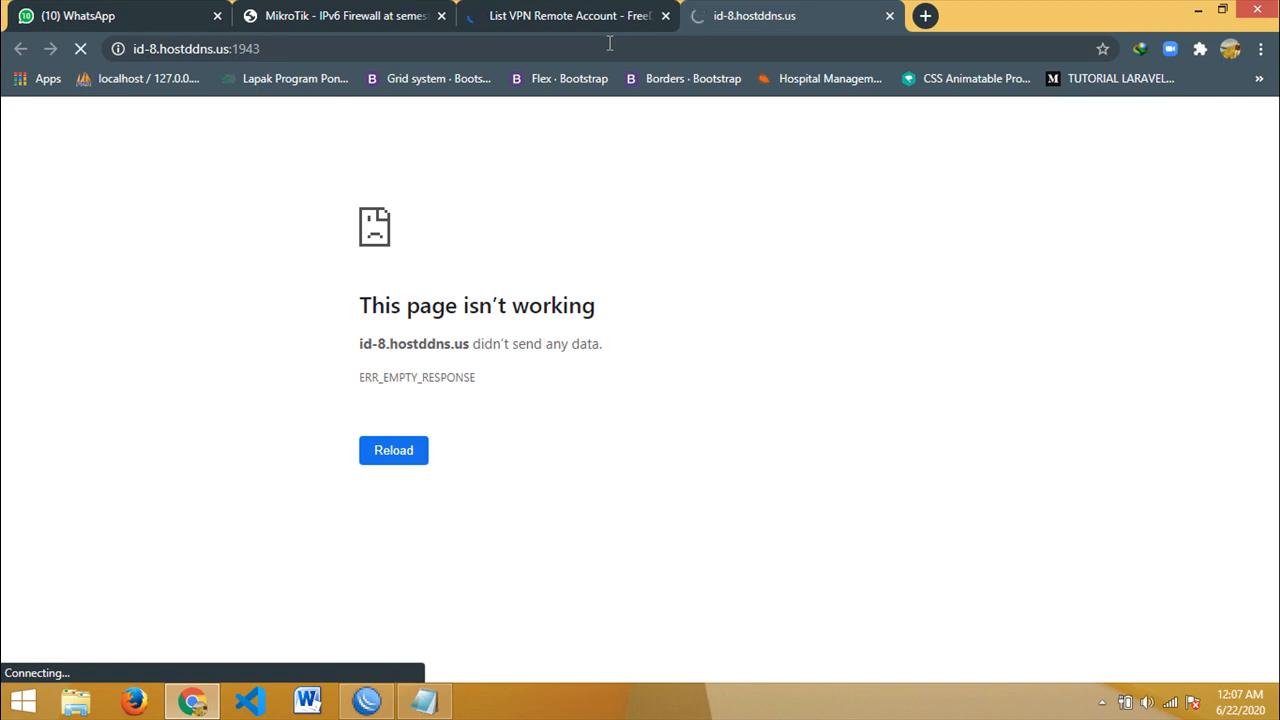
pyautogui.click(1171, 702)
pyautogui.click(1124, 472)
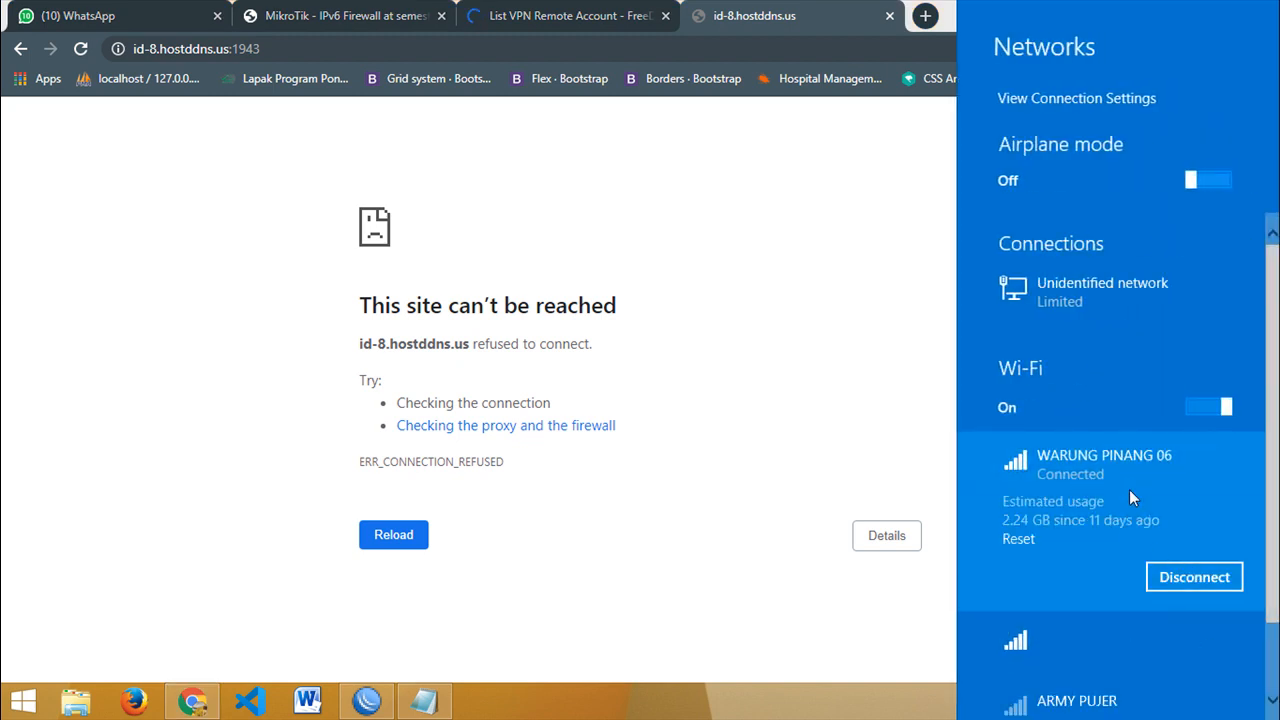
# Connect the laptop to a different Wi‑Fi network, then bring WinBox back
pyautogui.click(909, 447)
pyautogui.click(1170, 702)
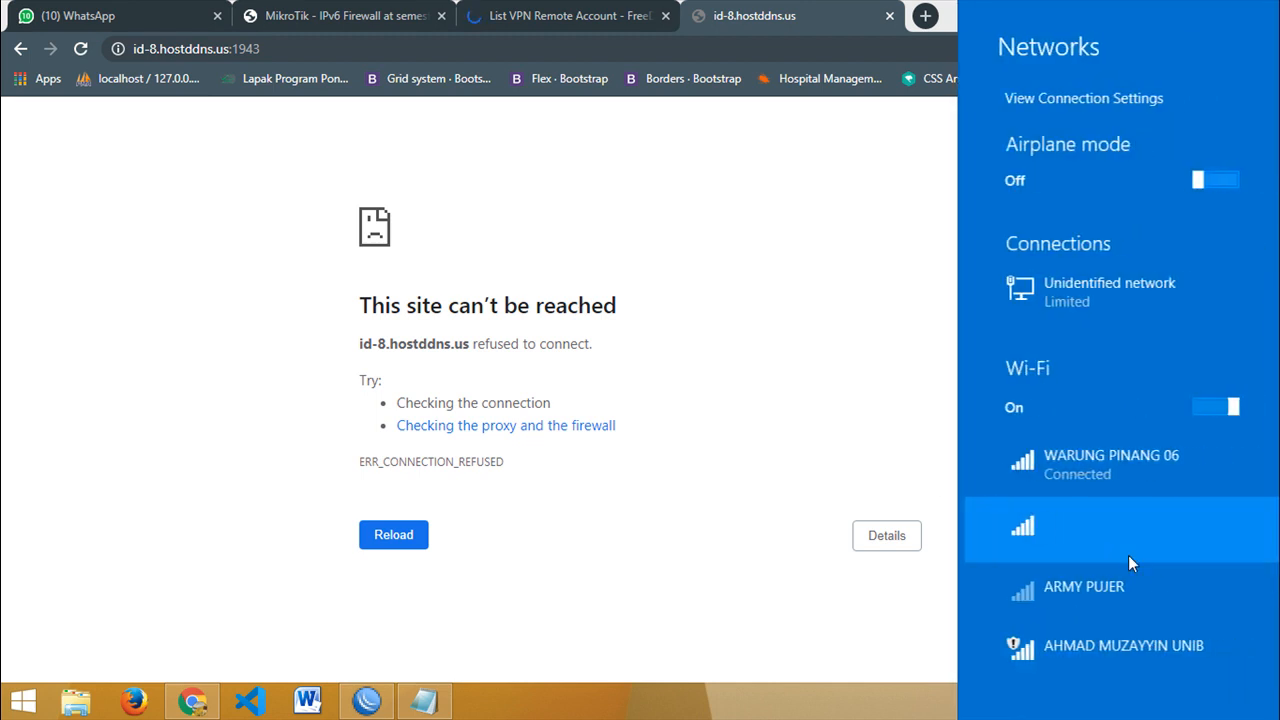
pyautogui.click(1155, 663)
pyautogui.click(1198, 684)
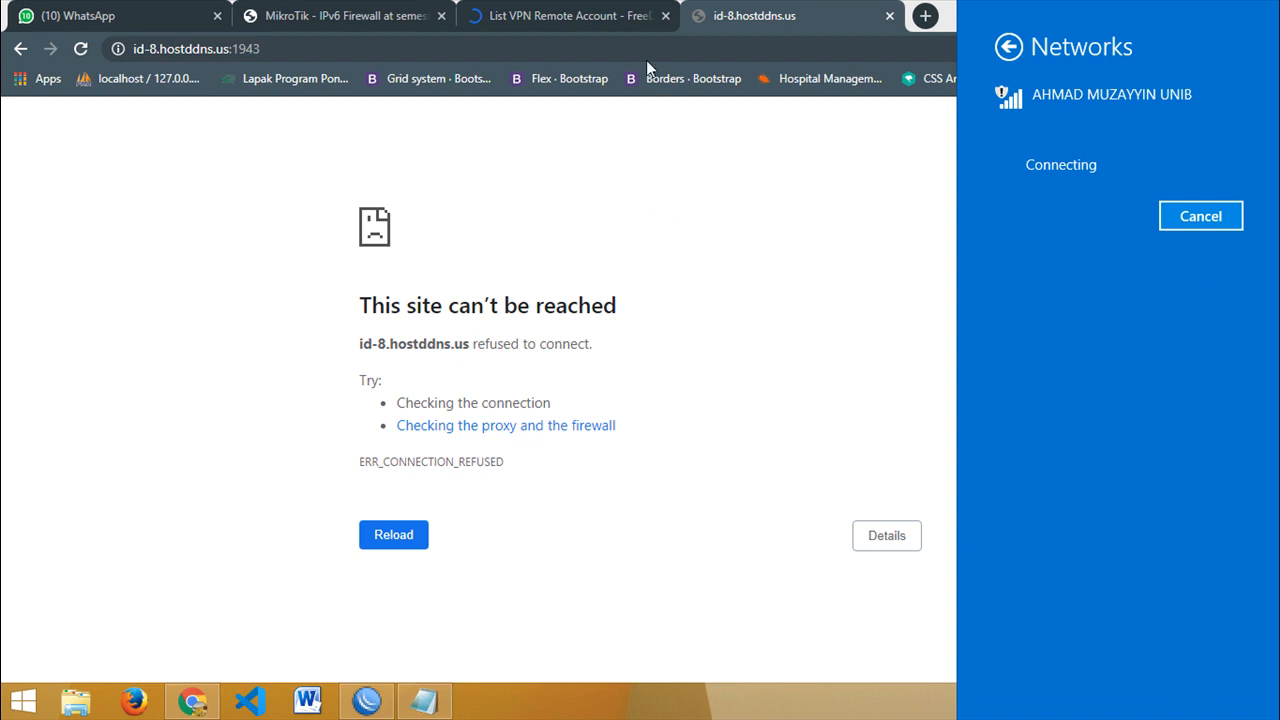
pyautogui.click(595, 20)
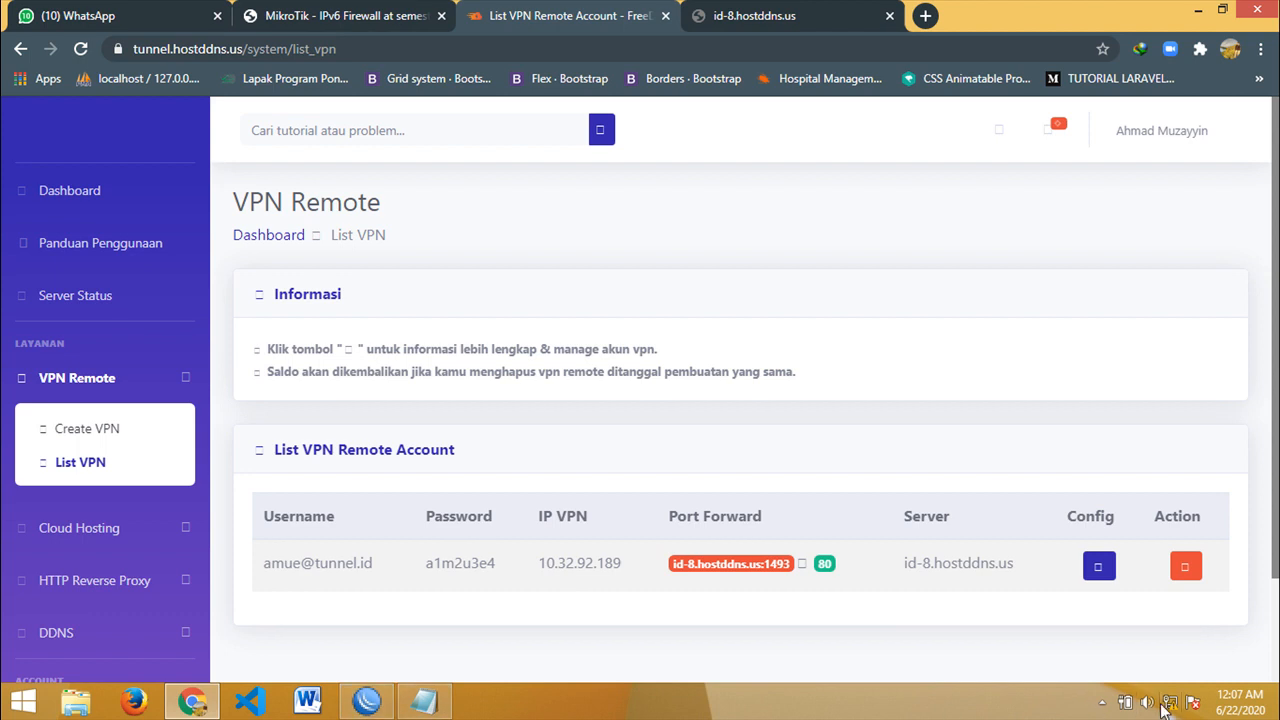
pyautogui.click(1170, 704)
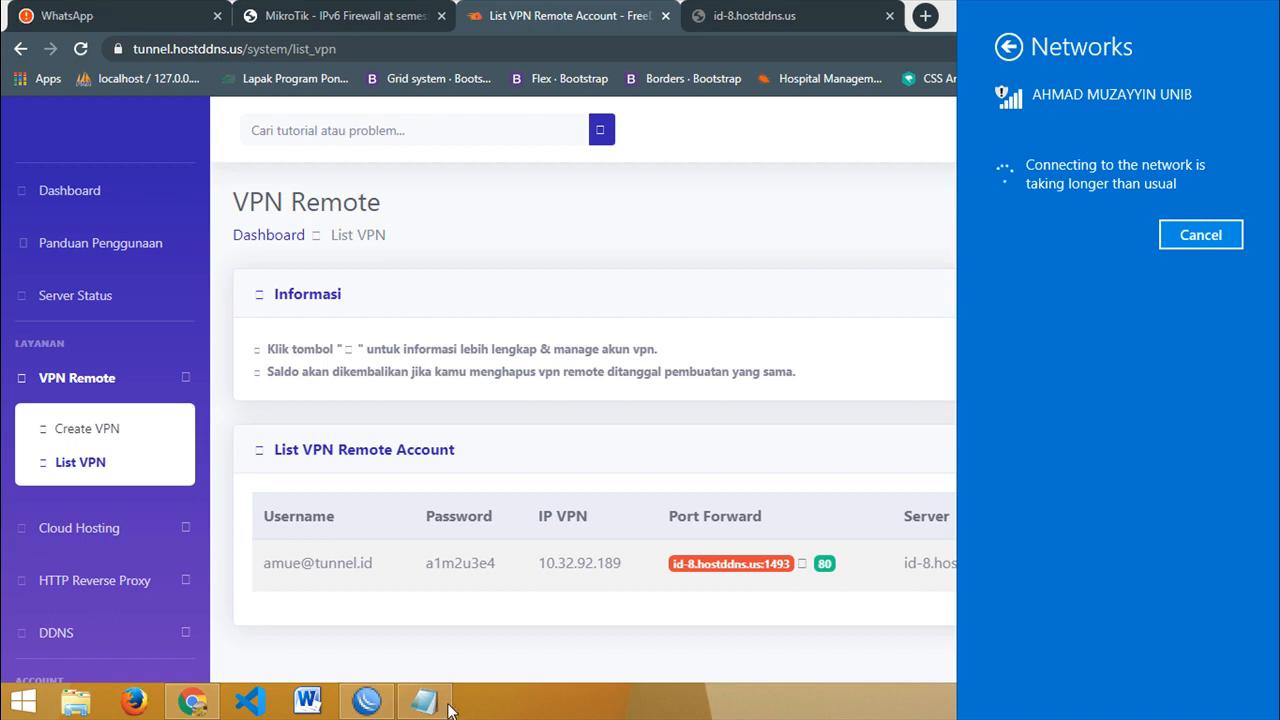
pyautogui.click(368, 703)
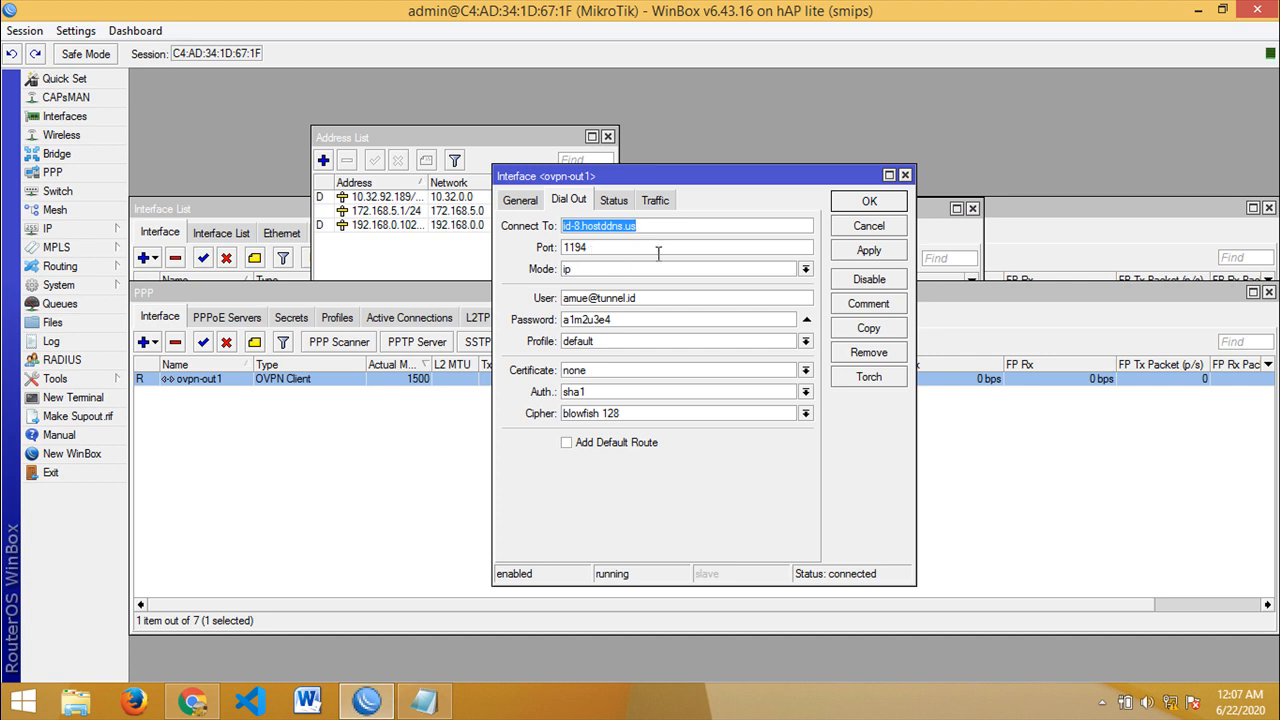
# Close the ovpn-out1 settings and confirm the IP Service List shows www on port 80
pyautogui.click(866, 202)
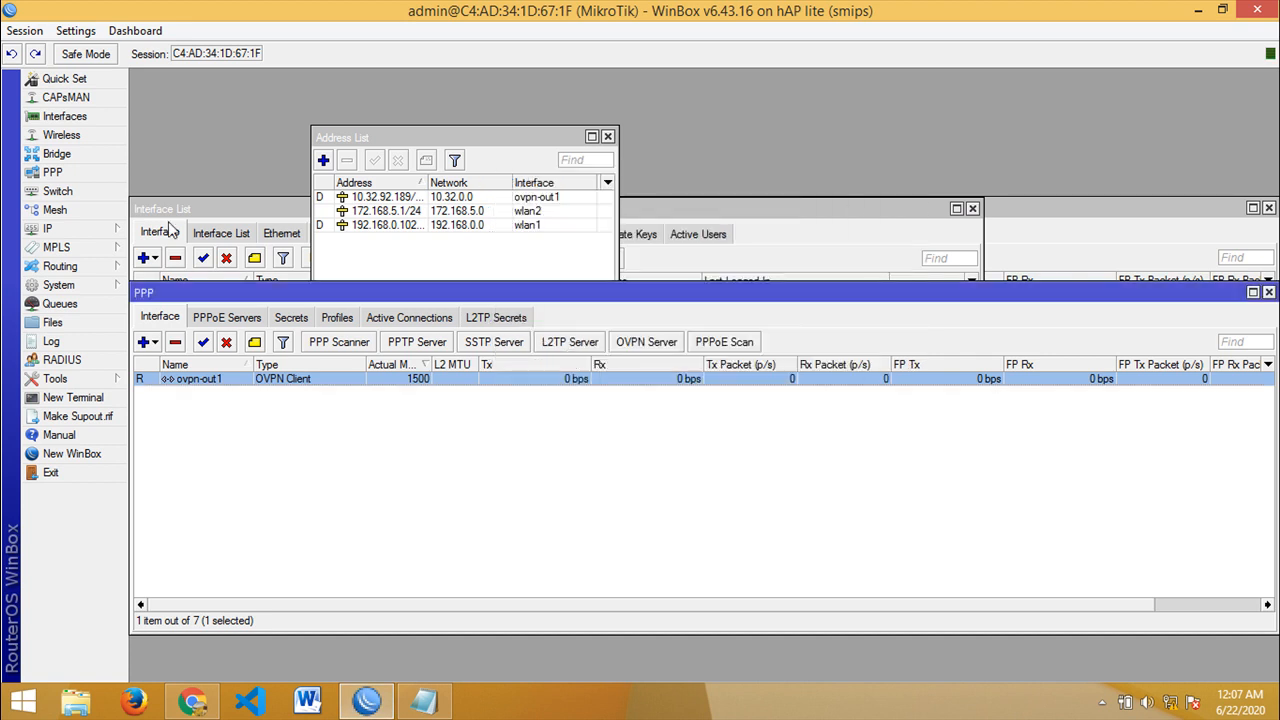
pyautogui.click(79, 231)
pyautogui.click(186, 551)
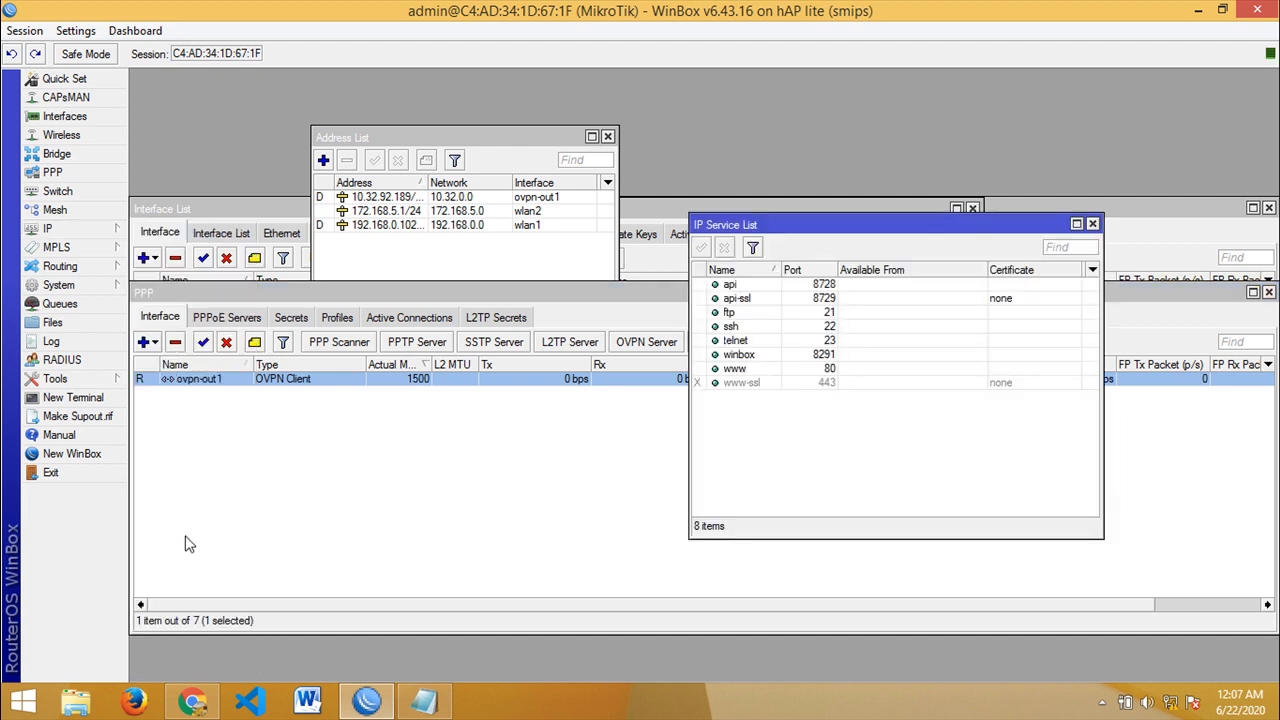
pyautogui.click(764, 384)
pyautogui.click(794, 368)
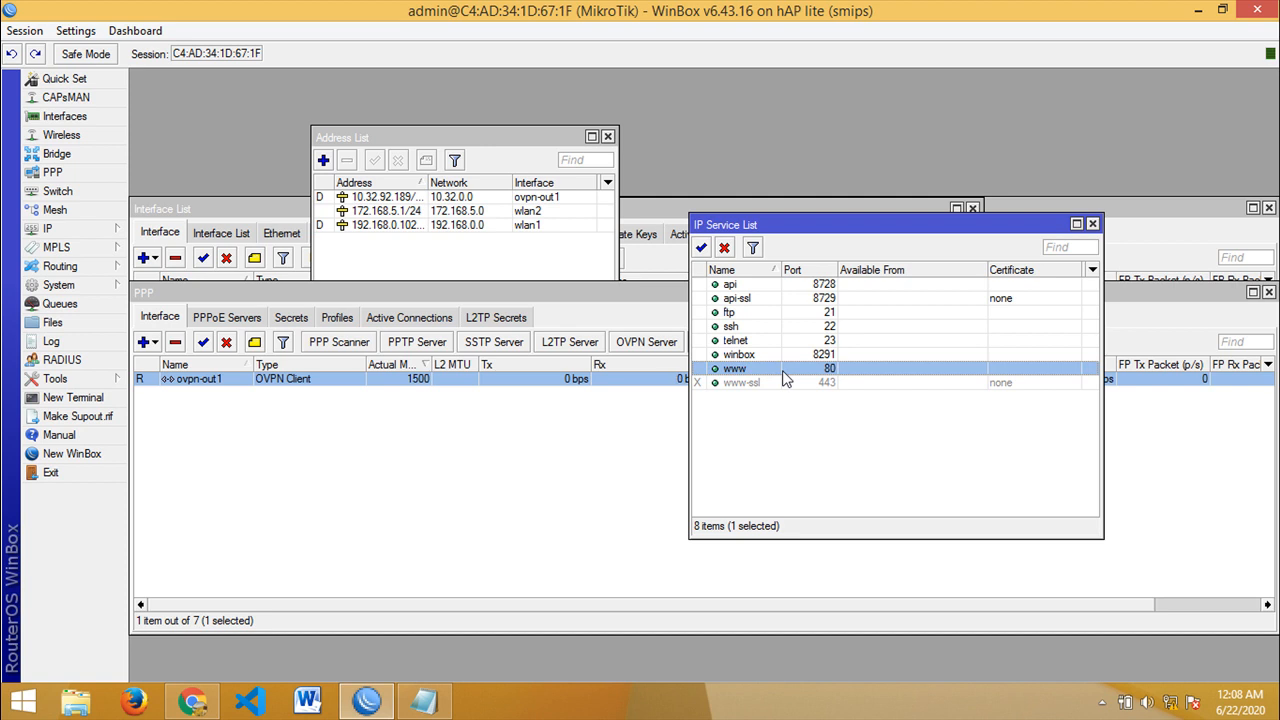
pyautogui.click(612, 427)
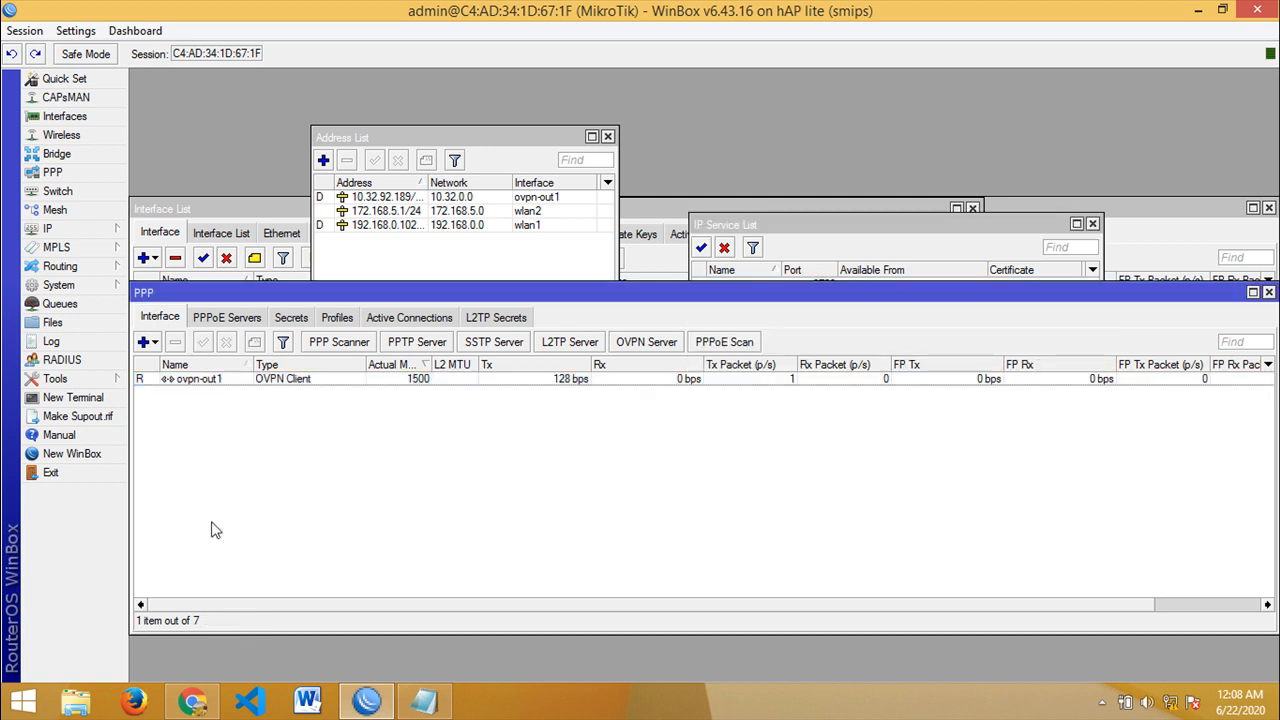
pyautogui.click(193, 703)
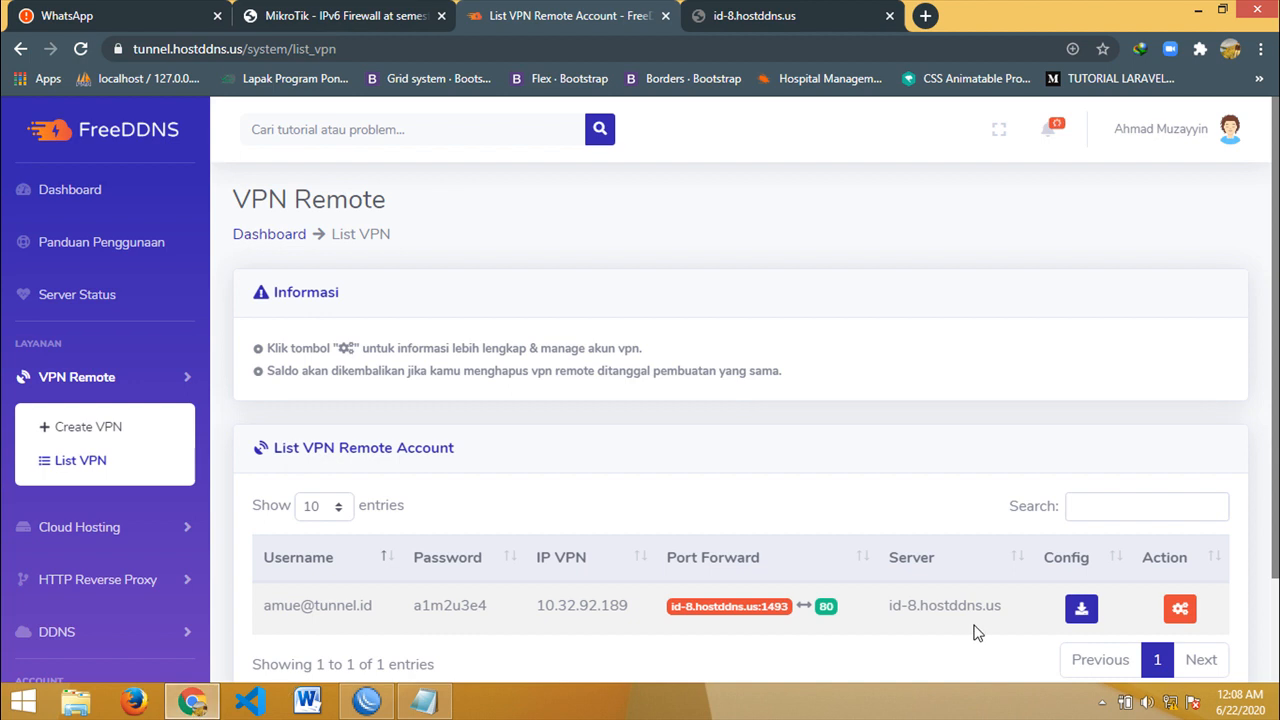
# Copy the port-forward address id-8.hostddns.us:1493 and try loading it in Chrome
pyautogui.moveTo(672, 612); pyautogui.dragTo(800, 608)
pyautogui.hotkey('ctrl', 'c')
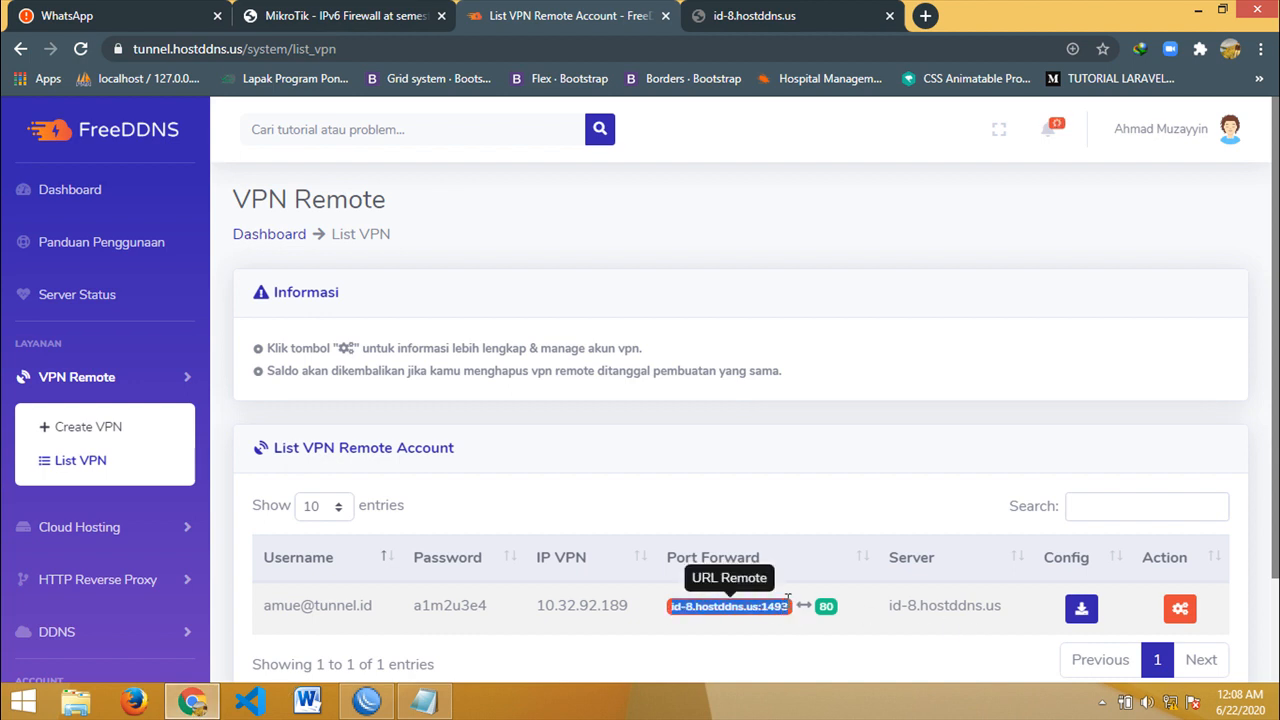
pyautogui.click(770, 12)
pyautogui.click(699, 49)
pyautogui.hotkey('ctrl', 'v')
pyautogui.press('Return')
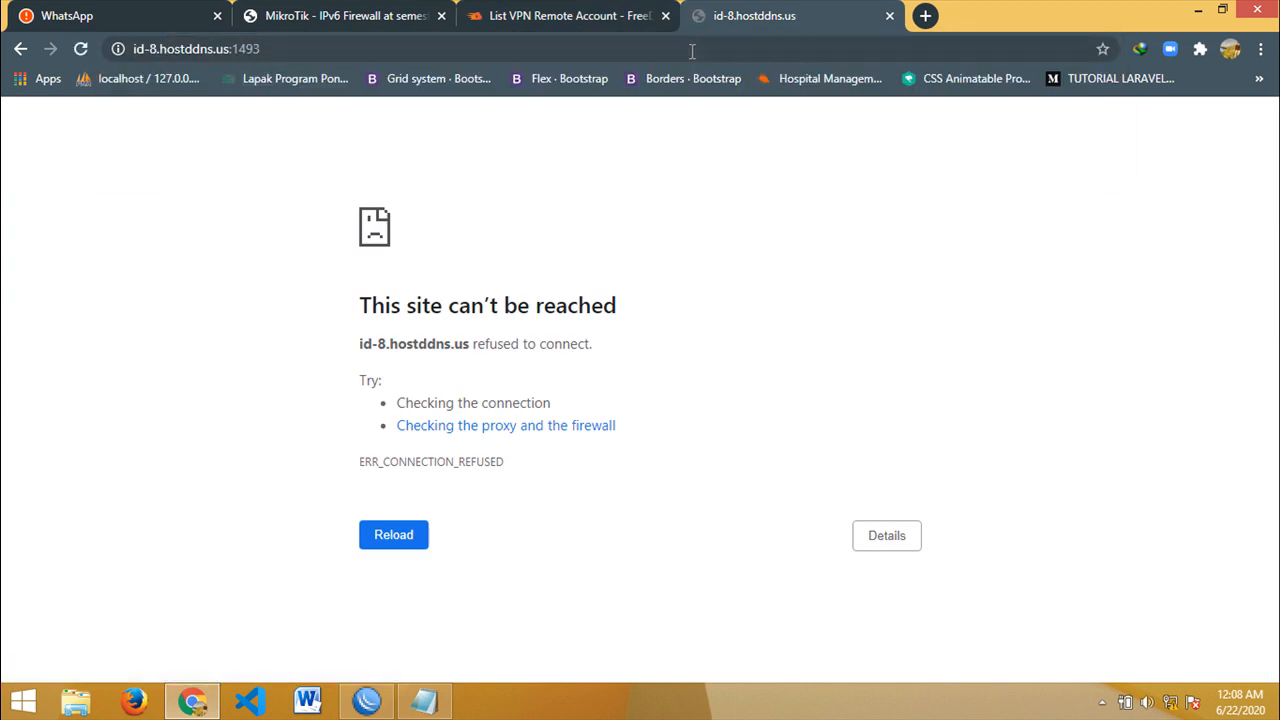
pyautogui.click(687, 52)
pyautogui.hotkey('ctrl', 'c')
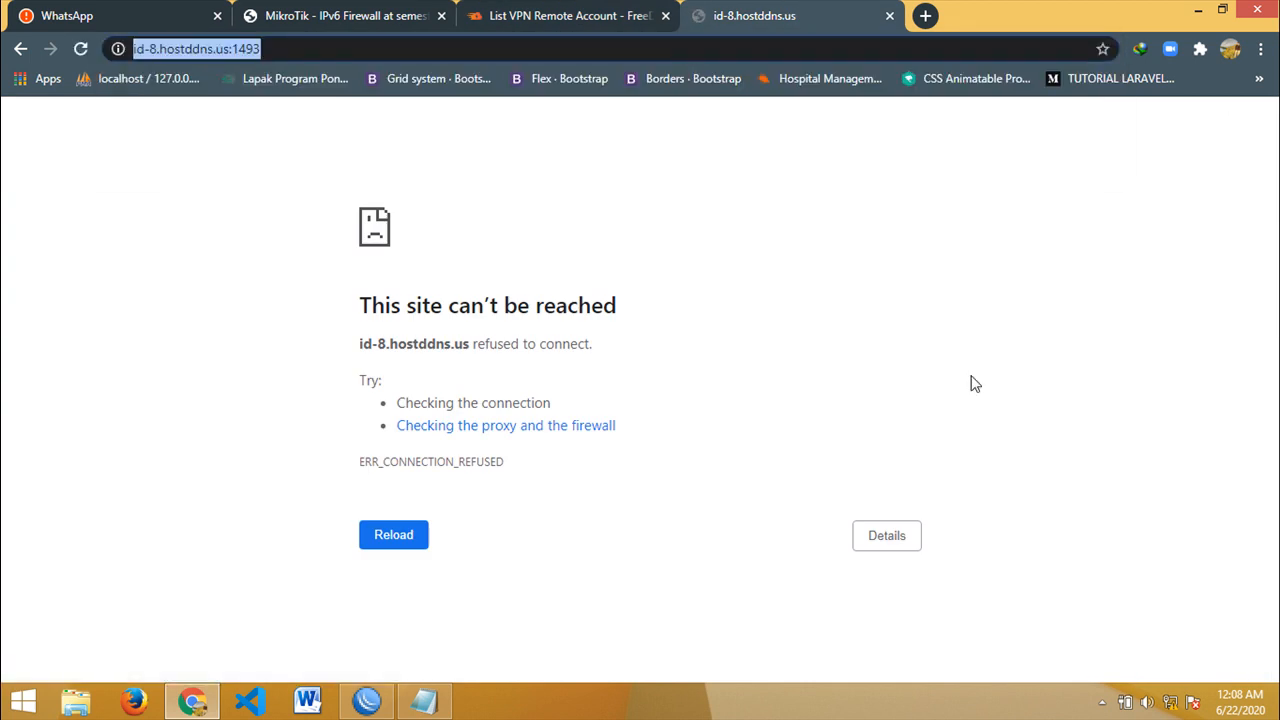
# Dismiss the Wi-Fi networks panel and close the unreachable id-8.hostddns.us tab
pyautogui.click(1168, 702)
pyautogui.click(1168, 251)
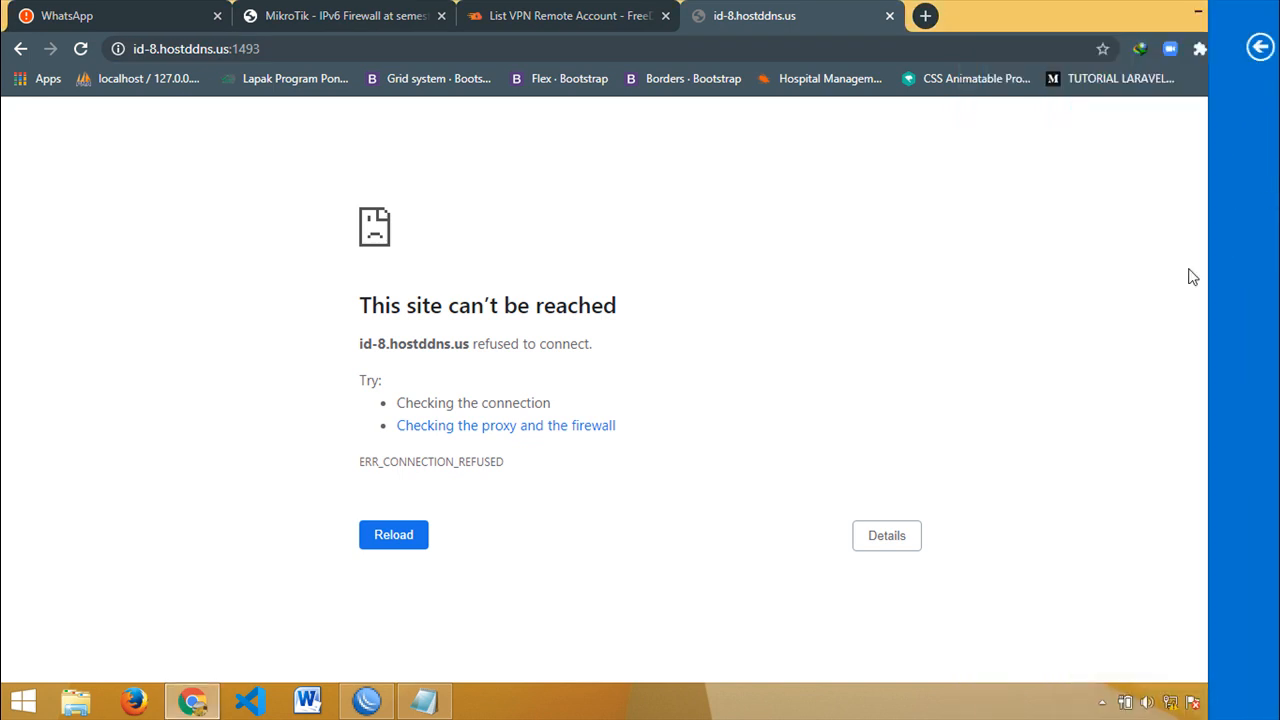
pyautogui.click(737, 10)
pyautogui.hotkey('ctrl', 'w')
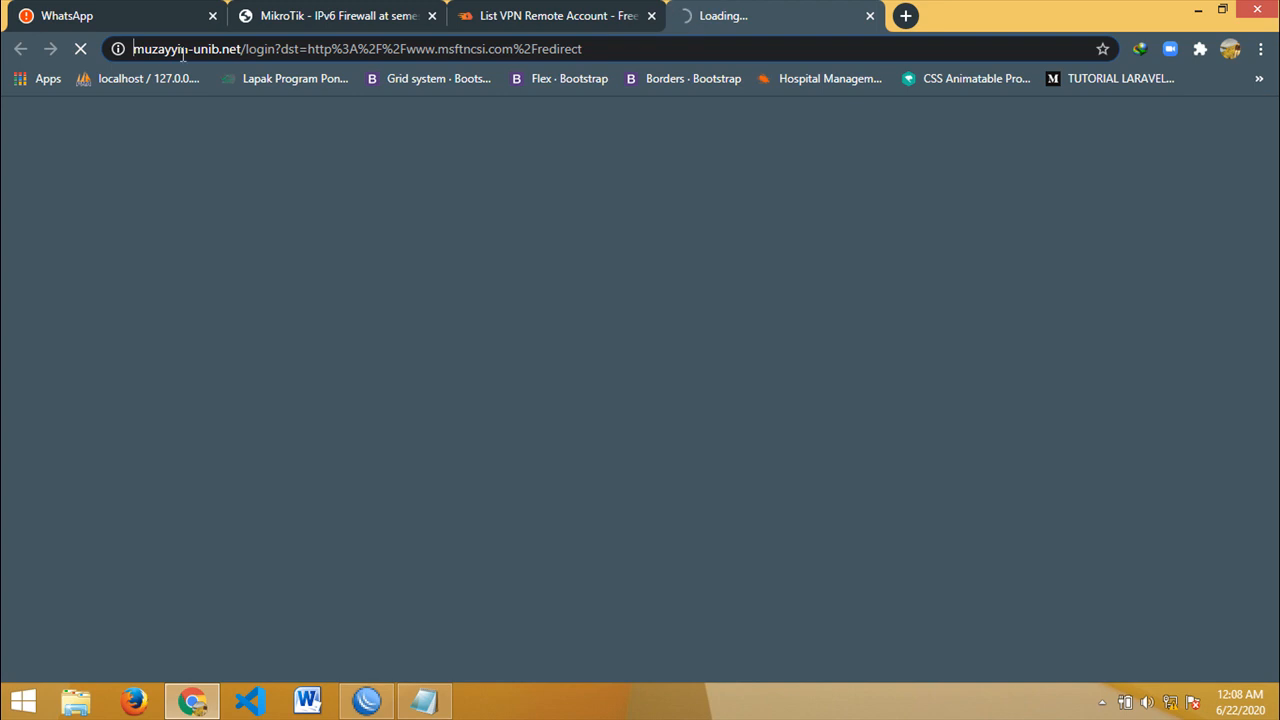
# Log into the muzayyin-unib.net hotspot as admin and search Google for 'makan'
pyautogui.click(135, 47)
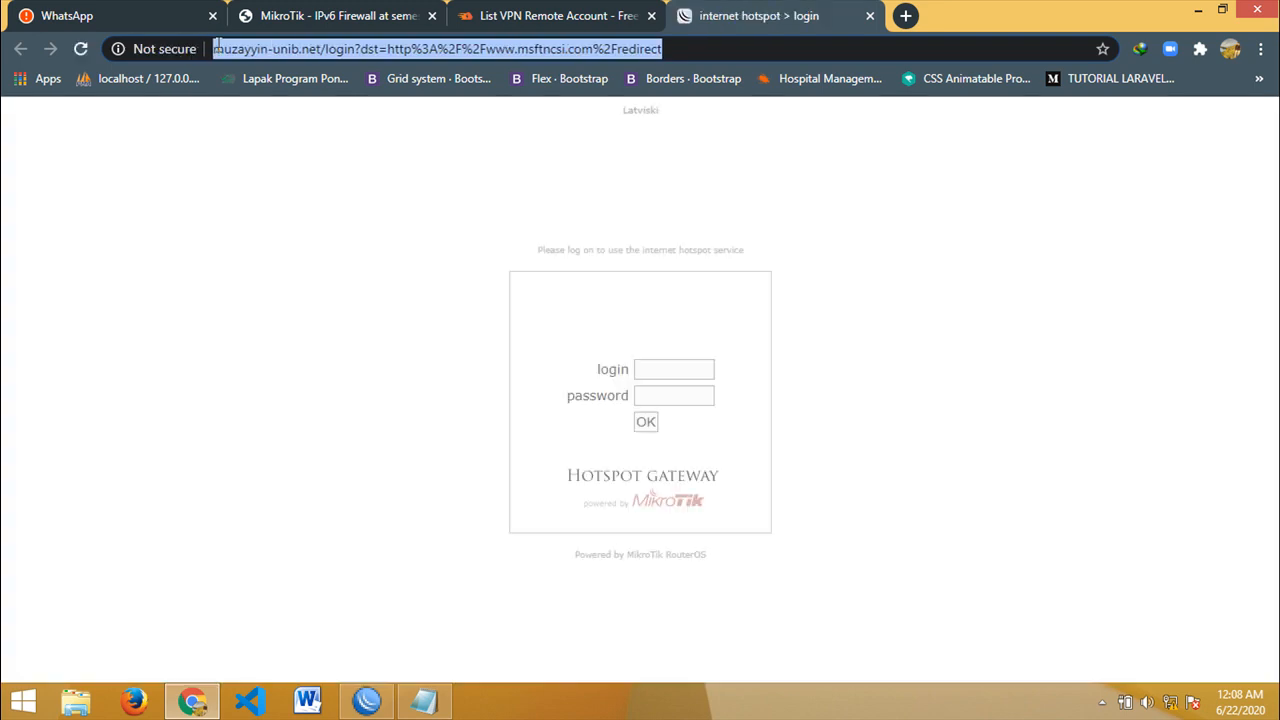
pyautogui.click(281, 53)
pyautogui.moveTo(323, 50); pyautogui.dragTo(212, 50)
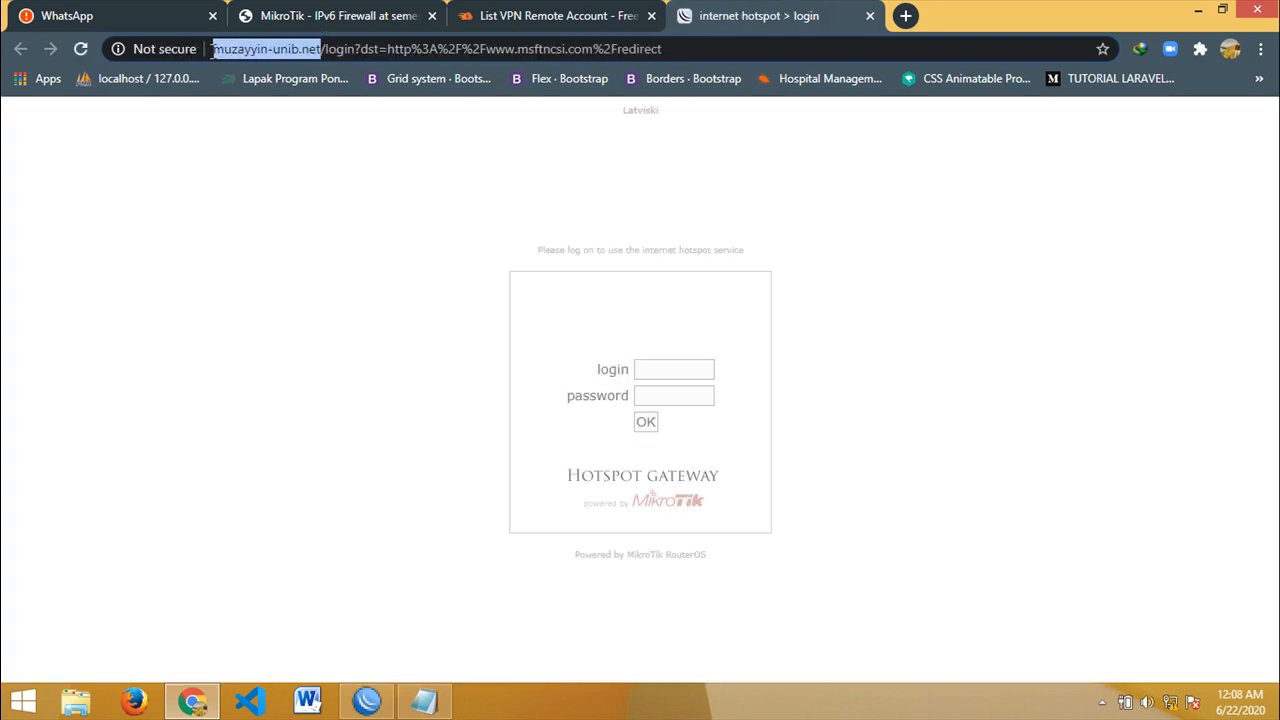
pyautogui.click(664, 371)
pyautogui.write('admin')
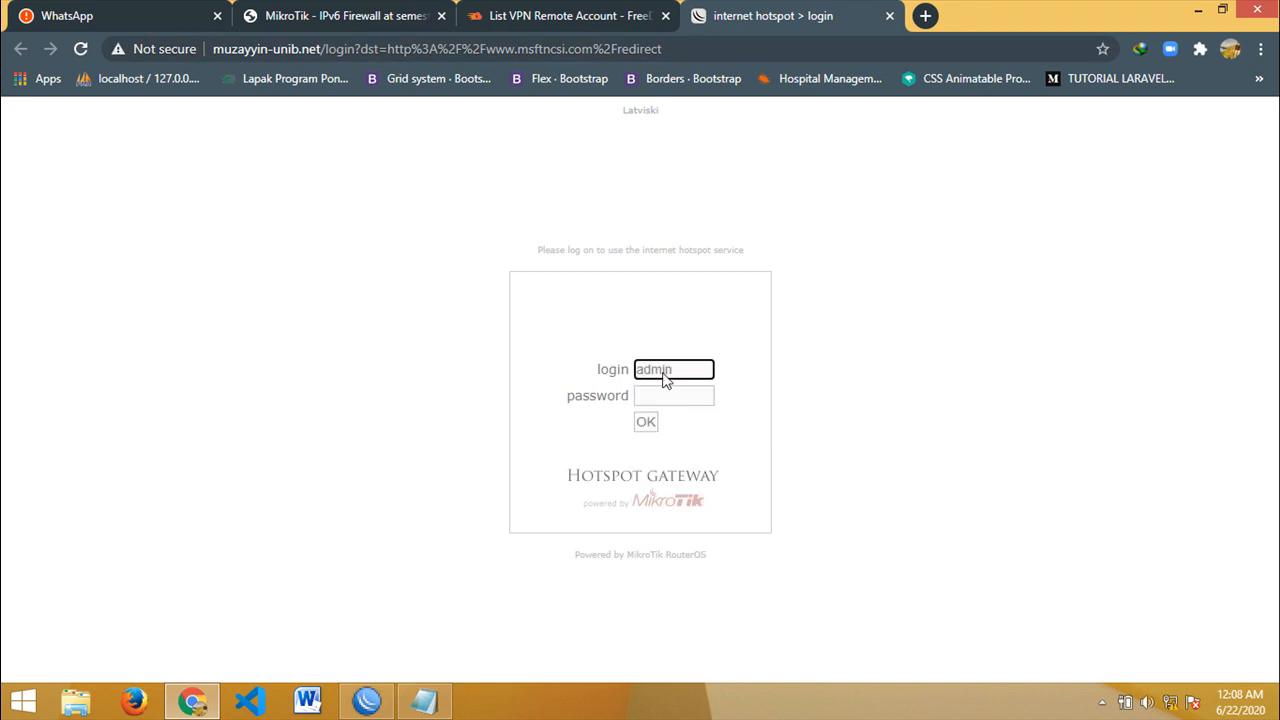
pyautogui.press('Return')
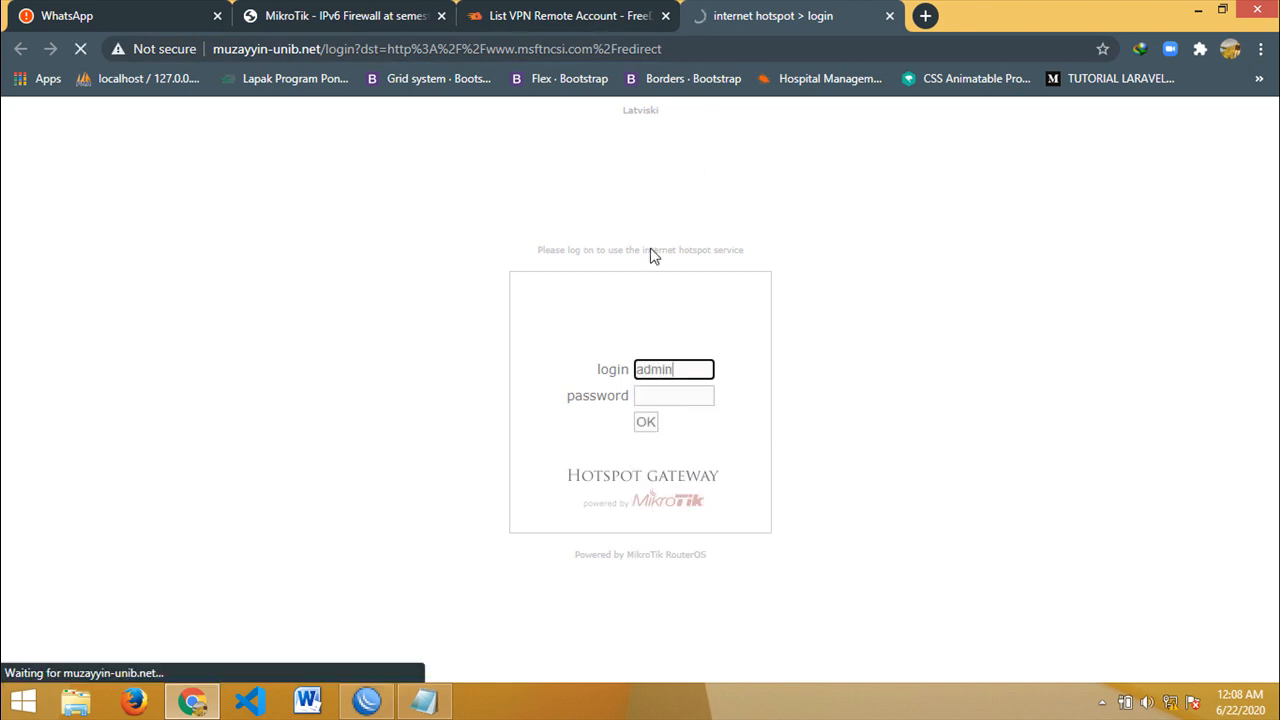
pyautogui.click(646, 424)
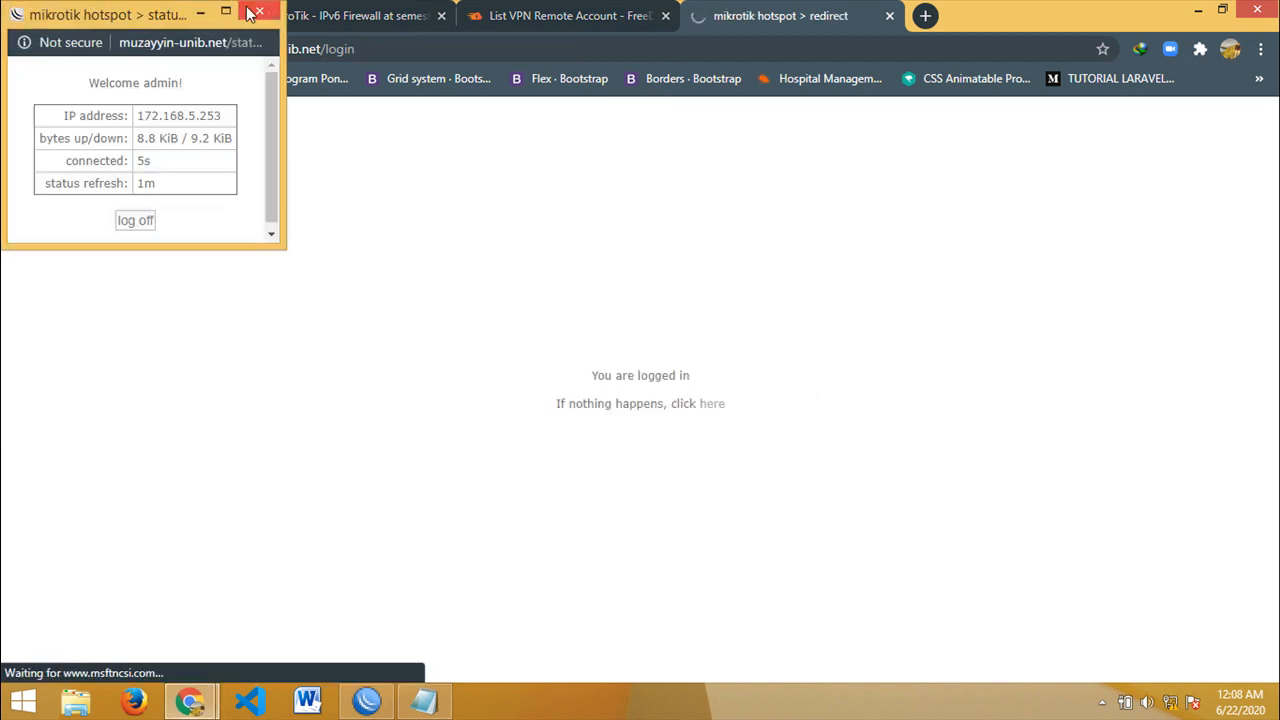
pyautogui.click(449, 50)
pyautogui.write('makan')
pyautogui.press('Return')
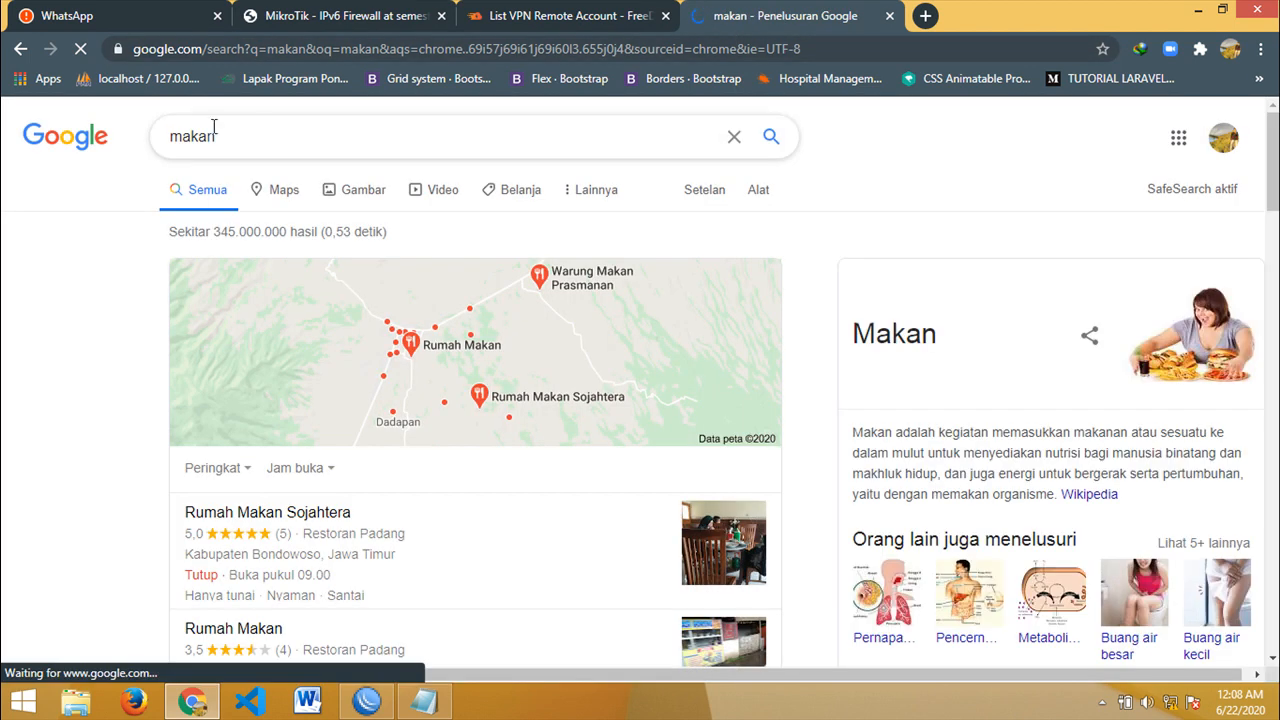
# Load id-8.hostddns.us:1493 in a new tab and close the 'makan' search tab
pyautogui.click(590, 28)
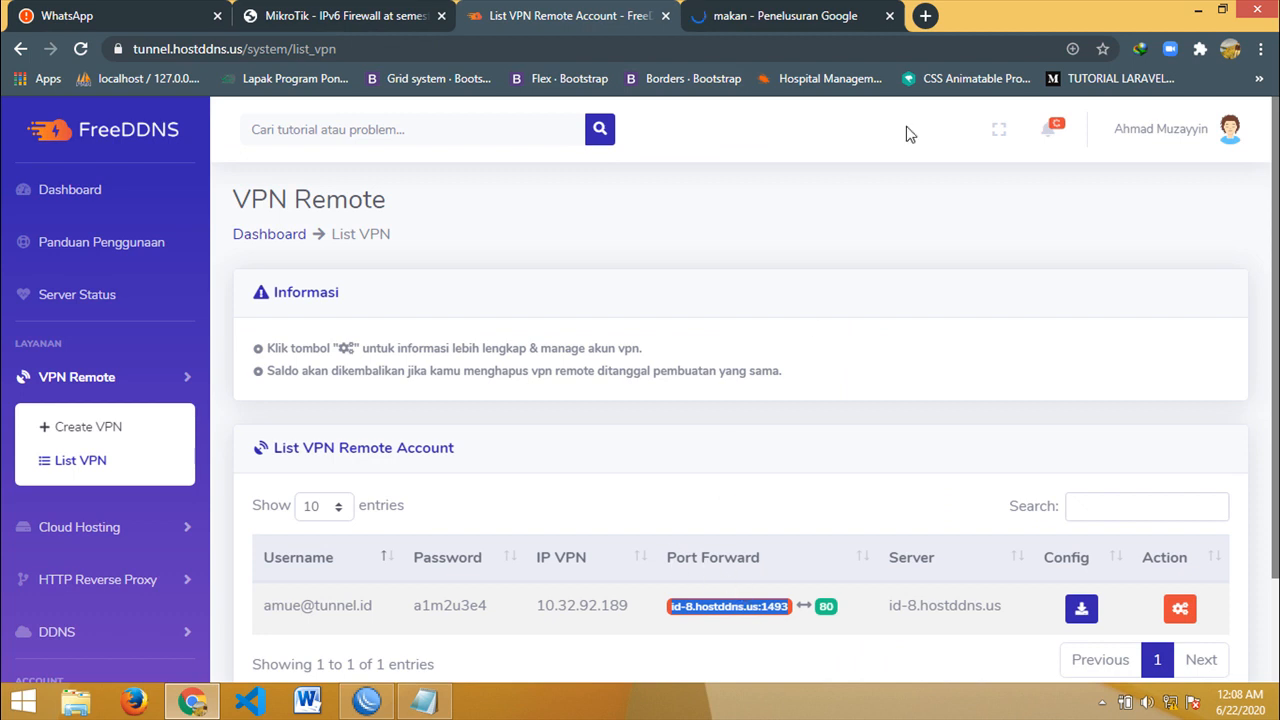
pyautogui.click(926, 16)
pyautogui.hotkey('ctrl', 'v')
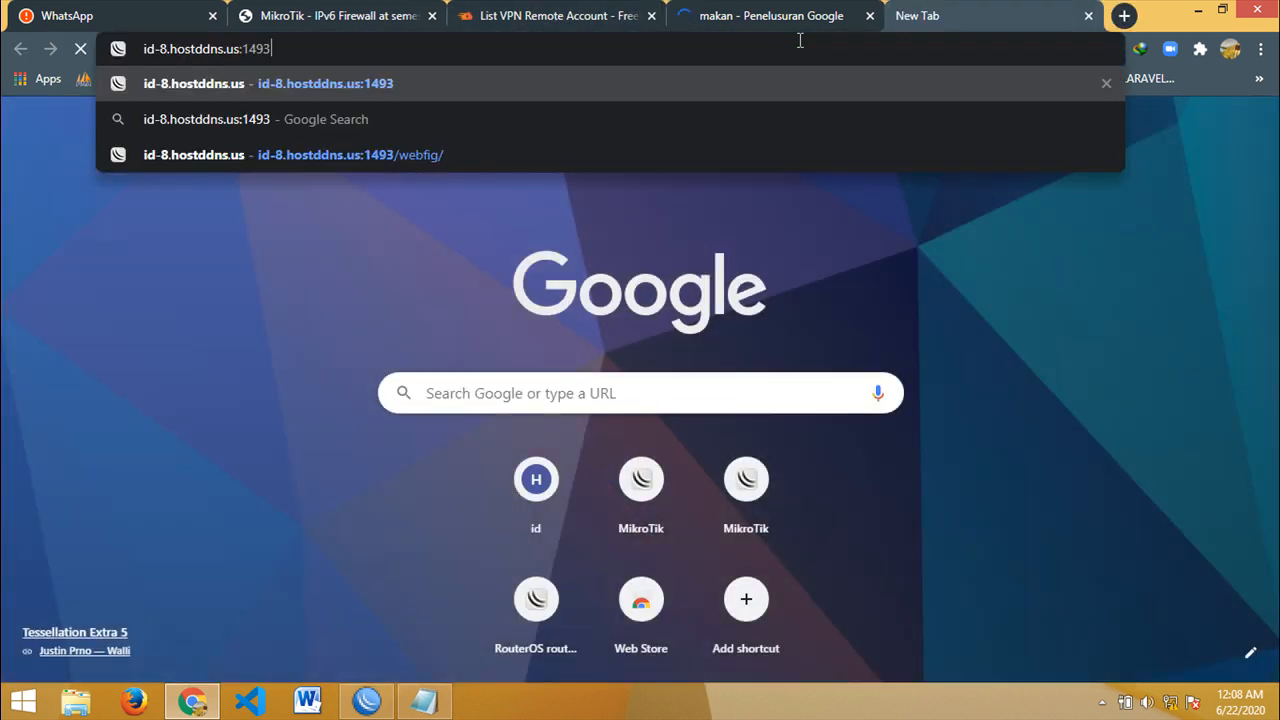
pyautogui.press('Return')
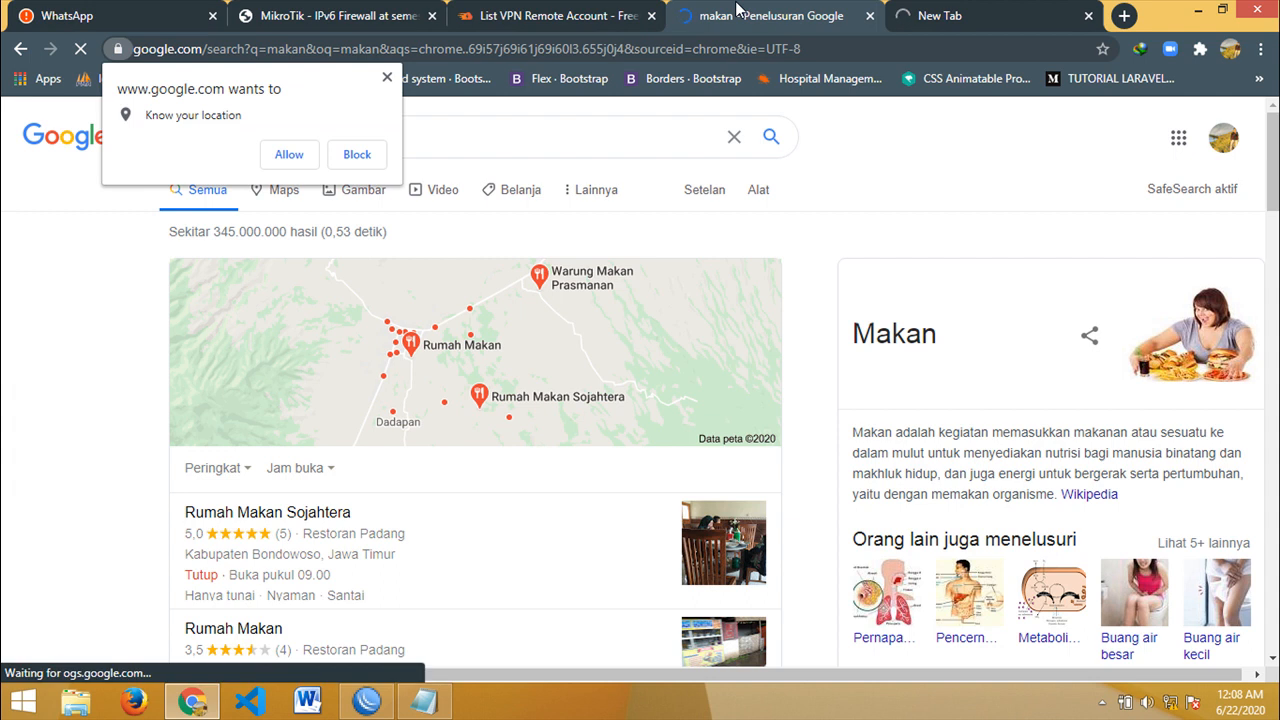
pyautogui.middleClick(737, 10)
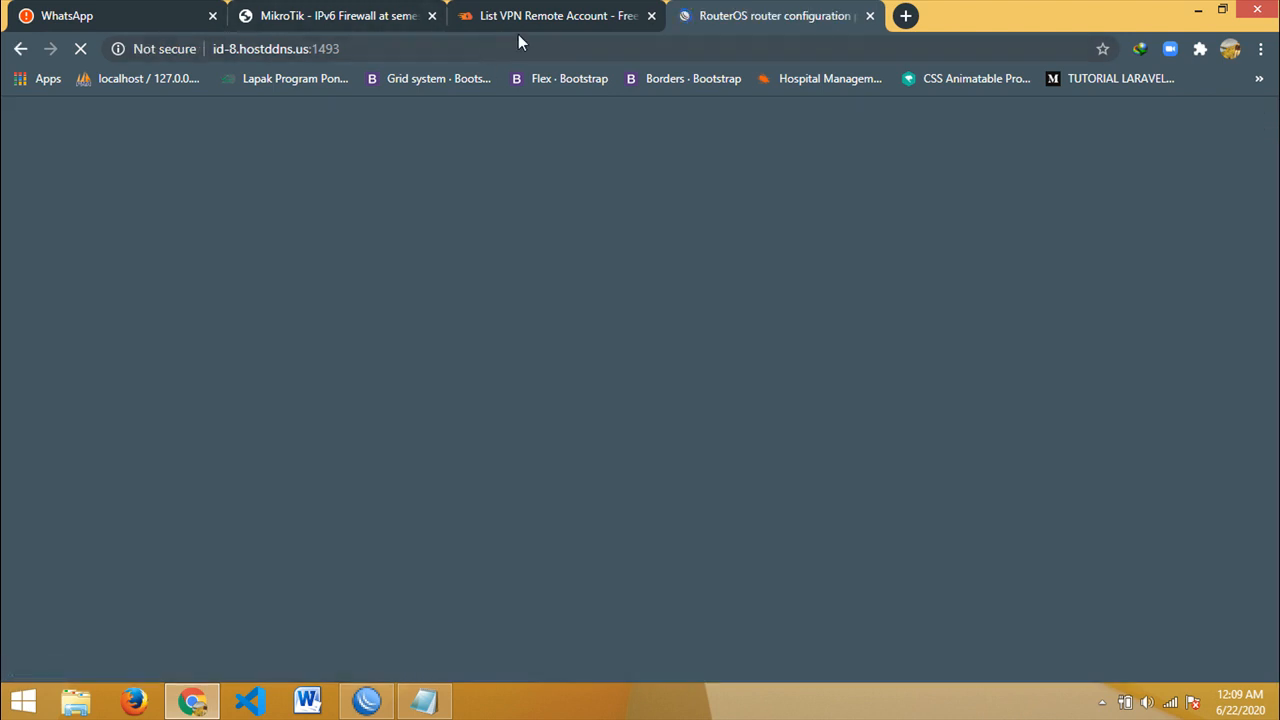
pyautogui.click(367, 700)
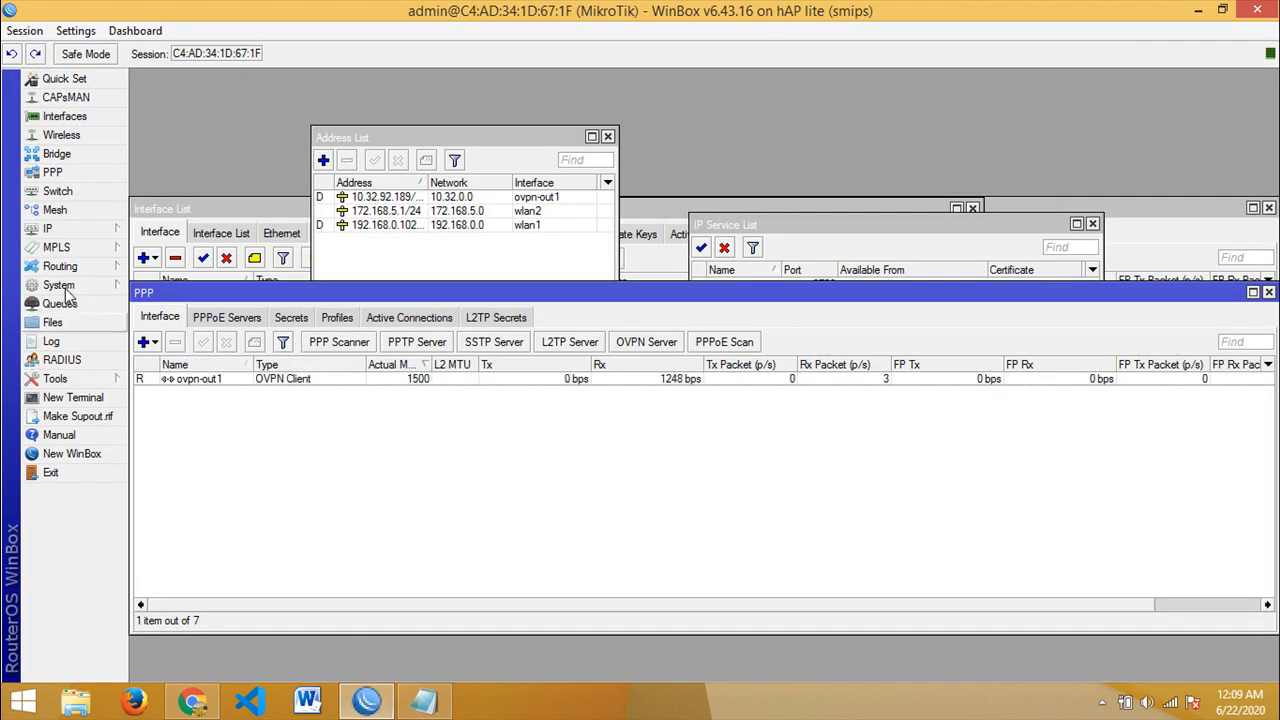
# Open System > Users and check that the client user is enabled in the read group
pyautogui.click(78, 232)
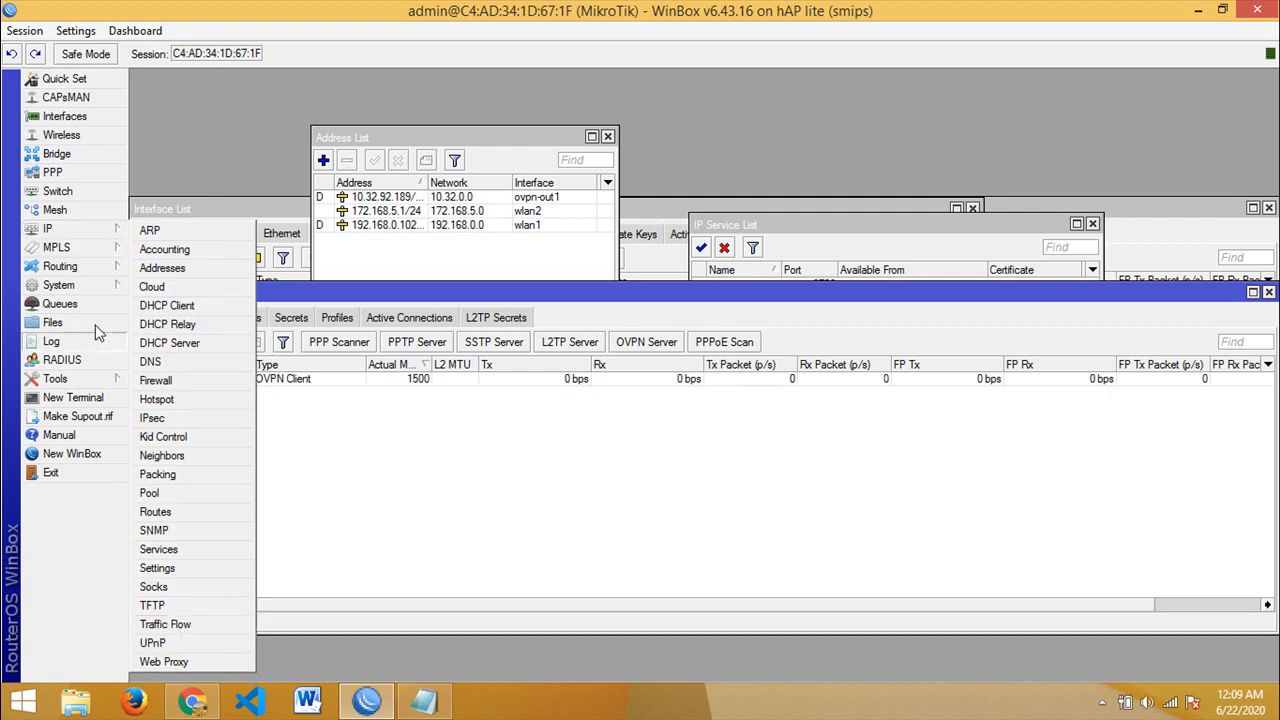
pyautogui.moveTo(100, 285)
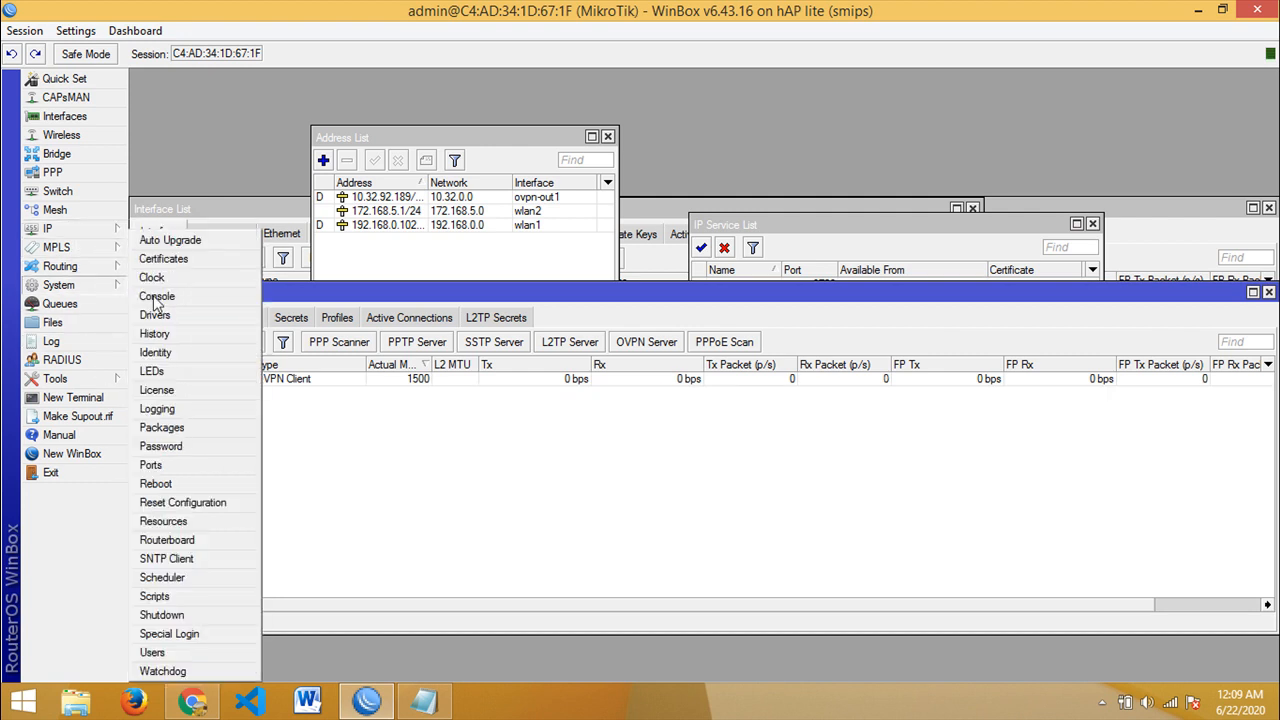
pyautogui.click(205, 652)
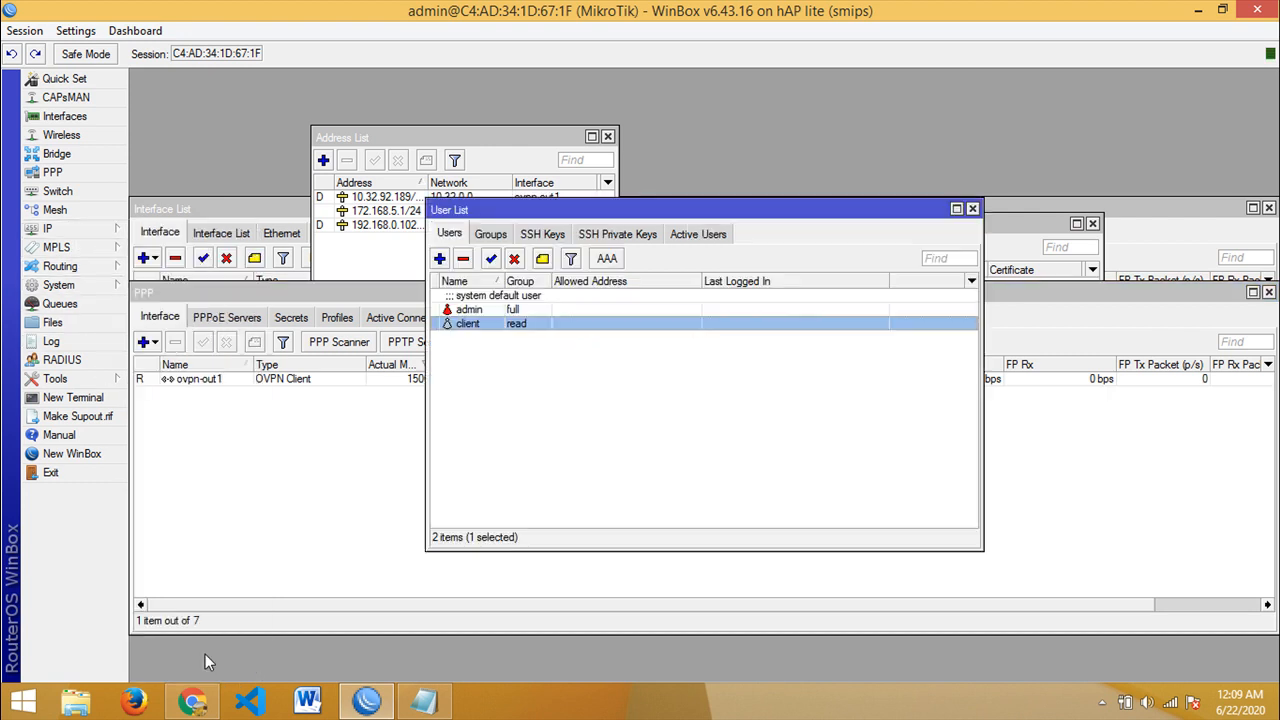
pyautogui.doubleClick(545, 324)
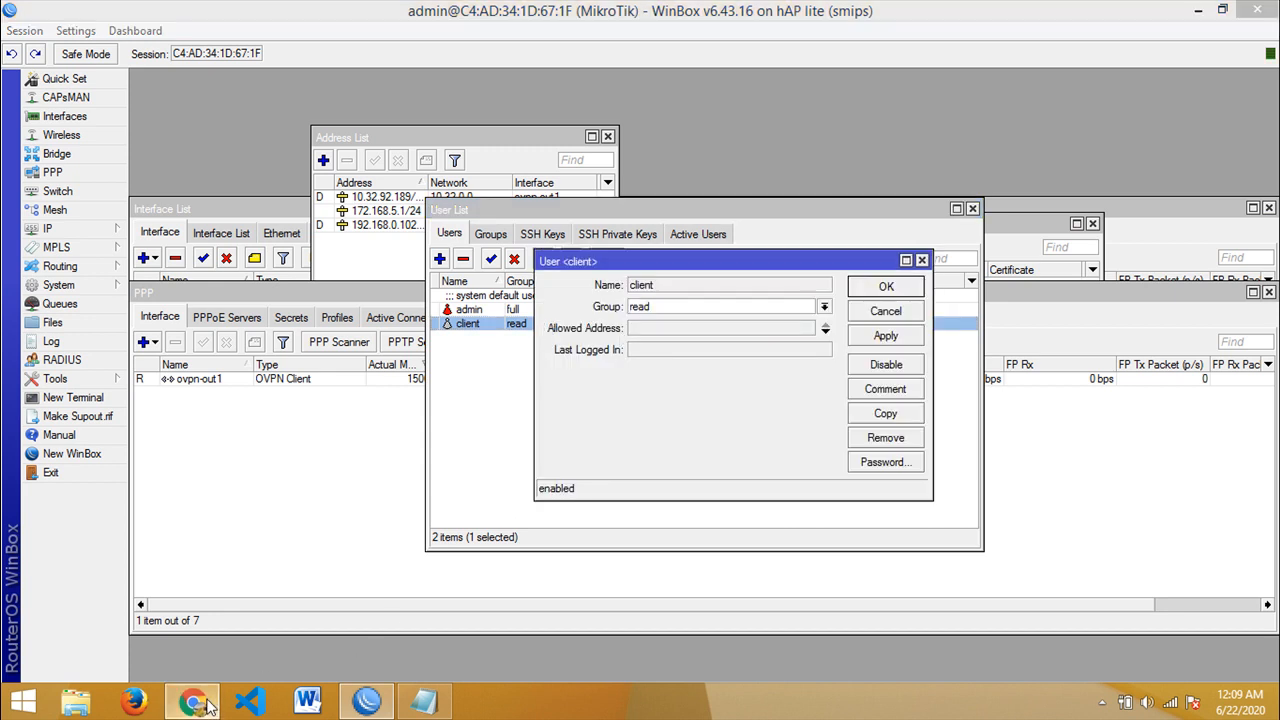
pyautogui.click(200, 698)
# Log into WebFig at id-8.hostddns.us:1493 as 'client' with that user's password
pyautogui.click(318, 396)
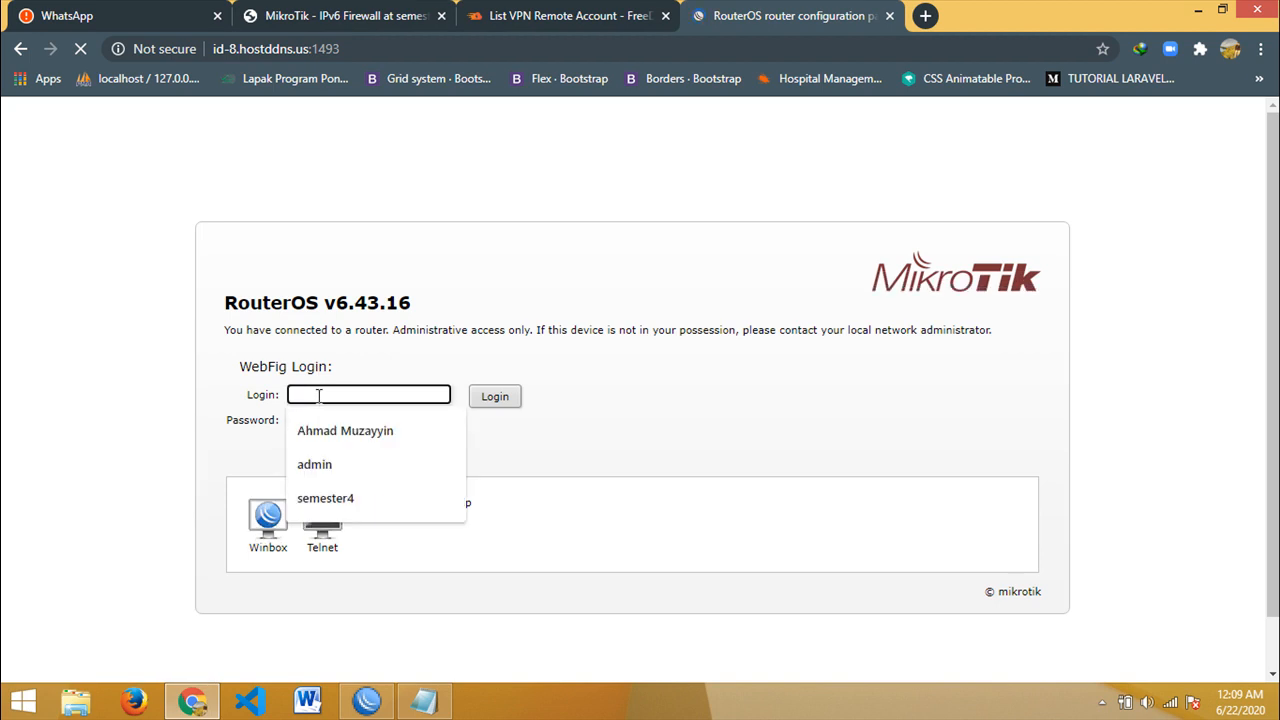
pyautogui.write('client')
pyautogui.press('Tab')
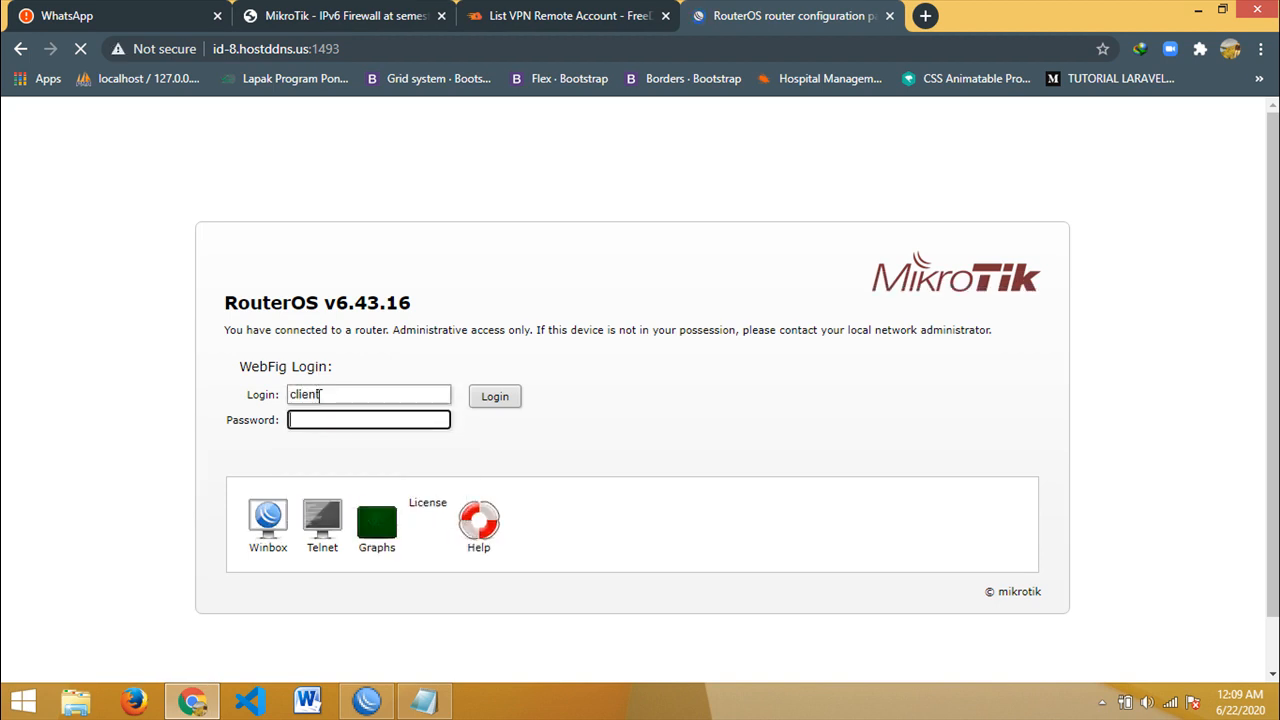
pyautogui.write('••')
pyautogui.click(497, 397)
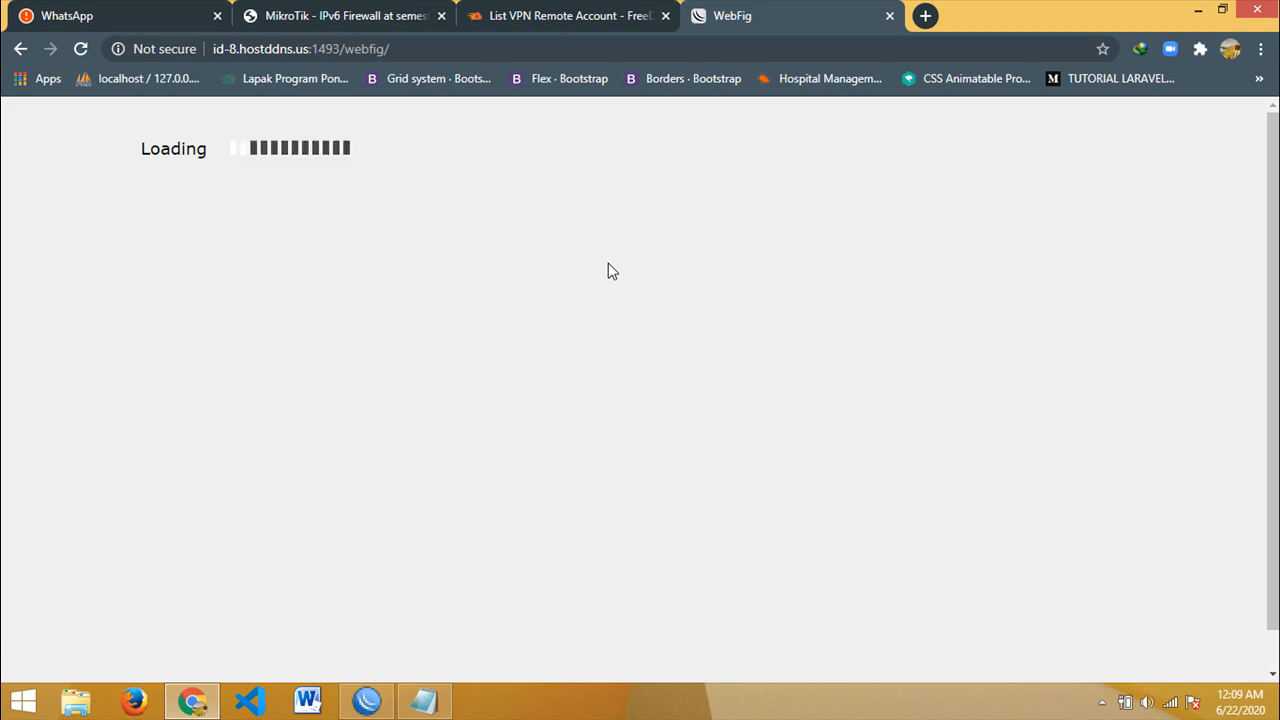
# Add a Notepad line noting they're waiting to get in because the Wi-Fi is unstable
pyautogui.click(425, 700)
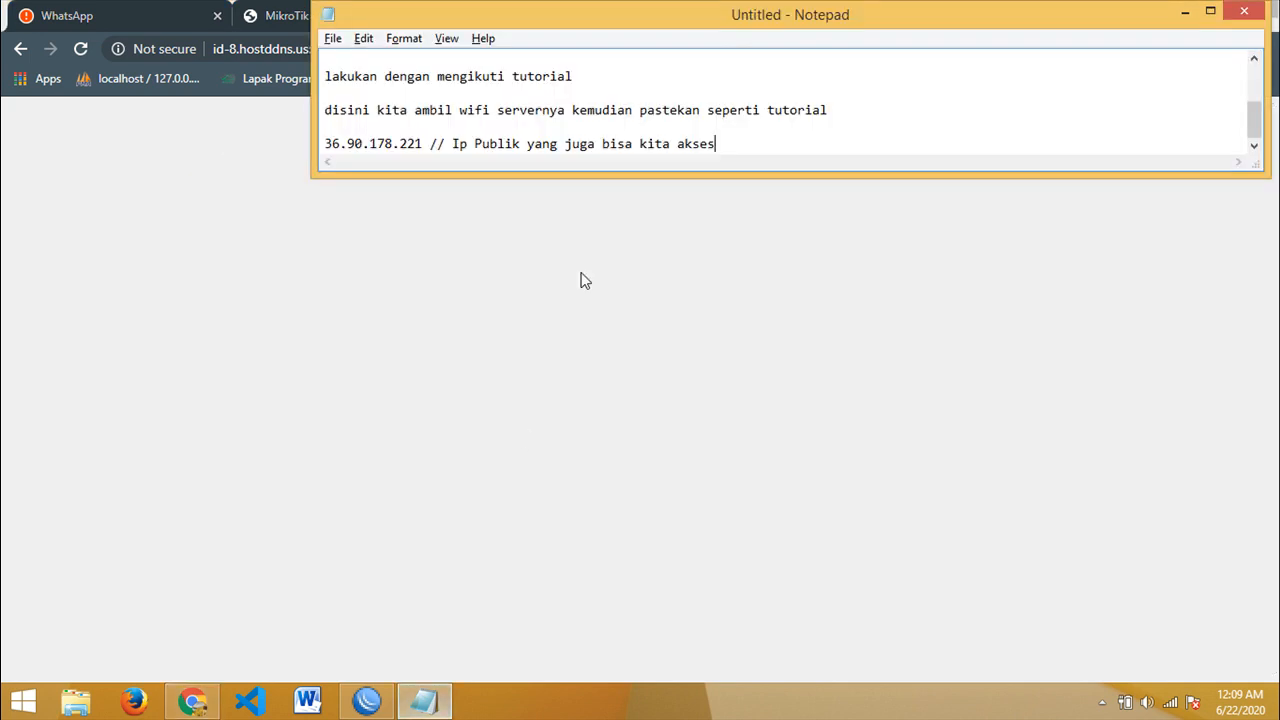
pyautogui.press('Return')
pyautogui.press('Return')
pyautogui.press('Return')
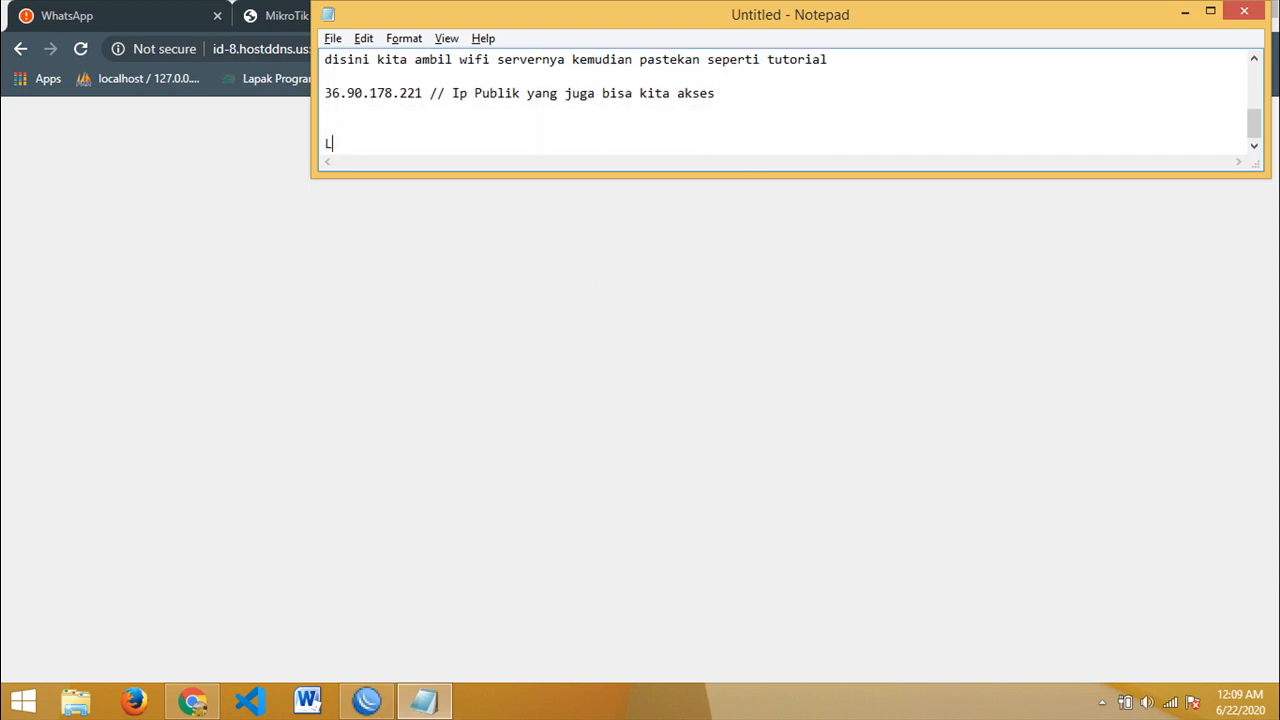
pyautogui.write('Kita tunggu sampai masuk, disini wifi l')
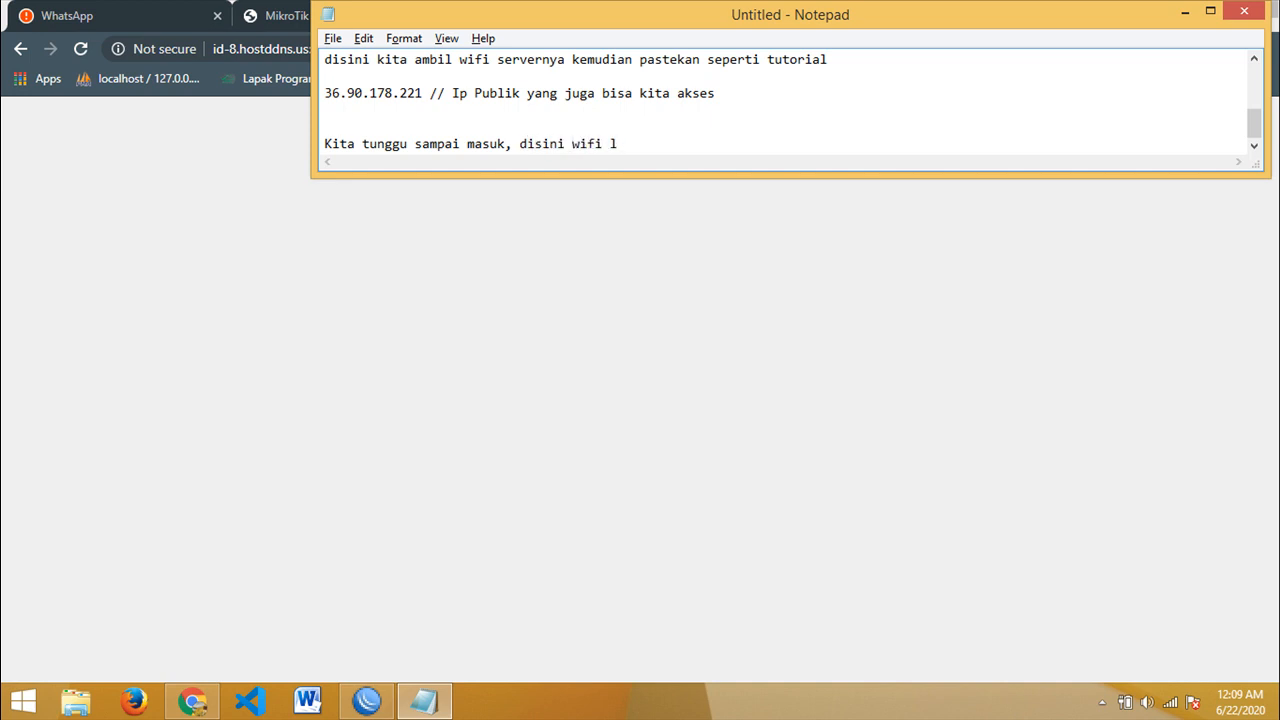
pyautogui.write('dak')
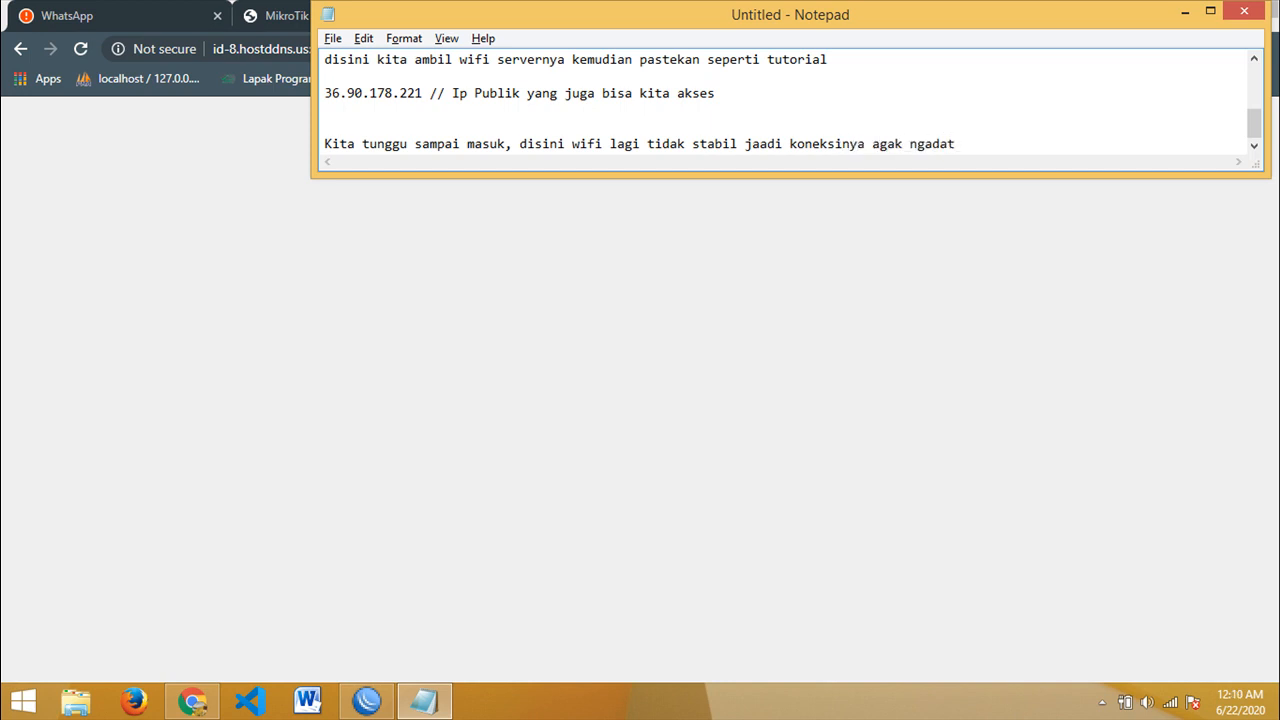
pyautogui.click(594, 260)
# Reload the WebFig page and close the WhatsApp and MikroTik IPv6 Firewall tabs
pyautogui.click(611, 48)
pyautogui.click(768, 255)
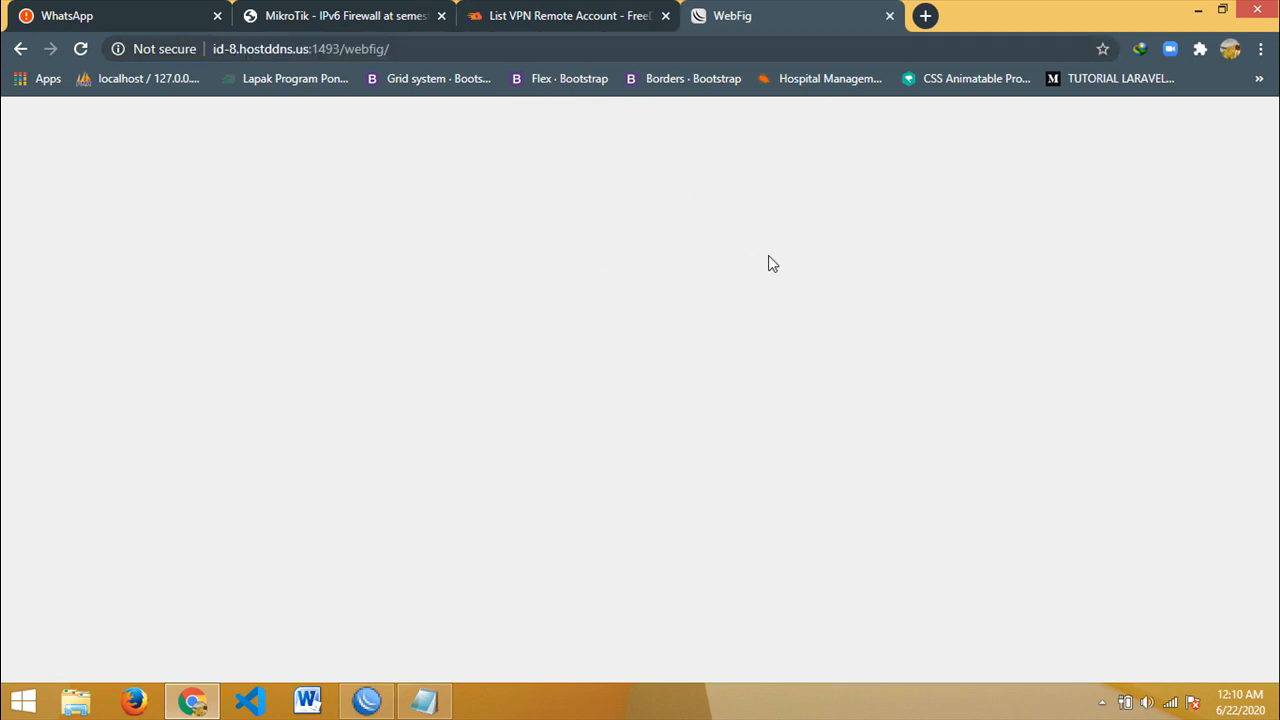
pyautogui.click(88, 47)
pyautogui.click(110, 12)
pyautogui.click(217, 15)
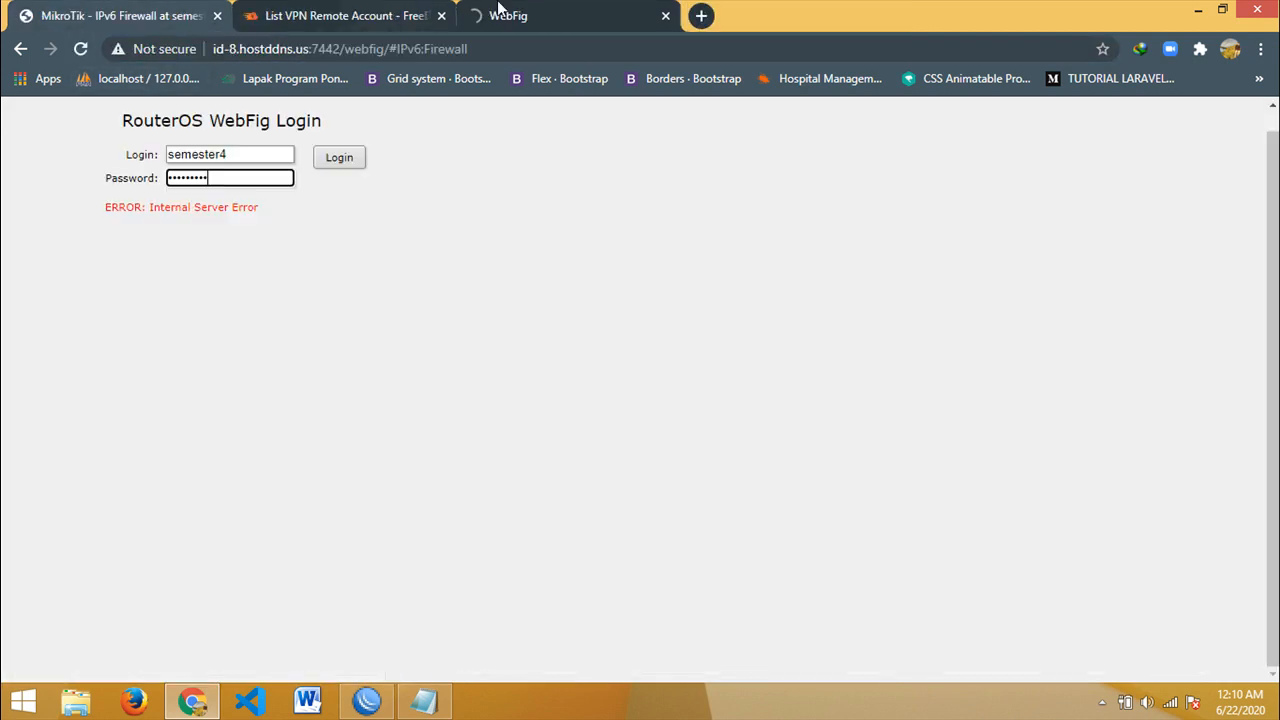
pyautogui.click(498, 9)
pyautogui.click(217, 15)
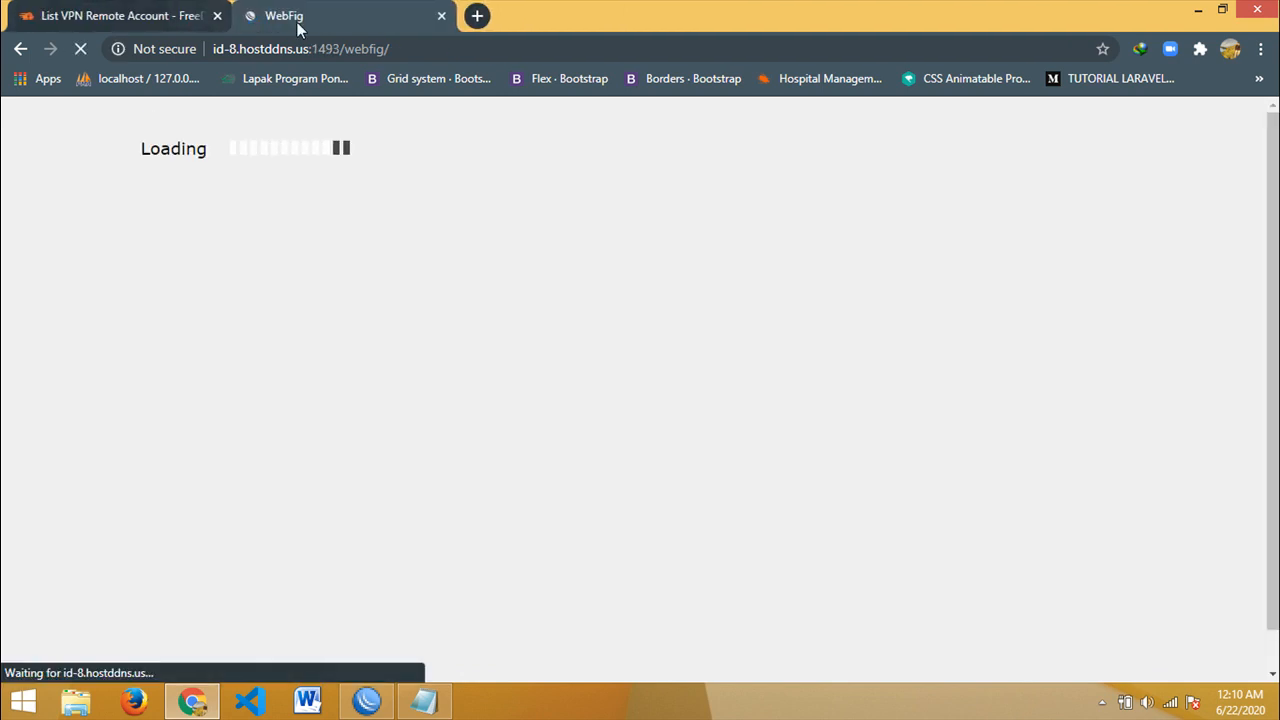
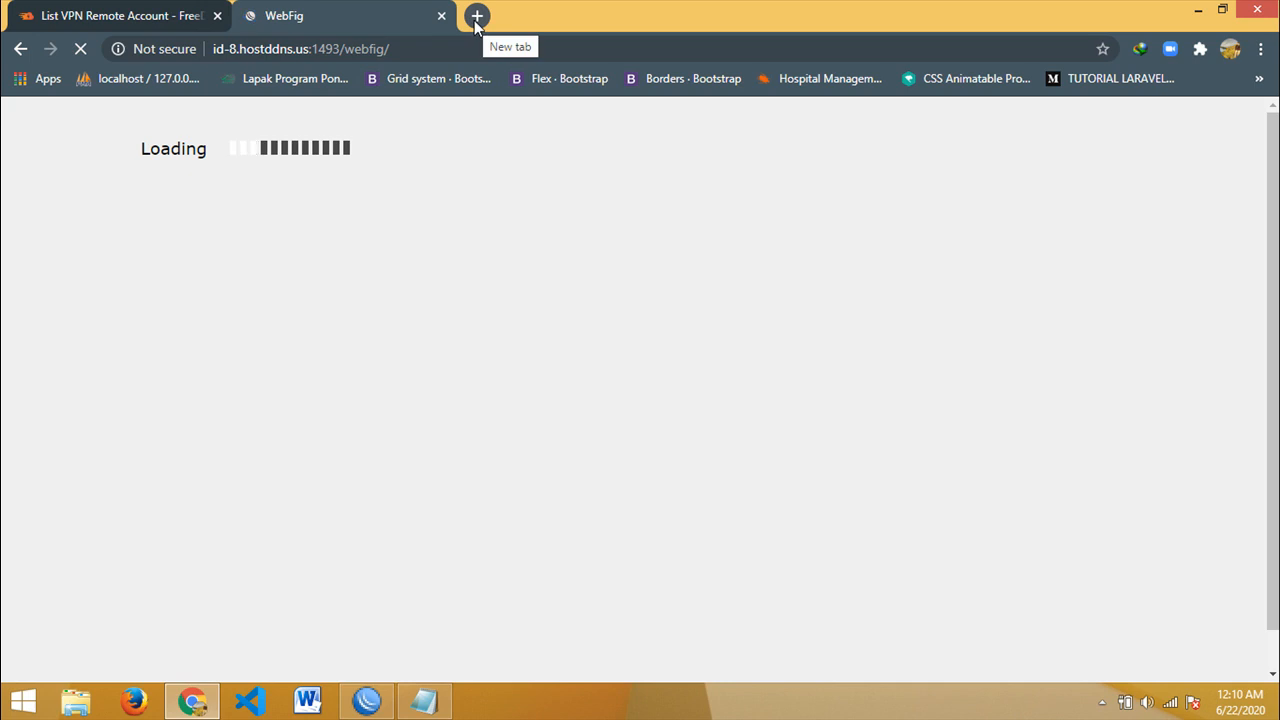
# Connect the computer to the WARUNG PINANG 06 Wi-Fi network
pyautogui.click(1170, 702)
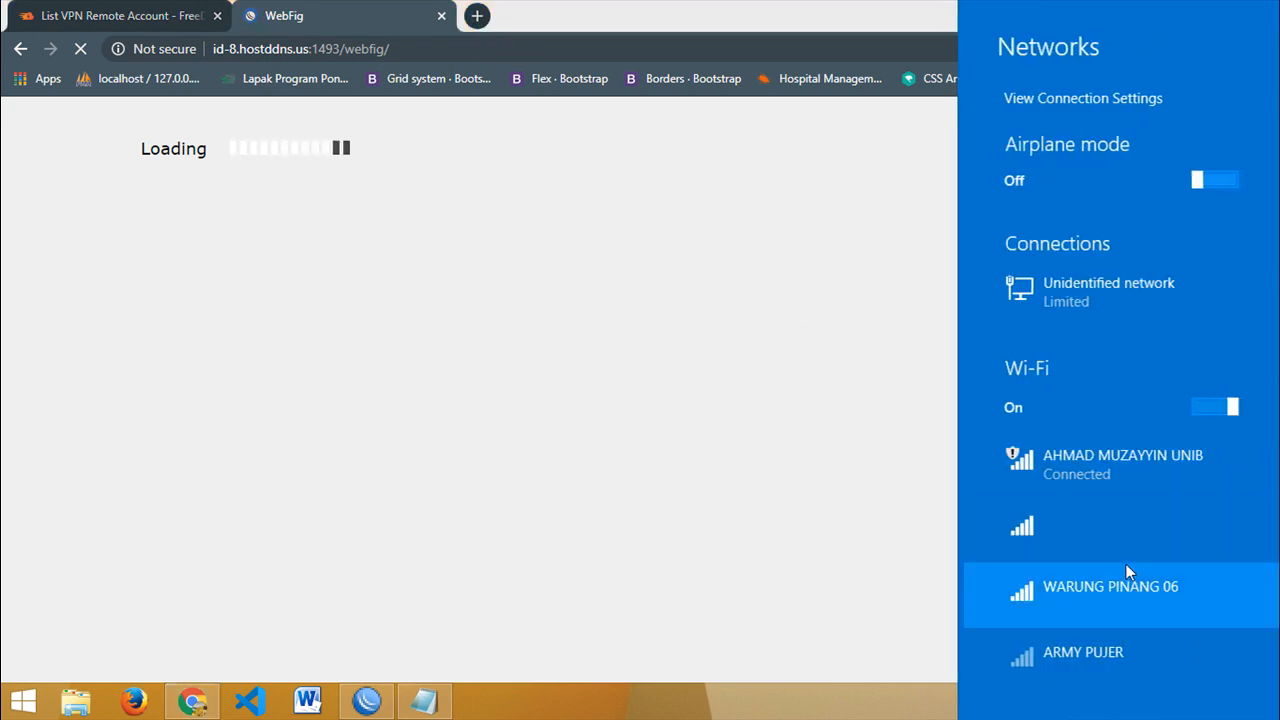
pyautogui.click(1030, 590)
pyautogui.click(1200, 686)
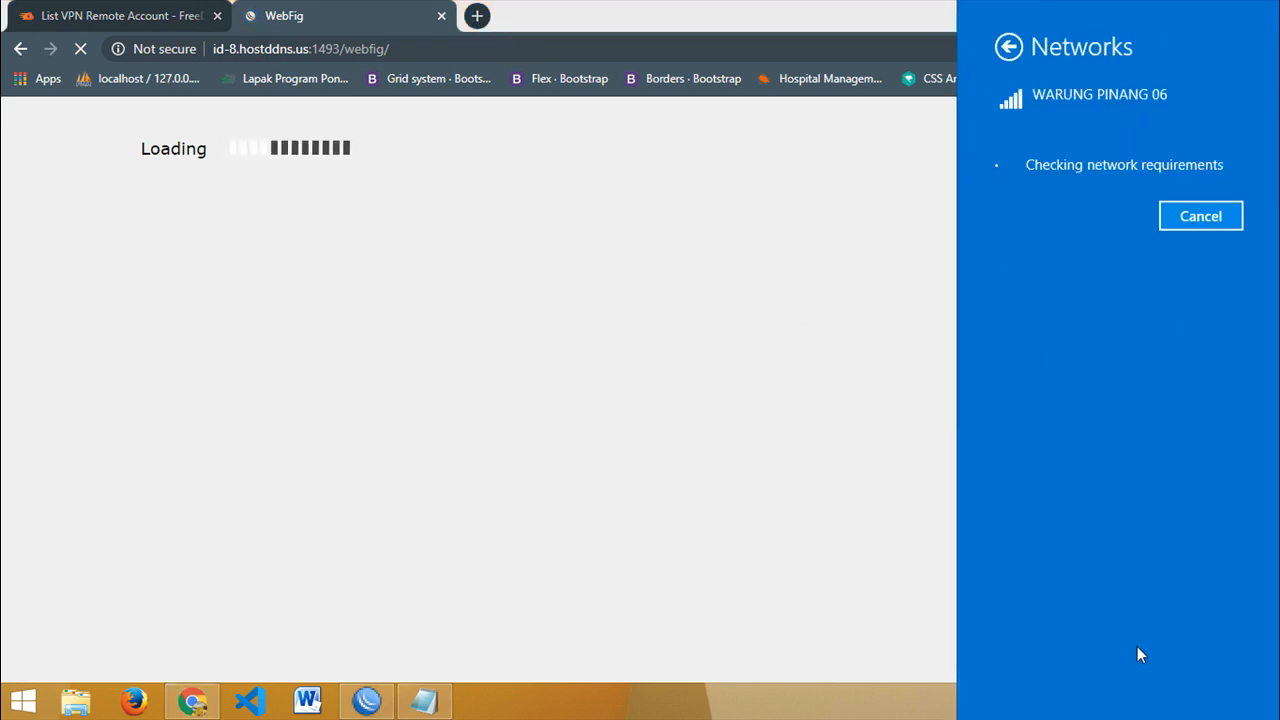
pyautogui.click(591, 364)
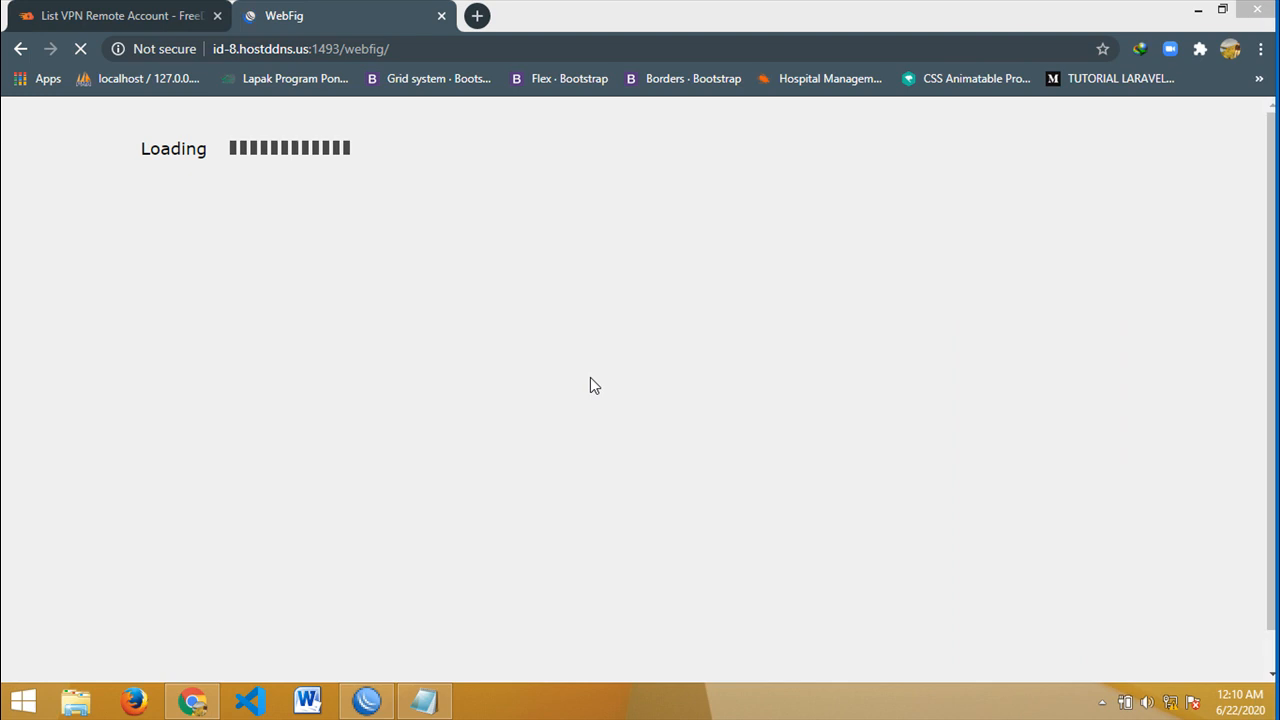
pyautogui.click(1170, 704)
pyautogui.click(471, 106)
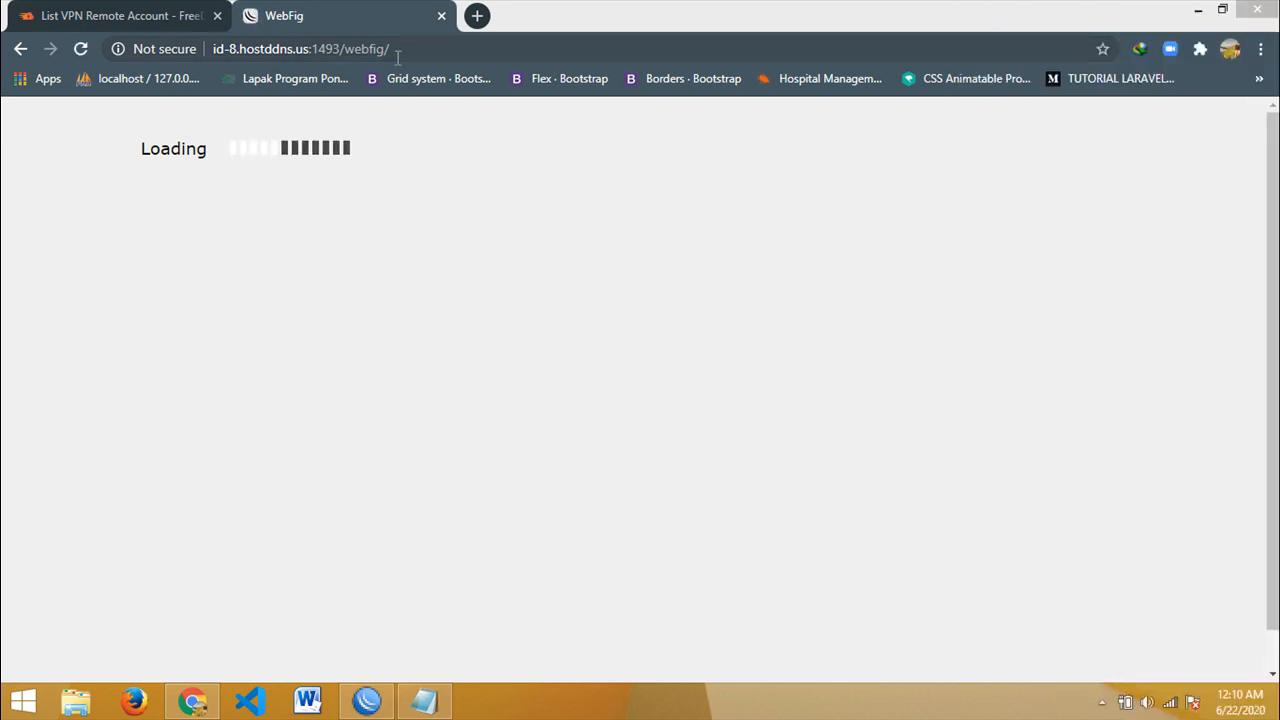
pyautogui.click(488, 38)
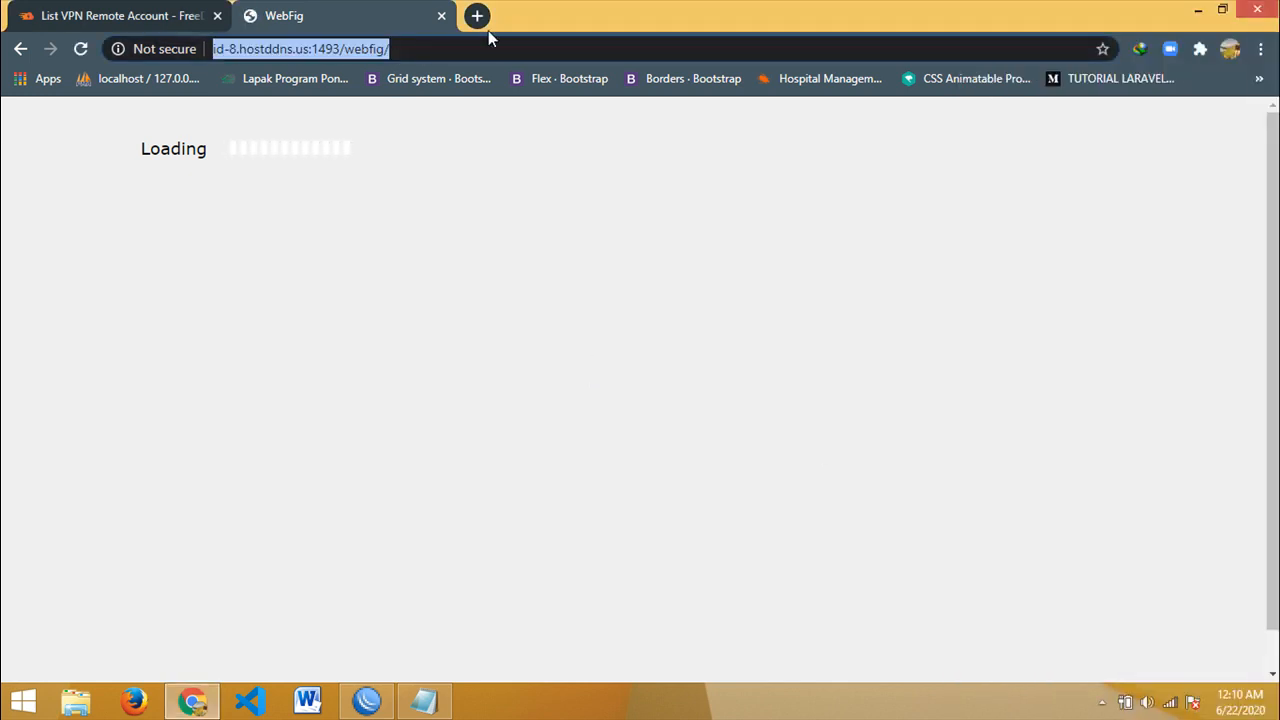
pyautogui.click(489, 46)
pyautogui.hotkey('ctrl', 'shift', 'Left')
pyautogui.press('BackSpace')
pyautogui.press('BackSpace')
pyautogui.press('Return')
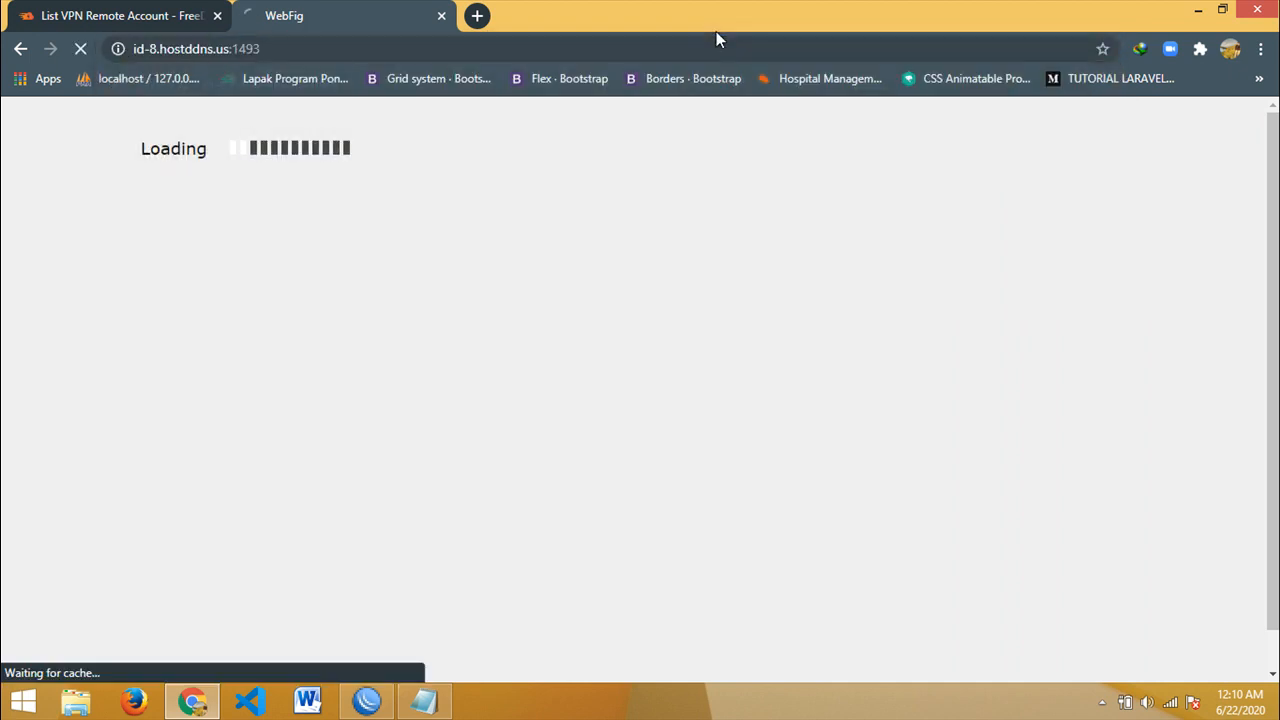
pyautogui.click(1170, 702)
pyautogui.click(823, 391)
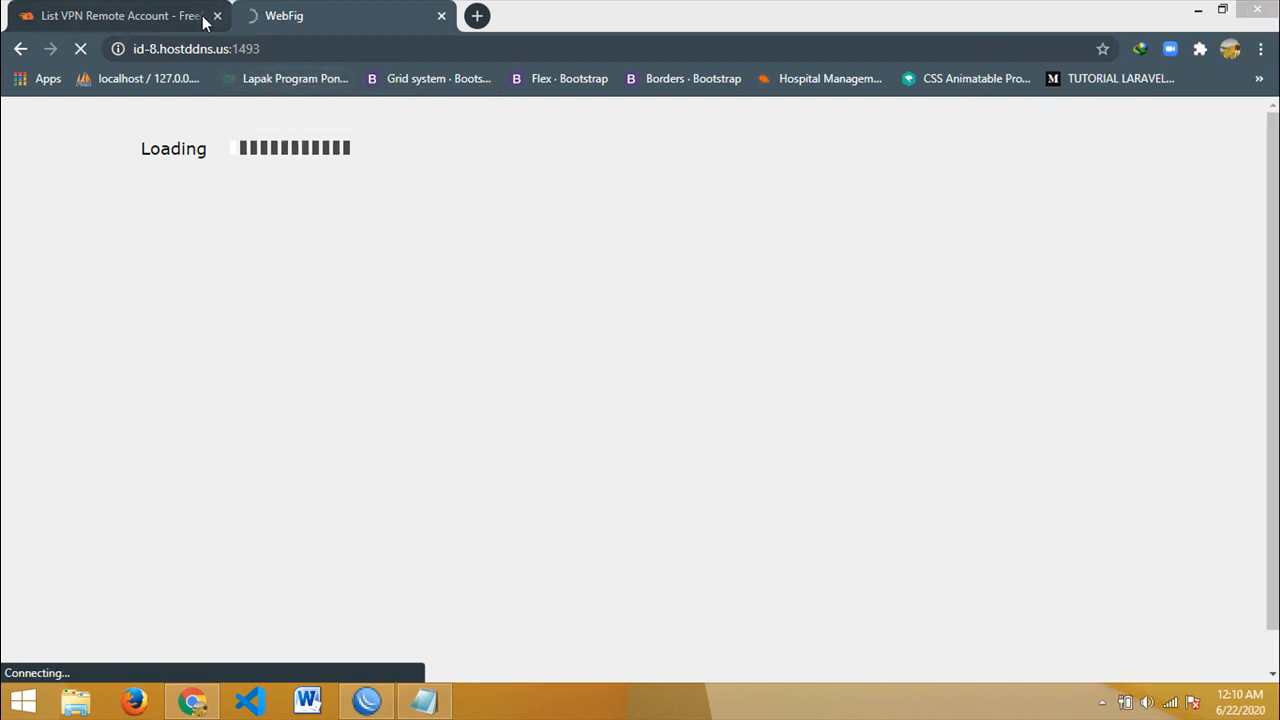
# Add the Notepad line 'Jika kita mau masuk dengan Winbox maka kita setting Port ke Port Winbox'
pyautogui.click(424, 702)
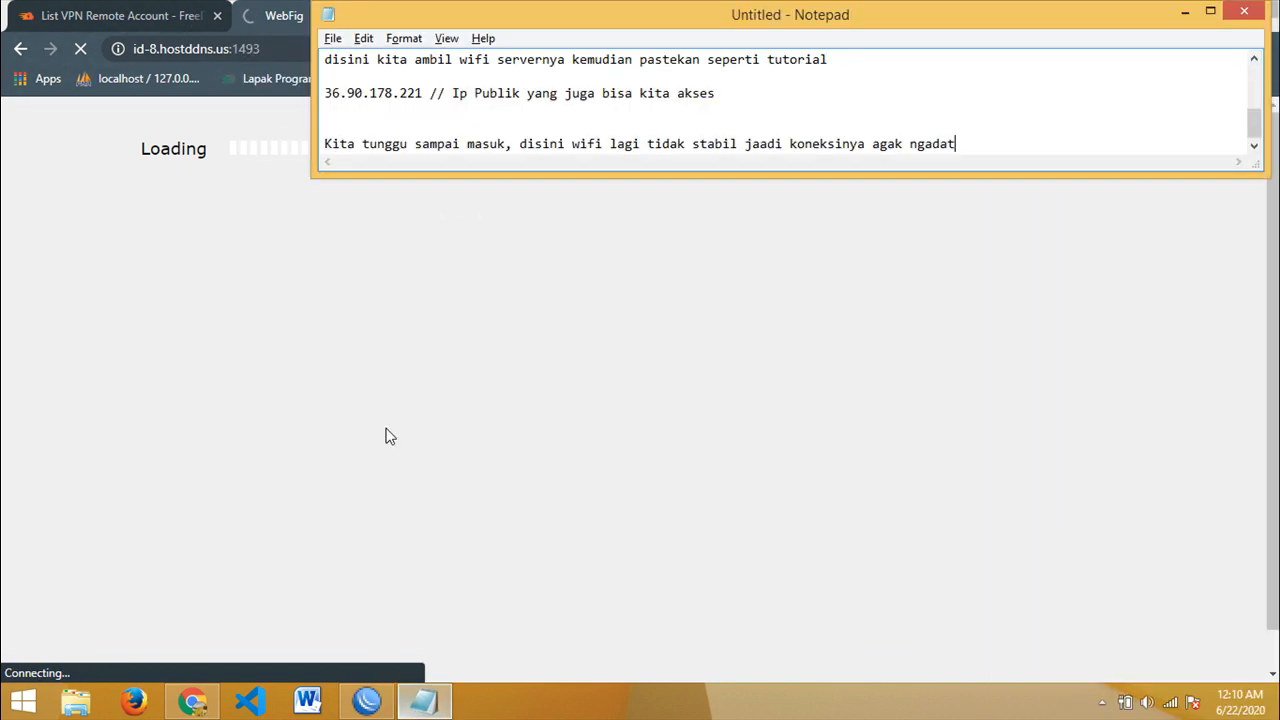
pyautogui.click(968, 134)
pyautogui.press('Return')
pyautogui.press('Return')
pyautogui.press('Return')
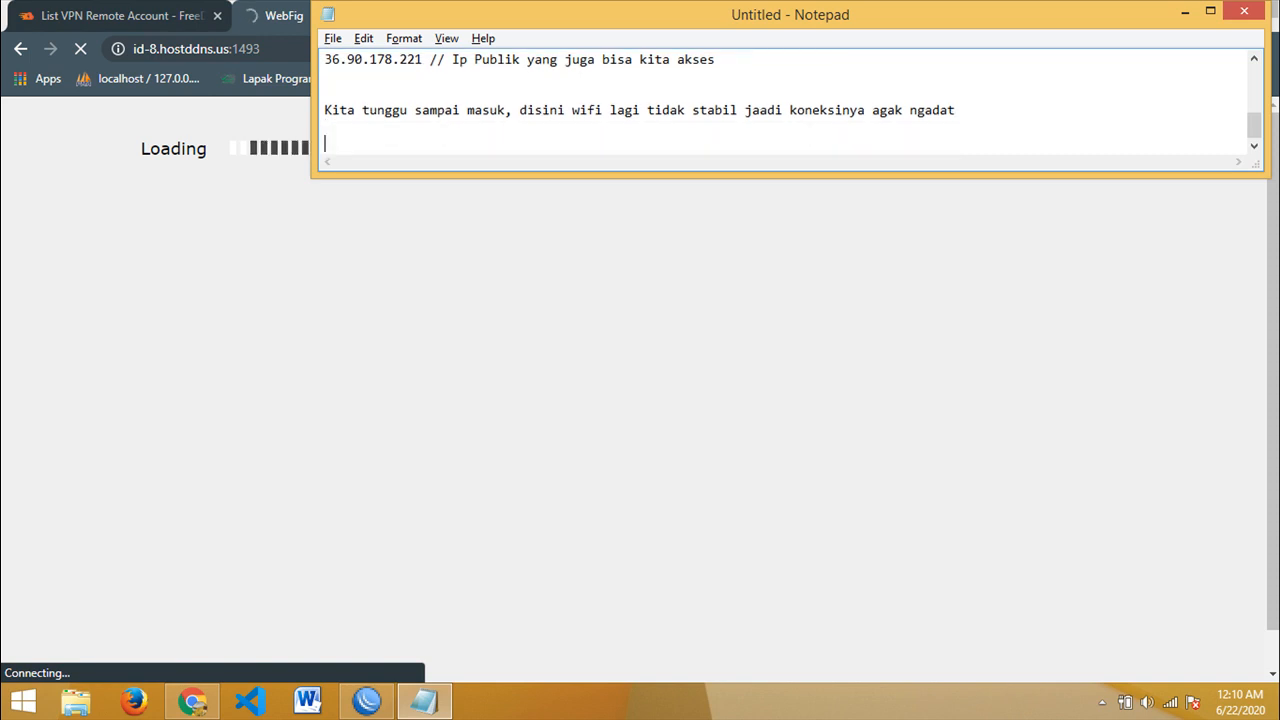
pyautogui.write('J')
pyautogui.press('BackSpace')
pyautogui.write('Jik')
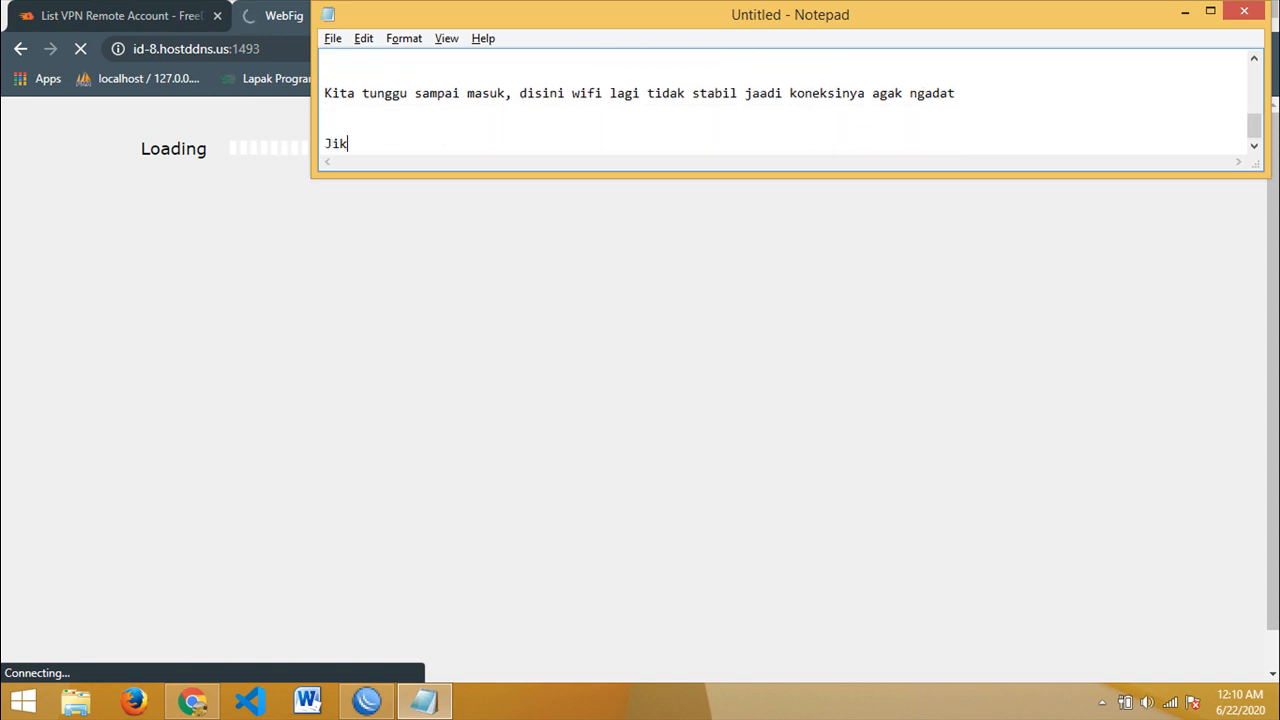
pyautogui.write('a kita mau')
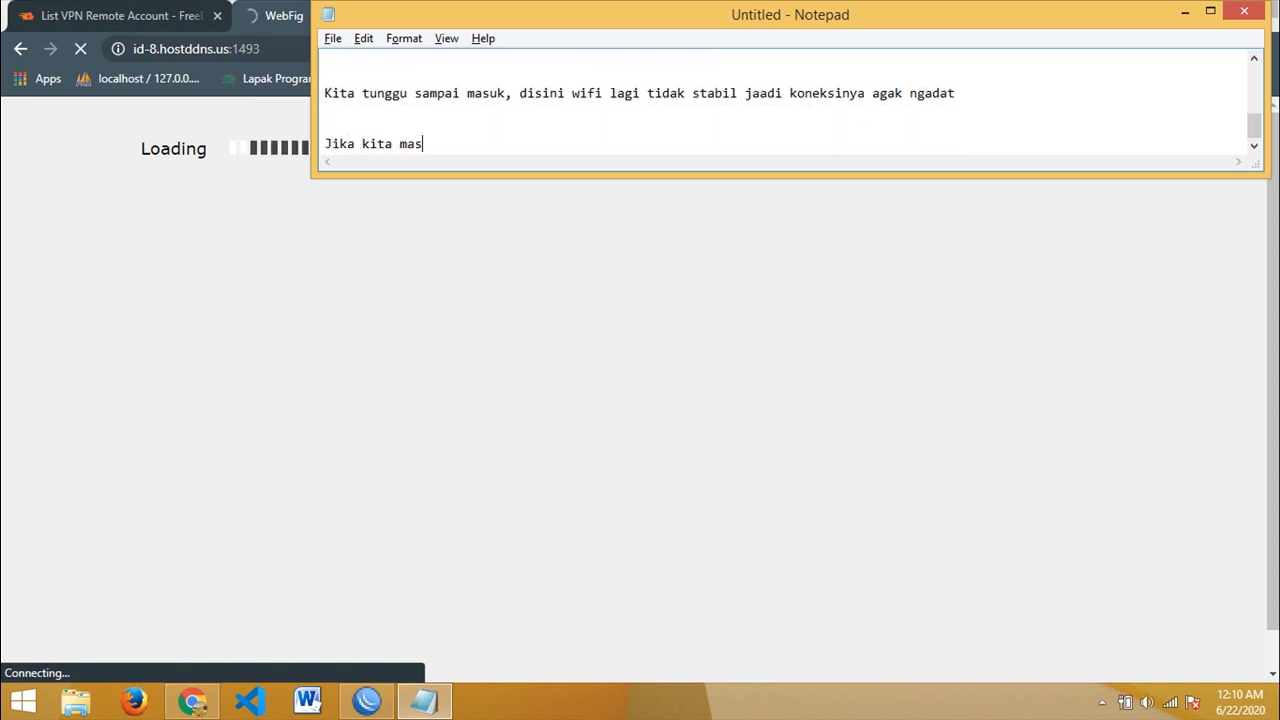
pyautogui.write(' masuk')
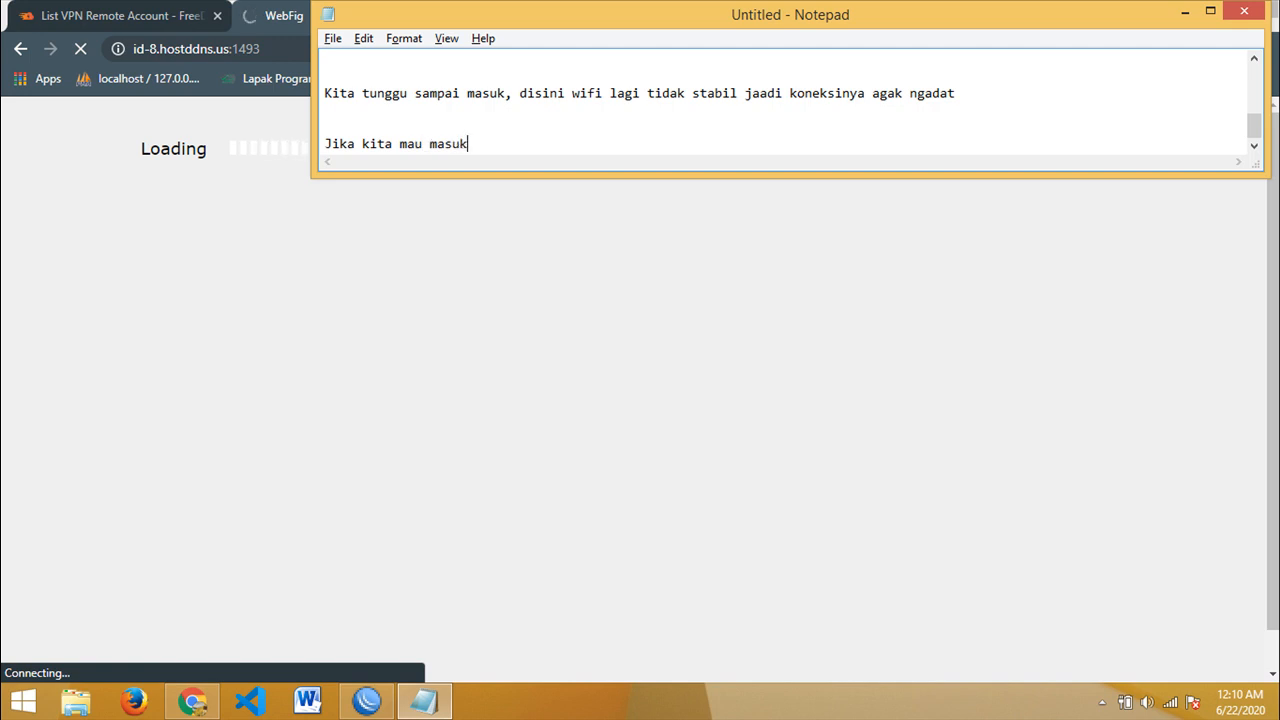
pyautogui.write(' dengan')
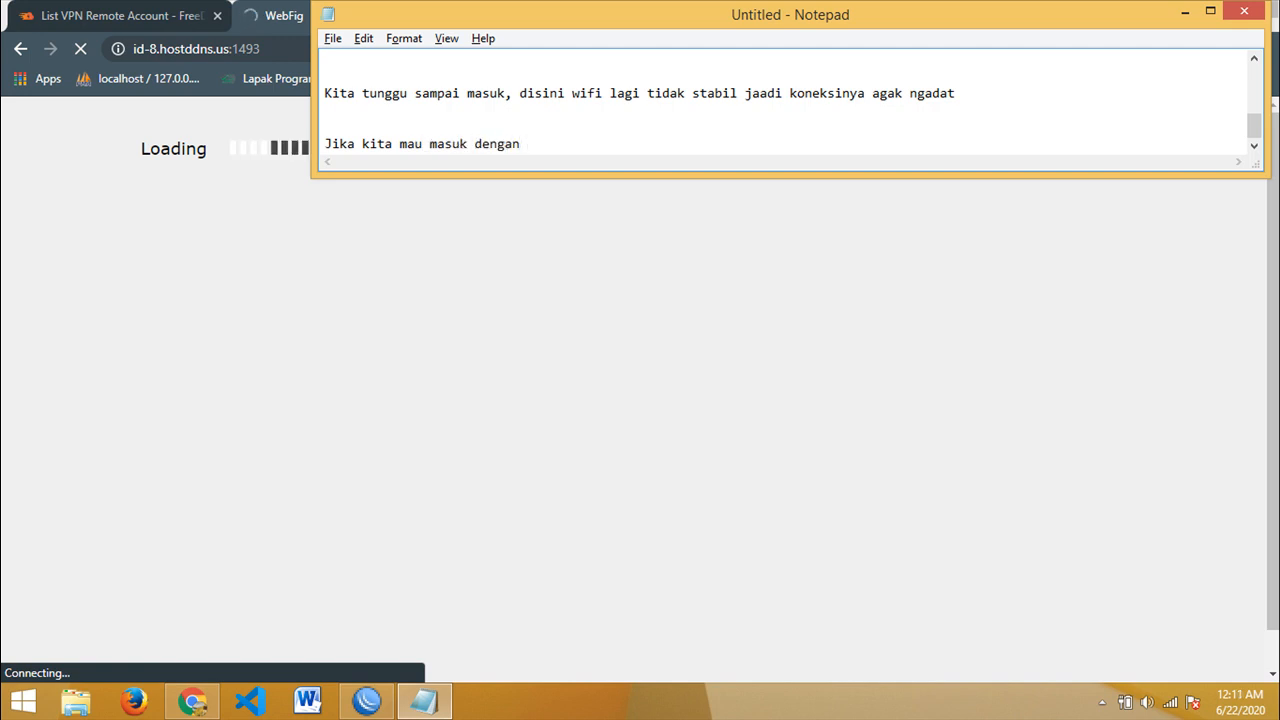
pyautogui.write(' Winb')
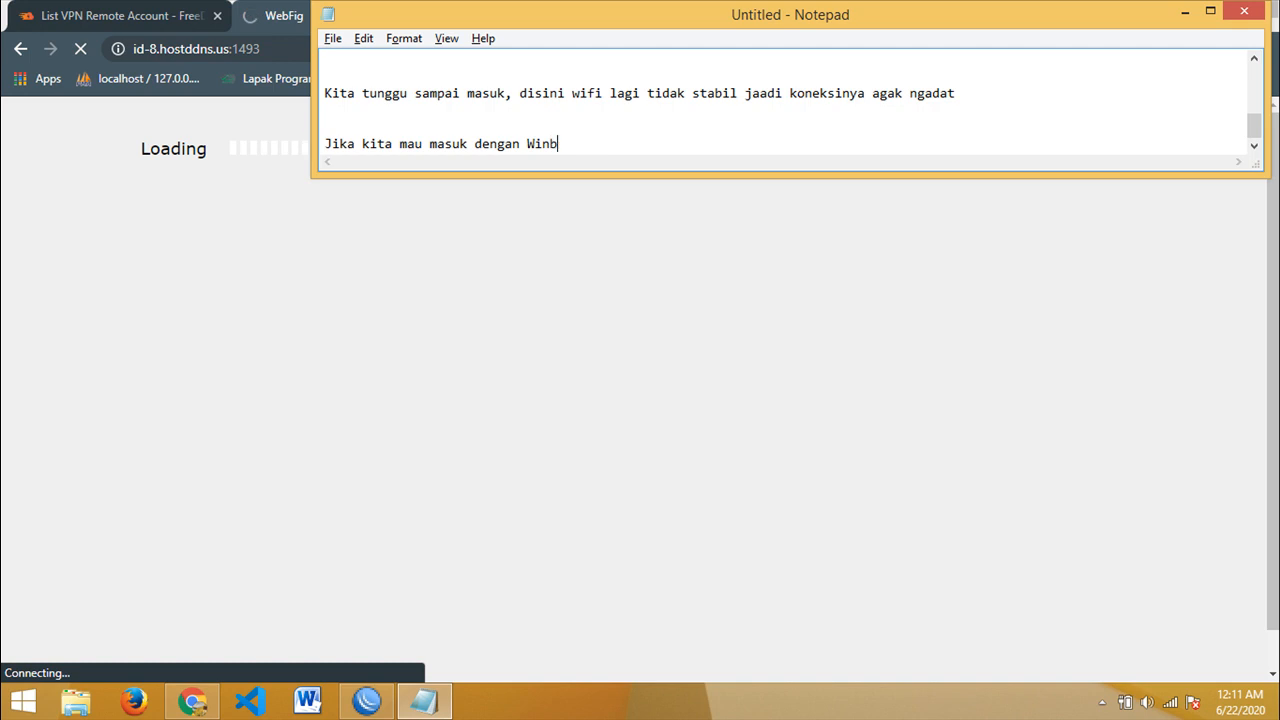
pyautogui.write('ox maka')
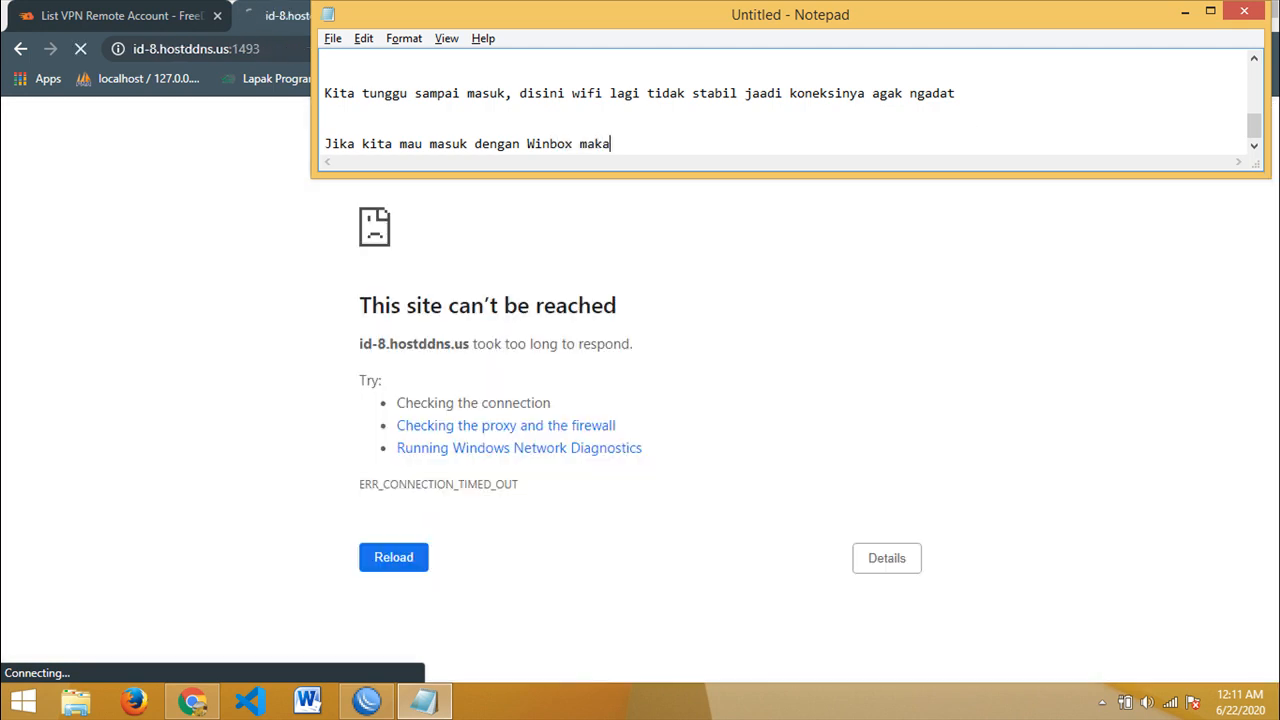
pyautogui.write(' kita')
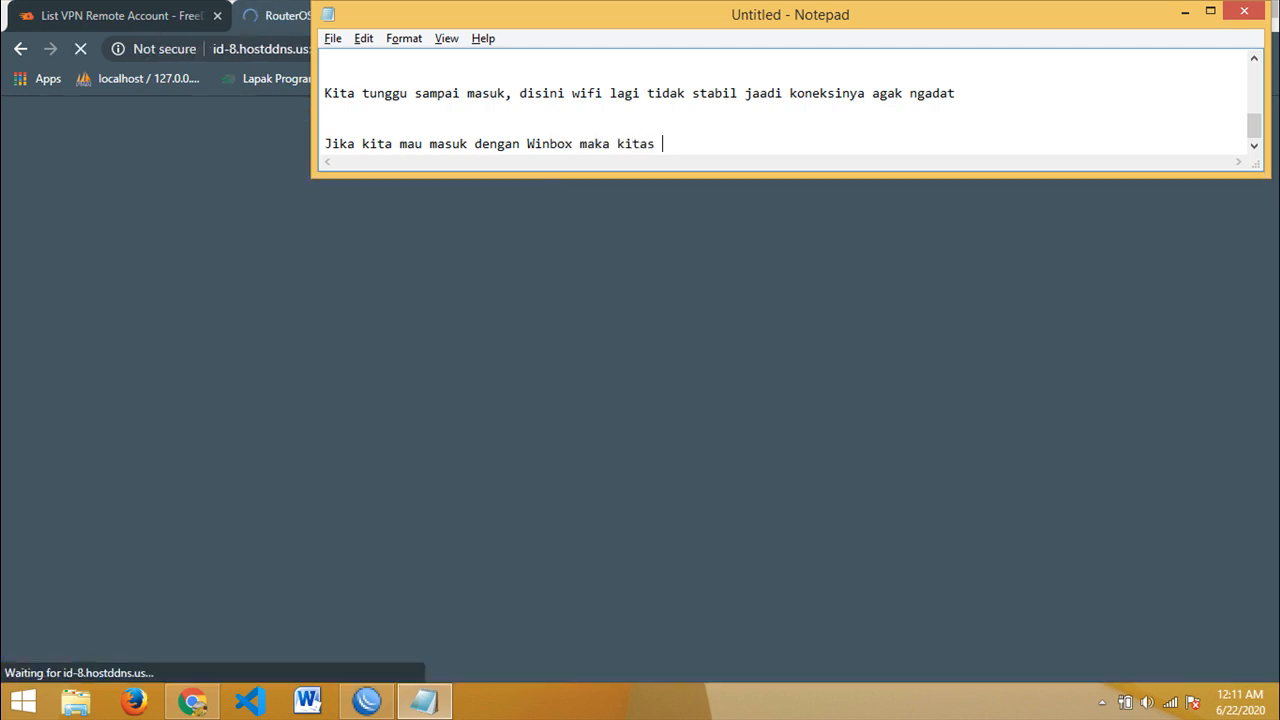
pyautogui.write(' setting ')
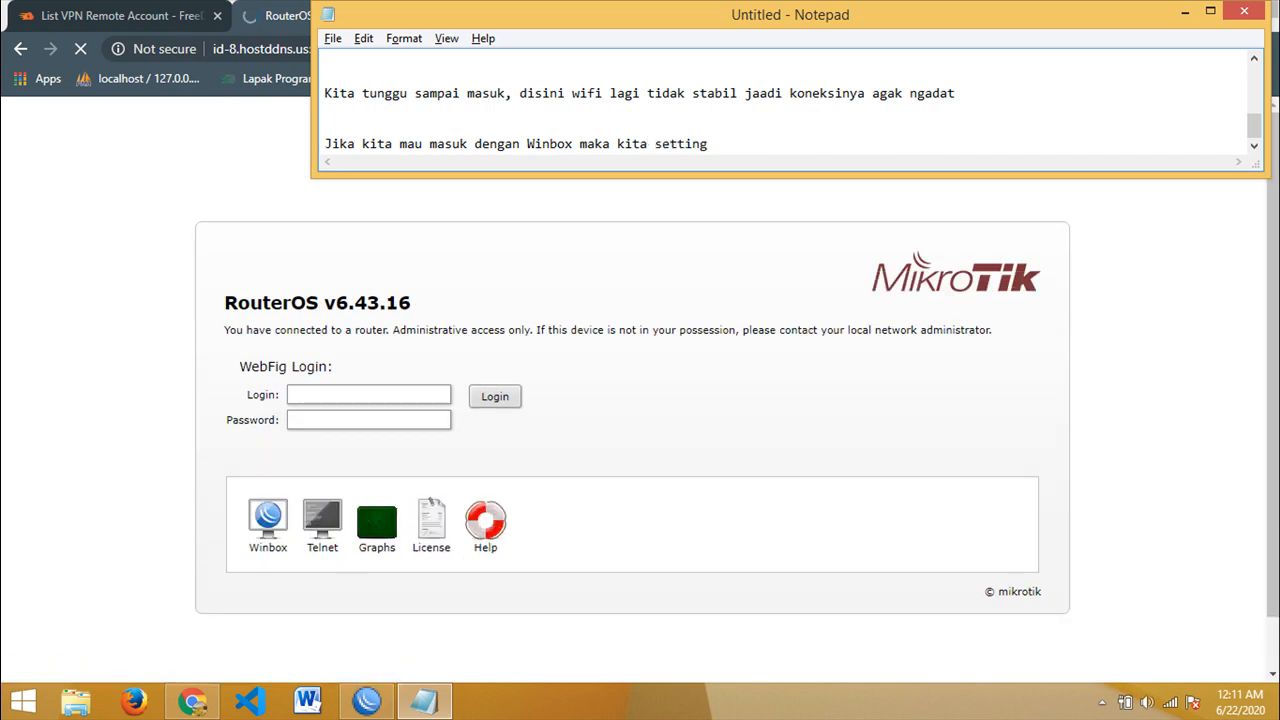
pyautogui.write('Port ke Port Winbox')
pyautogui.click(886, 263)
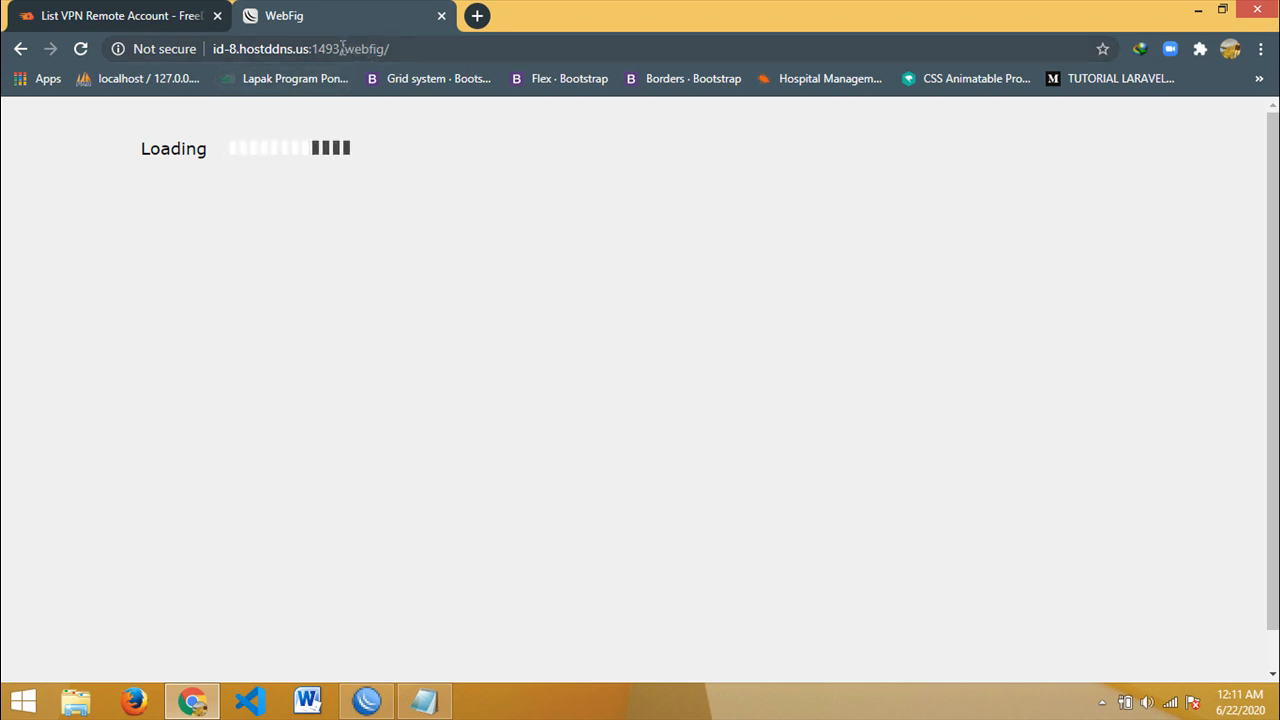
# Leave the router URL unchanged, then centre and resize Notepad over the loading Quick Set page
pyautogui.moveTo(342, 48); pyautogui.dragTo(537, 49)
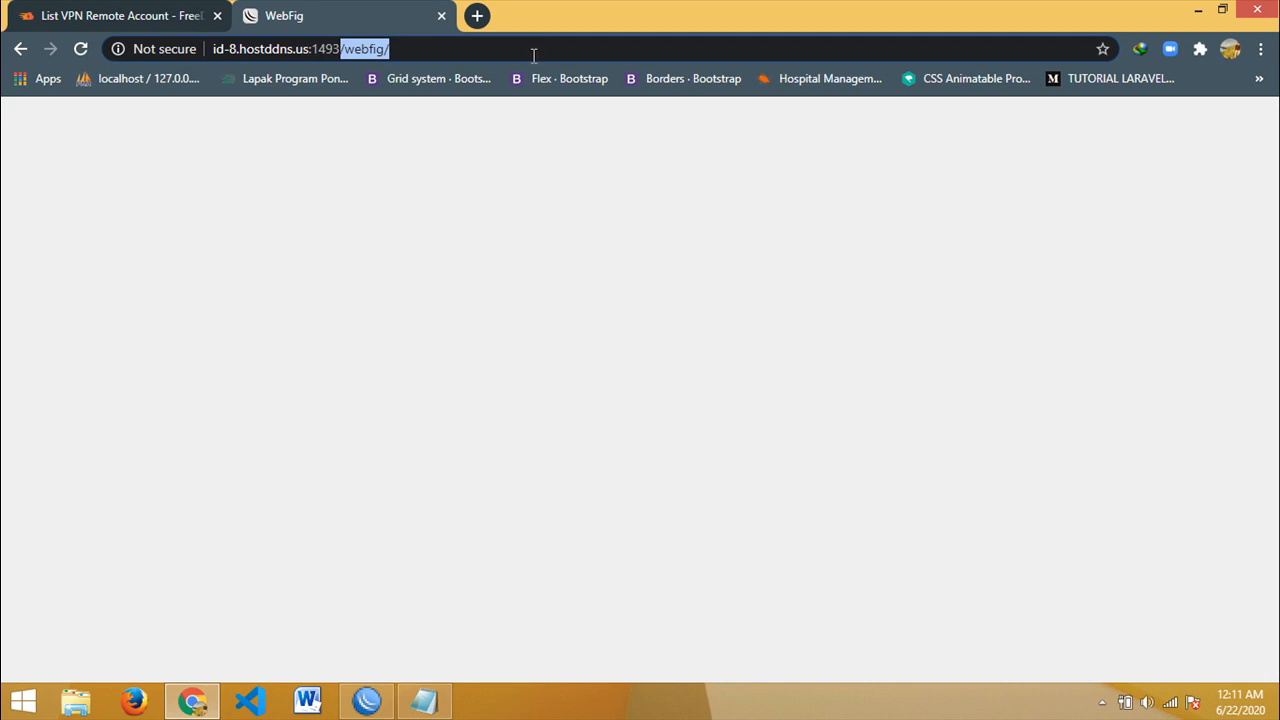
pyautogui.click(546, 232)
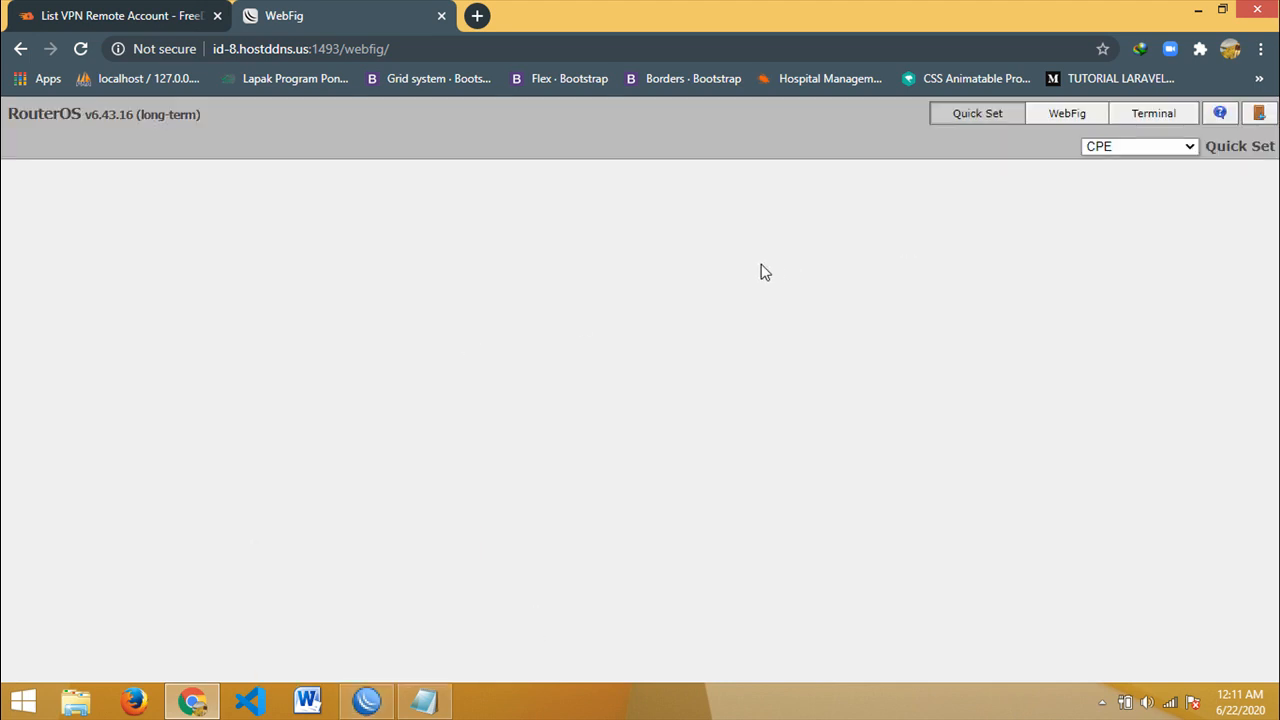
pyautogui.click(424, 701)
pyautogui.moveTo(612, 16); pyautogui.dragTo(470, 346)
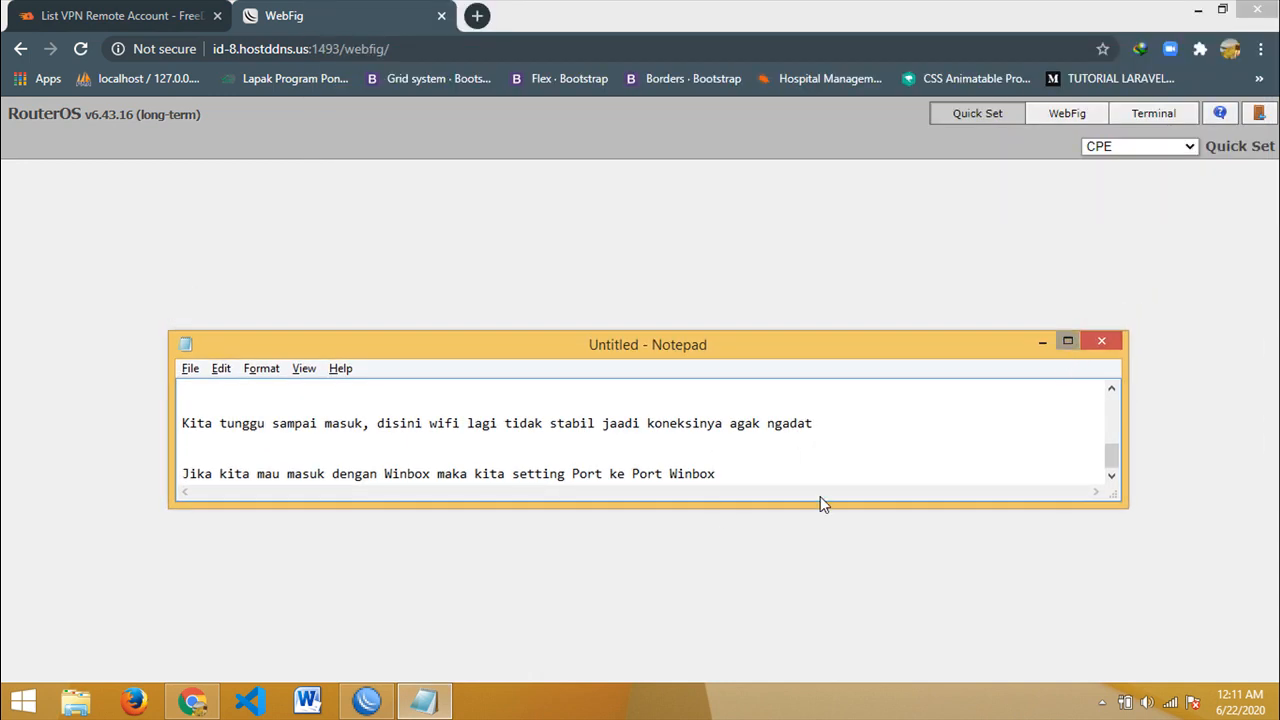
pyautogui.moveTo(816, 505); pyautogui.dragTo(800, 684)
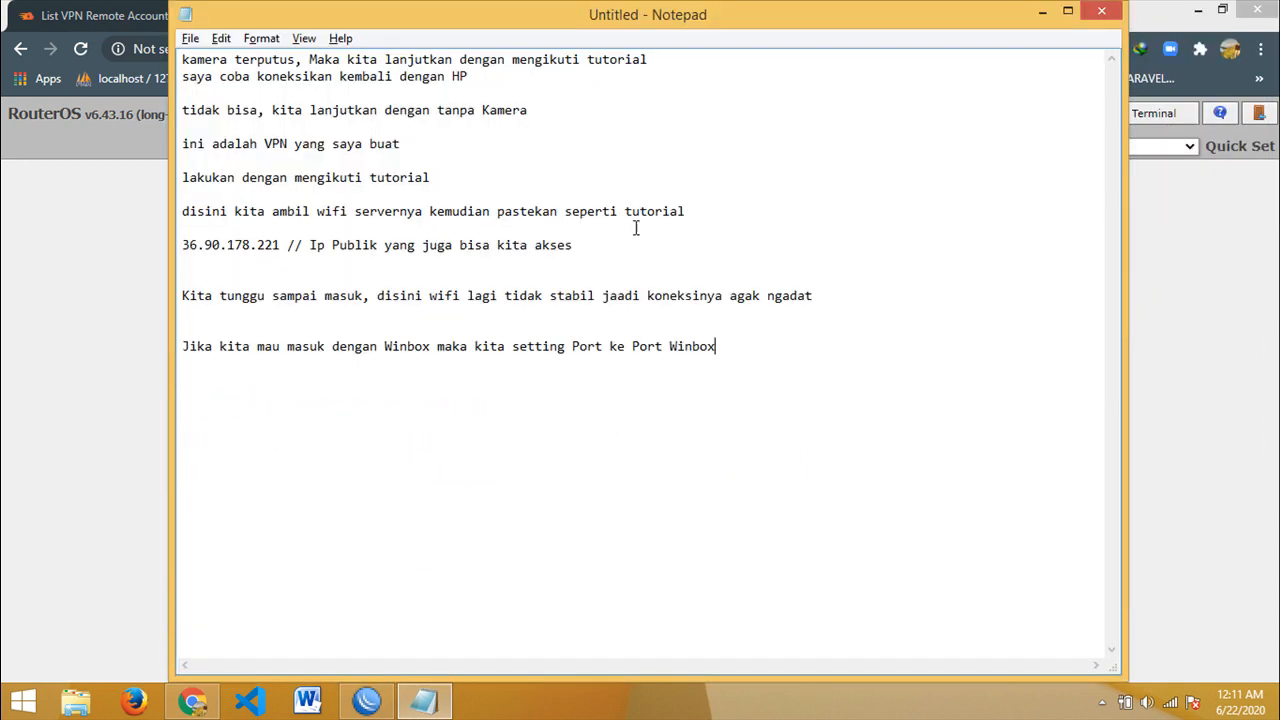
pyautogui.moveTo(664, 6); pyautogui.dragTo(655, 117)
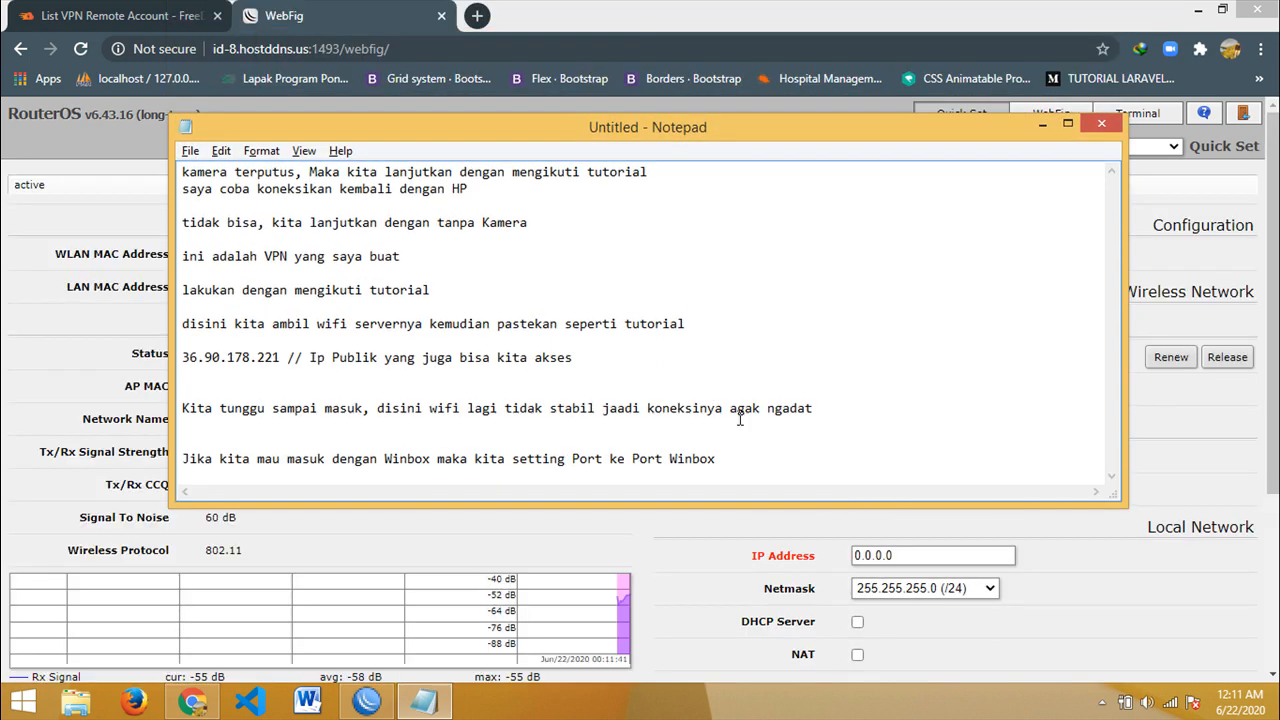
# Add a note line saying the remote hotspot (mikrotik) setup has succeeded
pyautogui.click(757, 442)
pyautogui.press('Return')
pyautogui.press('Return')
pyautogui.press('Return')
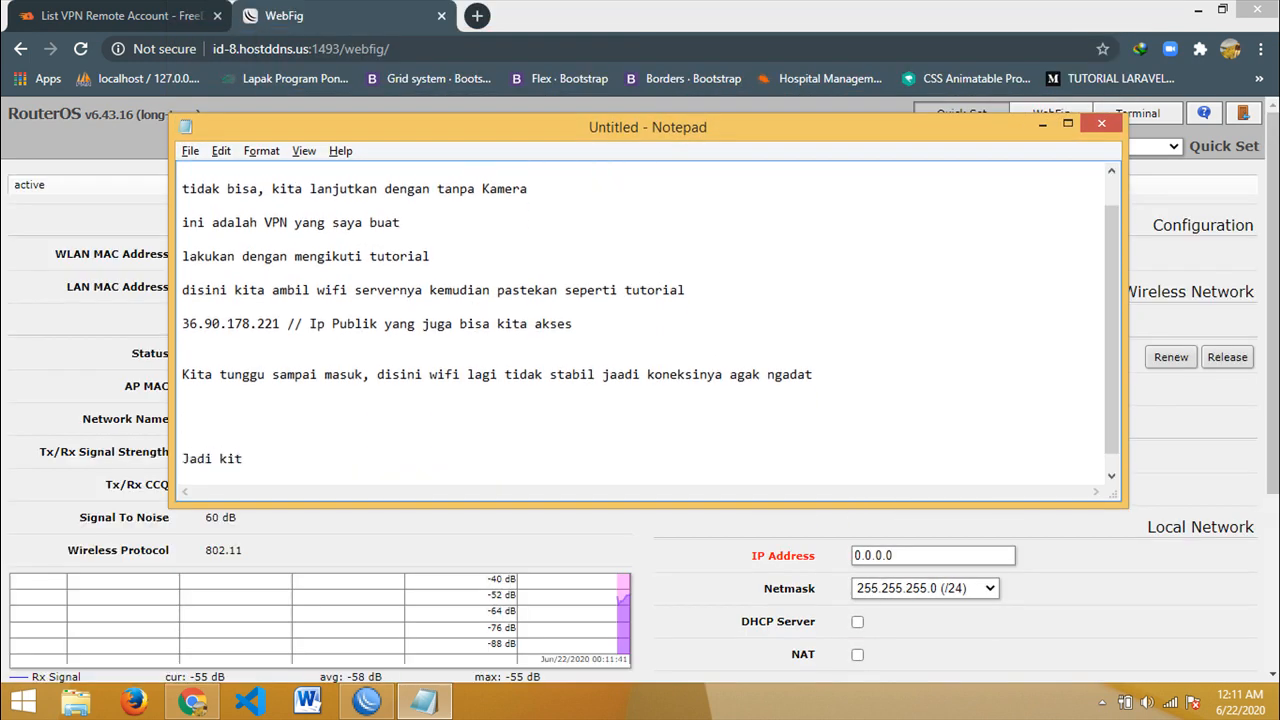
pyautogui.write('mas')
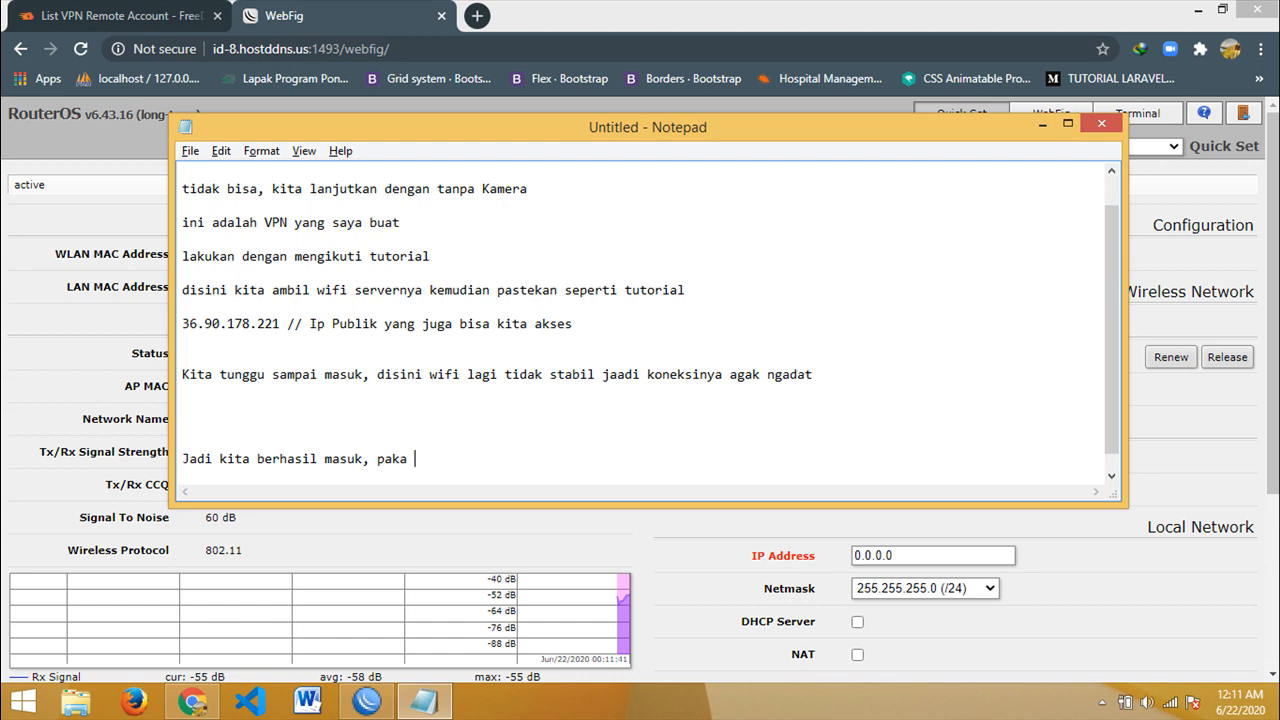
pyautogui.write('uk, maka')
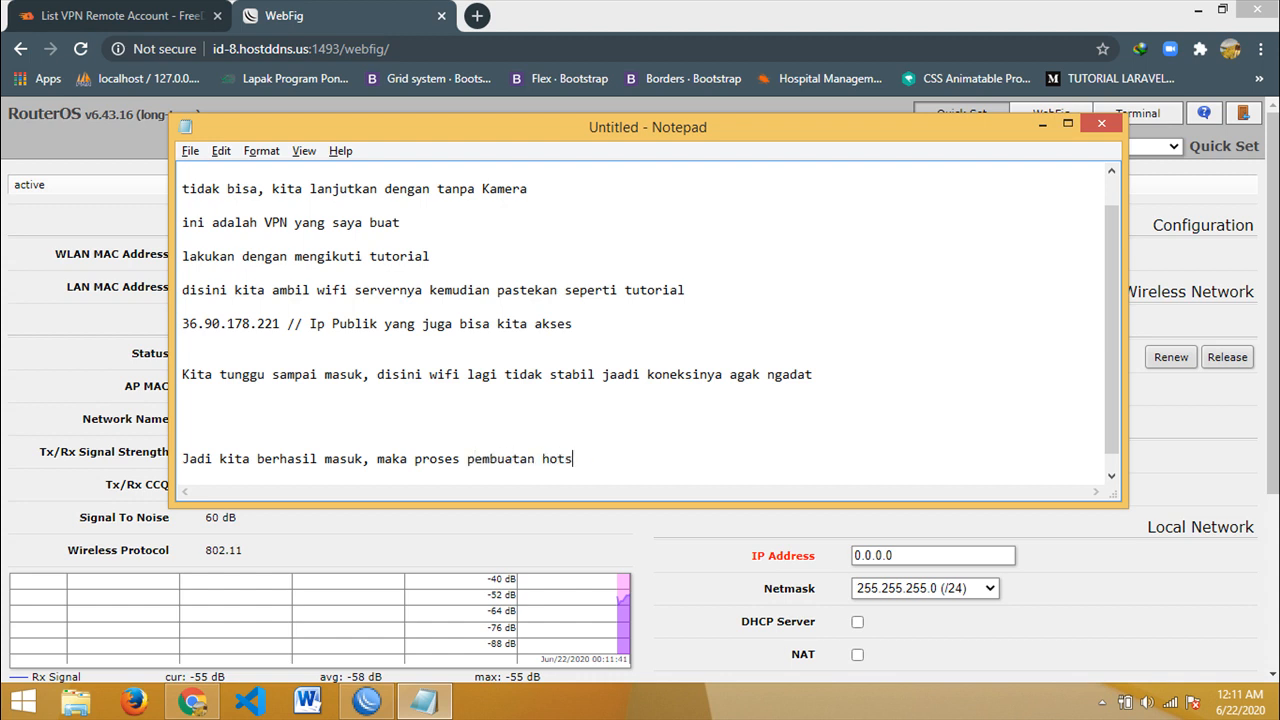
pyautogui.write('an remote wifi jarak jau')
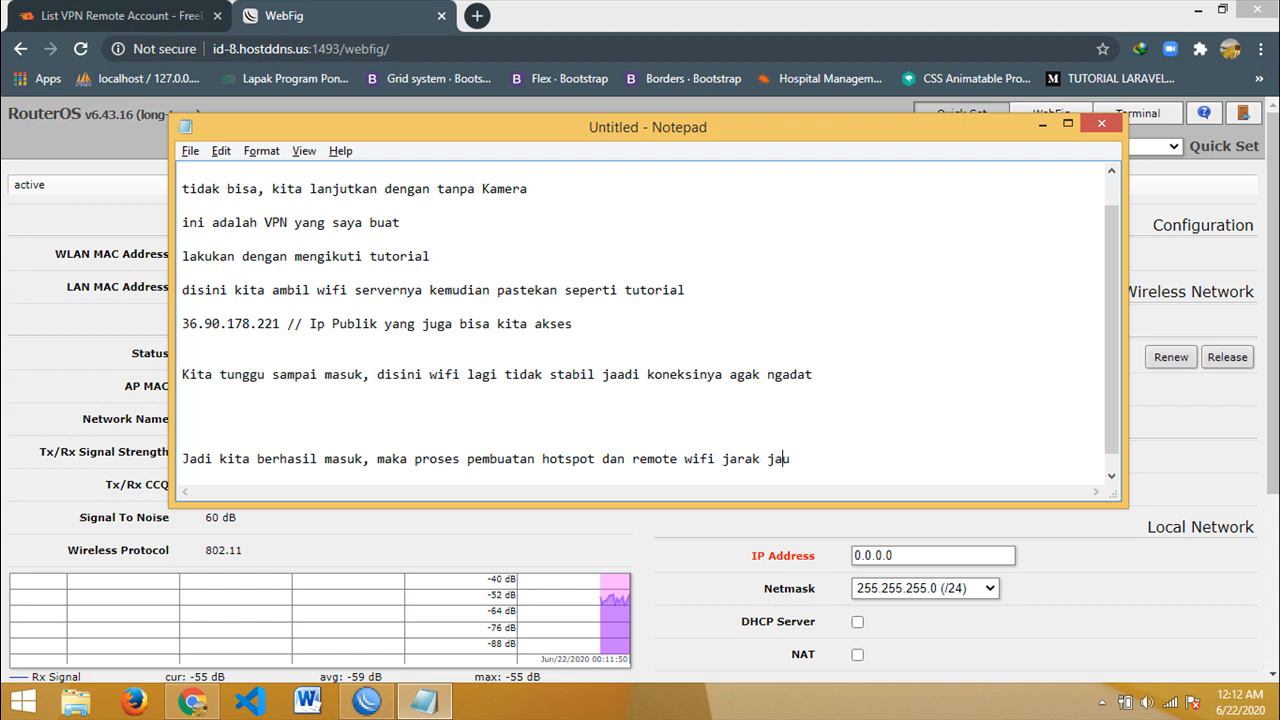
pyautogui.write('(mikrot')
pyautogui.write('ik')
pyautogui.write(')')
pyautogui.press('End')
pyautogui.write('su')
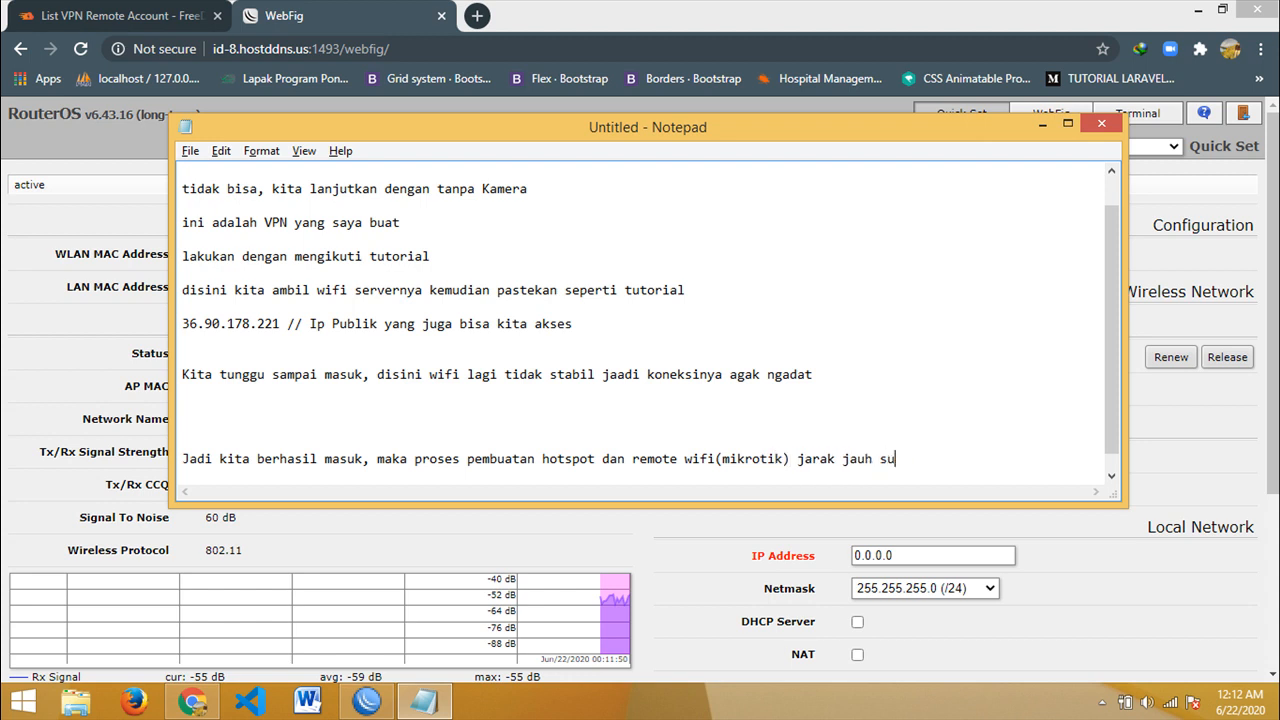
pyautogui.write('dah berhasil')
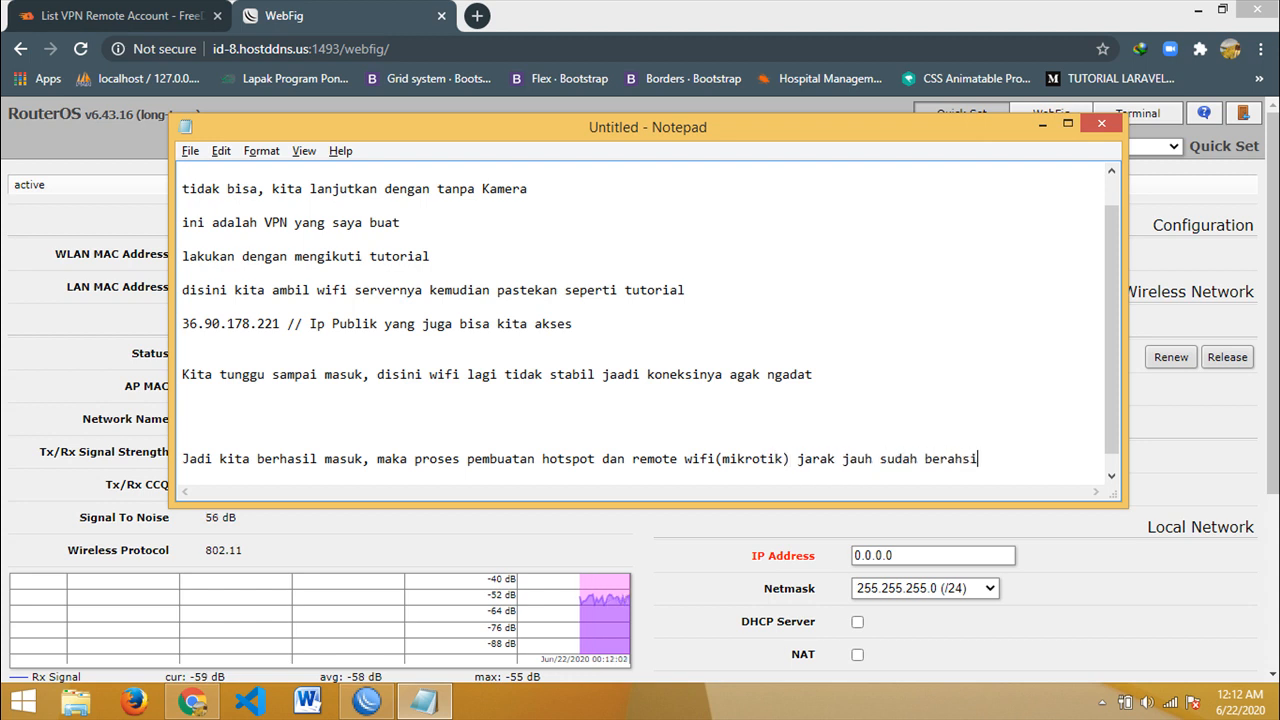
pyautogui.press('Return')
pyautogui.press('Return')
# Add 'Sekian Dari Saya', the author's name and NPM lines, and 'Salam semangat mahasiswa'
pyautogui.write('Sekian Da')
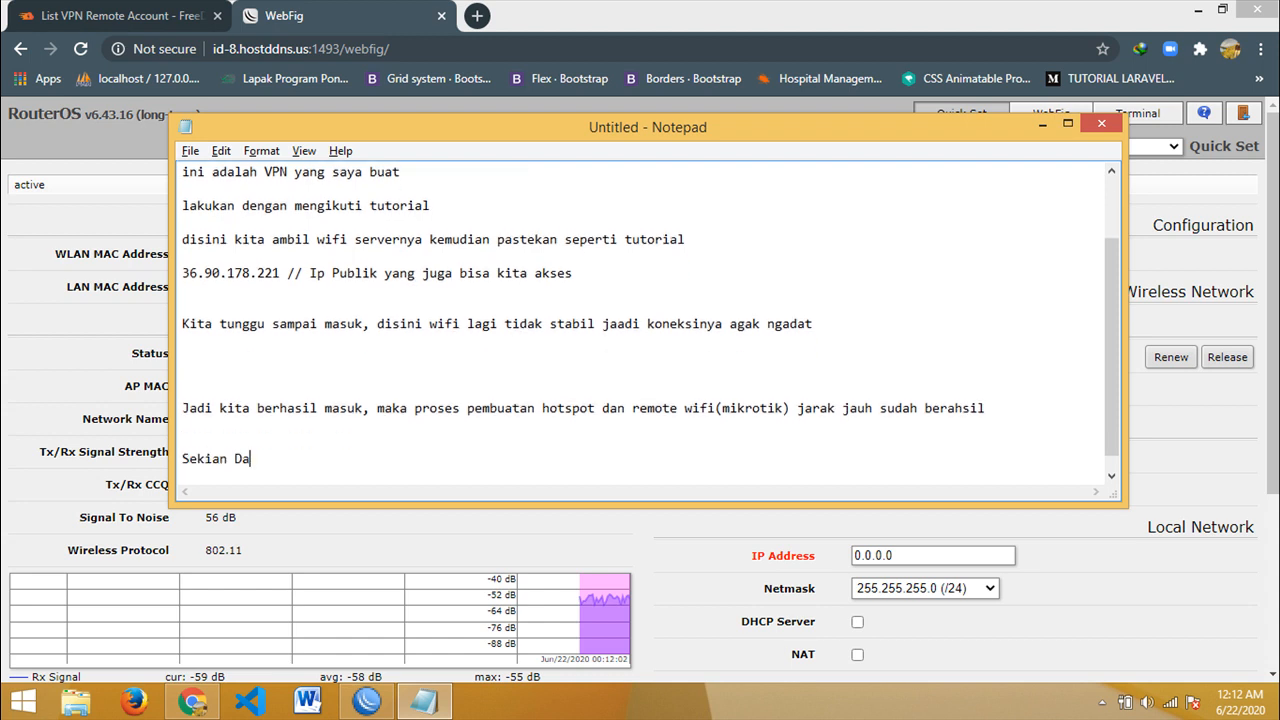
pyautogui.write('ri Saya')
pyautogui.press('Return')
pyautogui.press('Return')
pyautogui.write('Nama ')
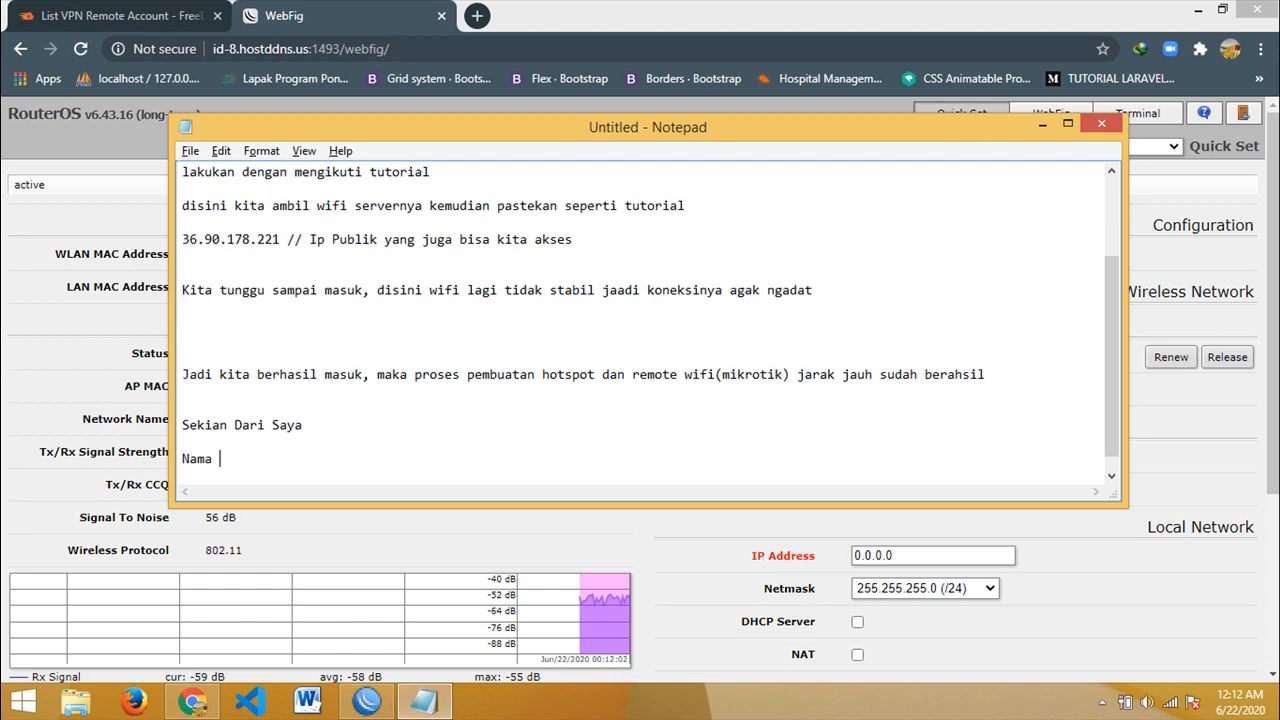
pyautogui.write(':Ahmad muzayyin')
pyautogui.press('Return')
pyautogui.write('NPM ')
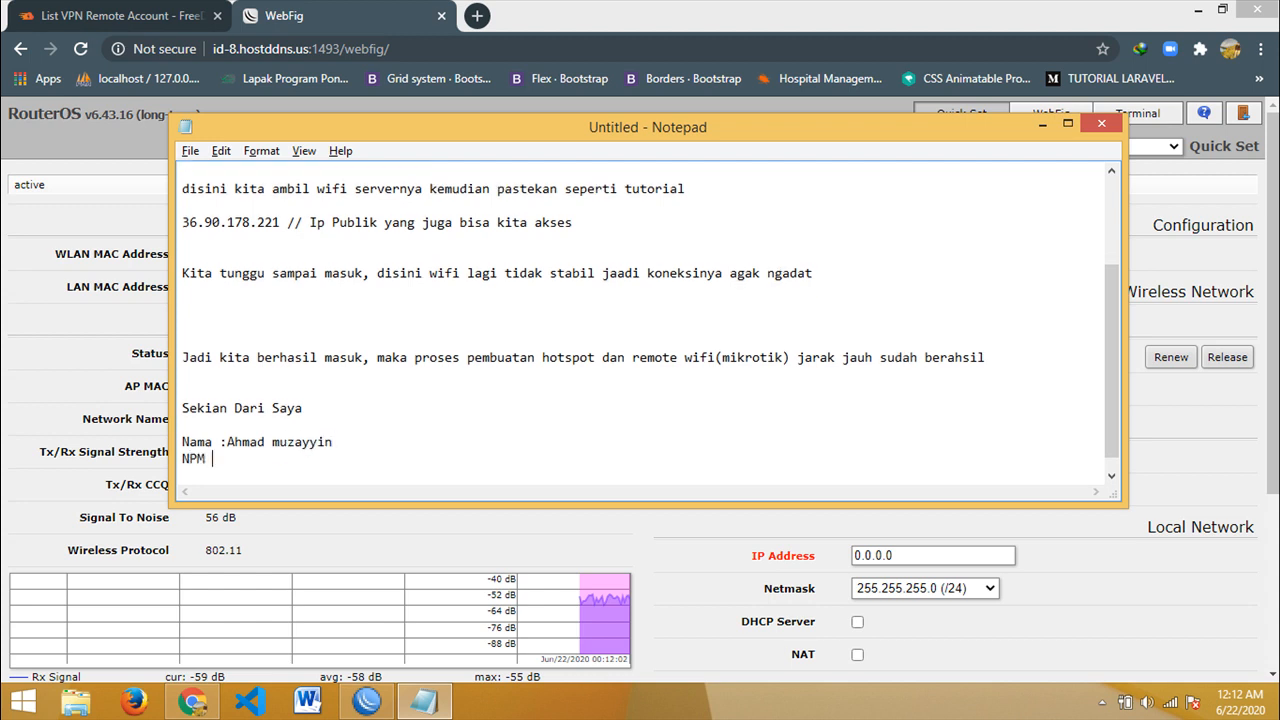
pyautogui.press('Return')
pyautogui.press('Return')
pyautogui.write('Slam')
pyautogui.press('BackSpace')
pyautogui.press('BackSpace')
pyautogui.press('BackSpace')
pyautogui.write('aa')
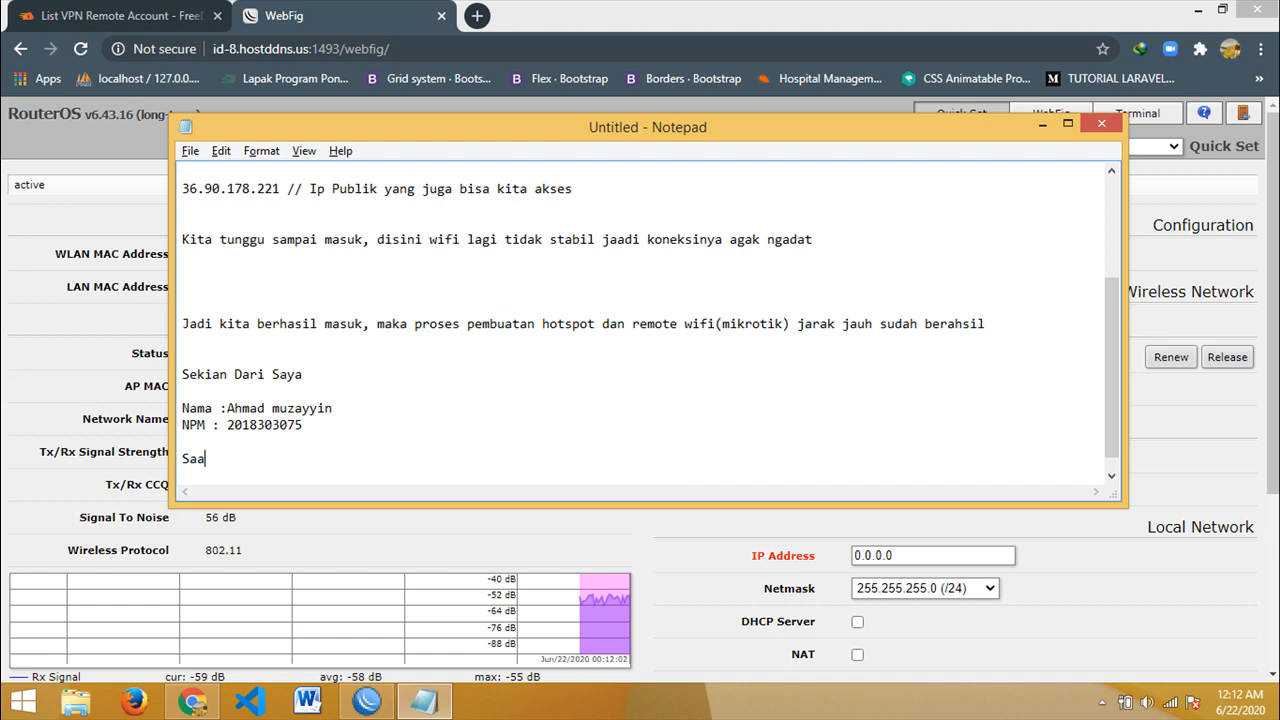
pyautogui.write('lam semangat mahasiswa')
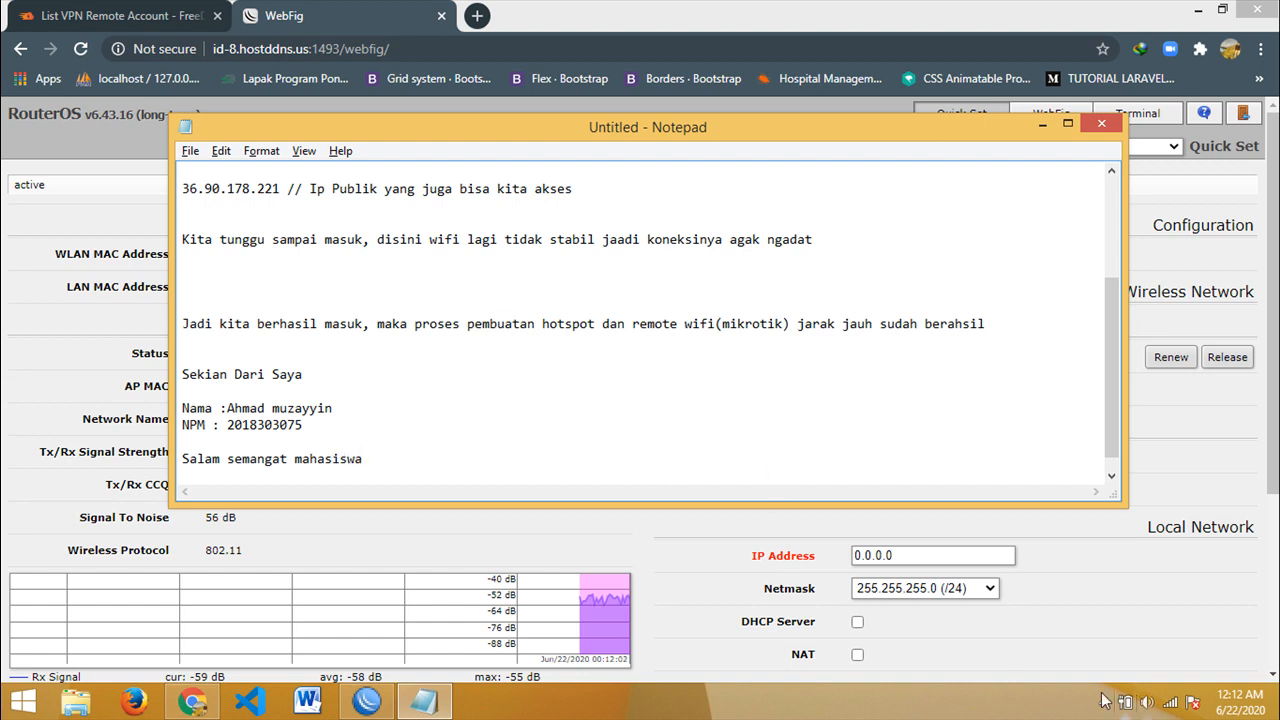
# Close the user, users list, PPP, IP services, address list, DDNS and interface windows
pyautogui.click(367, 701)
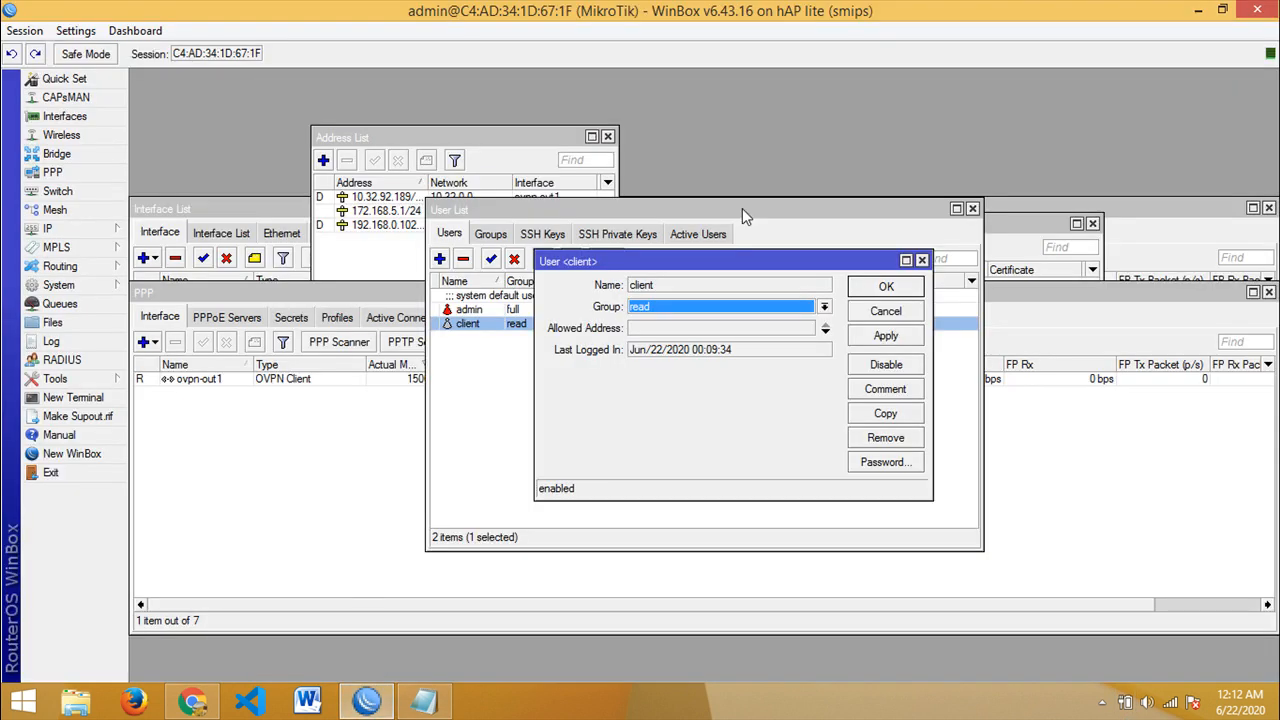
pyautogui.click(922, 260)
pyautogui.click(972, 208)
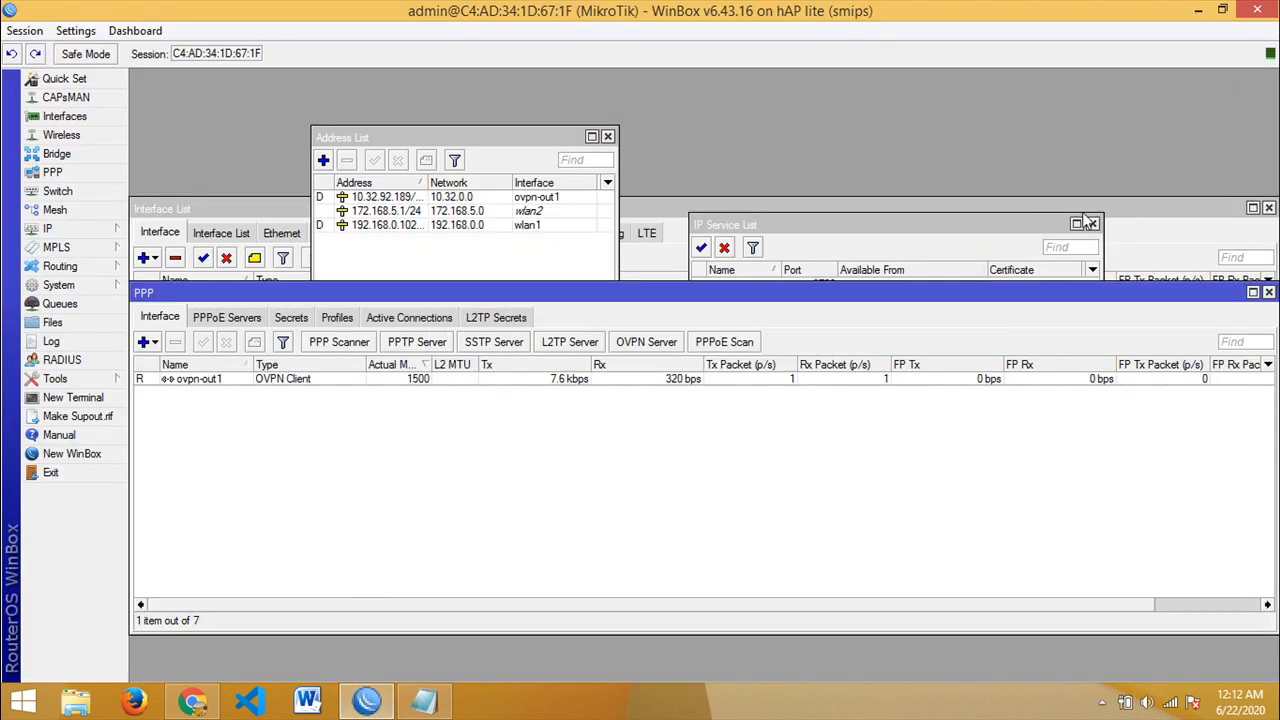
pyautogui.click(1268, 291)
pyautogui.click(1093, 224)
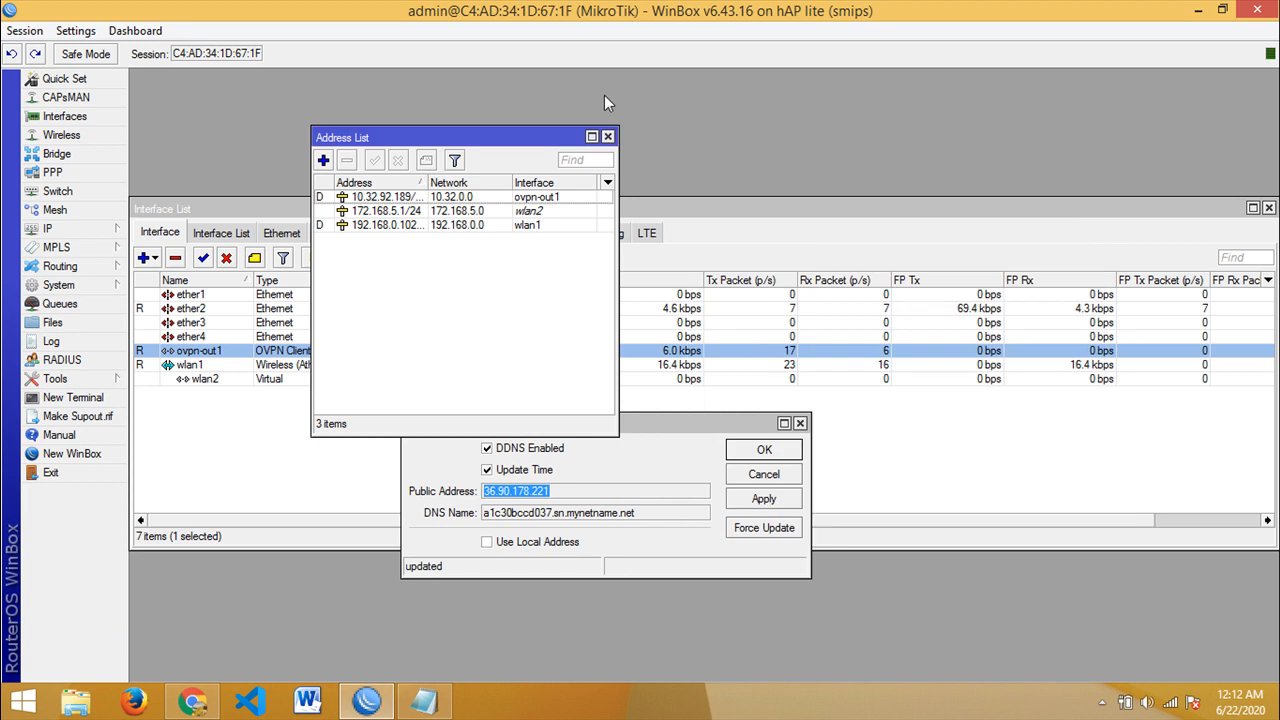
pyautogui.click(607, 136)
pyautogui.click(802, 425)
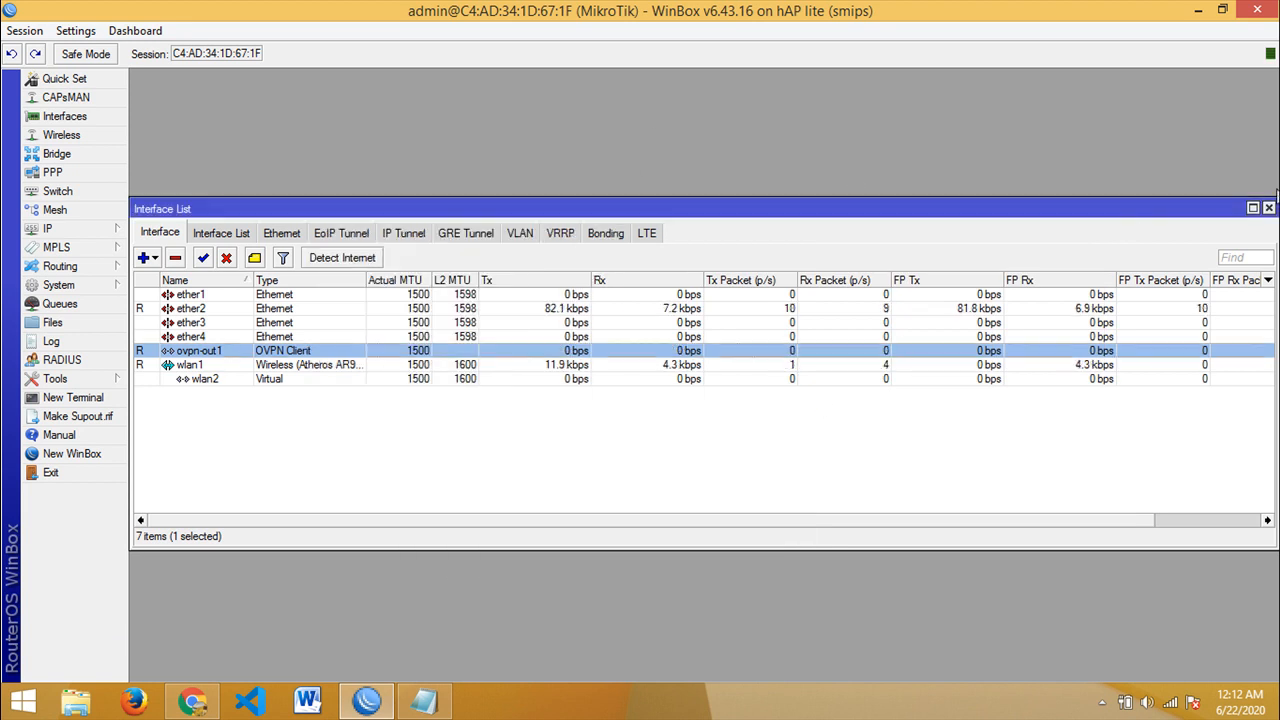
pyautogui.click(1267, 208)
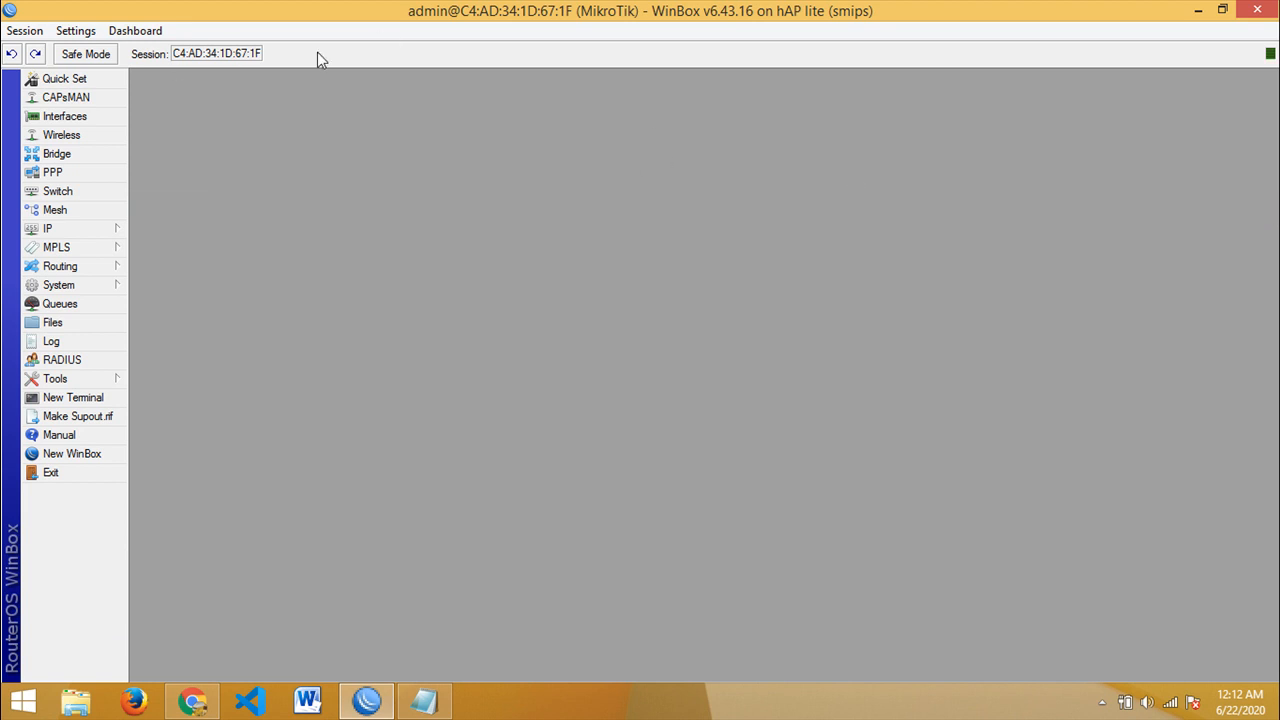